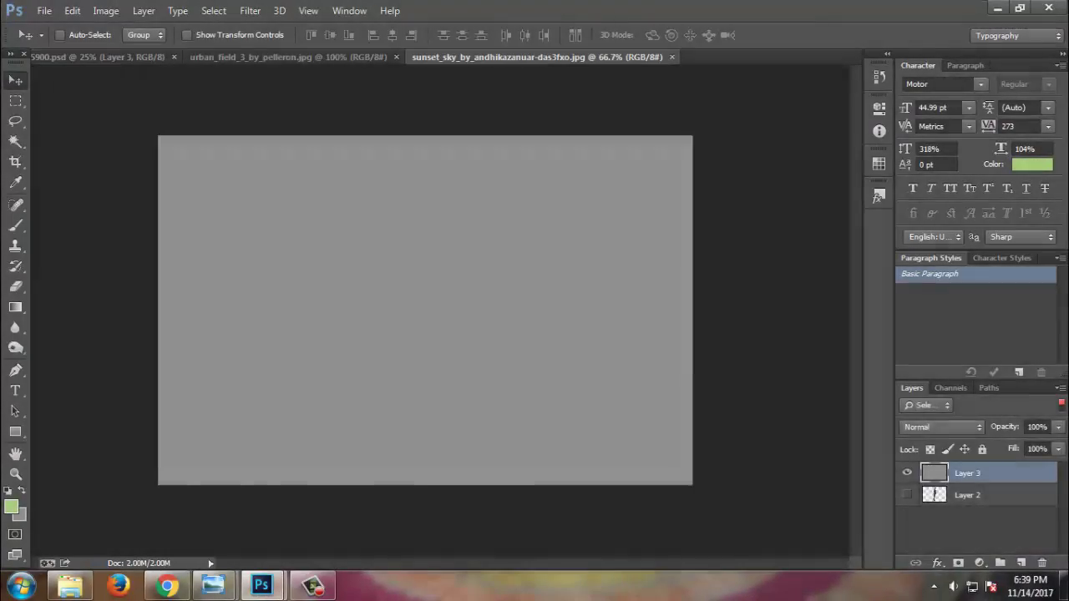
- Copy the urban_field photo and paste it into the 5900.psd composite
{"action": "key", "text": "ctrl+shift+Tab"}
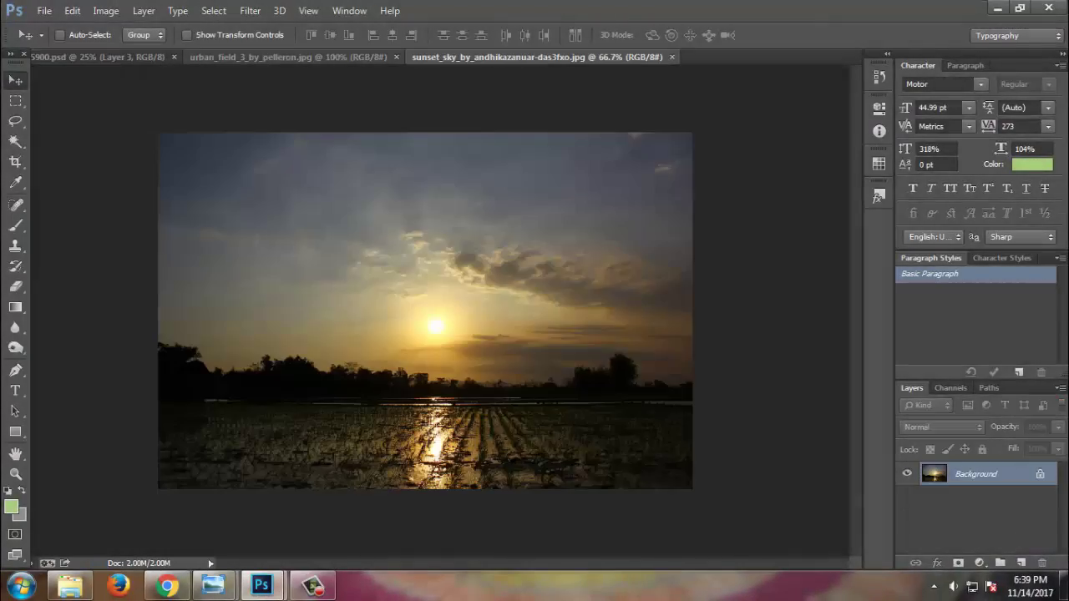
{"action": "key", "text": "ctrl+shift+Tab"}
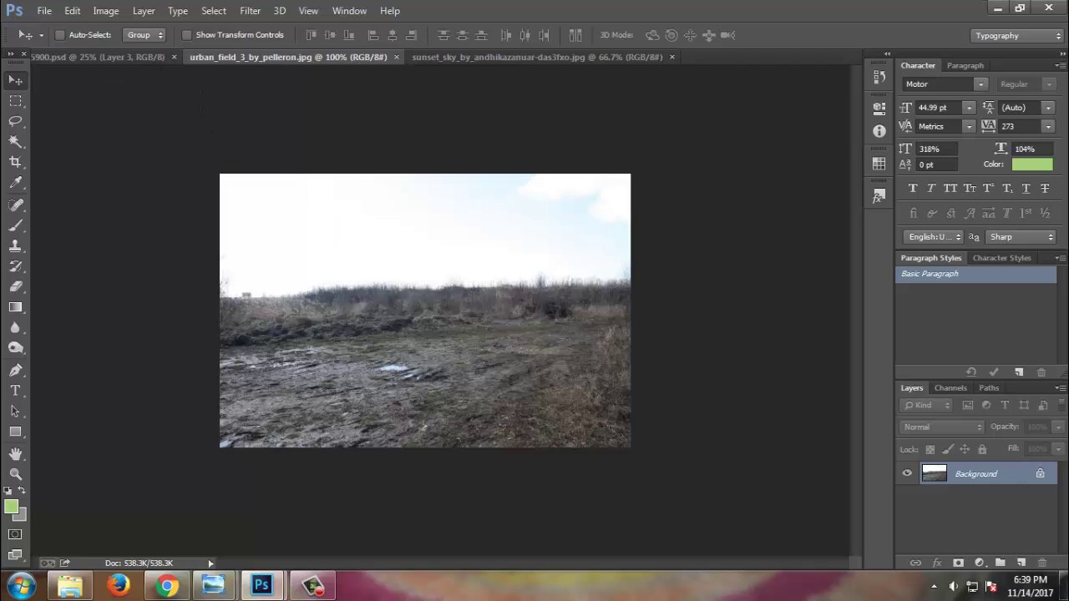
{"action": "key", "text": "ctrl+shift+Tab"}
{"action": "key", "text": "ctrl+v"}
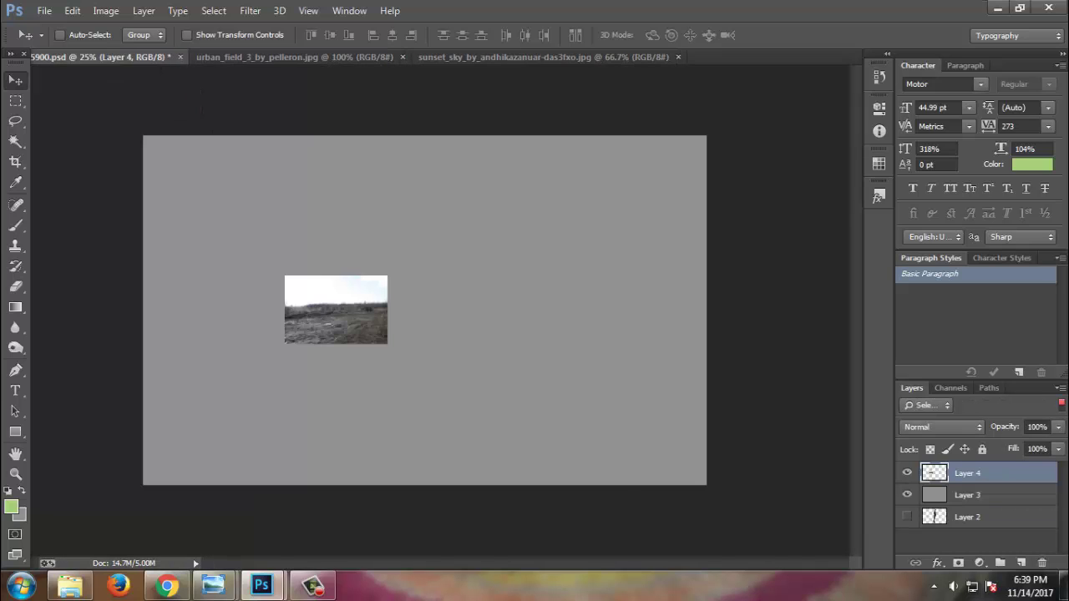
{"action": "key", "text": "ctrl+minus"}
- Scale the pasted field layer to about 567% and position it across the canvas
{"action": "key", "text": "ctrl+t"}
{"action": "left_click_drag", "start_coordinate": [400, 334], "coordinate": [585, 350]}
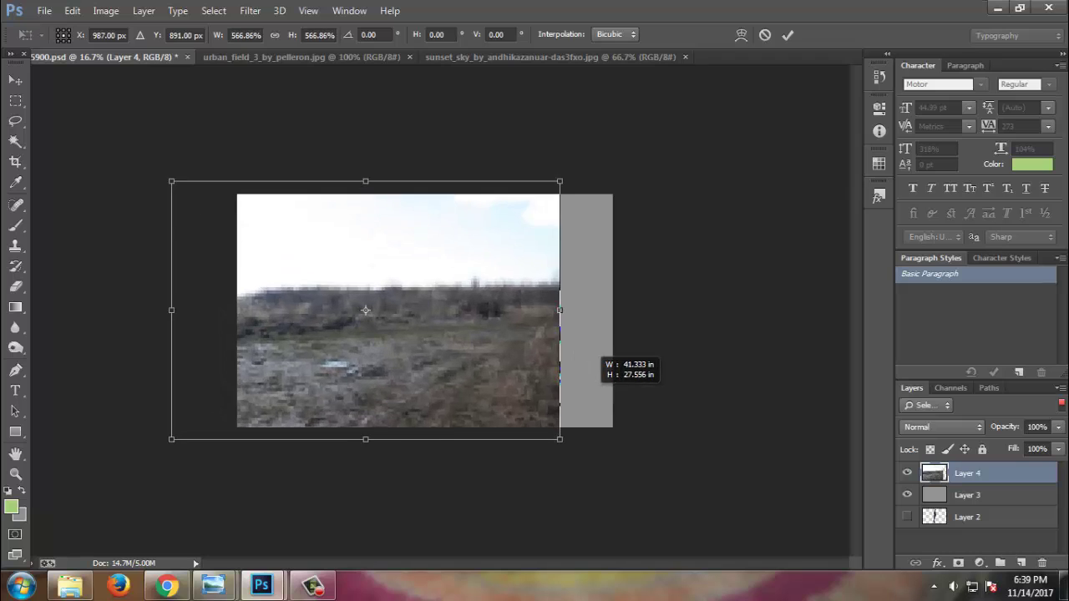
{"action": "left_click_drag", "start_coordinate": [518, 351], "coordinate": [585, 353]}
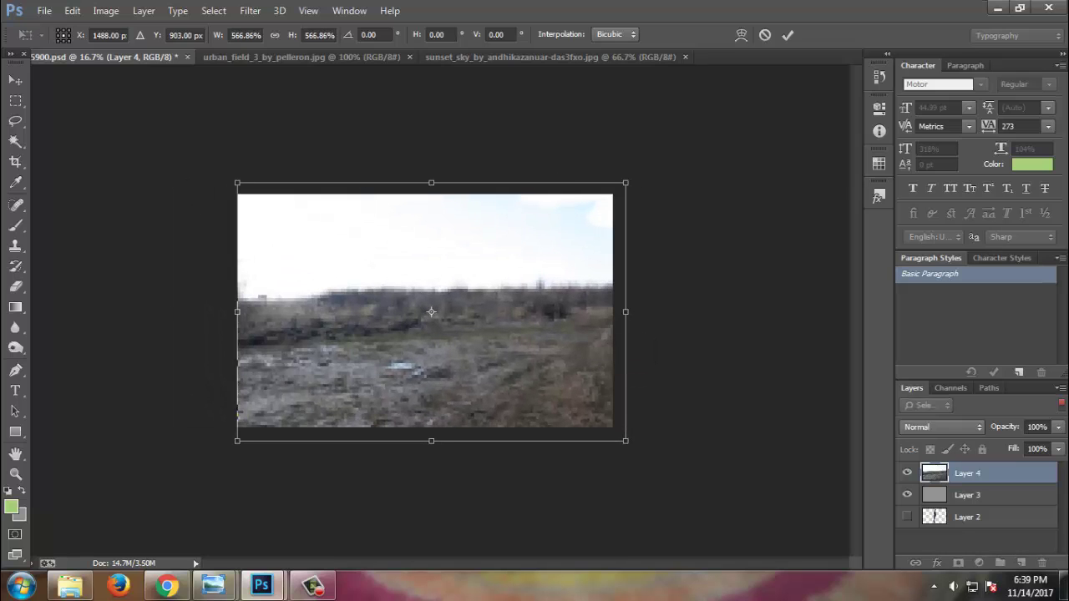
{"action": "left_click_drag", "start_coordinate": [420, 370], "coordinate": [417, 371]}
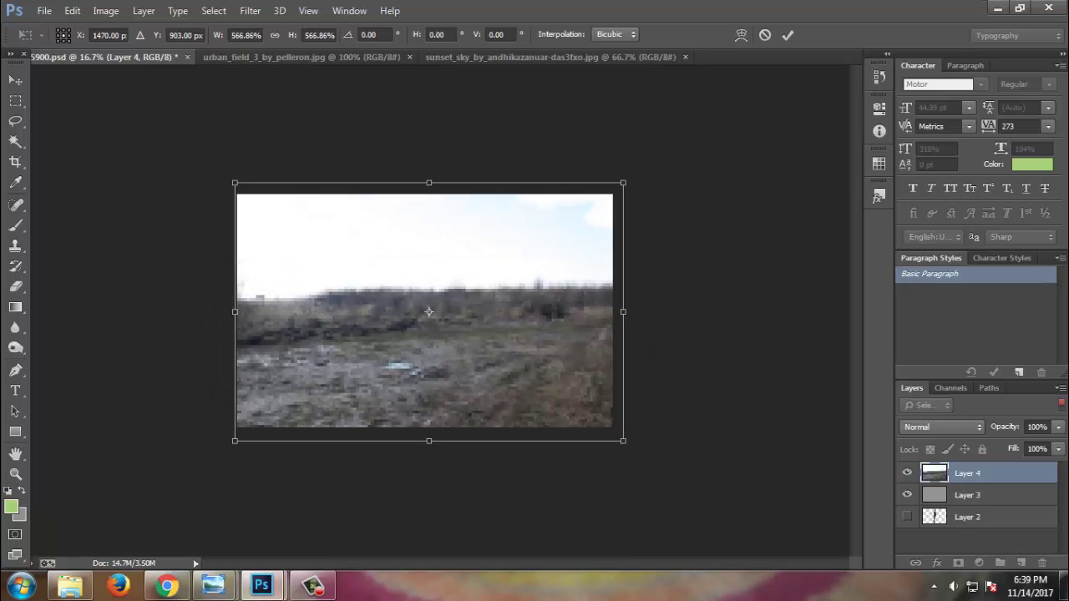
{"action": "left_click_drag", "start_coordinate": [434, 193], "coordinate": [434, 219]}
{"action": "key", "text": "Return"}
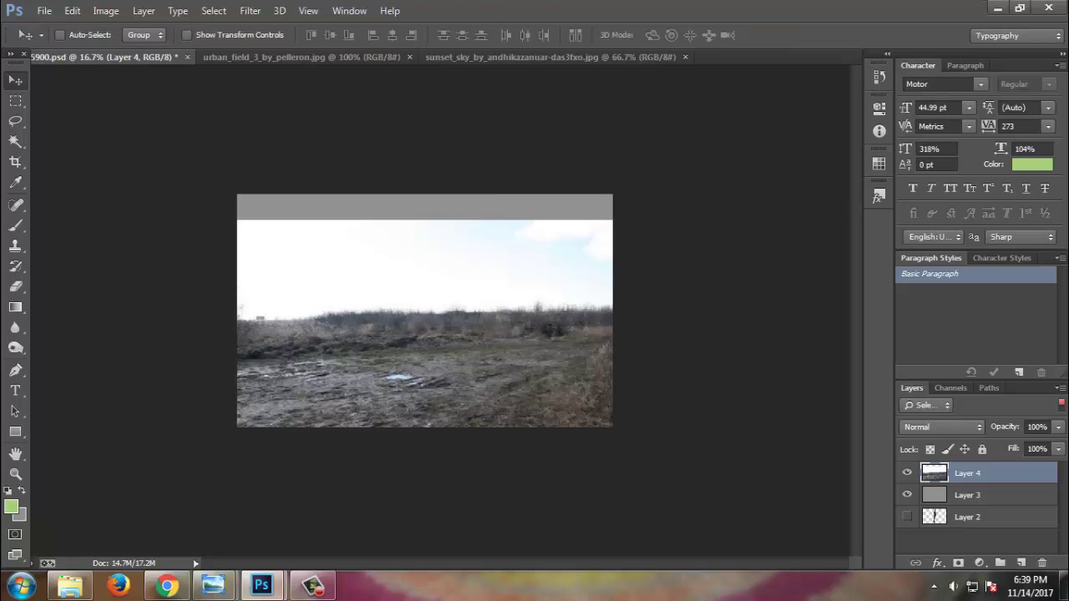
{"action": "key", "text": "shift+Up"}
{"action": "key", "text": "shift+Up"}
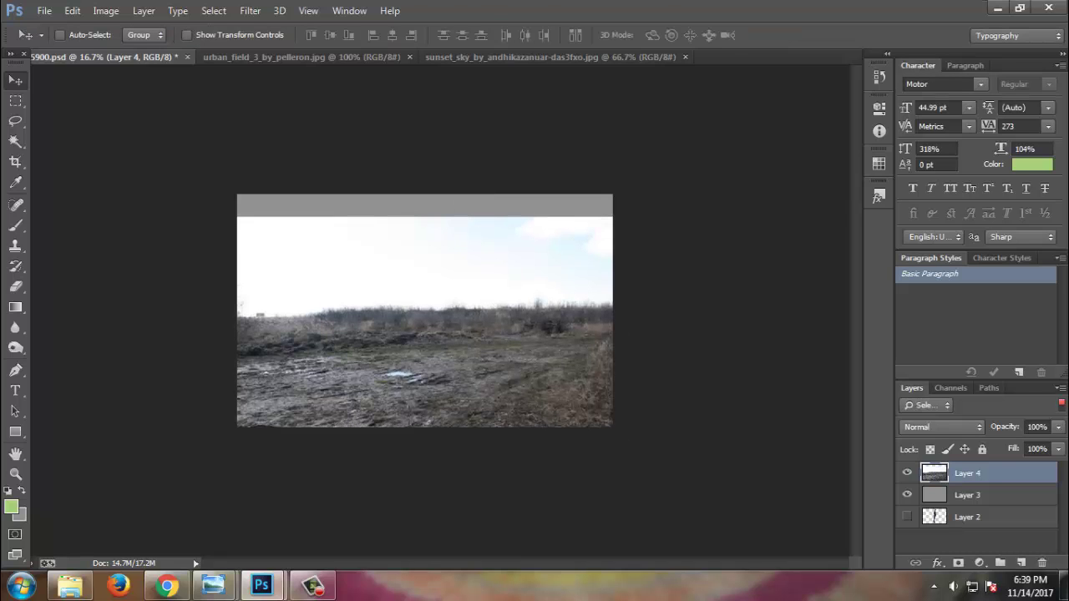
- Select the white sky with the Magic Wand, invert it, and mask it out
{"action": "key", "text": "w"}
{"action": "left_click", "coordinate": [583, 241]}
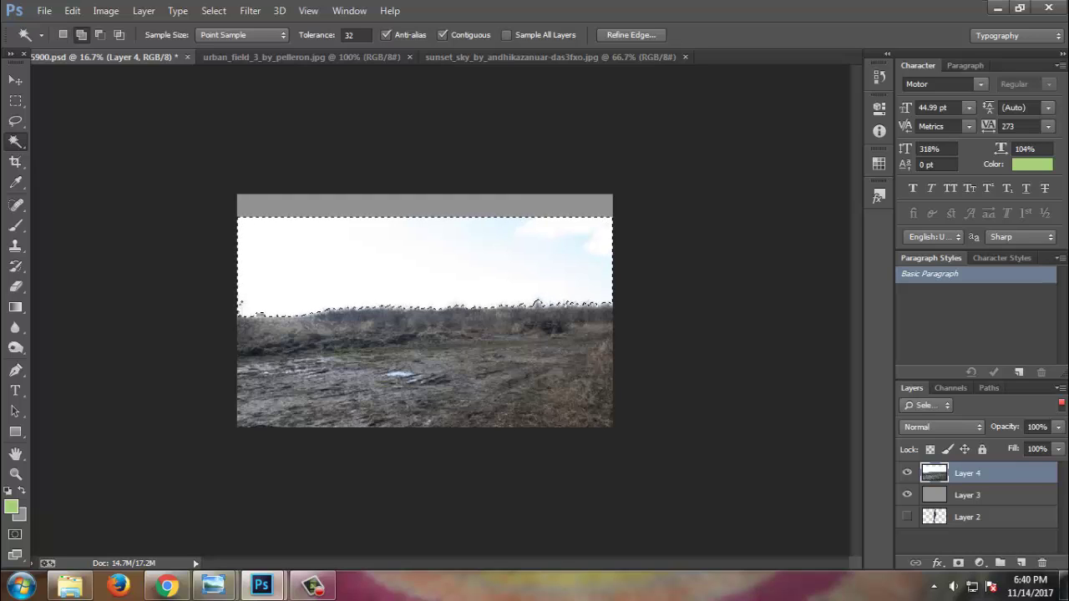
{"action": "key", "text": "ctrl+shift+i"}
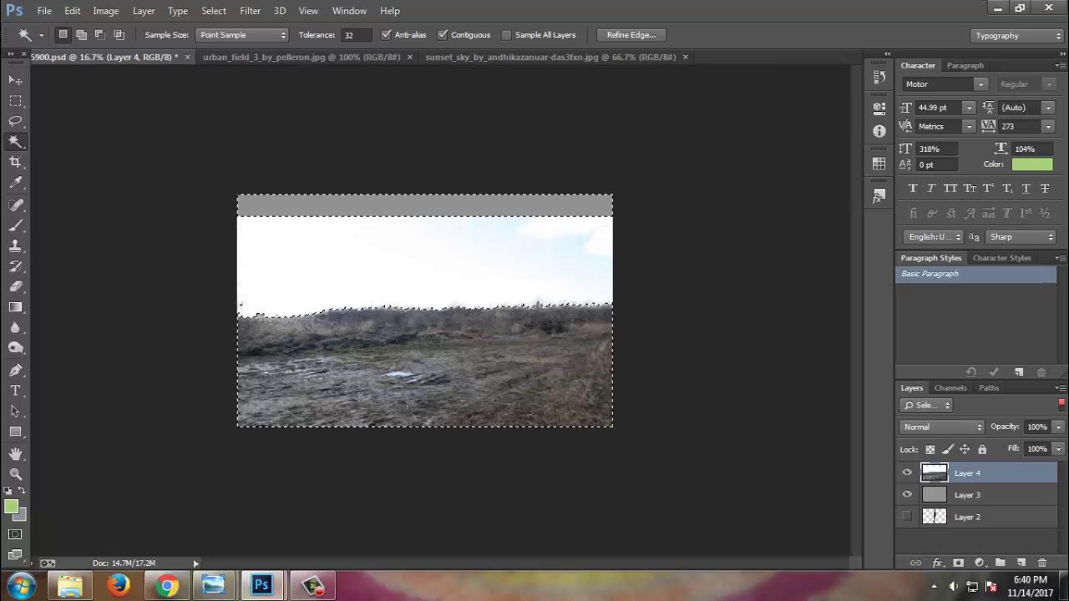
{"action": "left_click", "coordinate": [958, 563]}
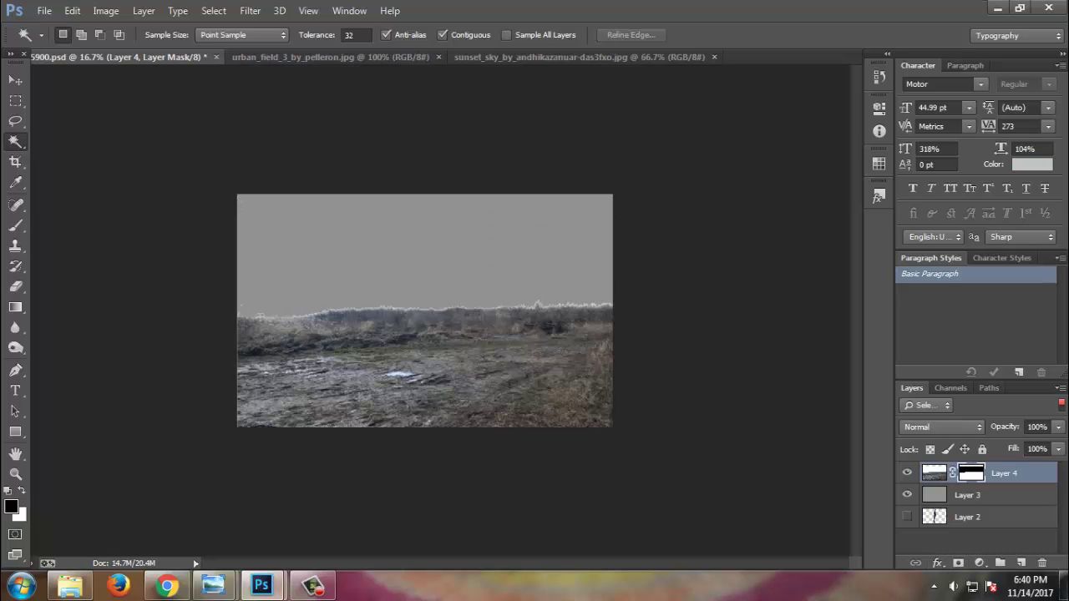
- Refine the field layer's mask edge with Contrast 7
{"action": "right_click", "coordinate": [970, 473]}
{"action": "left_click", "coordinate": [919, 440]}
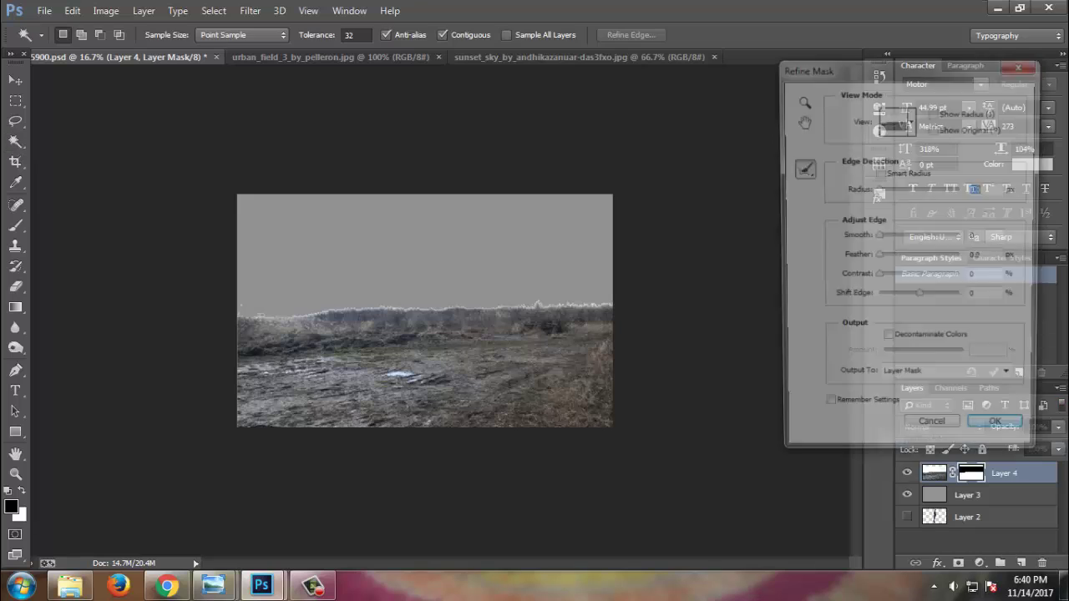
{"action": "key", "text": "ctrl+plus"}
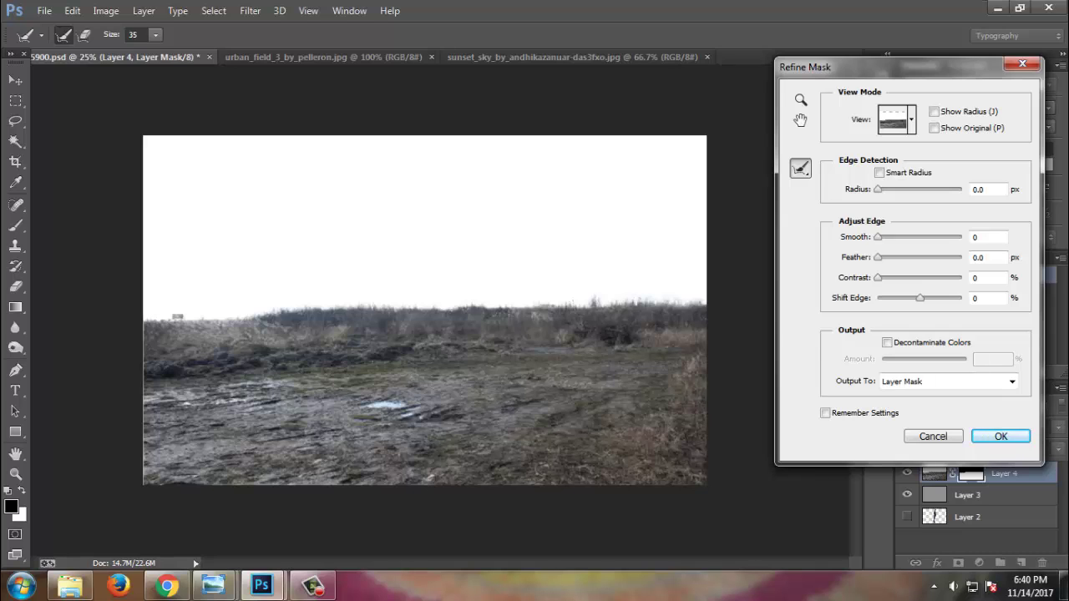
{"action": "left_click_drag", "start_coordinate": [878, 278], "coordinate": [882, 277]}
{"action": "key", "text": "Return"}
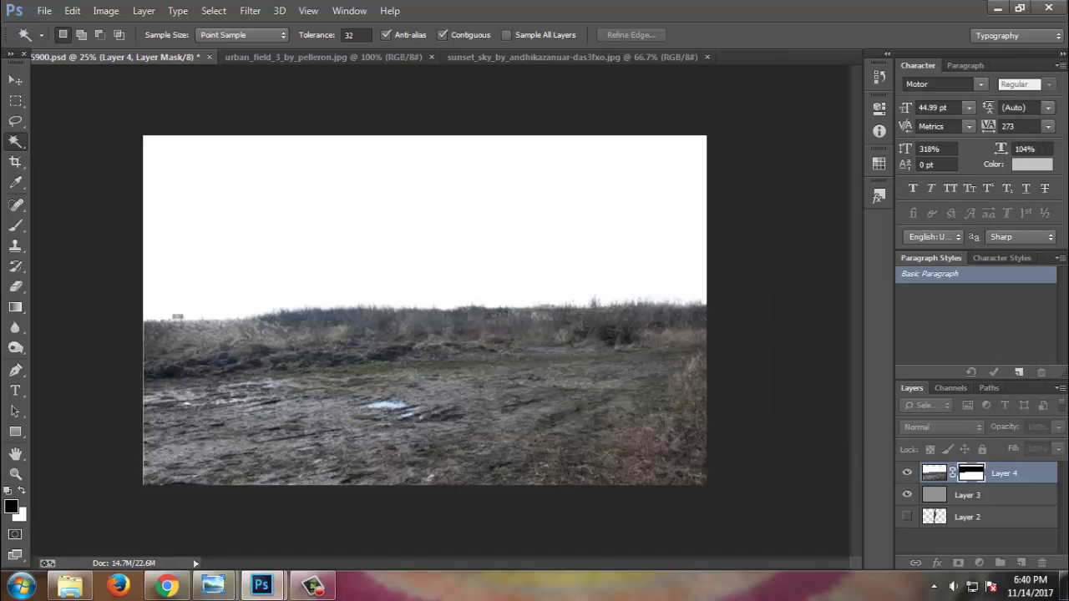
{"action": "right_click", "coordinate": [971, 472]}
- Apply the field mask and bring the sunset photo in below the field layer
{"action": "left_click", "coordinate": [935, 351]}
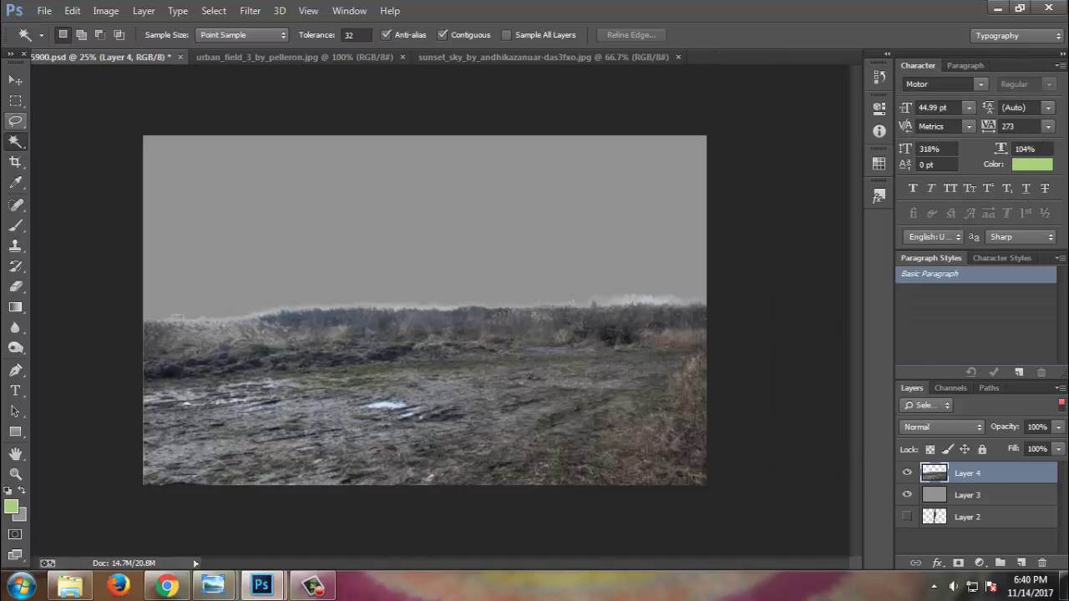
{"action": "left_click", "coordinate": [15, 80]}
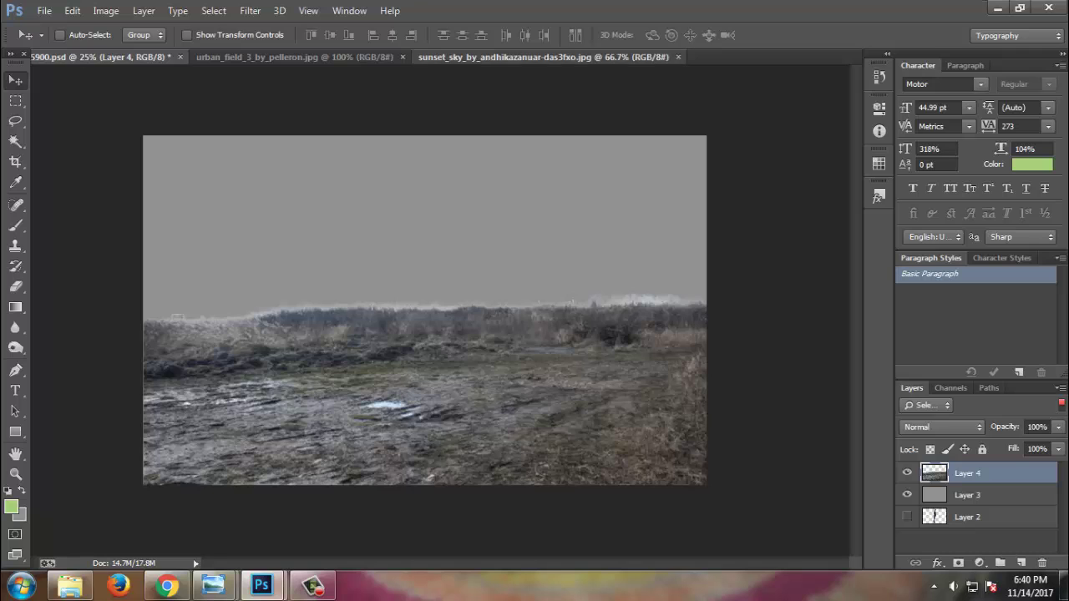
{"action": "left_click", "coordinate": [543, 57]}
{"action": "mouse_move", "coordinate": [205, 100]}
{"action": "left_mouse_down"}
{"action": "mouse_move", "coordinate": [101, 57]}
{"action": "mouse_move", "coordinate": [450, 242]}
{"action": "left_mouse_up"}
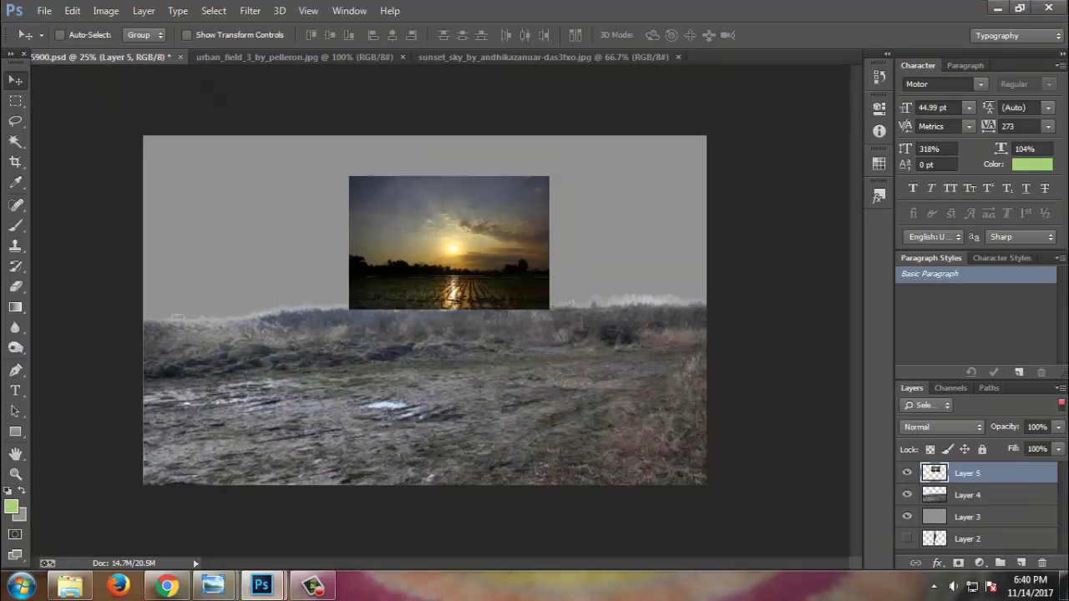
{"action": "key", "text": "ctrl+bracketleft"}
- Scale the sunset sky layer to about 306% to fill the top
{"action": "key", "text": "ctrl+t"}
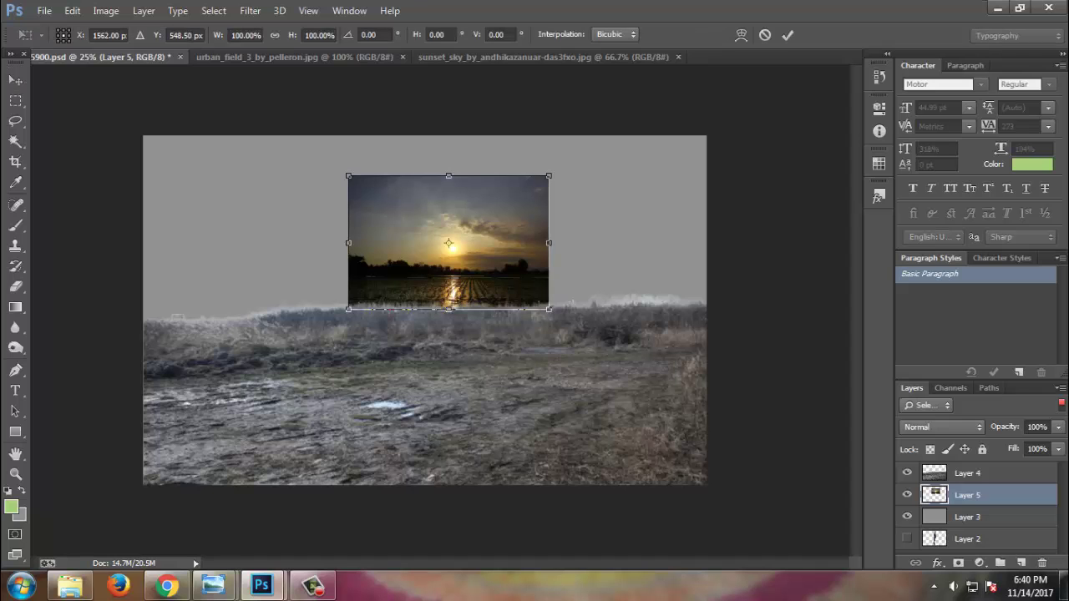
{"action": "left_click_drag", "start_coordinate": [549, 306], "coordinate": [775, 460]}
{"action": "left_click_drag", "start_coordinate": [634, 287], "coordinate": [618, 281]}
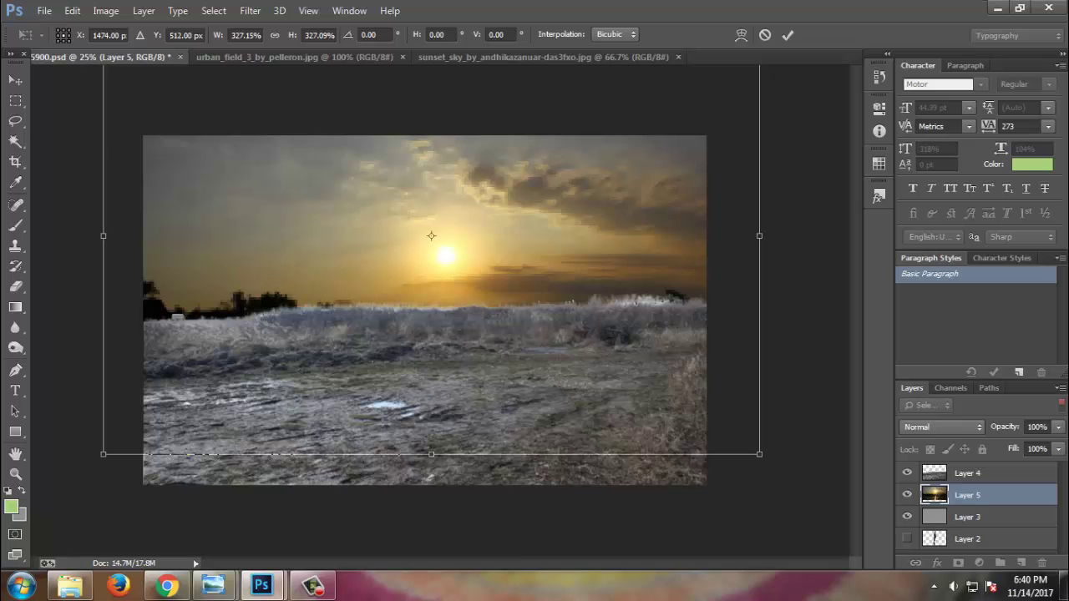
{"action": "left_click_drag", "start_coordinate": [759, 455], "coordinate": [738, 441]}
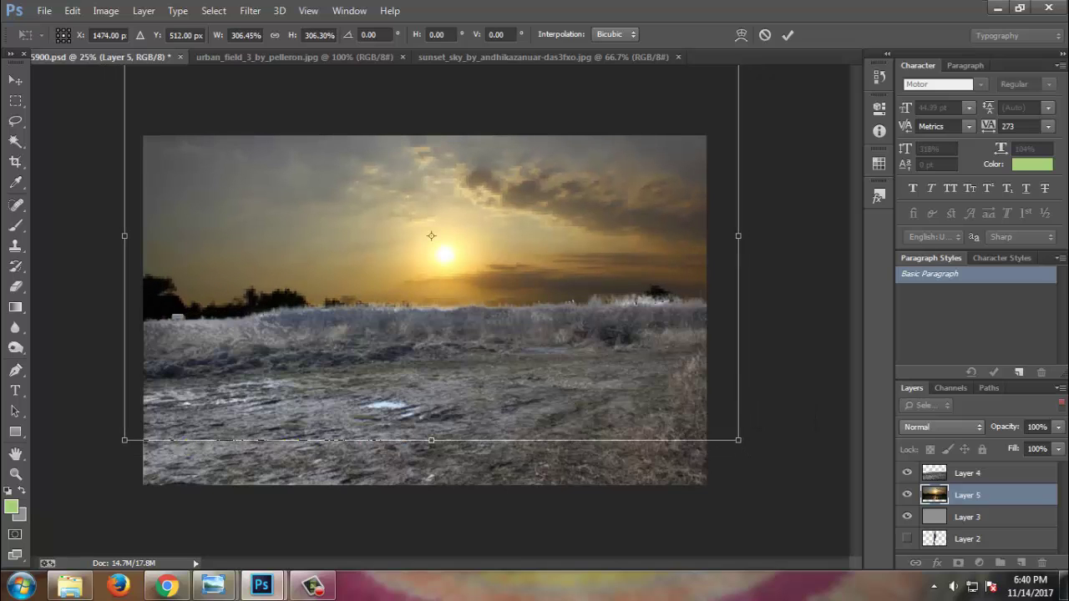
{"action": "key", "text": "Return"}
- Pull the field layer's top edge down so the tree line shows
{"action": "left_click", "coordinate": [967, 473]}
{"action": "key", "text": "ctrl+t"}
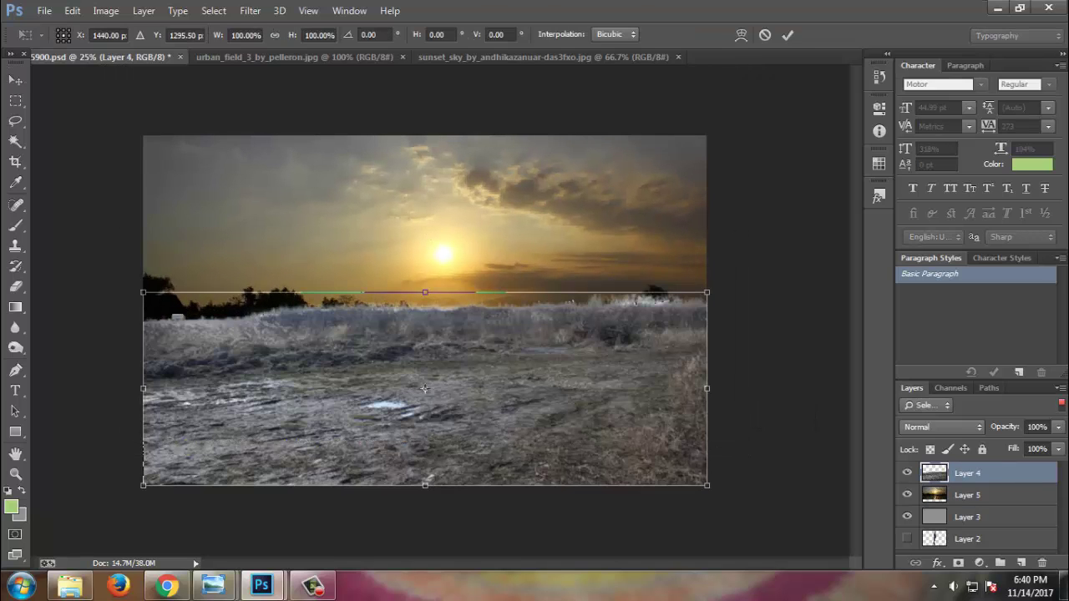
{"action": "left_click_drag", "start_coordinate": [425, 293], "coordinate": [443, 310]}
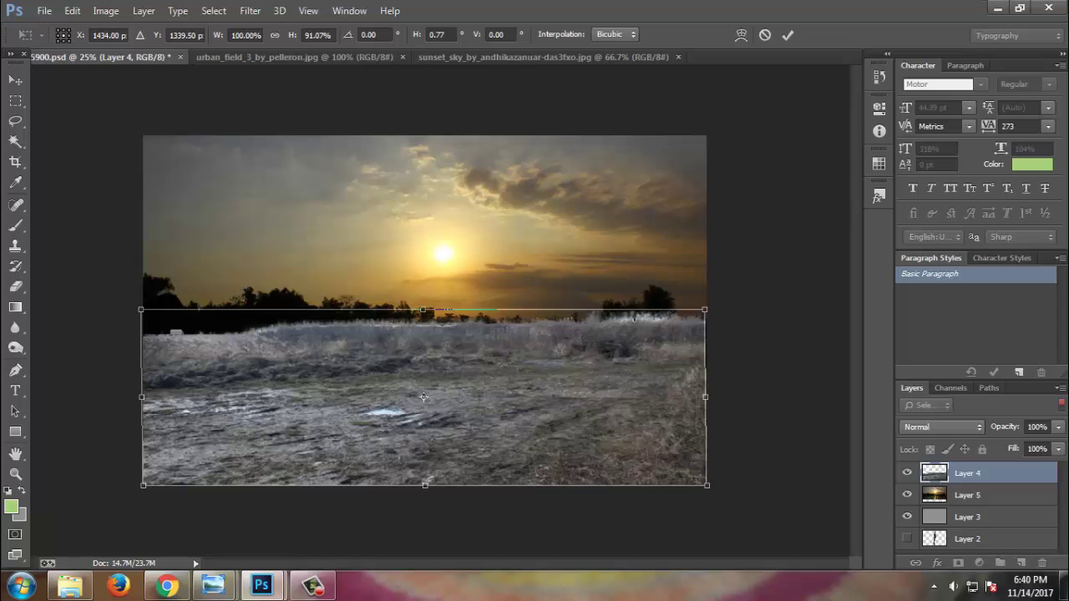
{"action": "key", "text": "Return"}
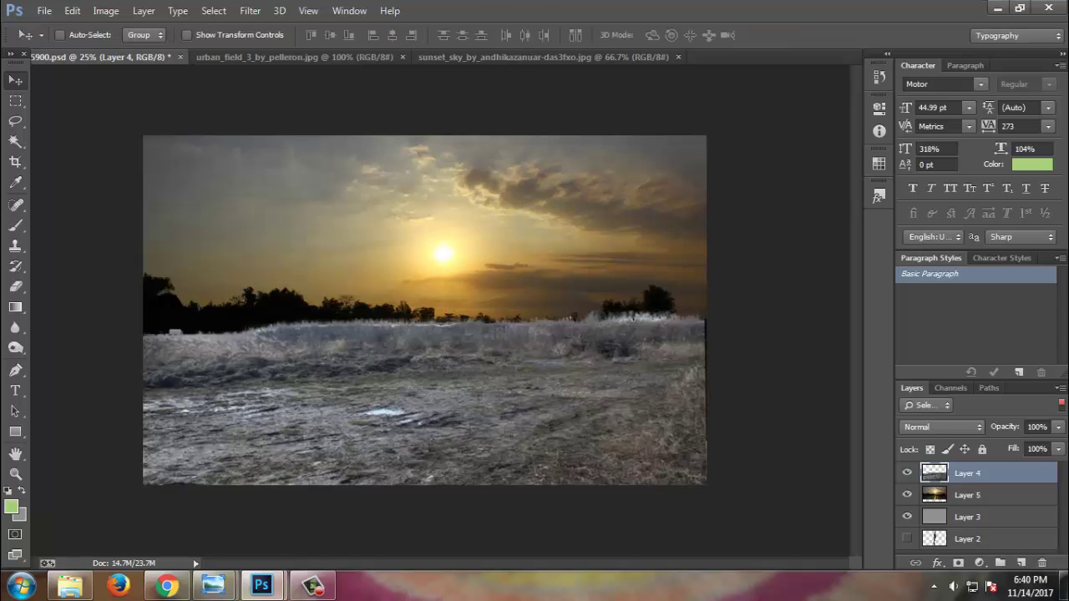
{"action": "left_click", "coordinate": [968, 495]}
- Add a Hue/Saturation layer above the sunset at Saturation about -60, and save
{"action": "left_click", "coordinate": [980, 563]}
{"action": "left_click", "coordinate": [966, 370]}
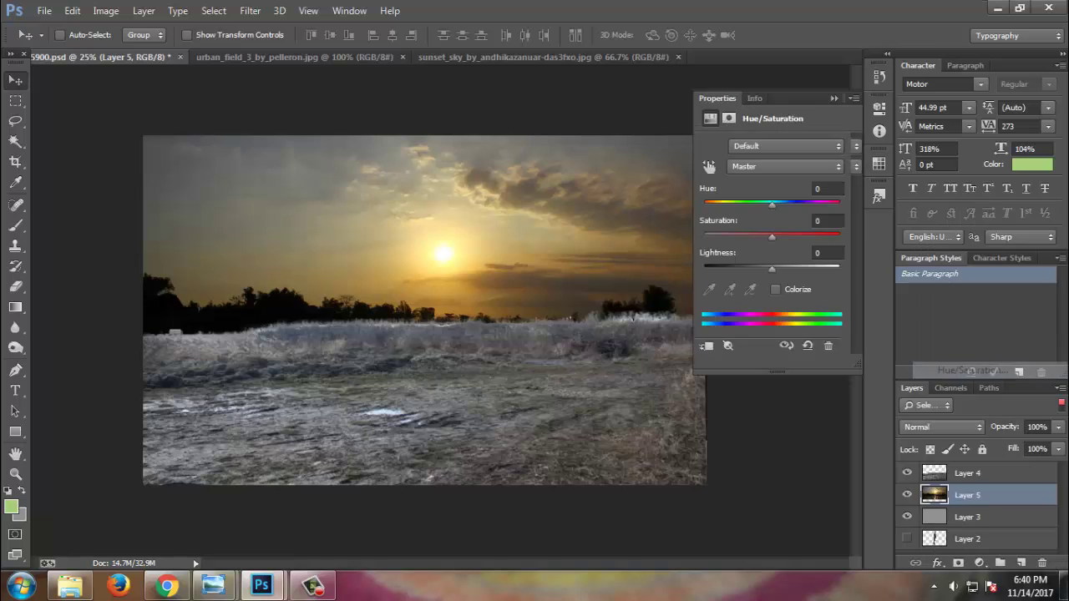
{"action": "left_click_drag", "start_coordinate": [772, 237], "coordinate": [719, 237]}
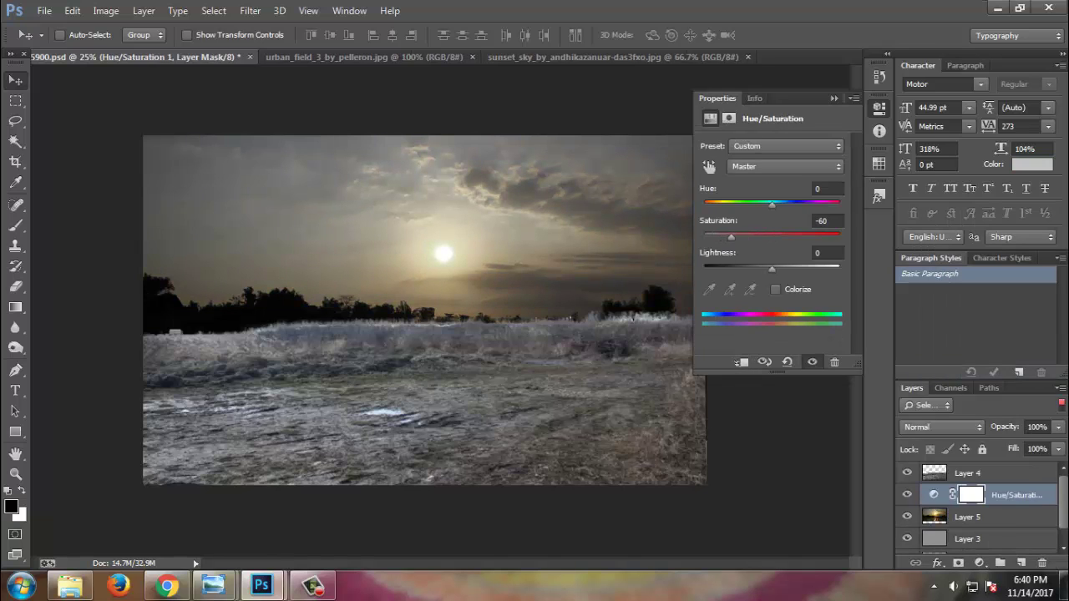
{"action": "left_click", "coordinate": [834, 98]}
{"action": "key", "text": "ctrl+s"}
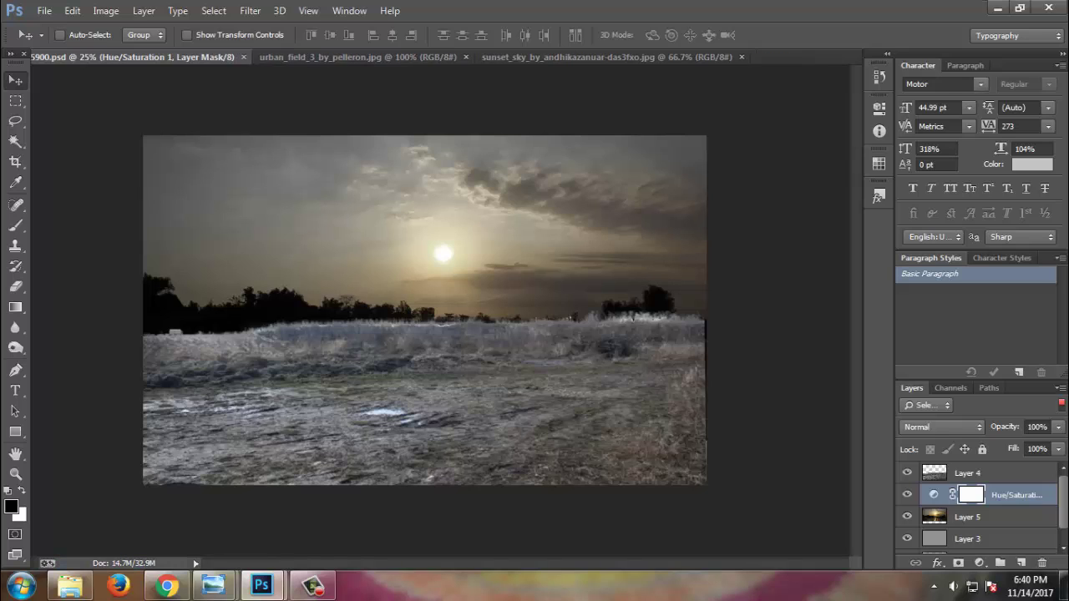
{"action": "left_click", "coordinate": [967, 517]}
{"action": "left_click", "coordinate": [968, 473]}
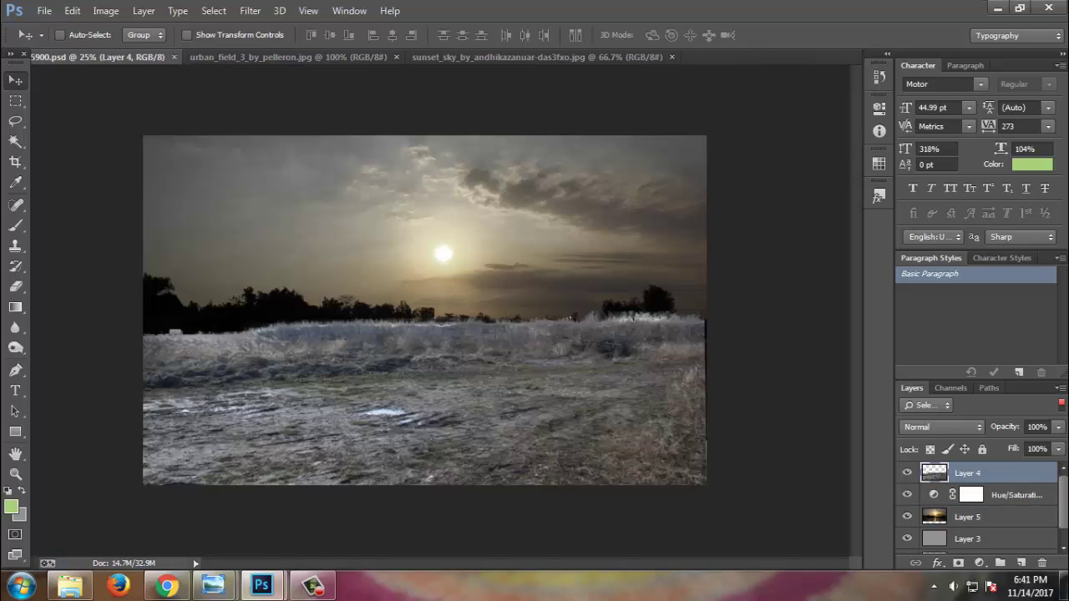
- Mask the field layer and paint away grass to reveal the dark tree line
{"action": "left_click", "coordinate": [958, 563]}
{"action": "key", "text": "b"}
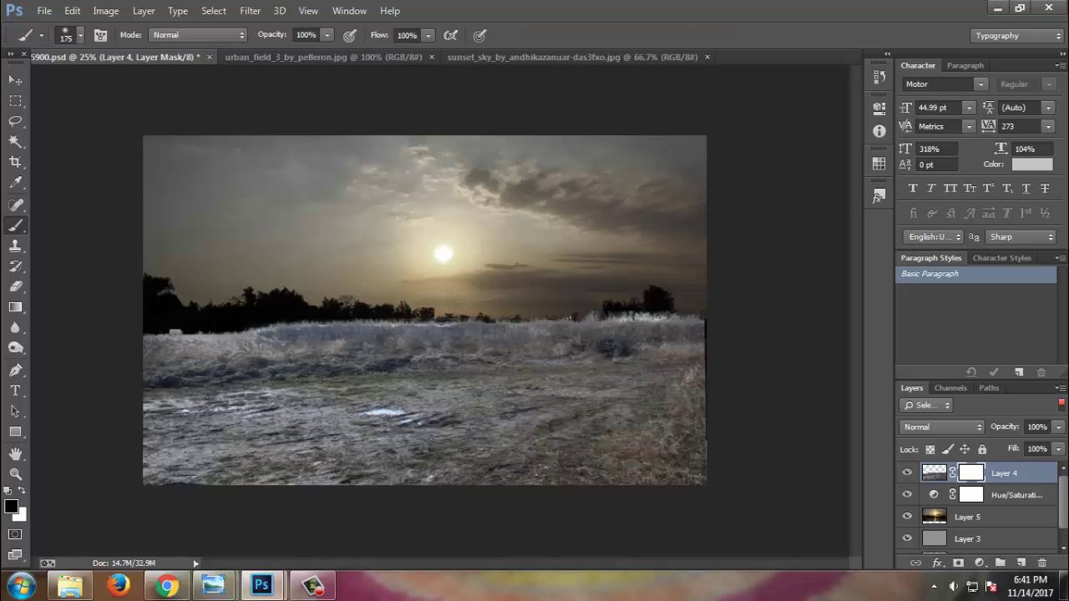
{"action": "mouse_move", "coordinate": [705, 323]}
{"action": "left_mouse_down"}
{"action": "mouse_move", "coordinate": [275, 325]}
{"action": "mouse_move", "coordinate": [698, 332]}
{"action": "mouse_move", "coordinate": [149, 338]}
{"action": "mouse_move", "coordinate": [580, 334]}
{"action": "left_mouse_up"}
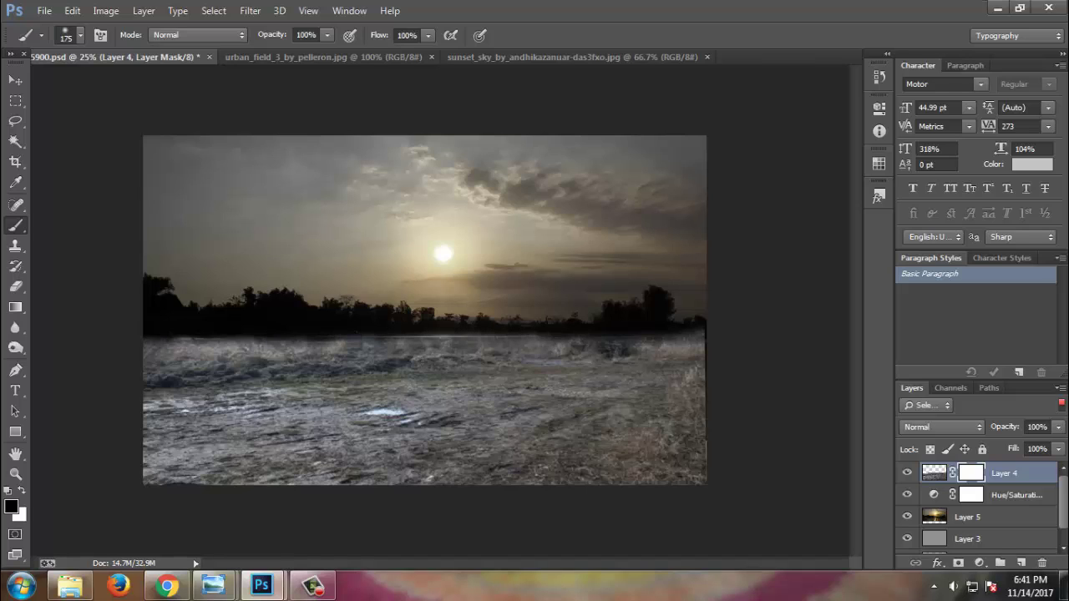
- Scale the field layer to 102% and nudge it slightly down
{"action": "key", "text": "v"}
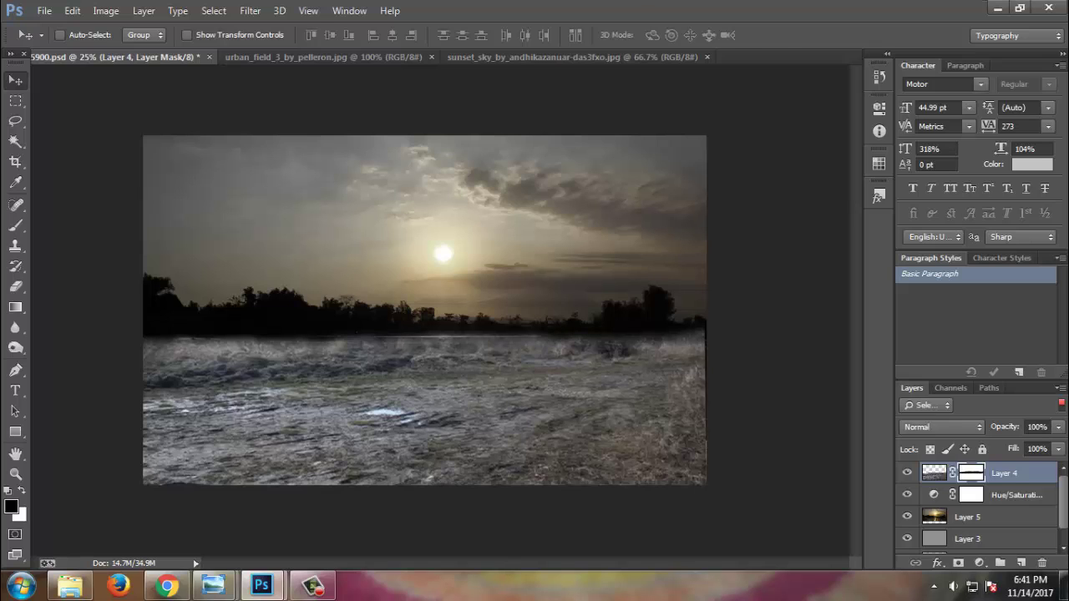
{"action": "key", "text": "ctrl+t"}
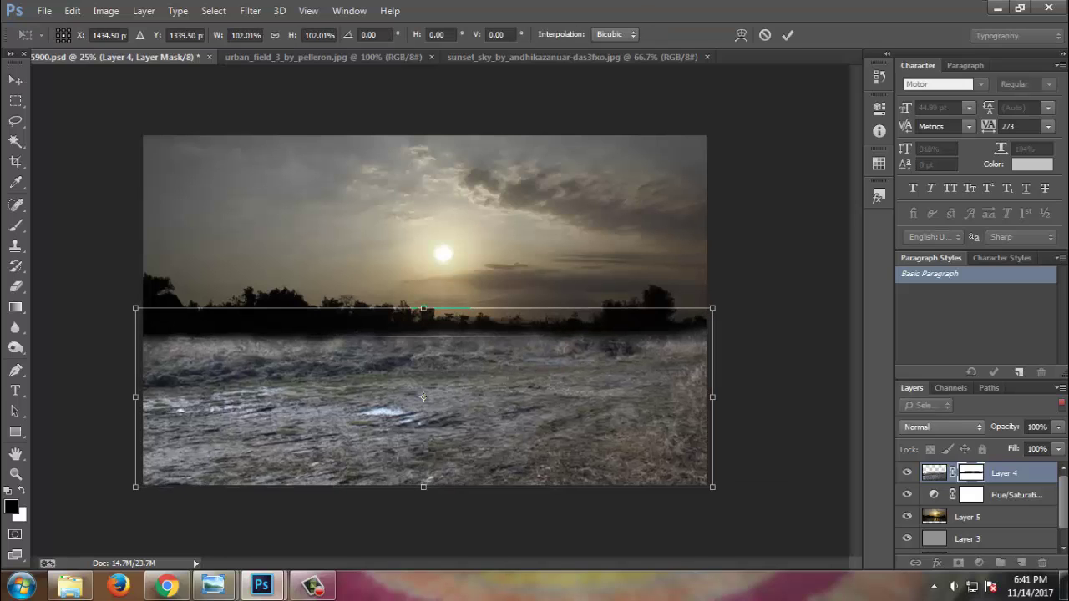
{"action": "left_click_drag", "start_coordinate": [422, 397], "coordinate": [422, 400]}
{"action": "key", "text": "Return"}
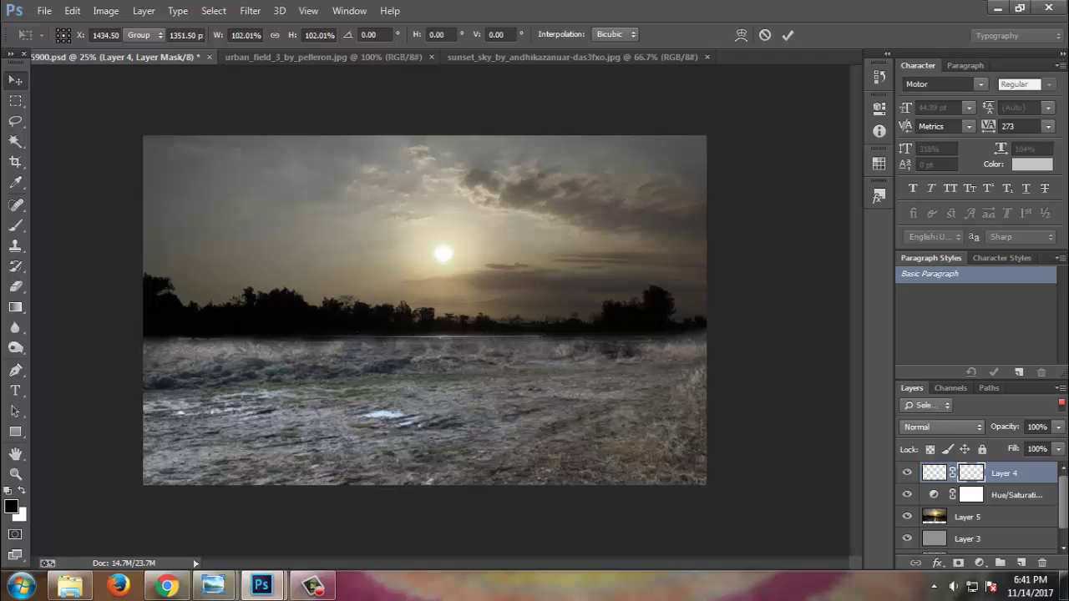
- Brush black on the field mask along the horizon to blend it, then save
{"action": "key", "text": "b"}
{"action": "left_click_drag", "start_coordinate": [416, 343], "coordinate": [144, 342]}
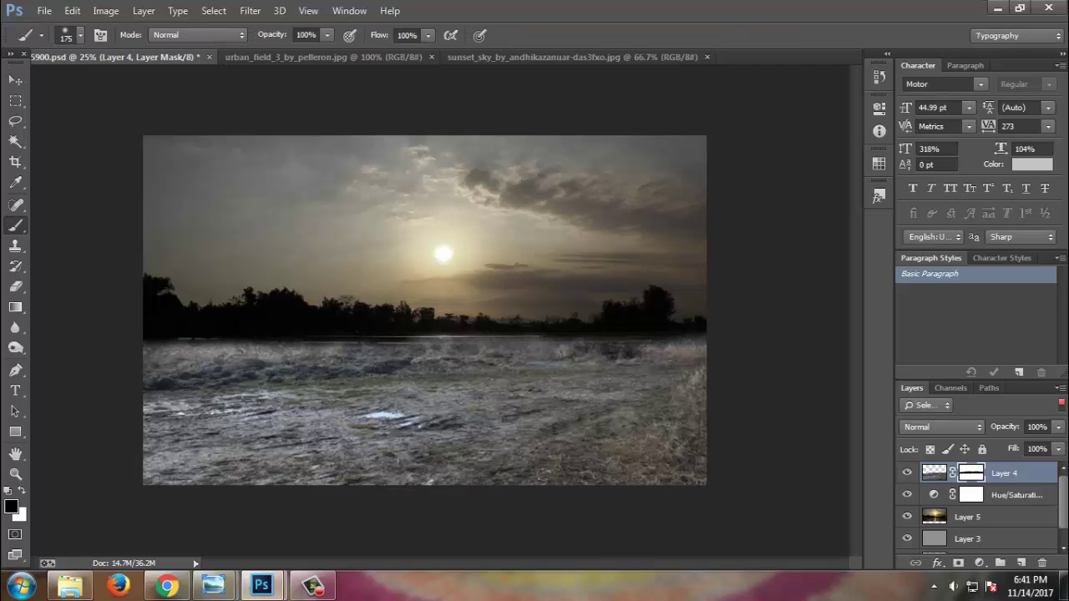
{"action": "key", "text": "v"}
{"action": "key", "text": "ctrl+minus"}
{"action": "key", "text": "ctrl+s"}
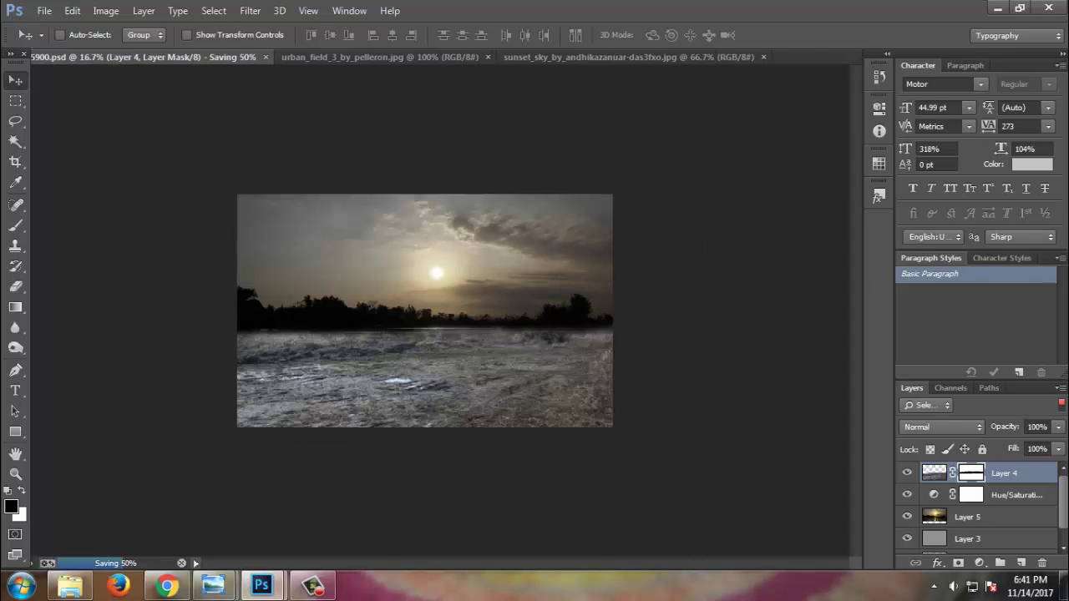
{"action": "key", "text": "ctrl+plus"}
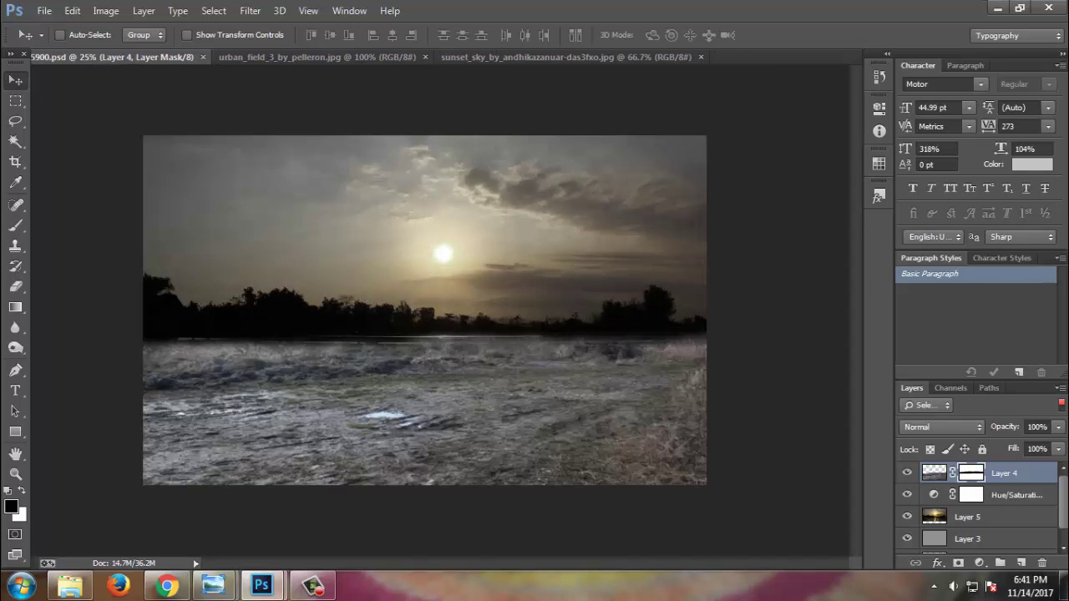
- Add a Curves layer clipped to the field, mapping 255 down to 176
{"action": "left_click", "coordinate": [967, 517]}
{"action": "left_click", "coordinate": [934, 472]}
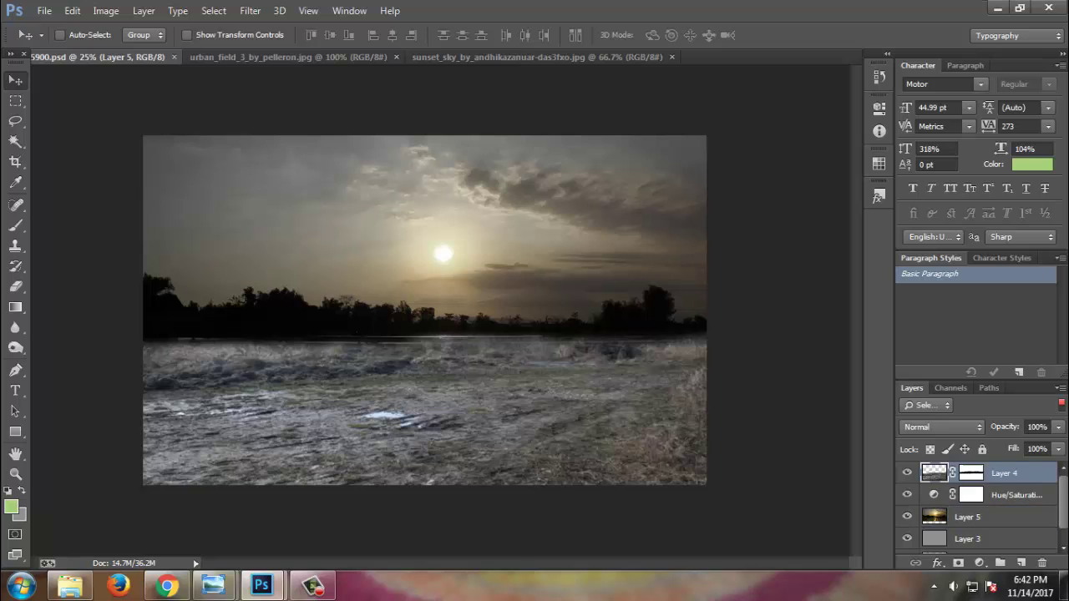
{"action": "left_click", "coordinate": [980, 563]}
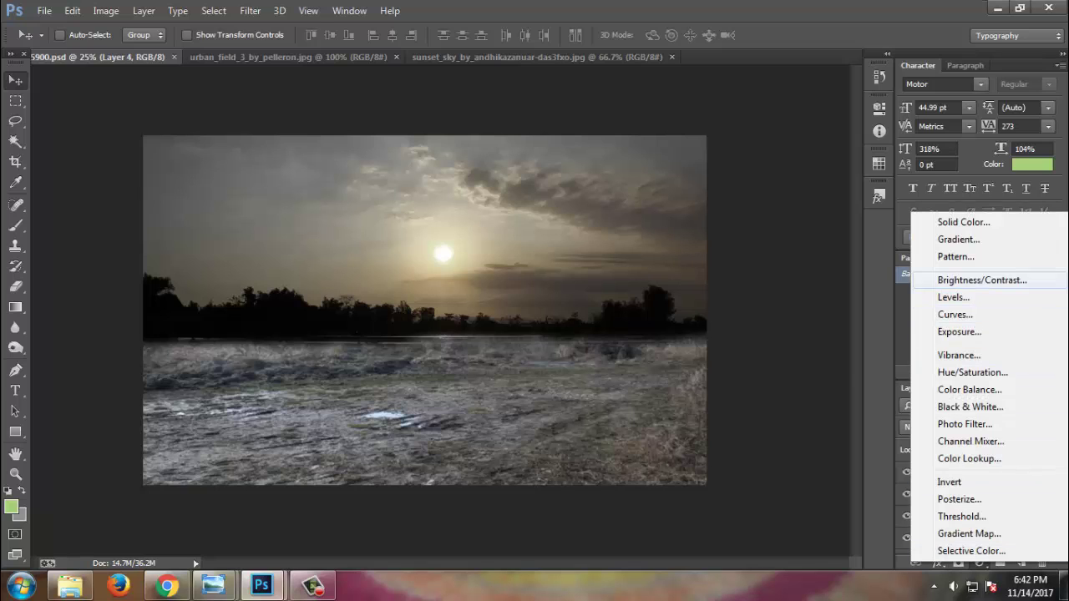
{"action": "left_click", "coordinate": [955, 314]}
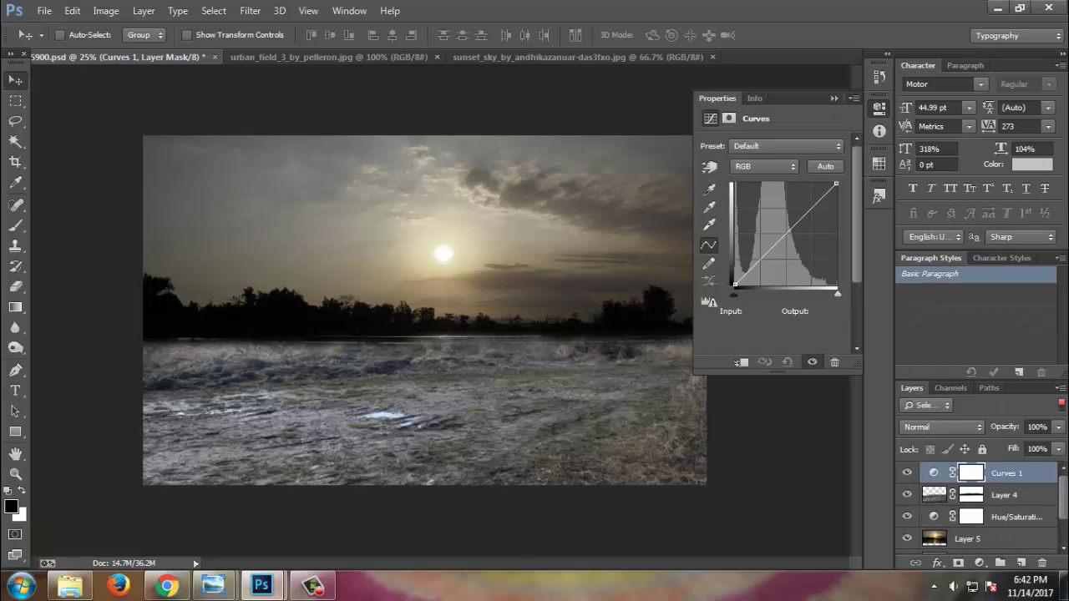
{"action": "left_click", "coordinate": [740, 361]}
{"action": "left_click_drag", "start_coordinate": [836, 183], "coordinate": [836, 215]}
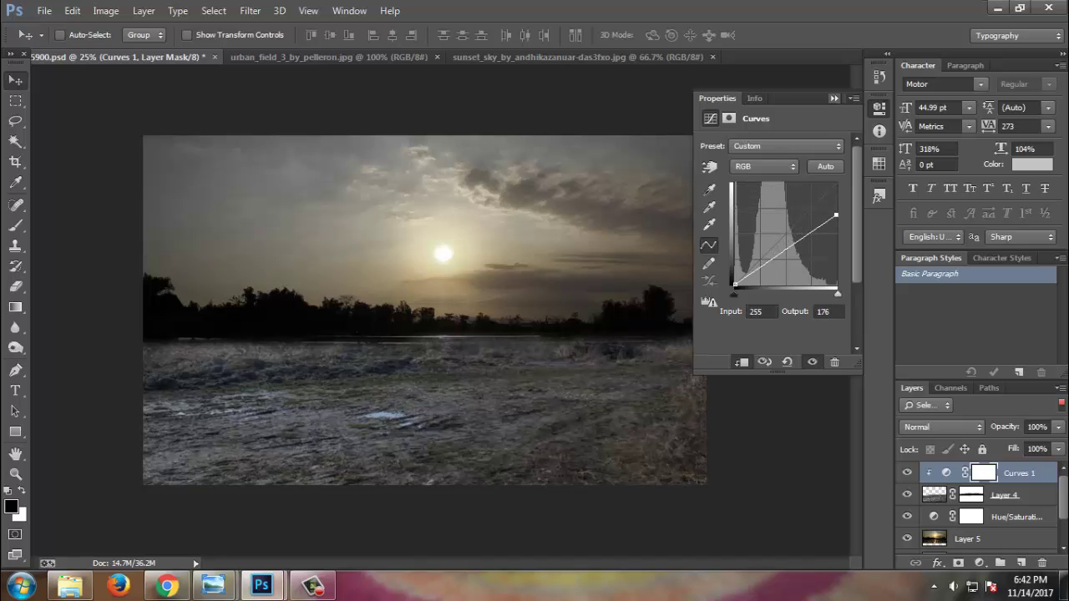
{"action": "left_click", "coordinate": [833, 98]}
- Paint the Curves mask at 45% opacity, 57% flow for a bright foreground patch
{"action": "key", "text": "b"}
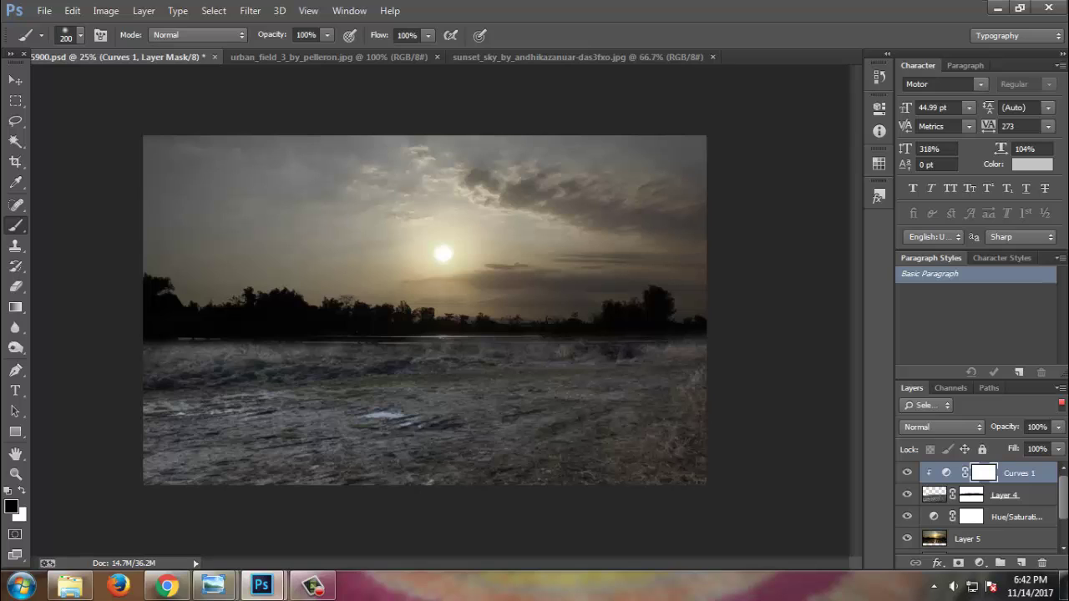
{"action": "left_click_drag", "start_coordinate": [327, 36], "coordinate": [293, 52]}
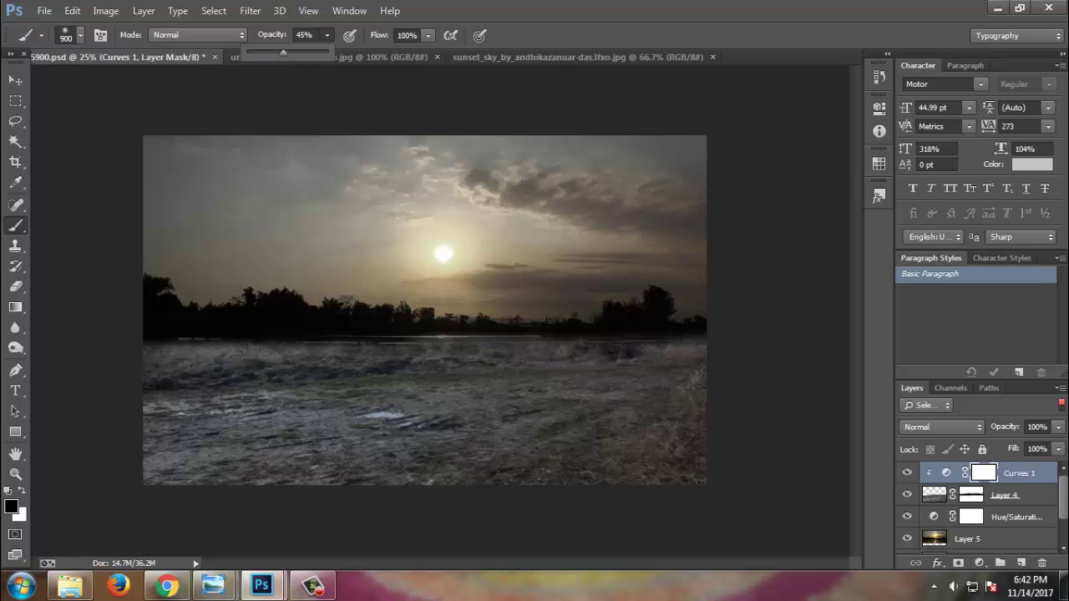
{"action": "left_click", "coordinate": [428, 35]}
{"action": "left_click_drag", "start_coordinate": [428, 53], "coordinate": [396, 54]}
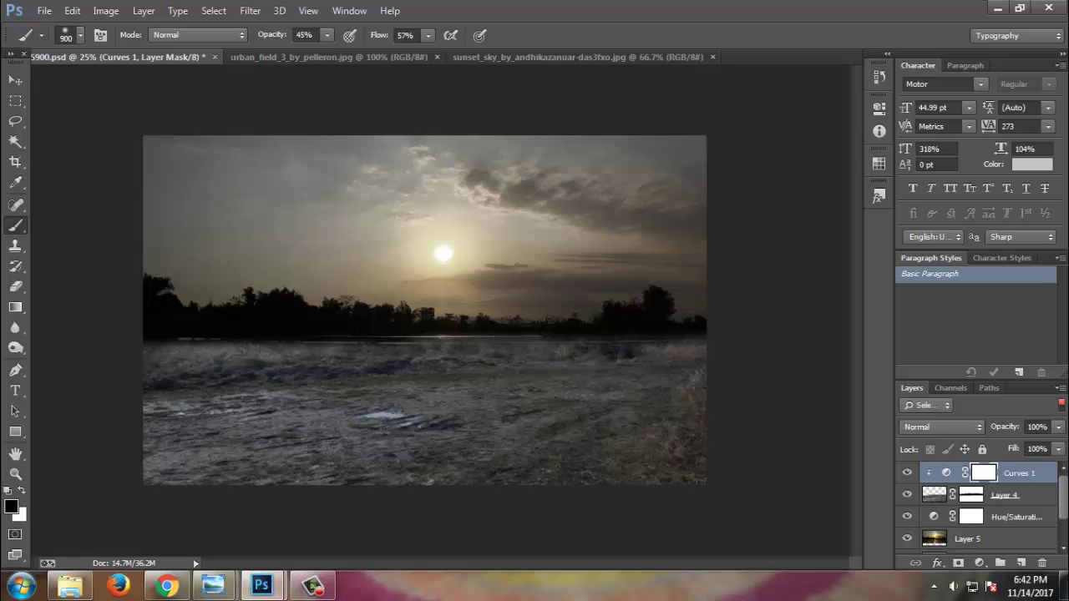
{"action": "left_click", "coordinate": [415, 410]}
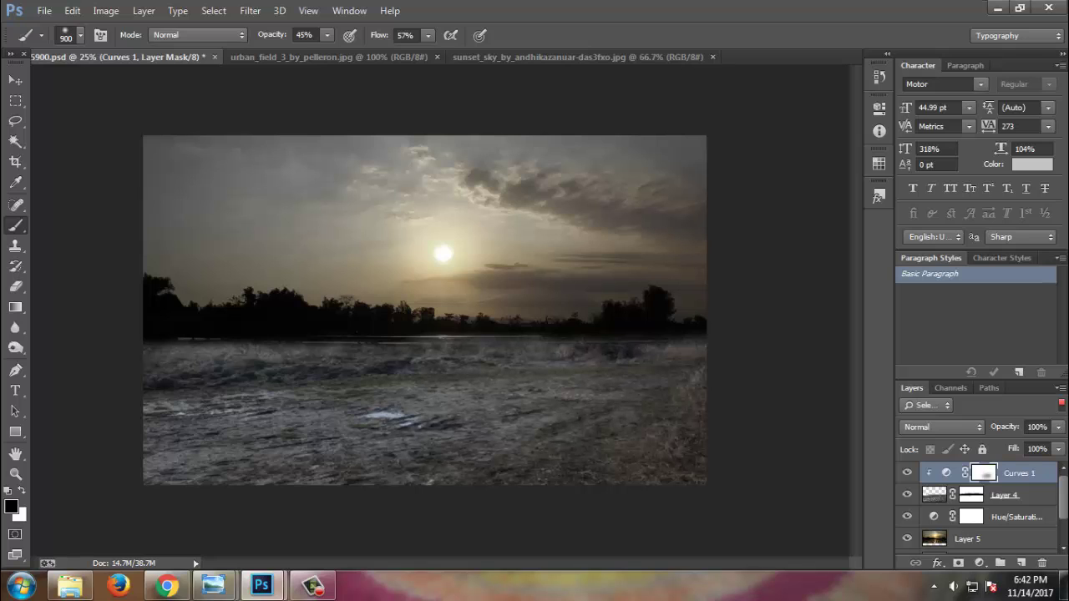
- Create a new haze layer and try light haze over the sky, then undo it
{"action": "key", "text": "v"}
{"action": "key", "text": "ctrl+minus"}
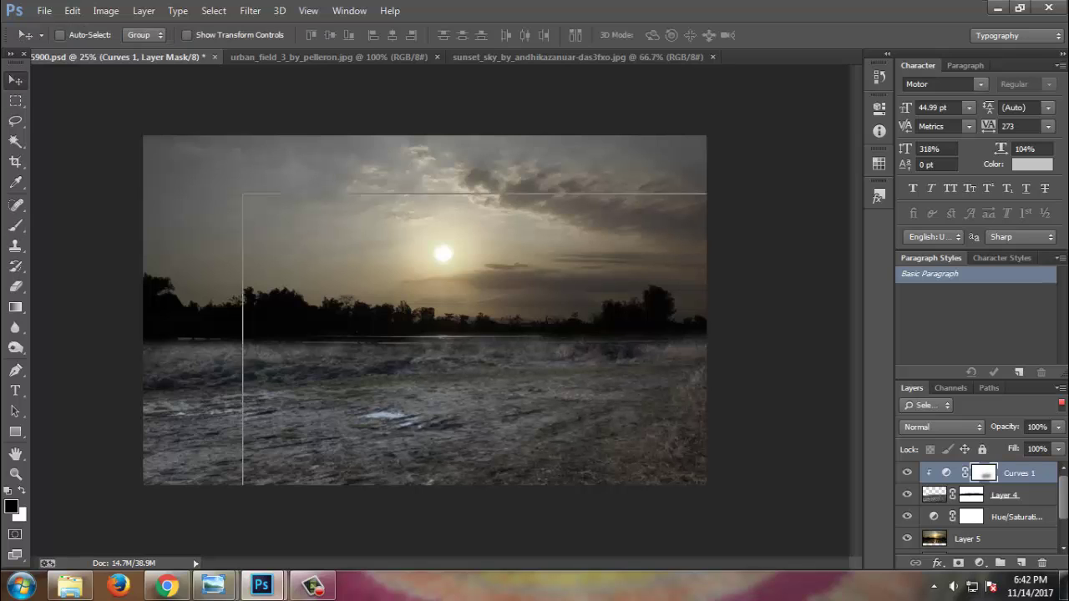
{"action": "key", "text": "ctrl+shift+alt+n"}
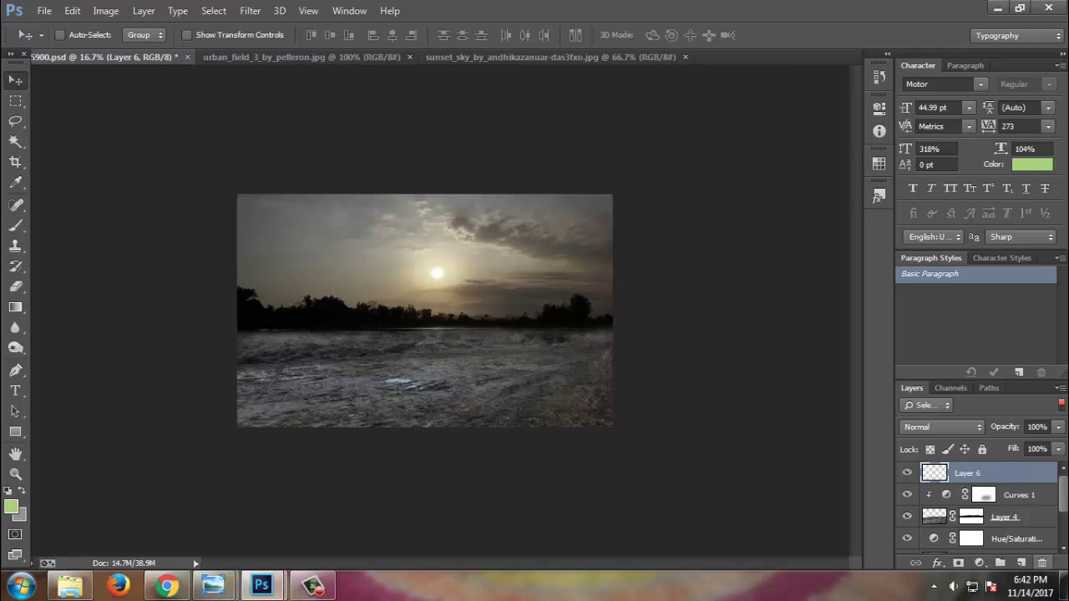
{"action": "key", "text": "b"}
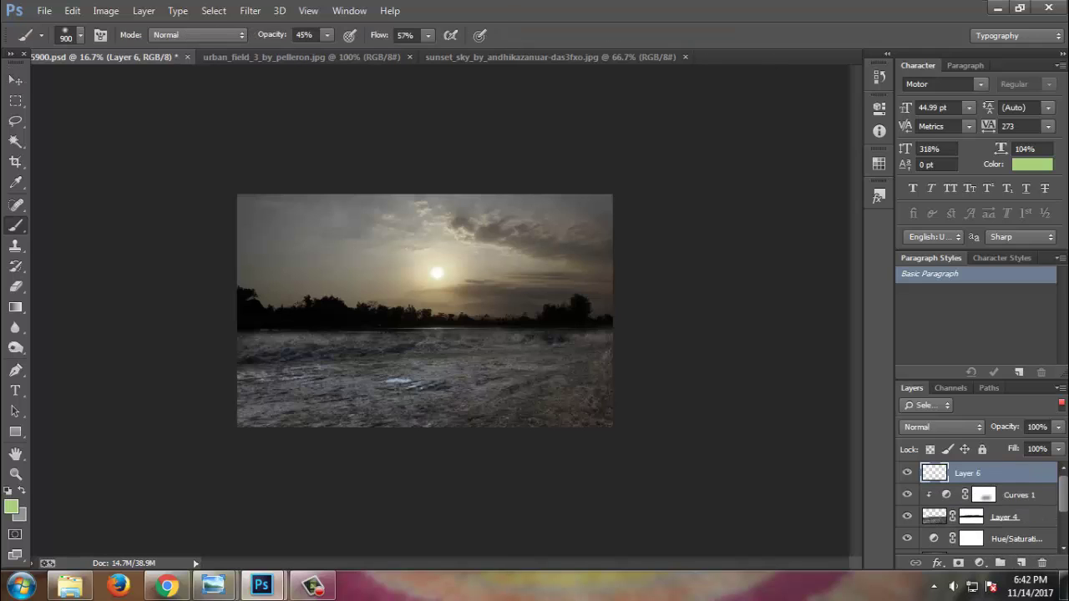
{"action": "key", "text": "x"}
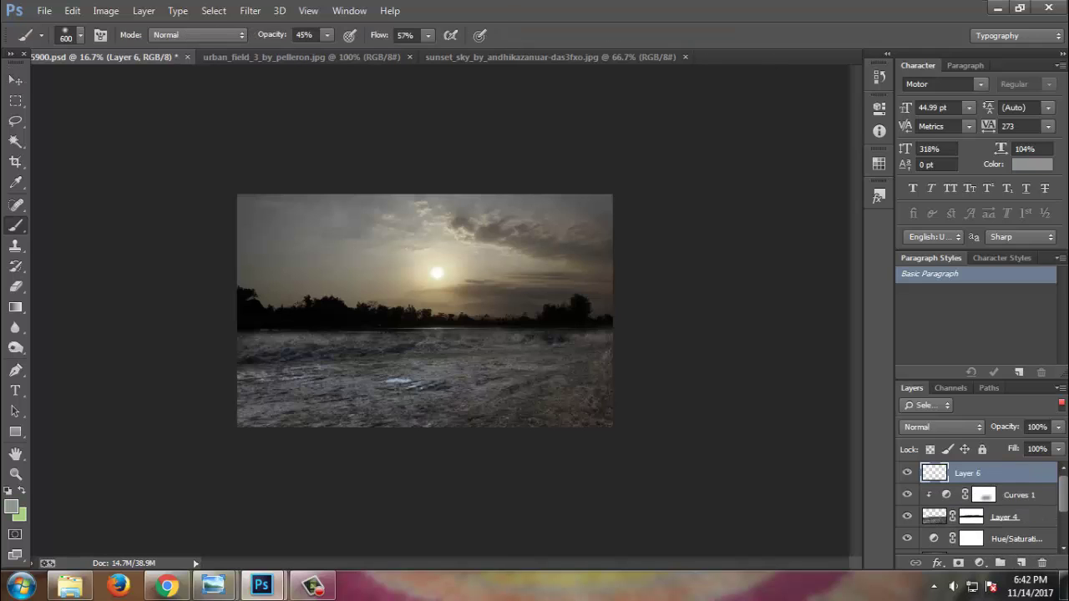
{"action": "left_click_drag", "start_coordinate": [251, 210], "coordinate": [576, 221]}
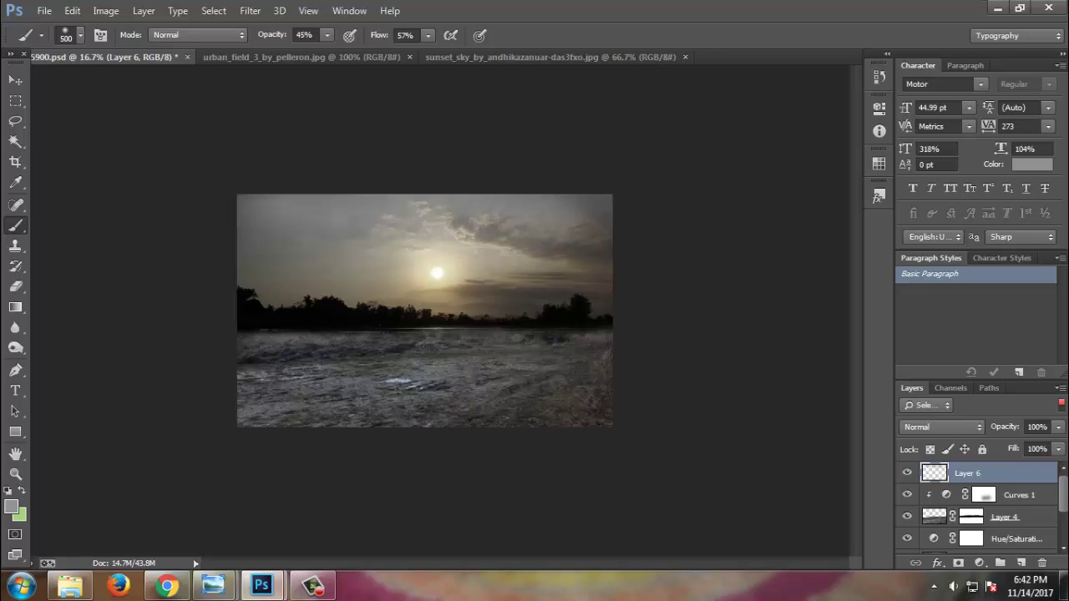
{"action": "key", "text": "ctrl+alt+z"}
{"action": "key", "text": "ctrl+alt+z"}
{"action": "key", "text": "ctrl+alt+z"}
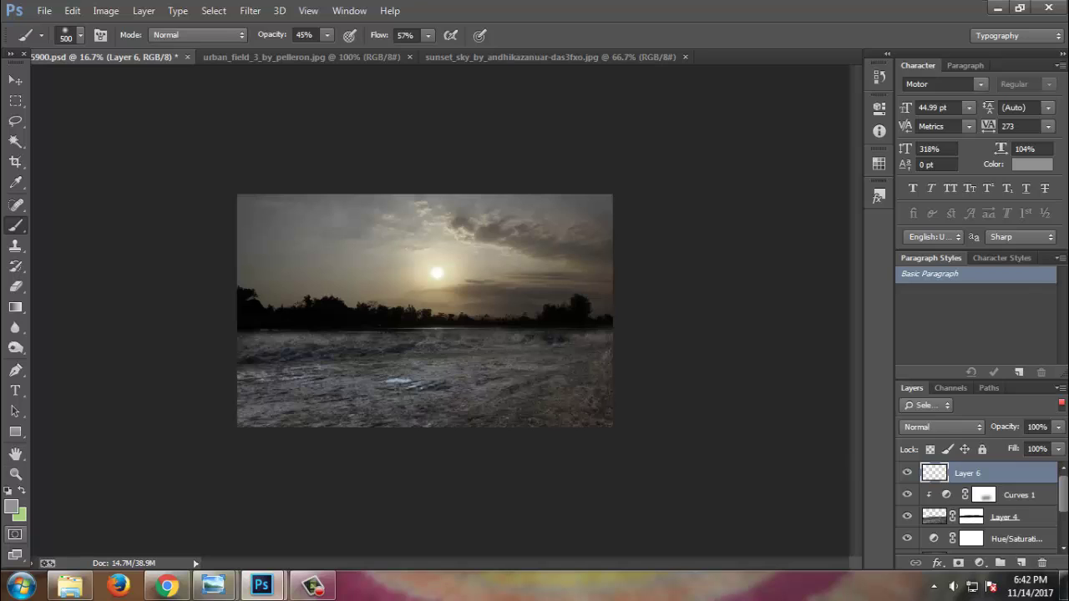
- Paint soft #565656 grey haze over the upper sky and the treeline
{"action": "left_click", "coordinate": [11, 506]}
{"action": "type", "text": "565656"}
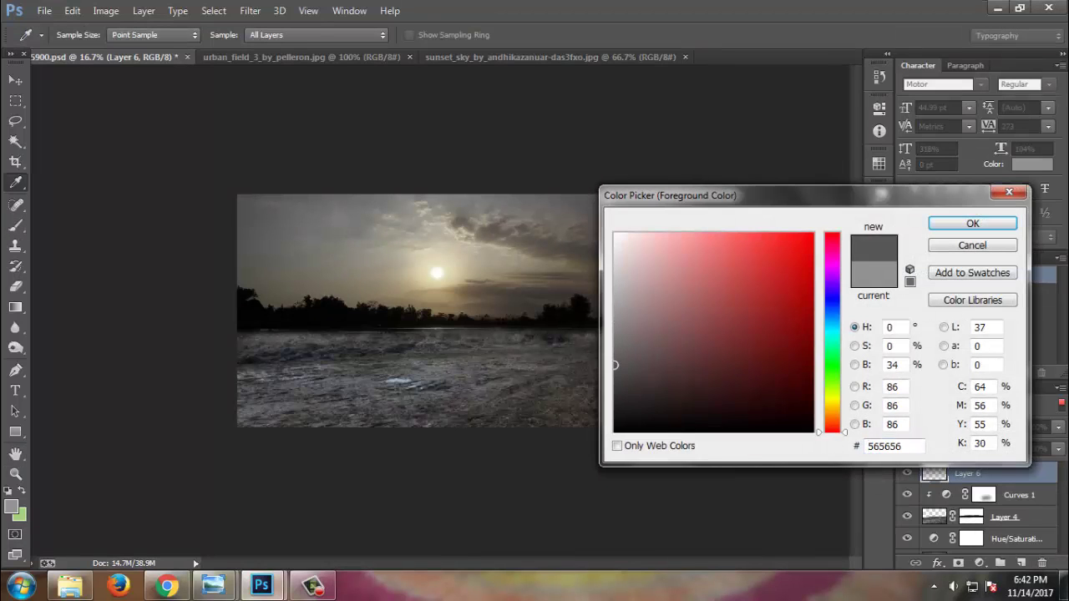
{"action": "left_click", "coordinate": [972, 223]}
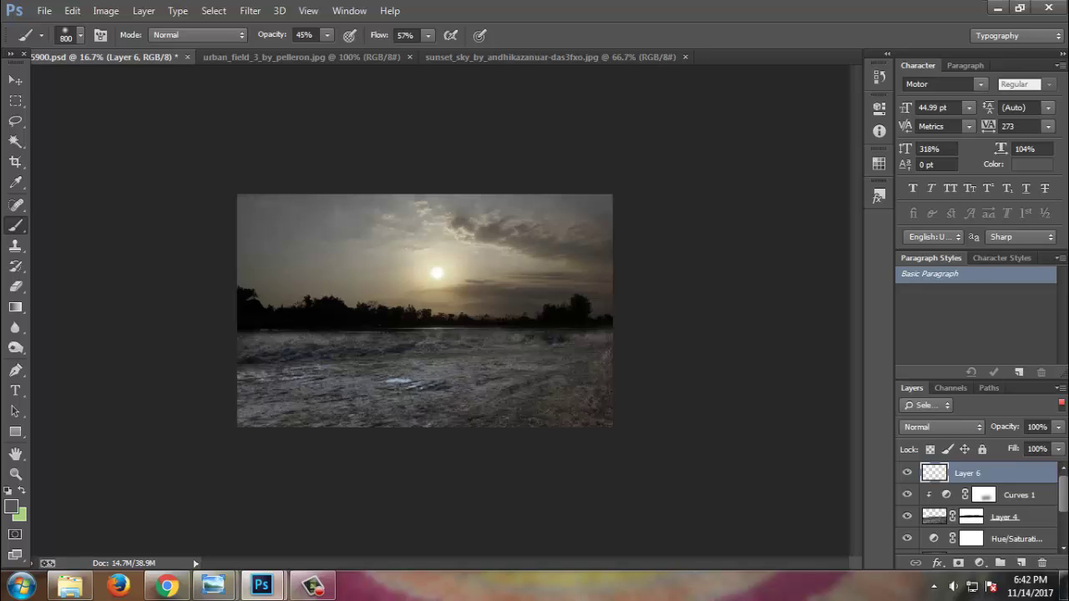
{"action": "mouse_move", "coordinate": [380, 218]}
{"action": "left_mouse_down"}
{"action": "mouse_move", "coordinate": [458, 234]}
{"action": "mouse_move", "coordinate": [501, 264]}
{"action": "mouse_move", "coordinate": [438, 228]}
{"action": "mouse_move", "coordinate": [526, 224]}
{"action": "left_mouse_up"}
{"action": "mouse_move", "coordinate": [602, 313]}
{"action": "left_mouse_down"}
{"action": "mouse_move", "coordinate": [242, 317]}
{"action": "mouse_move", "coordinate": [242, 301]}
{"action": "left_mouse_up"}
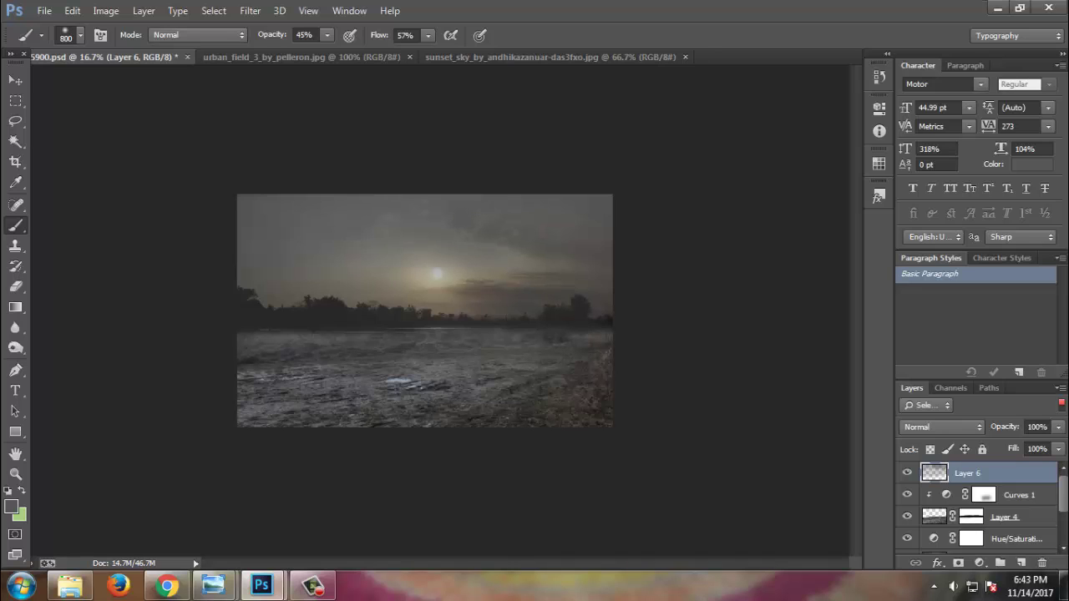
{"action": "left_click_drag", "start_coordinate": [351, 238], "coordinate": [380, 251]}
{"action": "left_click_drag", "start_coordinate": [243, 319], "coordinate": [608, 327]}
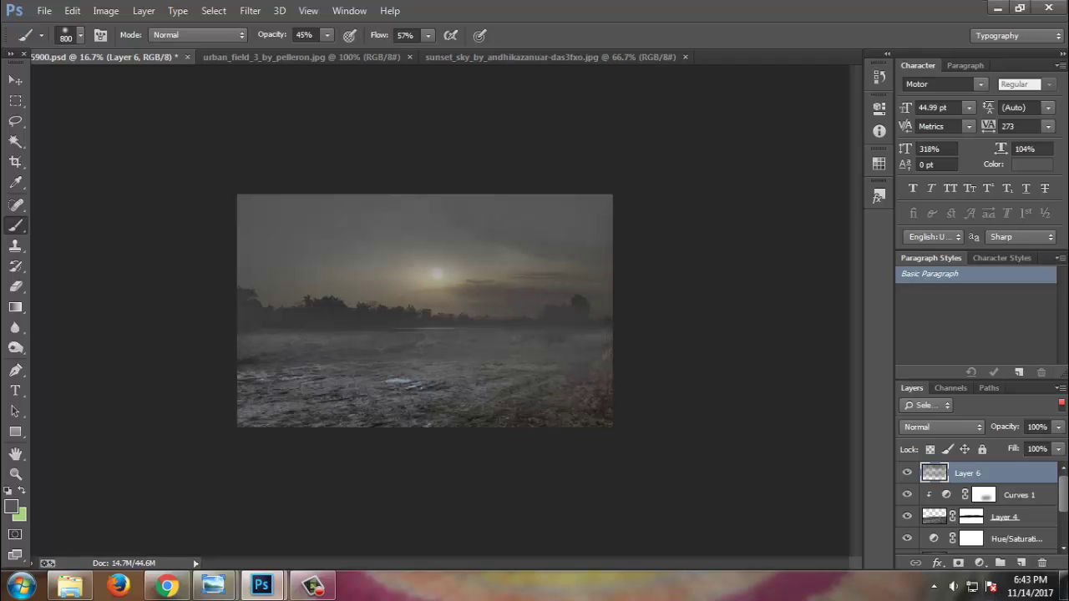
- Set the haze layer's opacity to 70%
{"action": "left_click", "coordinate": [1036, 427]}
{"action": "type", "text": "69"}
{"action": "key", "text": "Return"}
{"action": "type", "text": "70"}
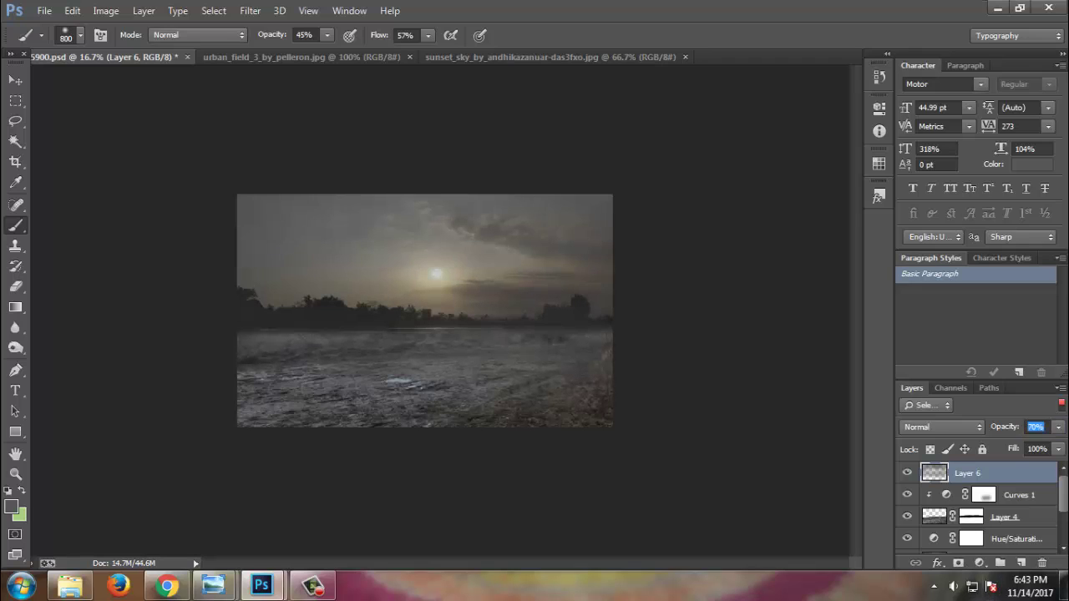
{"action": "key", "text": "Return"}
- Mask the haze layer, clear the haze around the sun, and save
{"action": "left_click", "coordinate": [958, 563]}
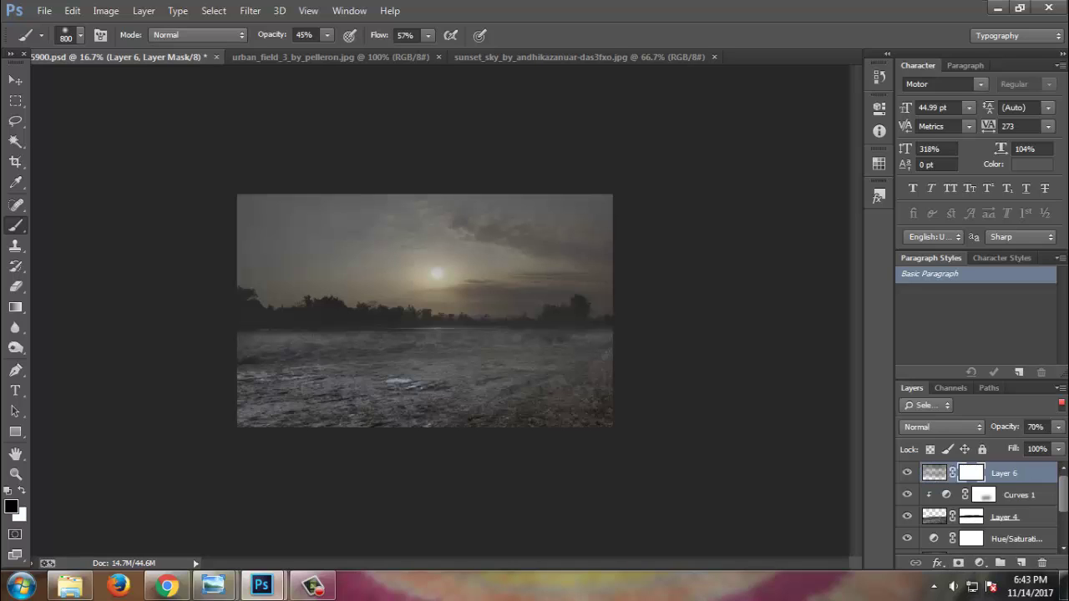
{"action": "left_click", "coordinate": [434, 268]}
{"action": "left_click", "coordinate": [434, 267]}
{"action": "left_click", "coordinate": [470, 263]}
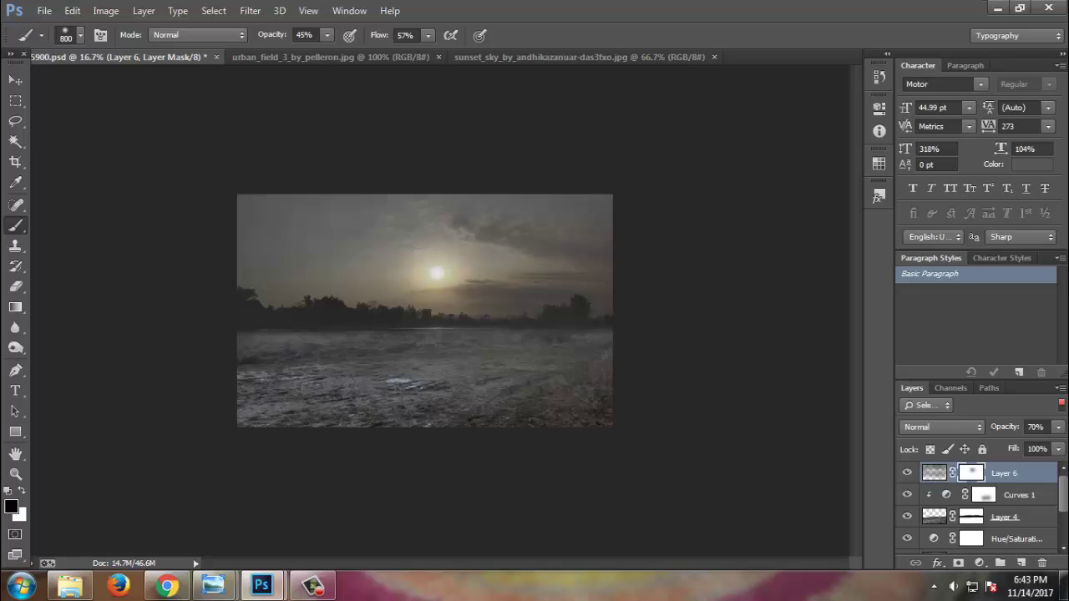
{"action": "key", "text": "v"}
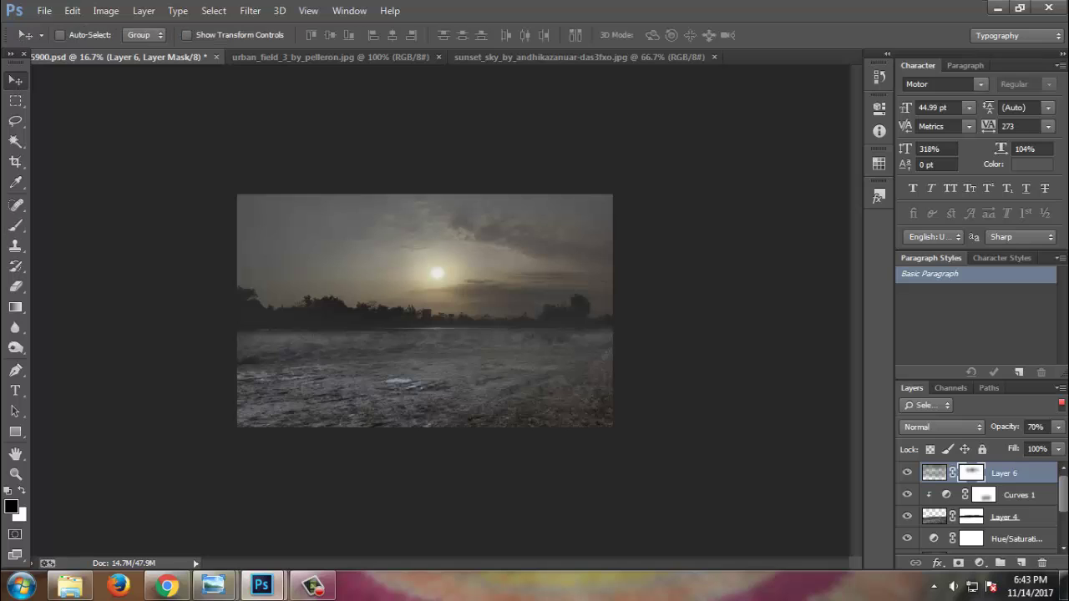
{"action": "key", "text": "ctrl+s"}
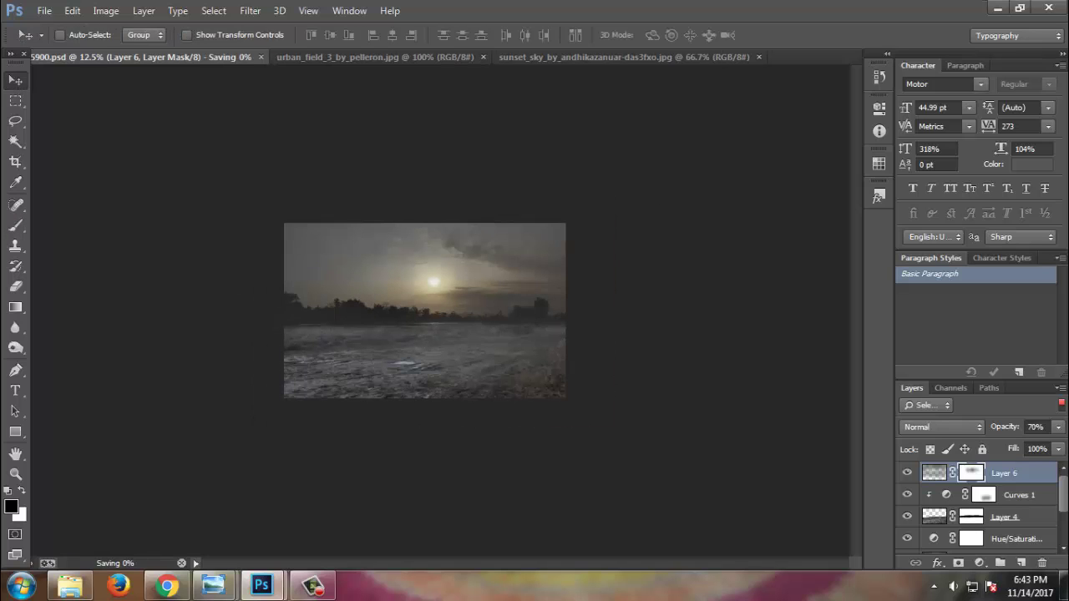
- Lower the Curves 1 highlights to about output 156 and save
{"action": "double_click", "coordinate": [946, 494]}
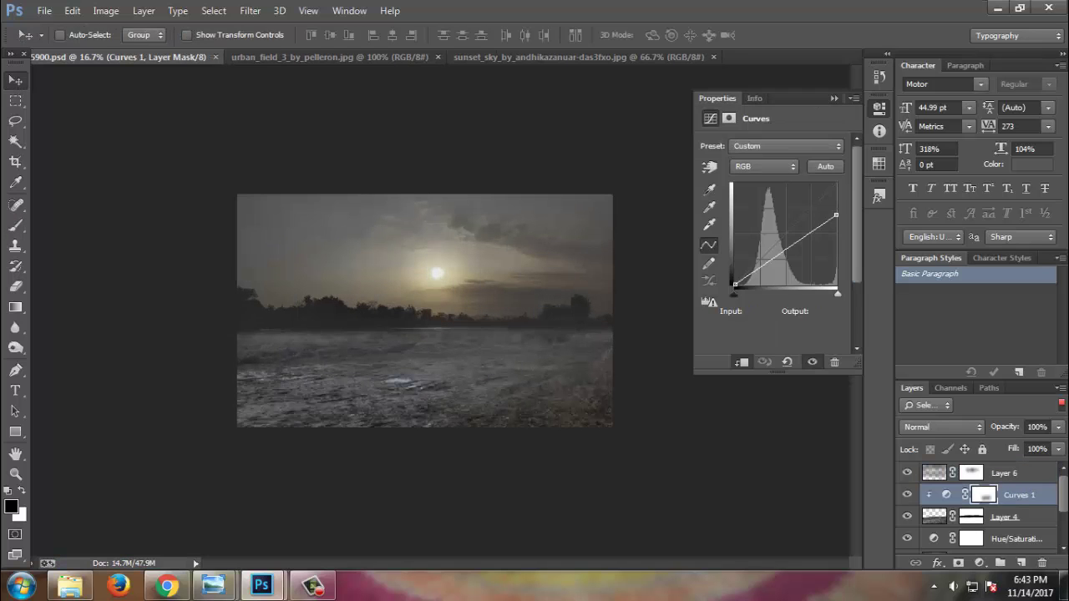
{"action": "left_click_drag", "start_coordinate": [836, 210], "coordinate": [835, 222]}
{"action": "left_click", "coordinate": [834, 97]}
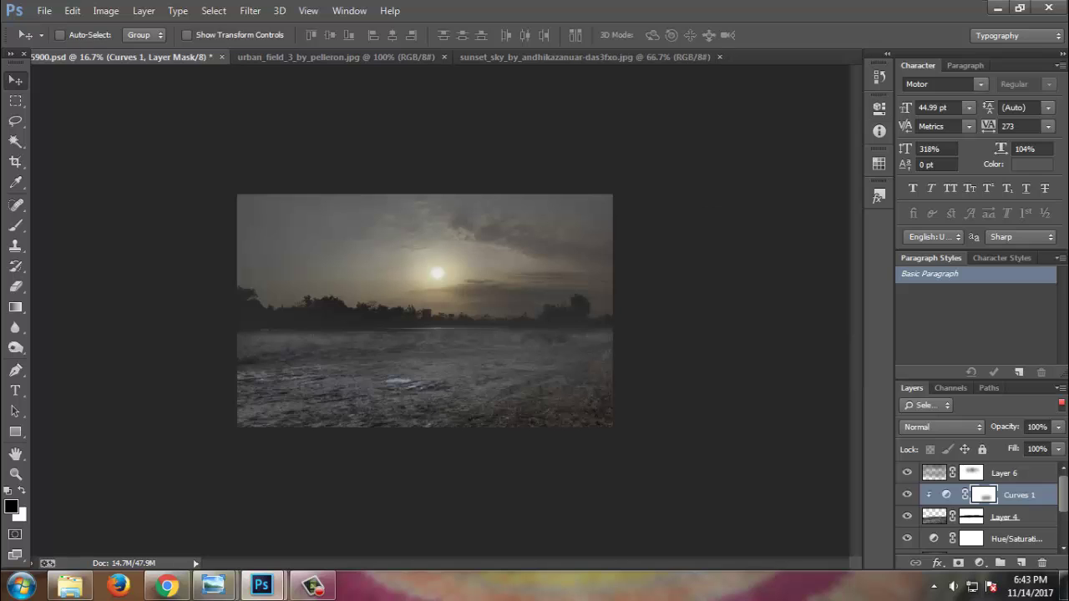
{"action": "key", "text": "ctrl+s"}
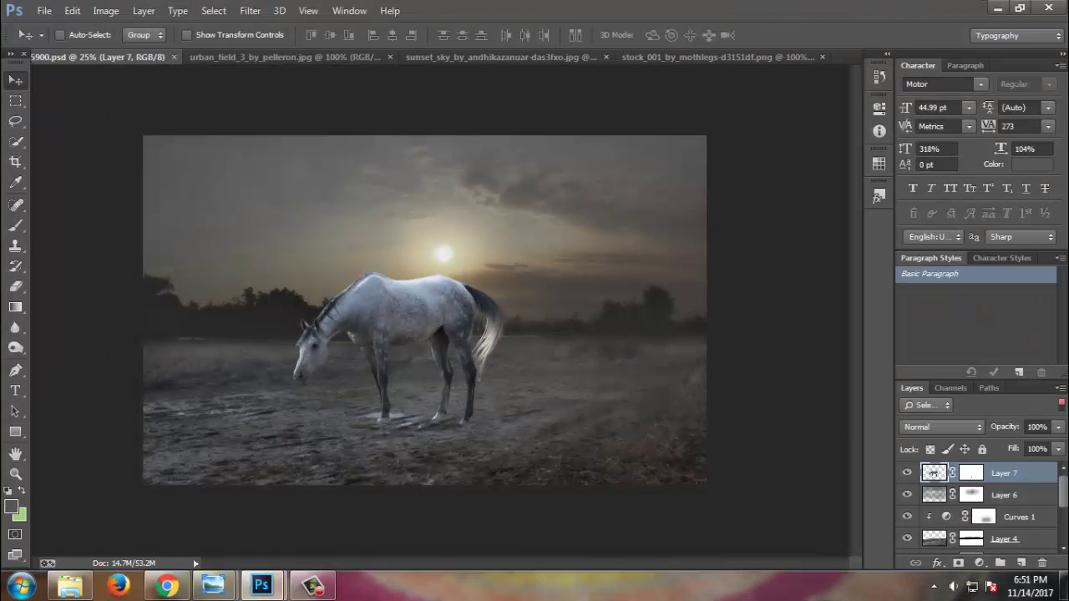
- Apply the horse layer's mask and clip a Curves layer darkening it to 168
{"action": "right_click", "coordinate": [971, 473]}
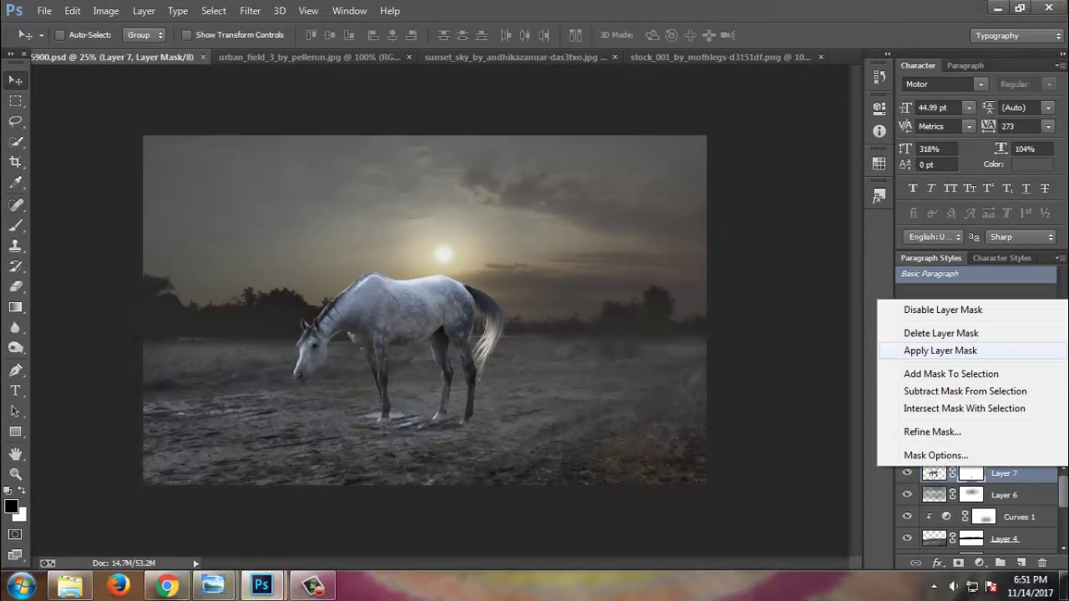
{"action": "left_click", "coordinate": [894, 351]}
{"action": "left_click", "coordinate": [978, 563]}
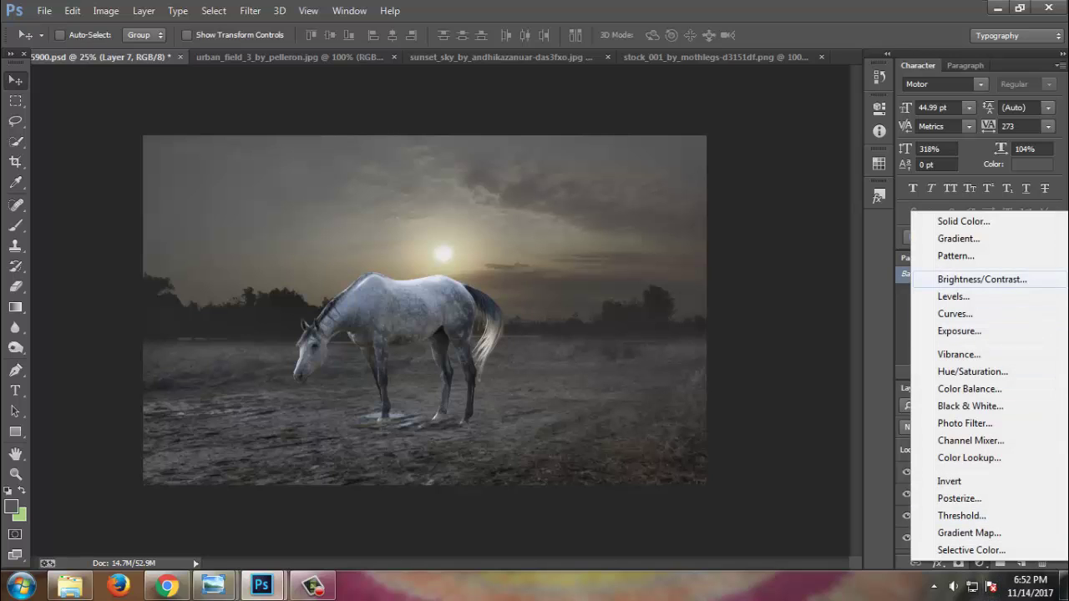
{"action": "left_click", "coordinate": [955, 313]}
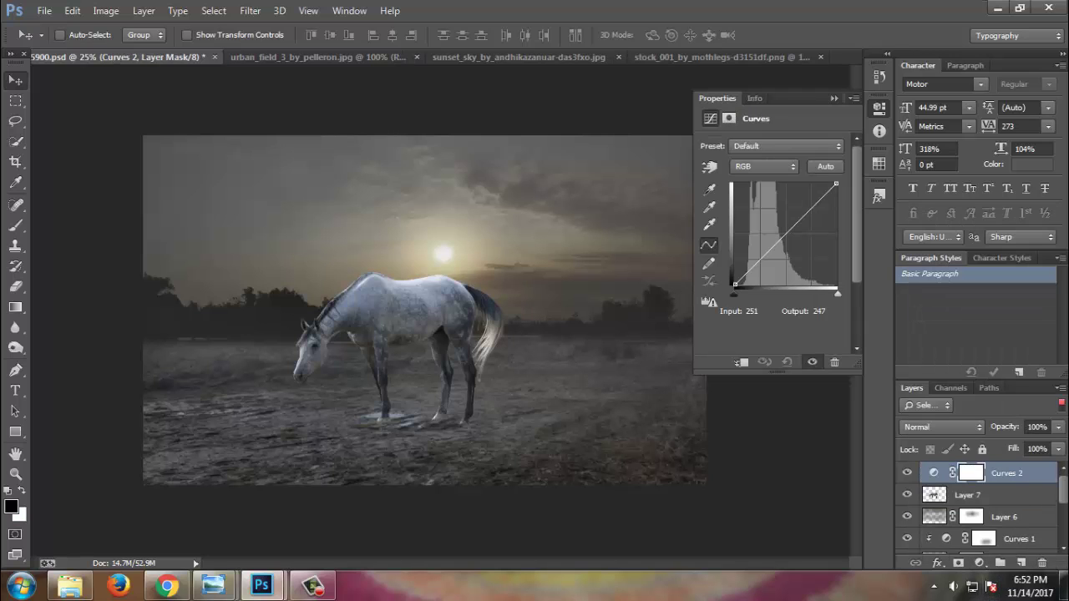
{"action": "left_click", "coordinate": [741, 362]}
{"action": "left_click_drag", "start_coordinate": [836, 183], "coordinate": [836, 219]}
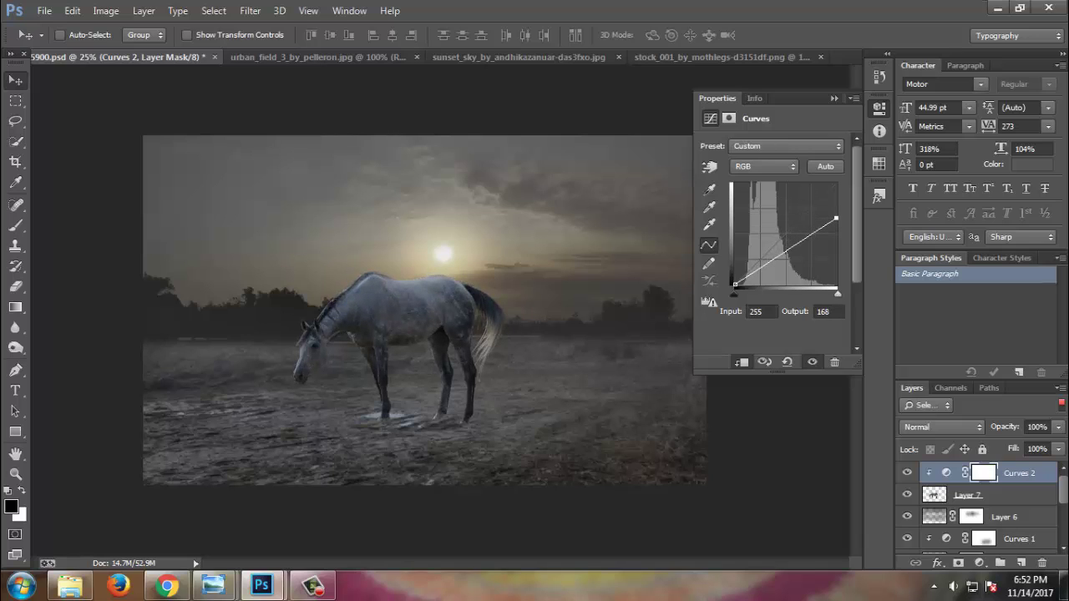
{"action": "left_click", "coordinate": [879, 108]}
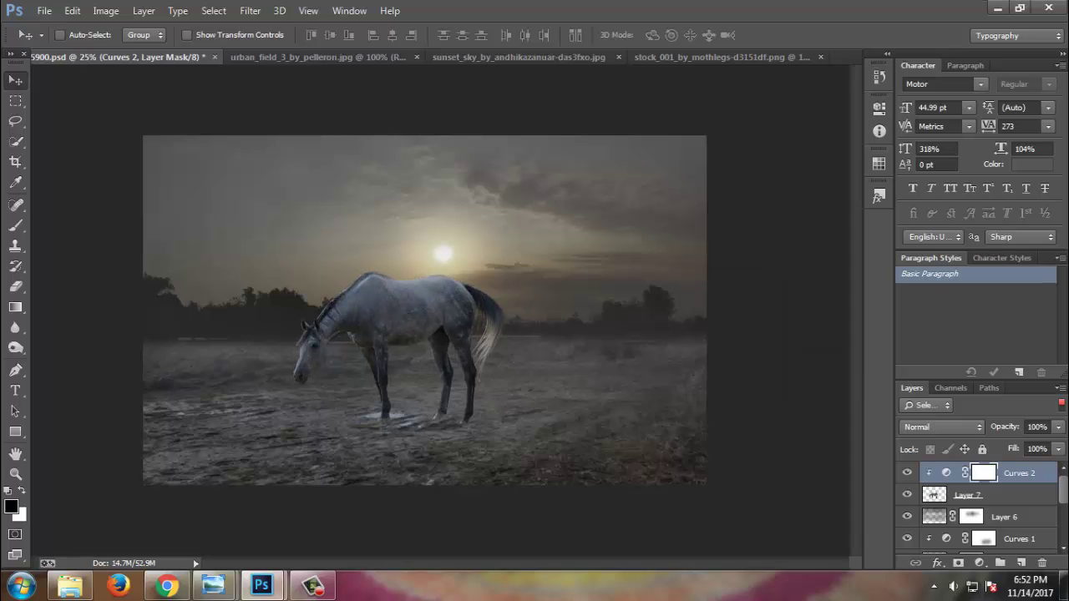
- Brush the Curves 2 mask at 100% opacity, size 250, over the horse's head and back; save
{"action": "key", "text": "b"}
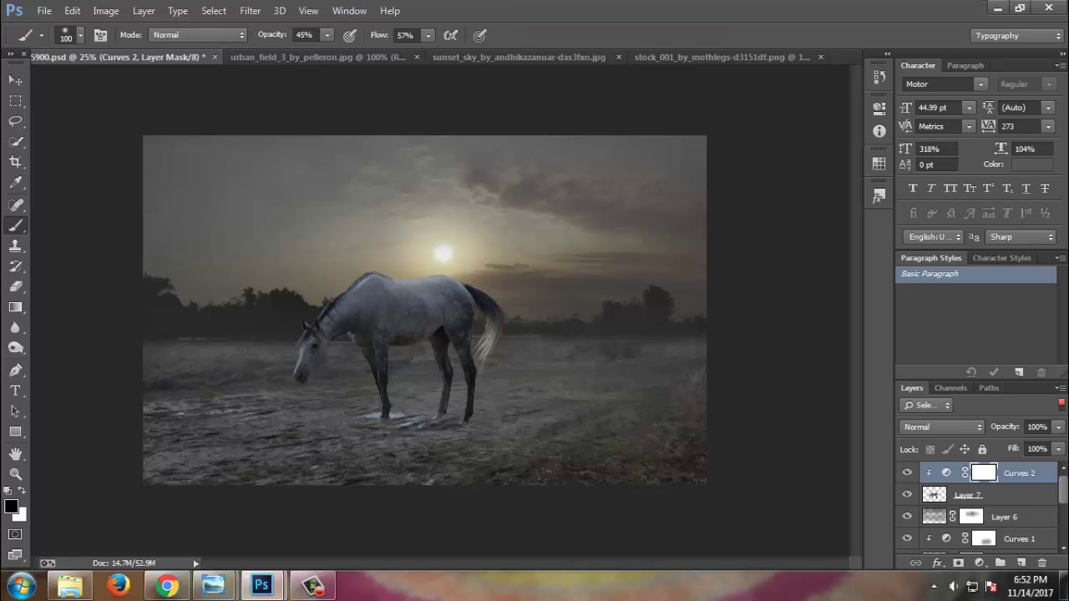
{"action": "key", "text": "bracketright"}
{"action": "key", "text": "bracketright"}
{"action": "key", "text": "bracketright"}
{"action": "left_click", "coordinate": [327, 36]}
{"action": "left_click_drag", "start_coordinate": [327, 52], "coordinate": [377, 53]}
{"action": "left_click", "coordinate": [428, 35]}
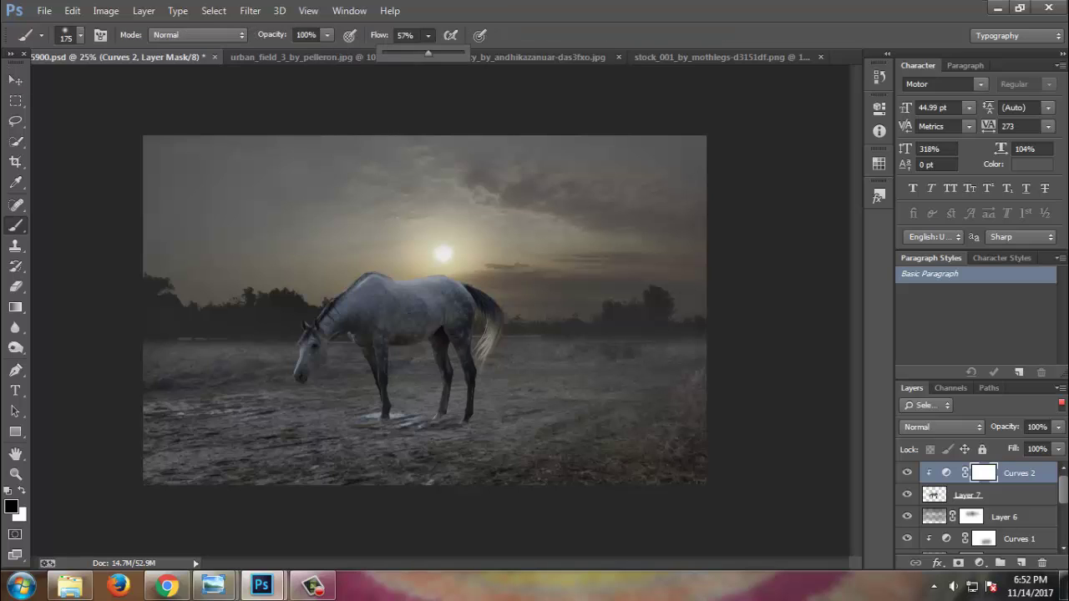
{"action": "key", "text": "bracketright"}
{"action": "key", "text": "bracketright"}
{"action": "mouse_move", "coordinate": [305, 372]}
{"action": "left_mouse_down"}
{"action": "mouse_move", "coordinate": [309, 351]}
{"action": "mouse_move", "coordinate": [386, 292]}
{"action": "mouse_move", "coordinate": [470, 292]}
{"action": "mouse_move", "coordinate": [493, 357]}
{"action": "left_mouse_up"}
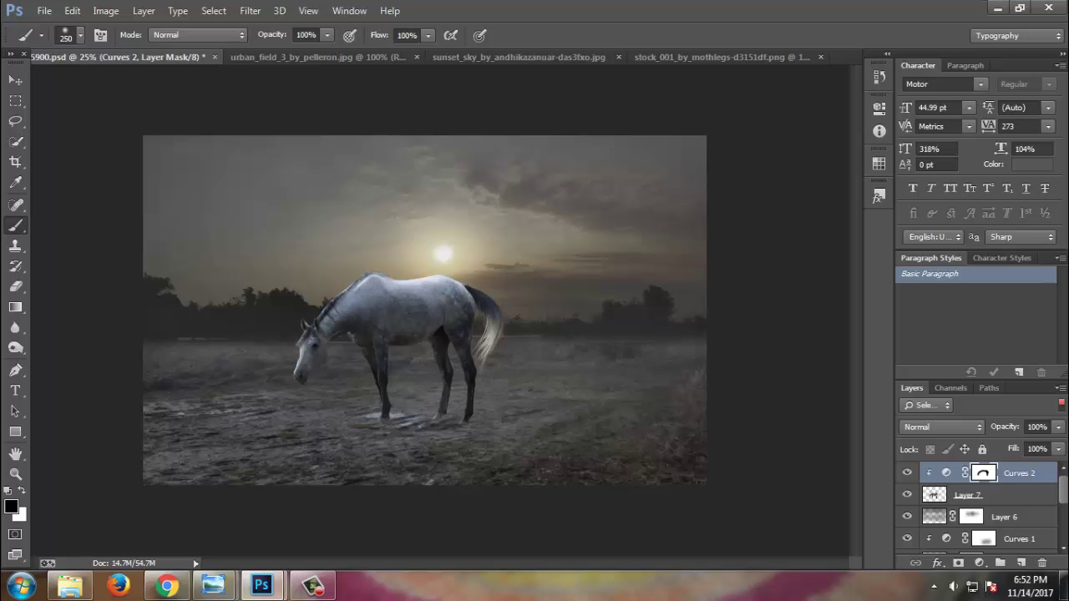
{"action": "left_click", "coordinate": [15, 80]}
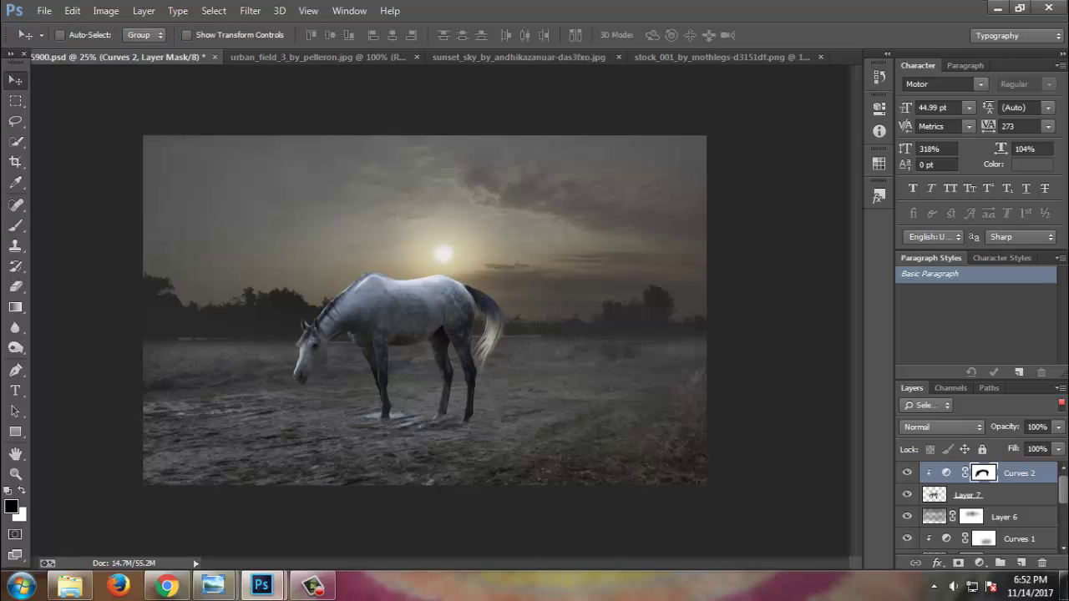
{"action": "key", "text": "ctrl+s"}
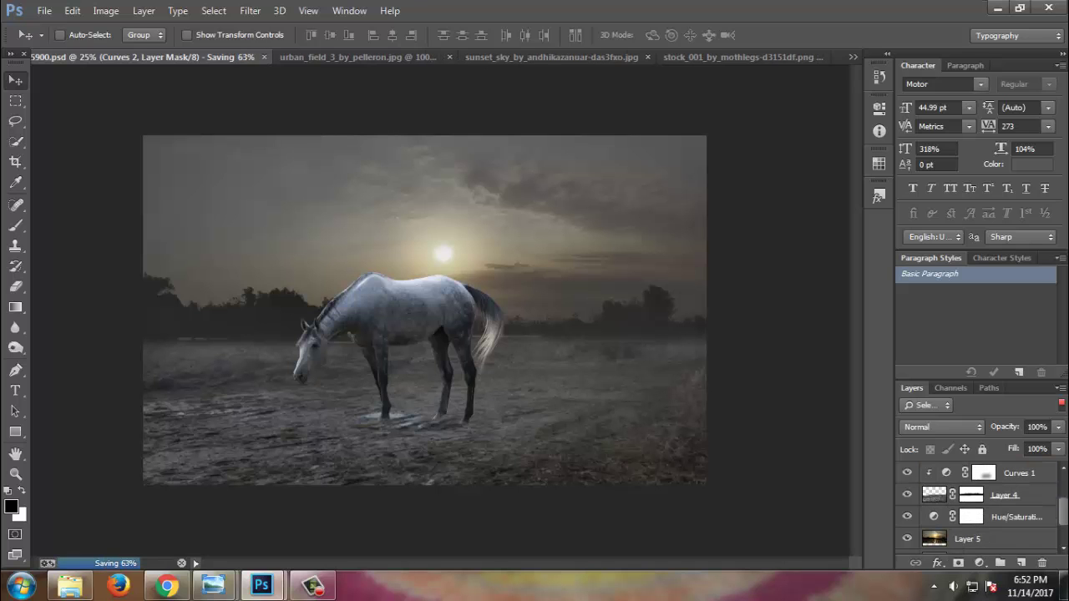
- Lasso a wet ground patch from Layer 4 onto a new layer under the front hoof
{"action": "left_click", "coordinate": [934, 494]}
{"action": "scroll", "coordinate": [384, 414], "scroll_direction": "up", "scroll_amount": 5}
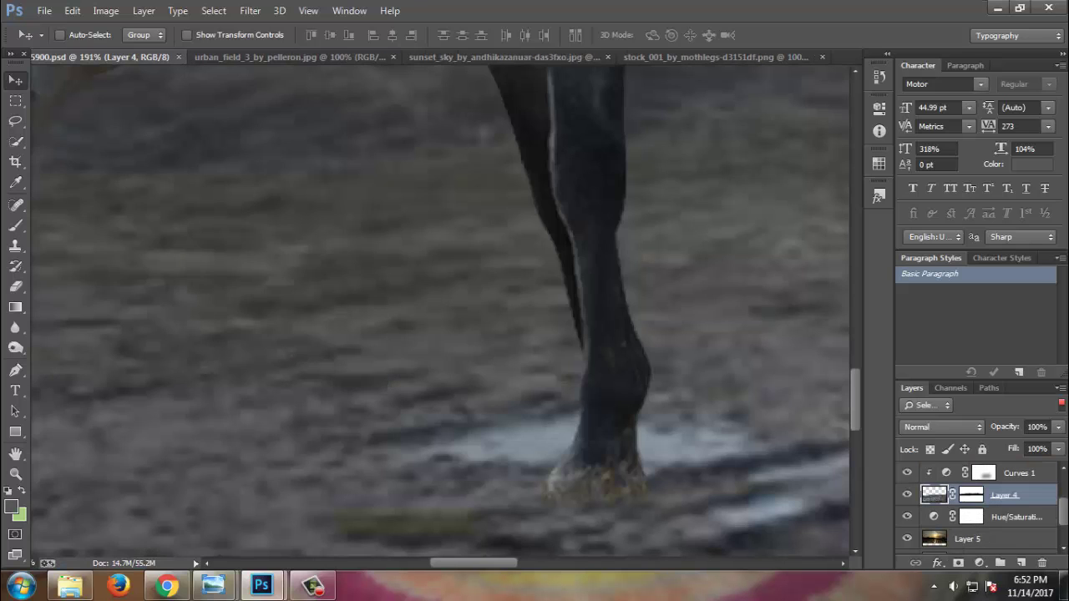
{"action": "scroll", "coordinate": [440, 311], "scroll_direction": "right", "scroll_amount": 2}
{"action": "key", "text": "l"}
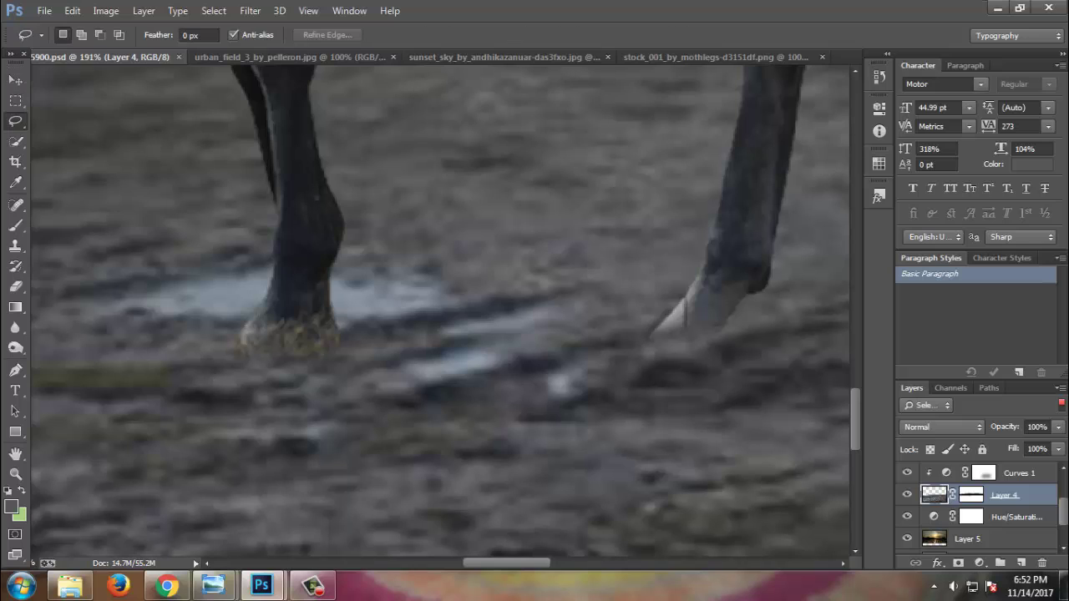
{"action": "key", "text": "ctrl+a"}
{"action": "mouse_move", "coordinate": [365, 341]}
{"action": "left_mouse_down"}
{"action": "mouse_move", "coordinate": [535, 335]}
{"action": "mouse_move", "coordinate": [554, 253]}
{"action": "mouse_move", "coordinate": [359, 303]}
{"action": "mouse_move", "coordinate": [359, 316]}
{"action": "left_mouse_up"}
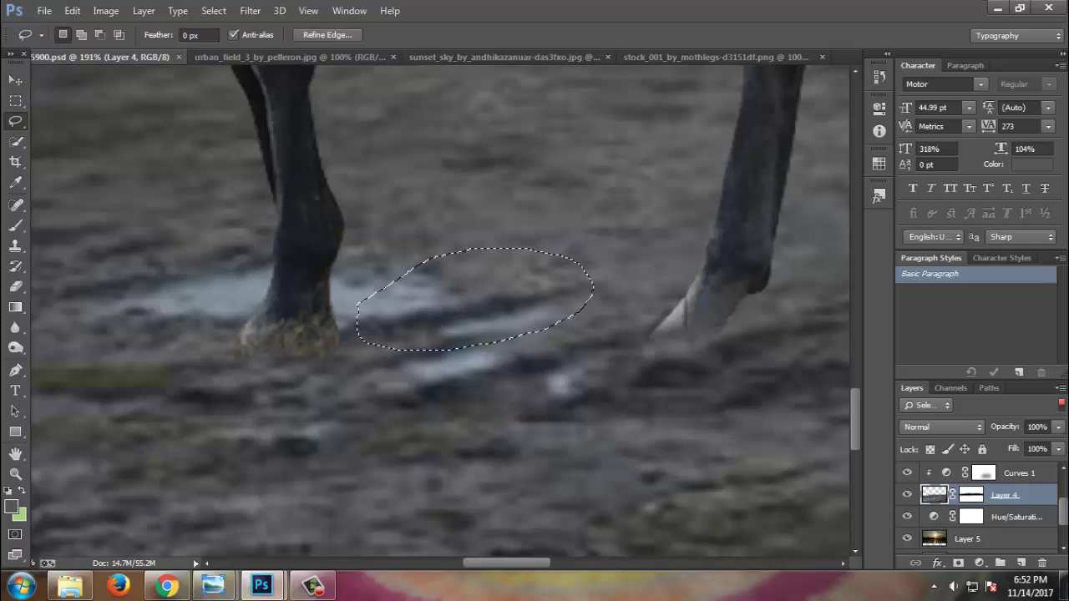
{"action": "key", "text": "ctrl+j"}
{"action": "key", "text": "v"}
{"action": "left_click_drag", "start_coordinate": [485, 205], "coordinate": [322, 261]}
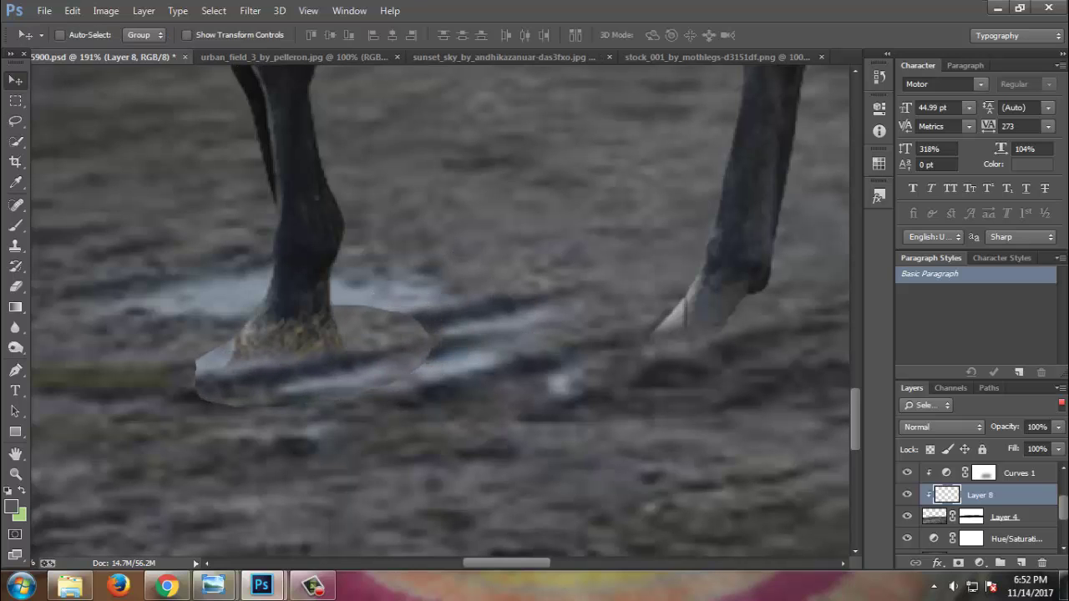
- Unclip Layer 8 above Curves 1, clip Curves 1 to Layer 4, and view at 100%
{"action": "right_click", "coordinate": [1003, 495]}
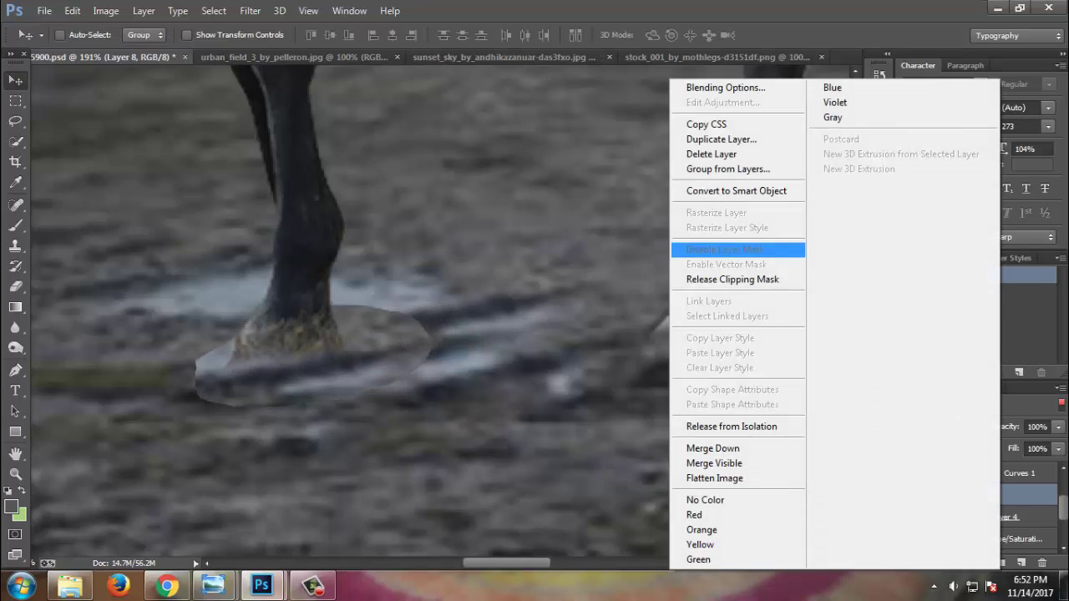
{"action": "left_click", "coordinate": [735, 280]}
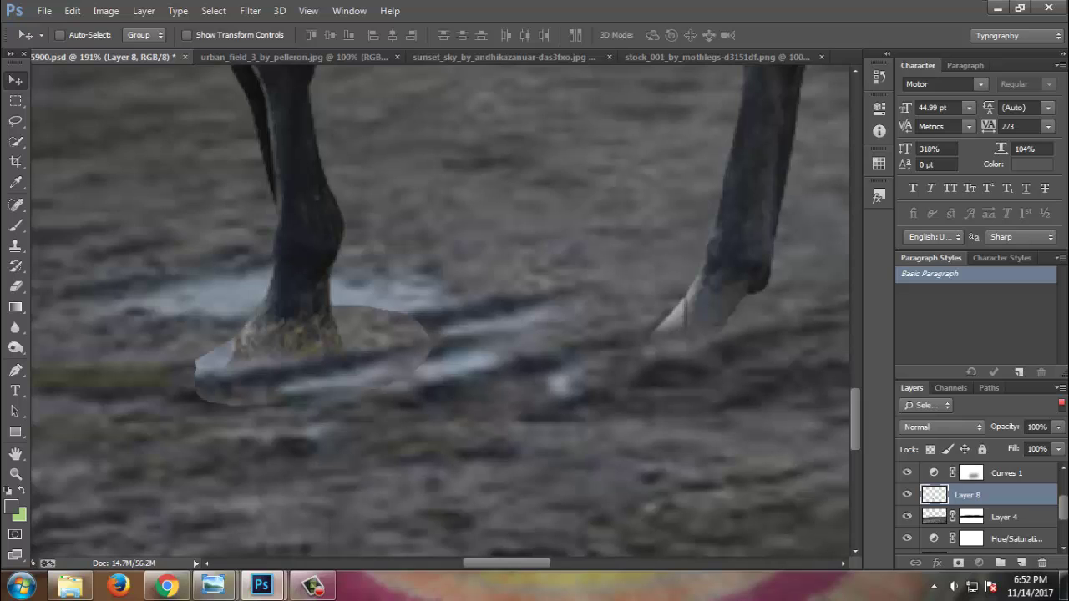
{"action": "left_click", "coordinate": [1006, 473]}
{"action": "left_click_drag", "start_coordinate": [969, 495], "coordinate": [969, 473]}
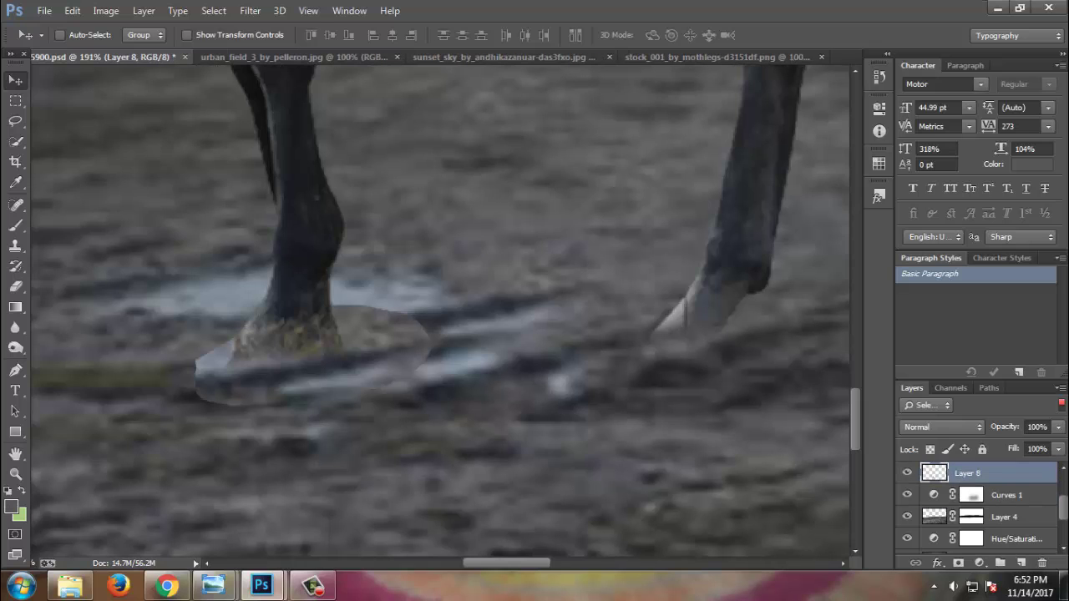
{"action": "double_click", "coordinate": [934, 496]}
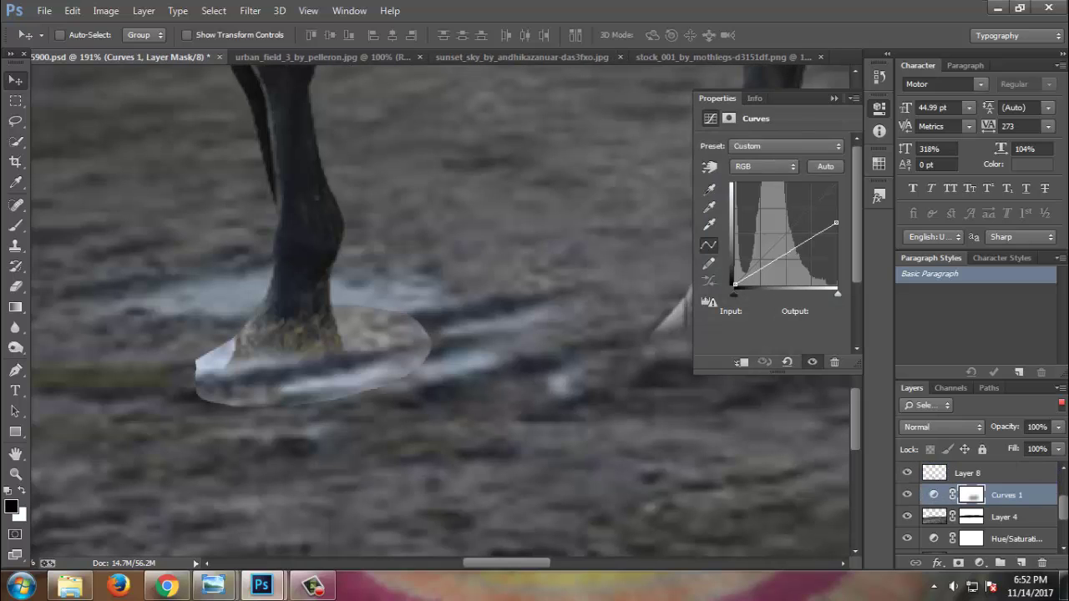
{"action": "left_click", "coordinate": [740, 363]}
{"action": "left_click", "coordinate": [879, 107]}
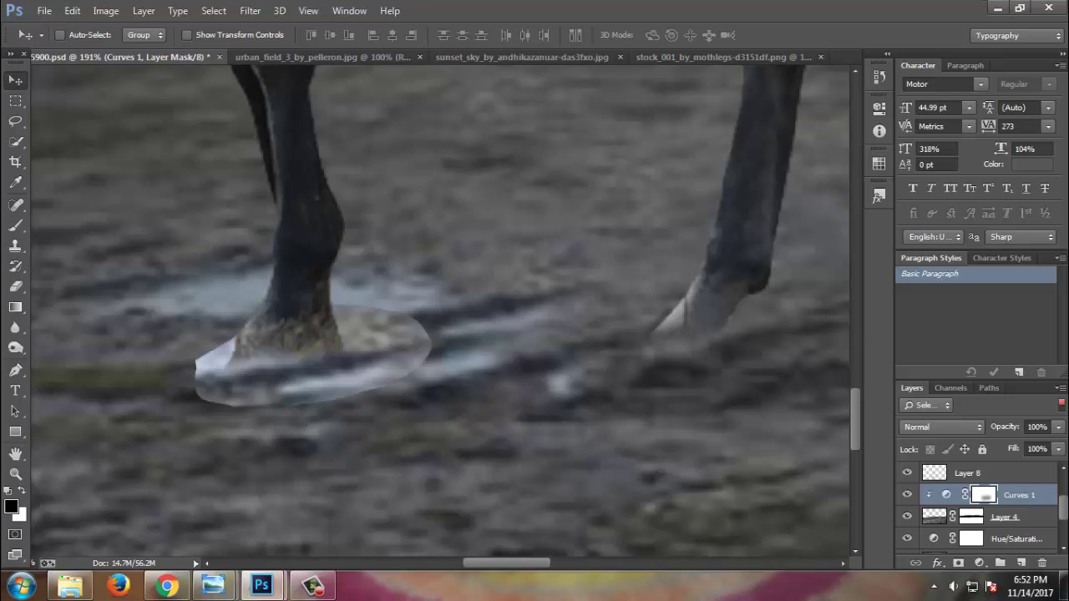
{"action": "key", "text": "ctrl+1"}
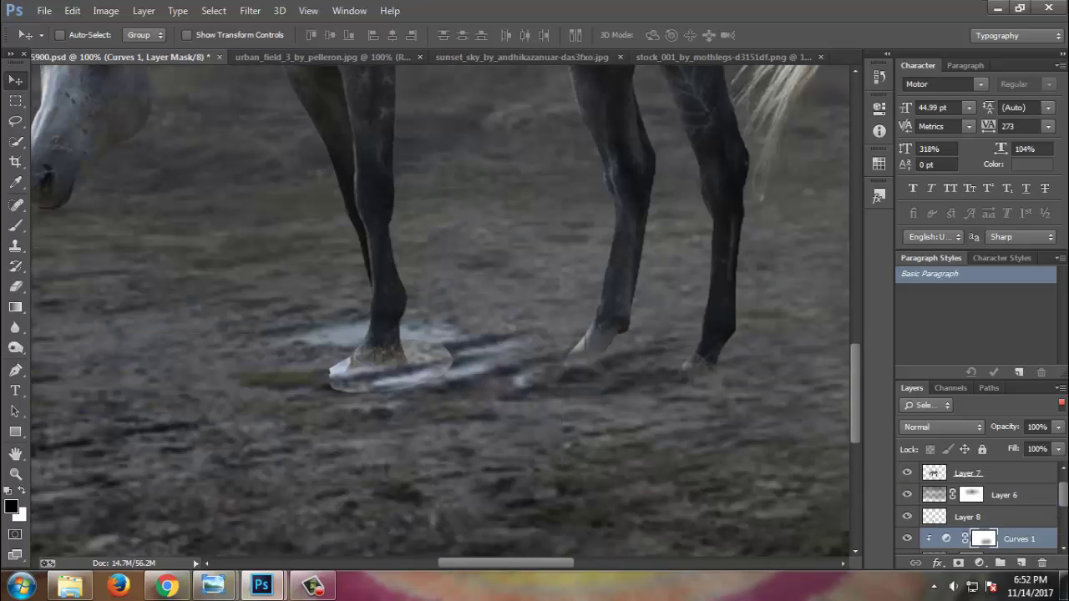
- Move Layer 8 above Curves 2, release it from the clipping mask, and shift it left
{"action": "left_click_drag", "start_coordinate": [967, 517], "coordinate": [967, 470]}
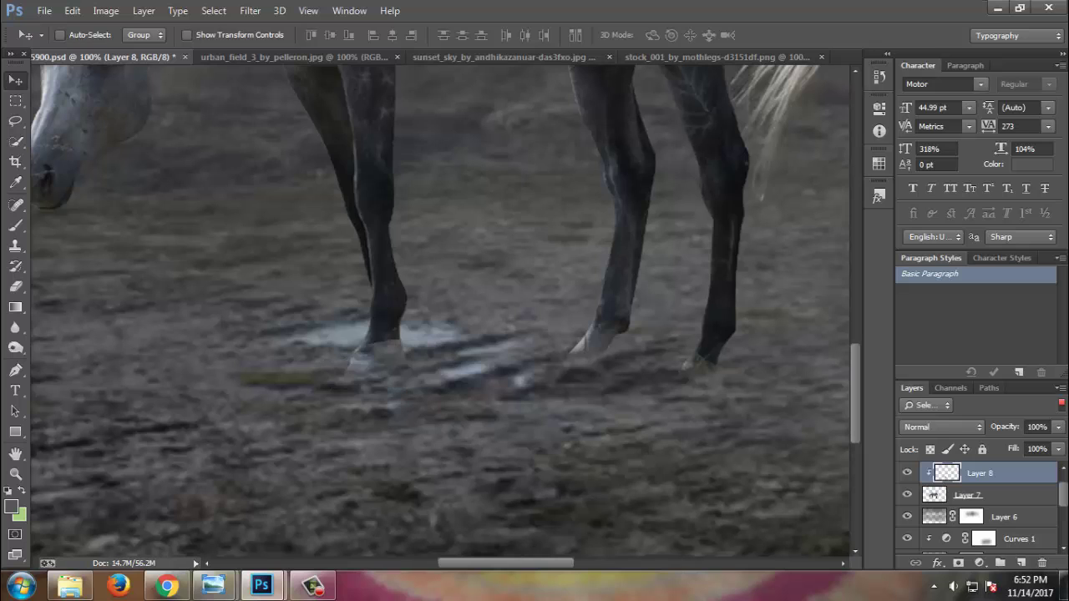
{"action": "left_click_drag", "start_coordinate": [470, 396], "coordinate": [472, 332]}
{"action": "left_click_drag", "start_coordinate": [1003, 543], "coordinate": [1003, 485]}
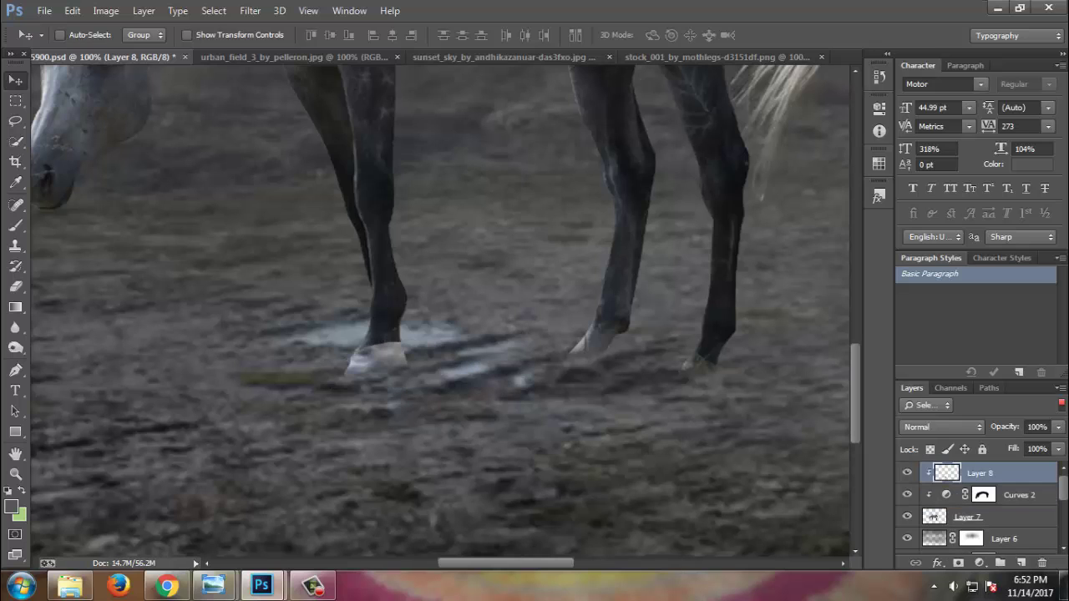
{"action": "right_click", "coordinate": [975, 473]}
{"action": "left_click", "coordinate": [702, 279]}
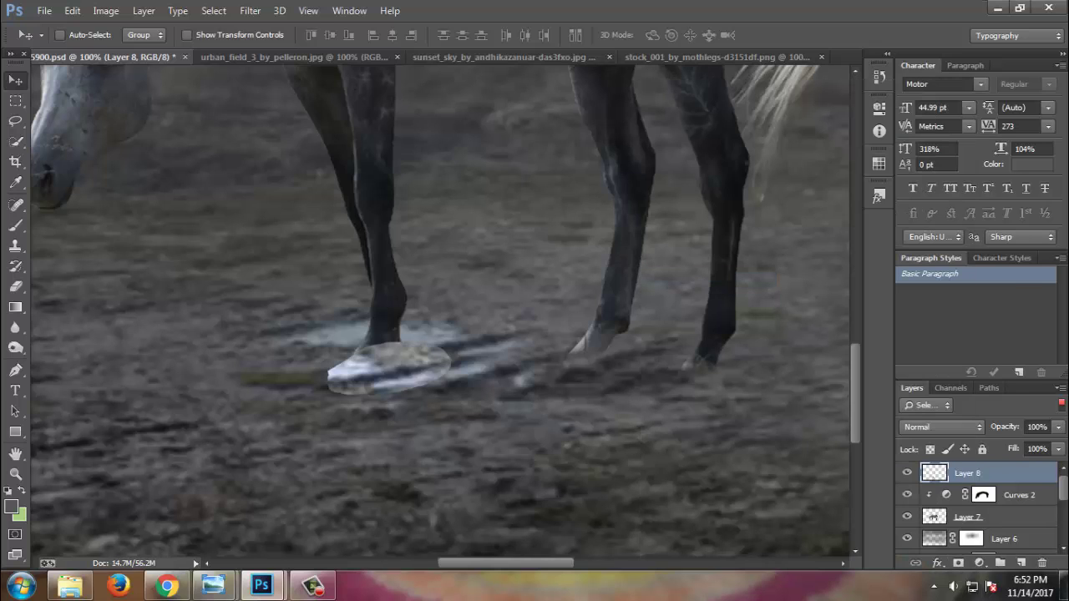
{"action": "mouse_move", "coordinate": [487, 342]}
{"action": "left_mouse_down"}
{"action": "mouse_move", "coordinate": [470, 356]}
{"action": "mouse_move", "coordinate": [441, 335]}
{"action": "left_mouse_up"}
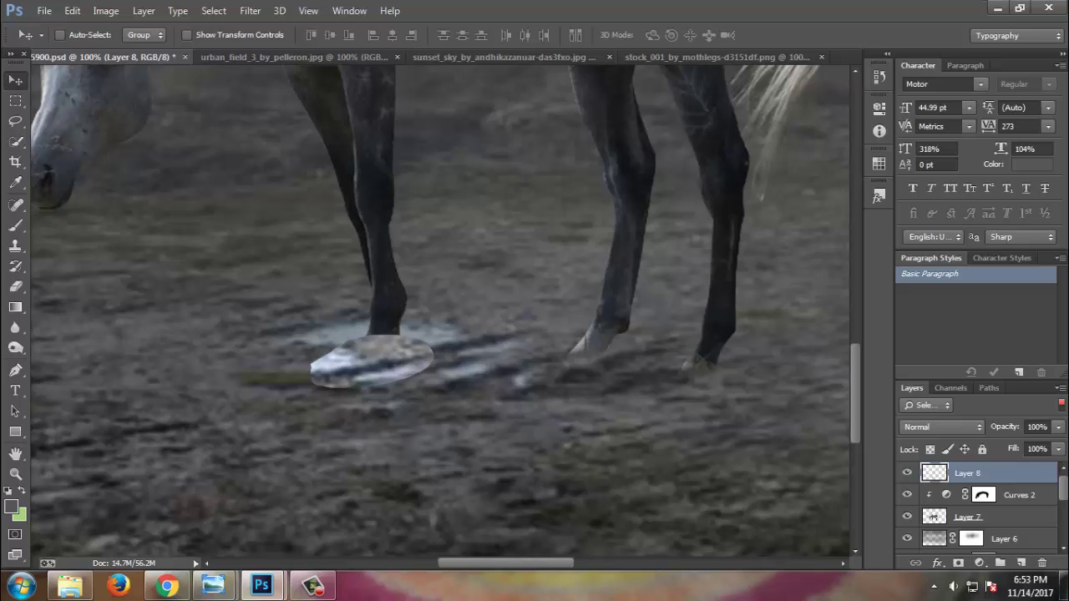
- Mask Layer 8 and paint away the hoof patch's bright edges
{"action": "left_click", "coordinate": [958, 562]}
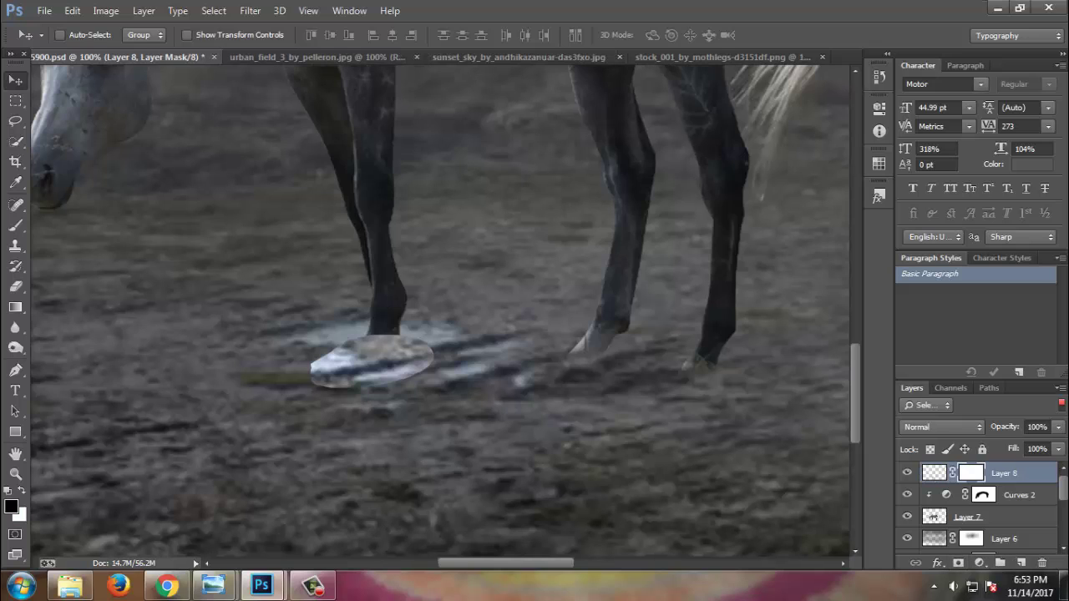
{"action": "key", "text": "b"}
{"action": "key", "text": "bracketleft"}
{"action": "key", "text": "bracketleft"}
{"action": "mouse_move", "coordinate": [422, 366]}
{"action": "left_mouse_down"}
{"action": "mouse_move", "coordinate": [322, 382]}
{"action": "mouse_move", "coordinate": [393, 374]}
{"action": "left_mouse_up"}
{"action": "mouse_move", "coordinate": [317, 367]}
{"action": "left_mouse_down"}
{"action": "mouse_move", "coordinate": [376, 344]}
{"action": "mouse_move", "coordinate": [426, 349]}
{"action": "mouse_move", "coordinate": [380, 353]}
{"action": "mouse_move", "coordinate": [428, 360]}
{"action": "left_mouse_up"}
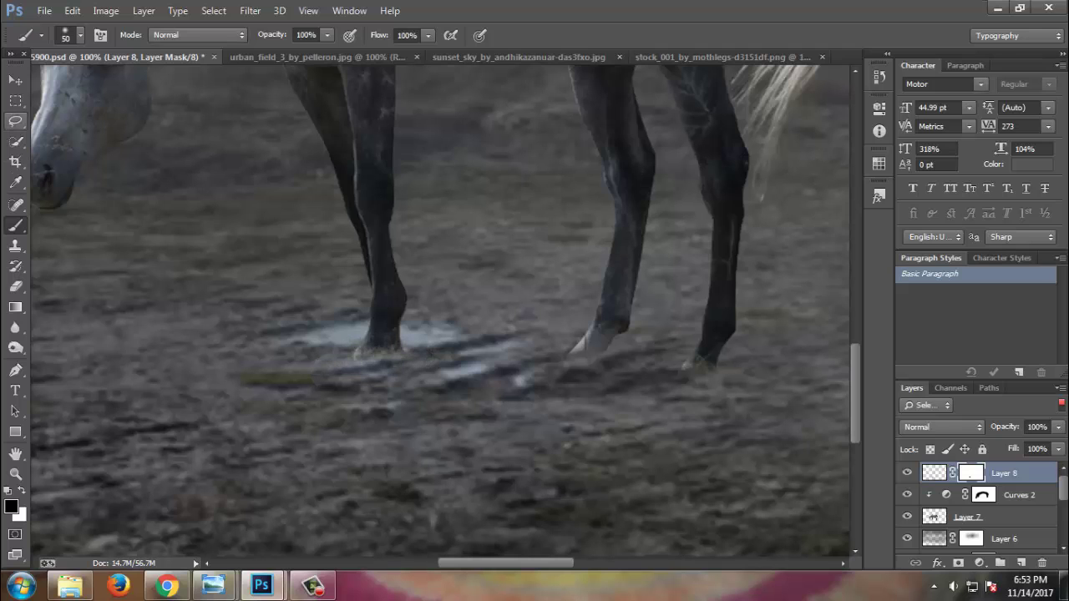
{"action": "key", "text": "v"}
{"action": "key", "text": "ctrl+minus"}
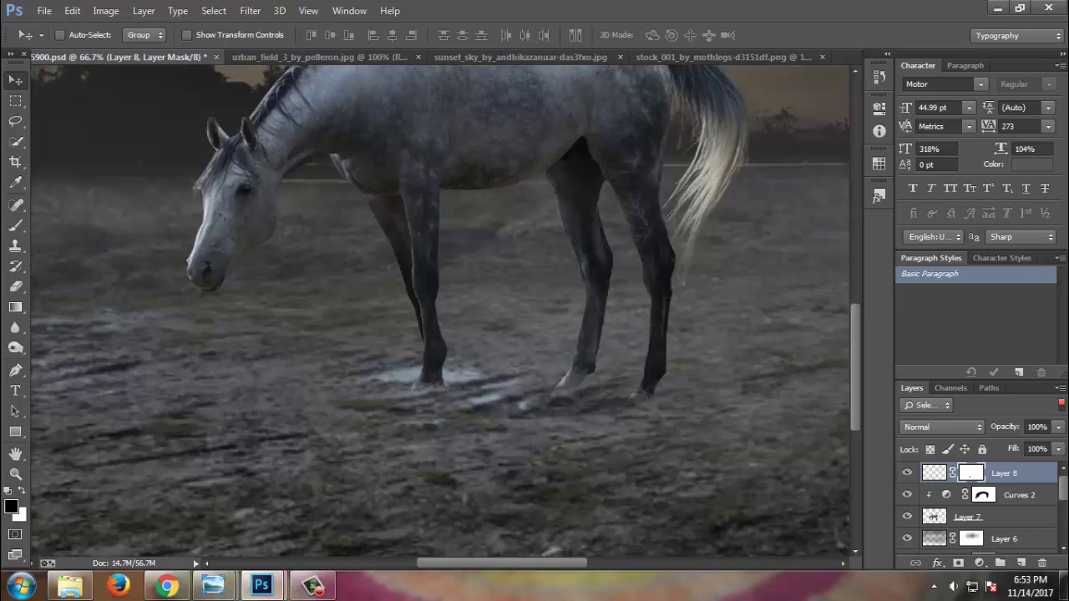
- Duplicate the pale splash patch twice, place the copies by the hooves, and save
{"action": "key", "text": "ctrl+j"}
{"action": "left_click_drag", "start_coordinate": [595, 368], "coordinate": [576, 380]}
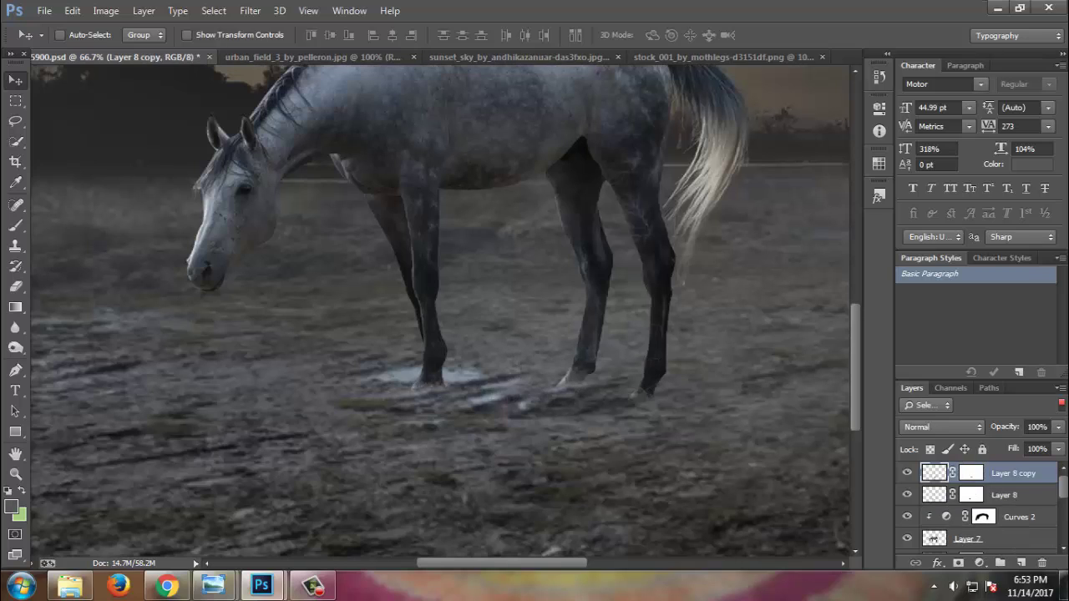
{"action": "key", "text": "ctrl+j"}
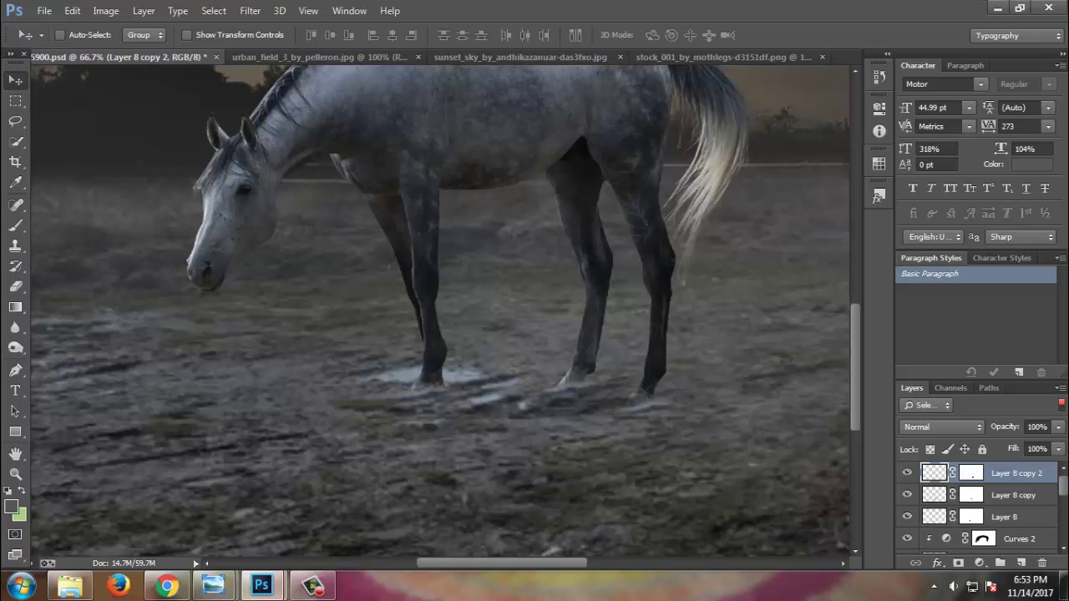
{"action": "left_click_drag", "start_coordinate": [637, 395], "coordinate": [642, 398]}
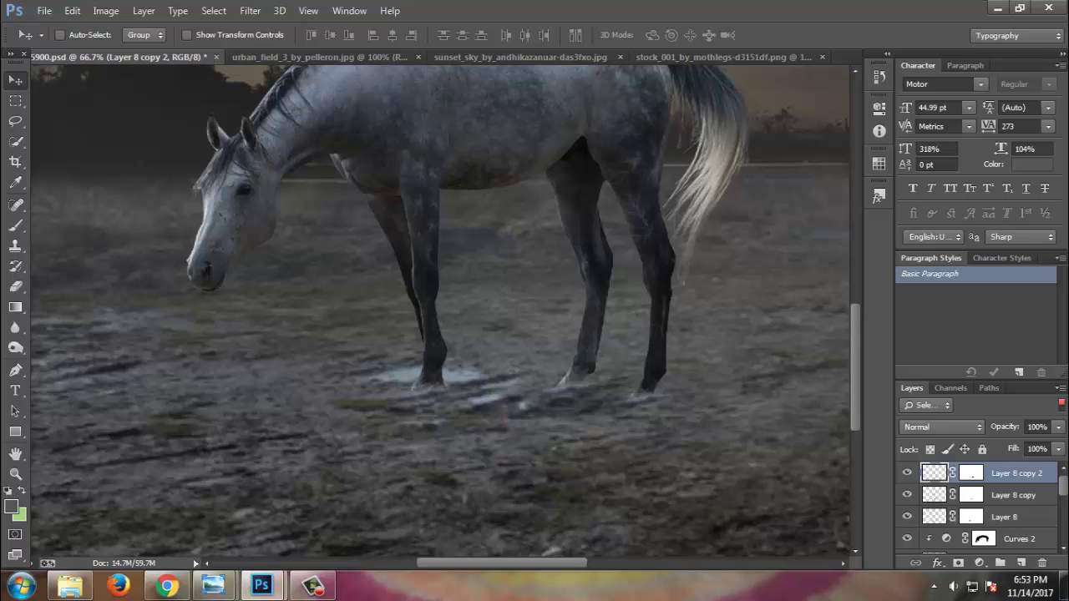
{"action": "key", "text": "ctrl+minus"}
{"action": "key", "text": "ctrl+minus"}
{"action": "key", "text": "ctrl+minus"}
{"action": "key", "text": "ctrl+s"}
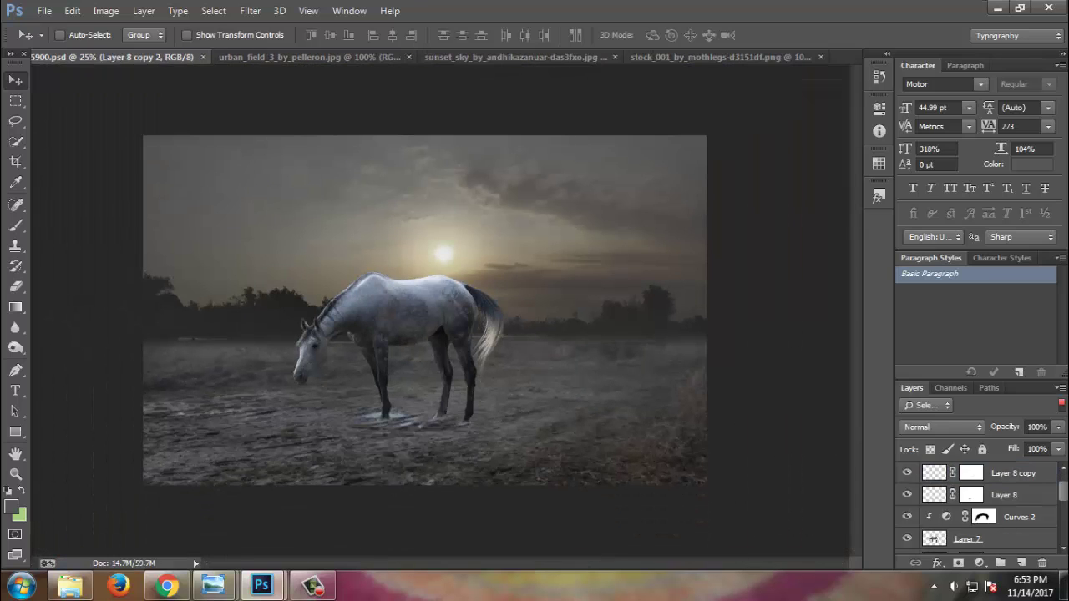
- Lower the Curves 2 top point, merge the splash layers, and add a new layer
{"action": "double_click", "coordinate": [947, 517]}
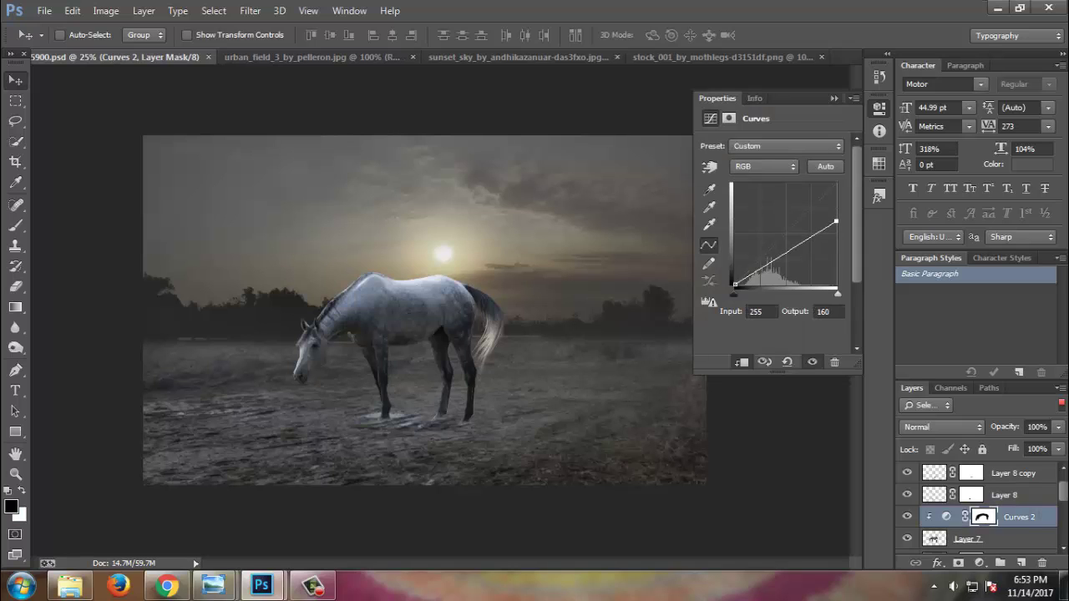
{"action": "left_click_drag", "start_coordinate": [836, 218], "coordinate": [836, 225]}
{"action": "key", "text": "ctrl+s"}
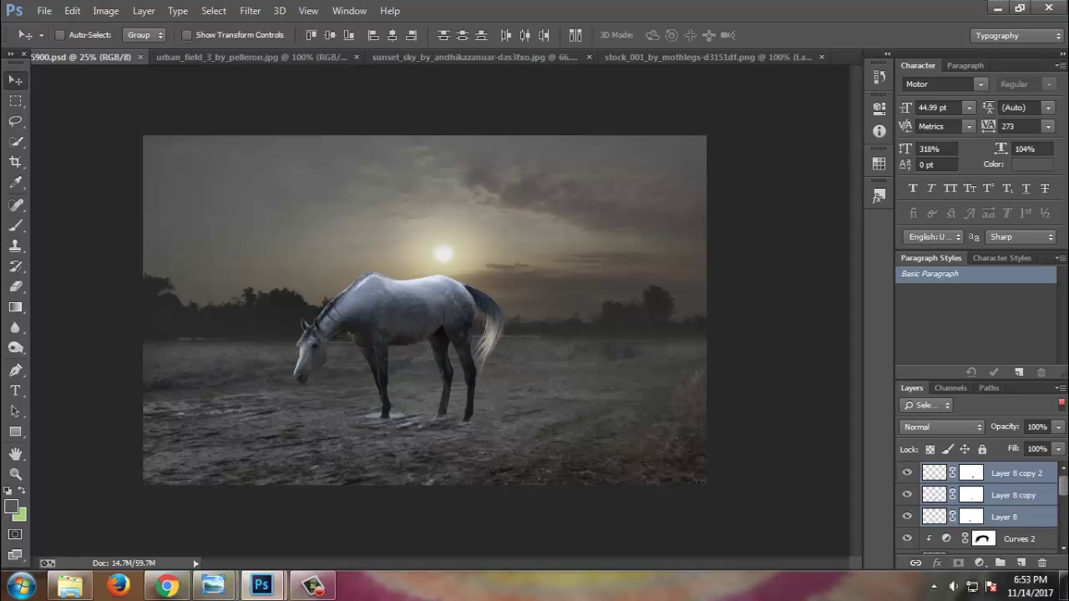
{"action": "key", "text": "ctrl+e"}
{"action": "key", "text": "ctrl+s"}
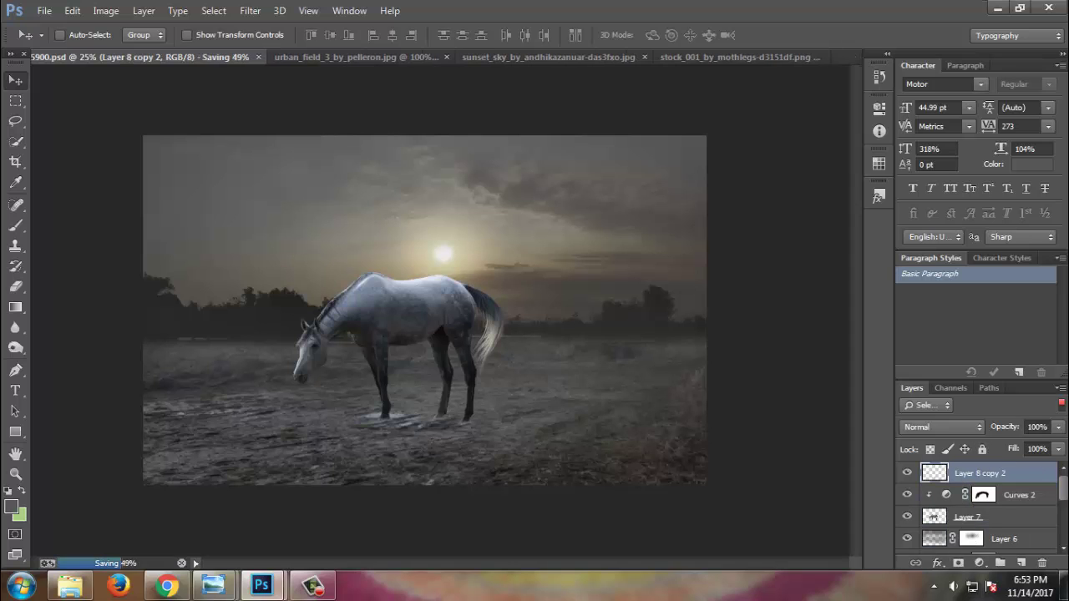
{"action": "key", "text": "ctrl+shift+alt+n"}
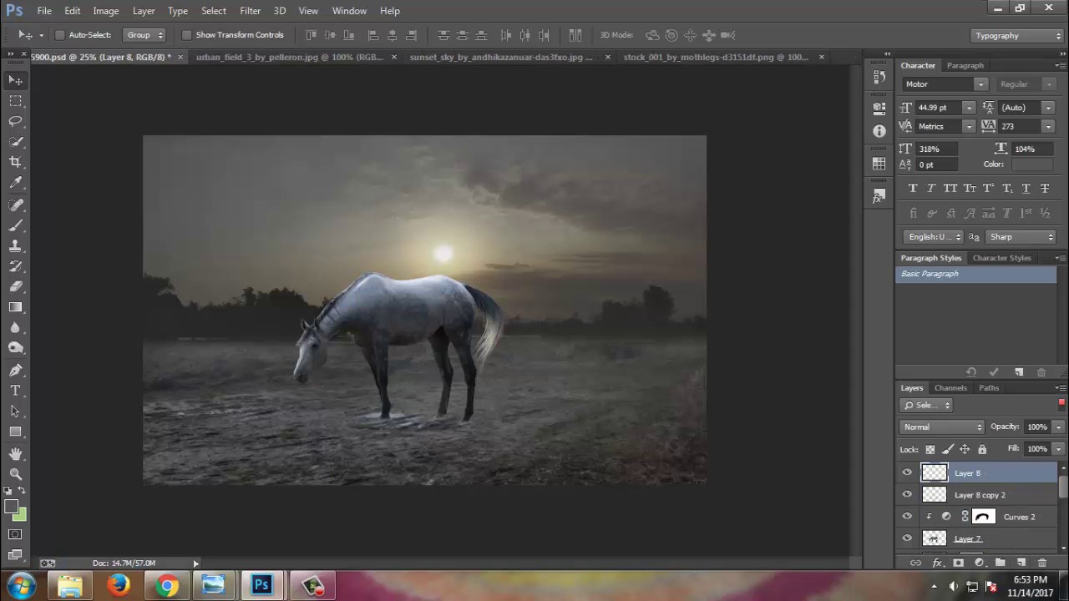
- Stretch the dark spot into a wide, flat shadow under the horse
{"action": "key", "text": "b"}
{"action": "key", "text": "d"}
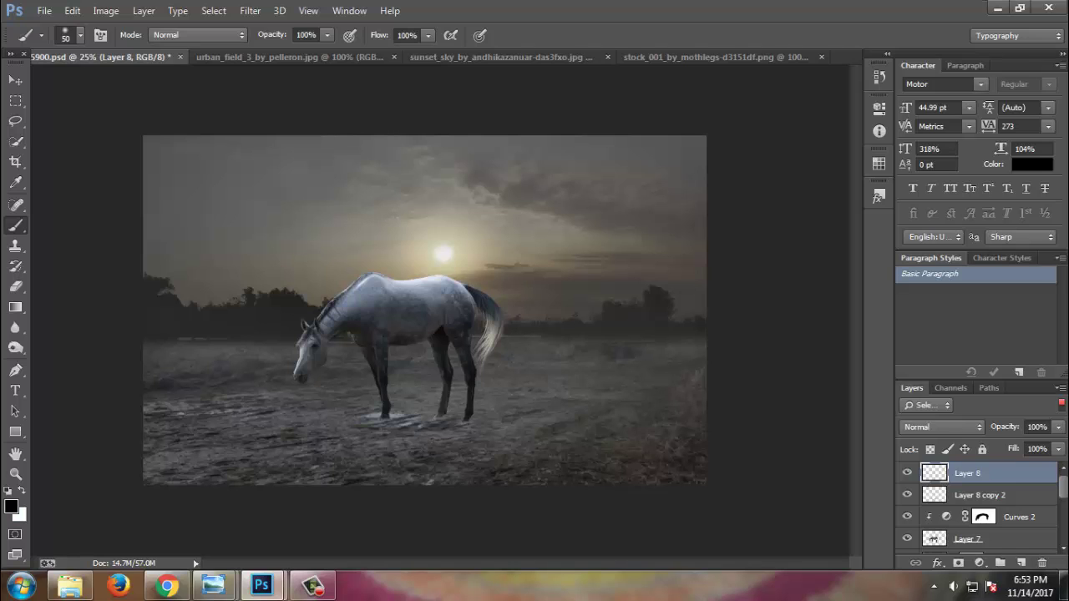
{"action": "key", "text": "ctrl+t"}
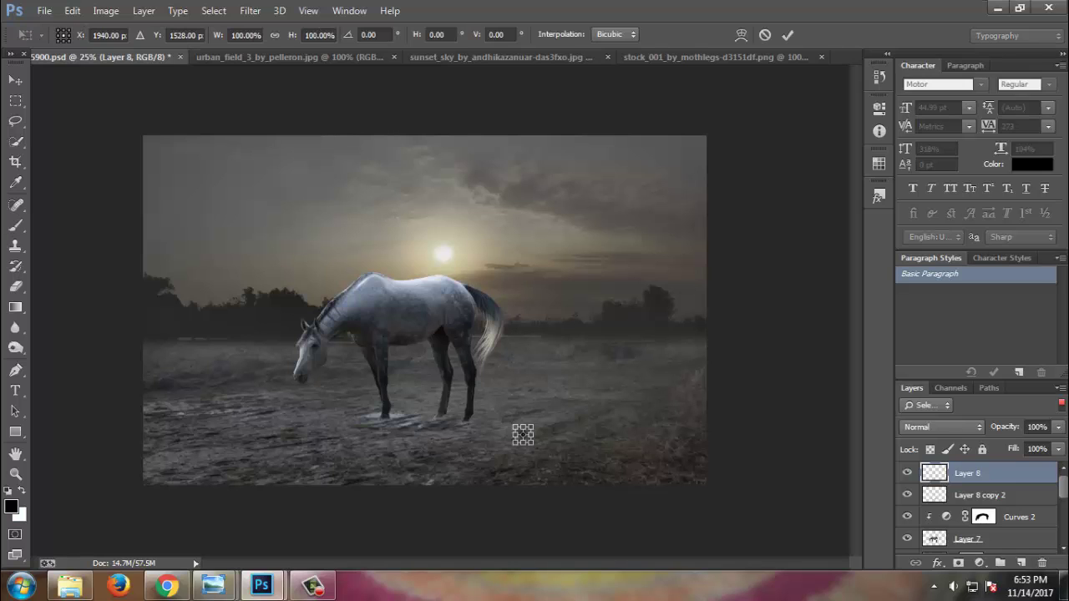
{"action": "left_click_drag", "start_coordinate": [533, 445], "coordinate": [597, 508]}
{"action": "left_click_drag", "start_coordinate": [523, 360], "coordinate": [523, 415]}
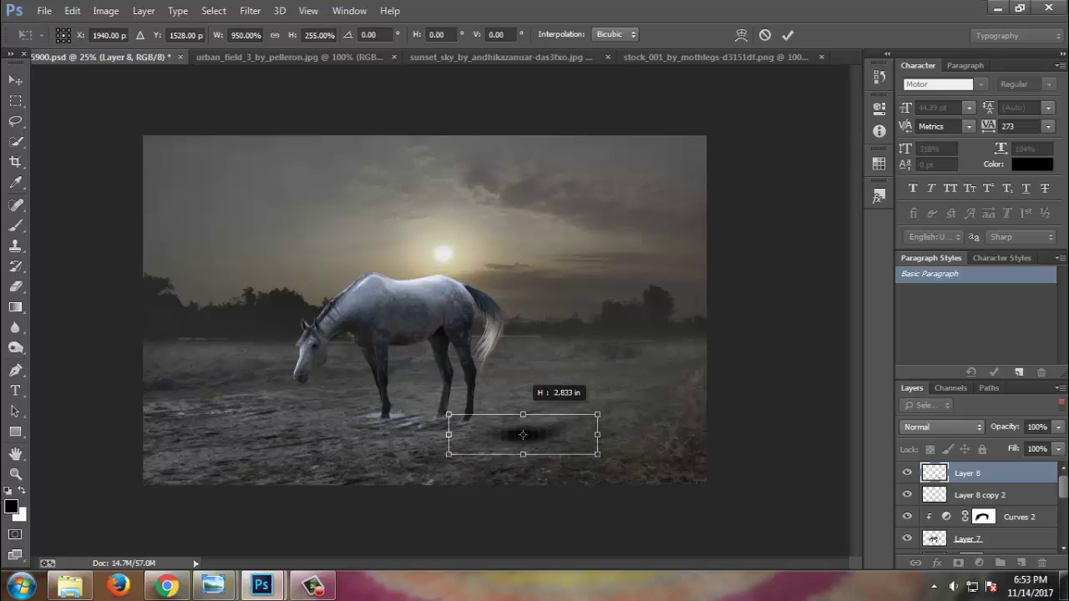
{"action": "left_click_drag", "start_coordinate": [597, 434], "coordinate": [685, 434]}
{"action": "left_click_drag", "start_coordinate": [523, 438], "coordinate": [424, 434]}
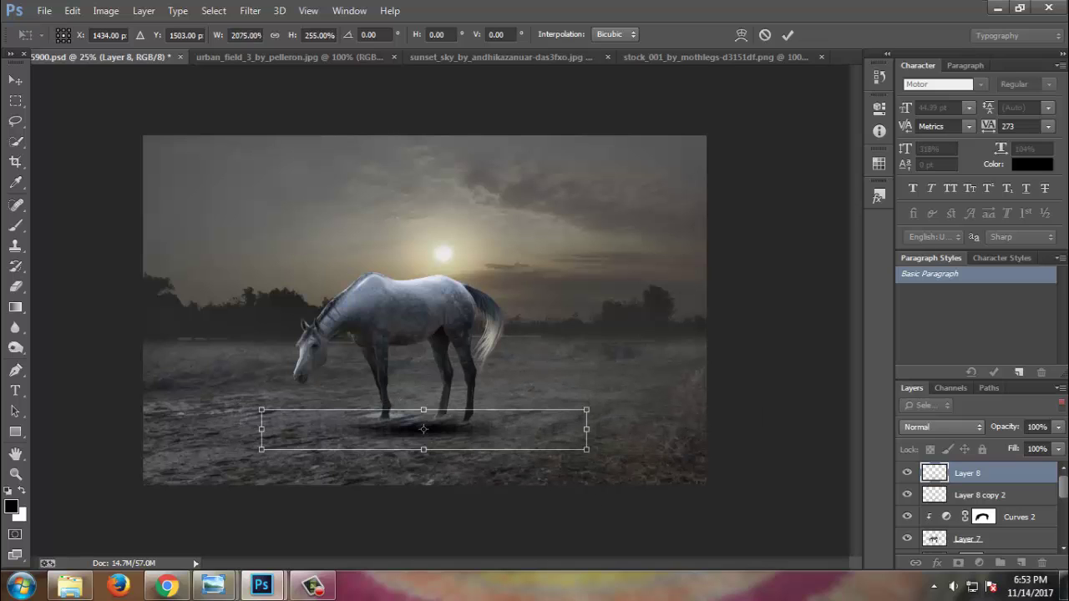
{"action": "key", "text": "Return"}
- Set the shadow layer's opacity to 30%
{"action": "left_click", "coordinate": [1037, 427]}
{"action": "type", "text": "72"}
{"action": "key", "text": "Return"}
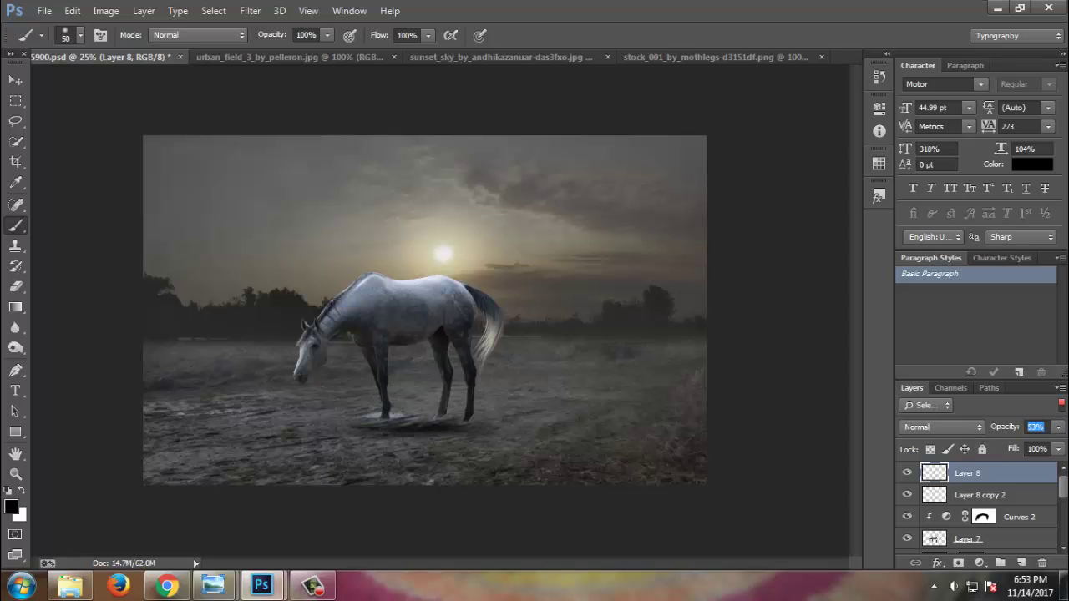
{"action": "type", "text": "26"}
{"action": "key", "text": "Return"}
{"action": "type", "text": "30"}
{"action": "key", "text": "Return"}
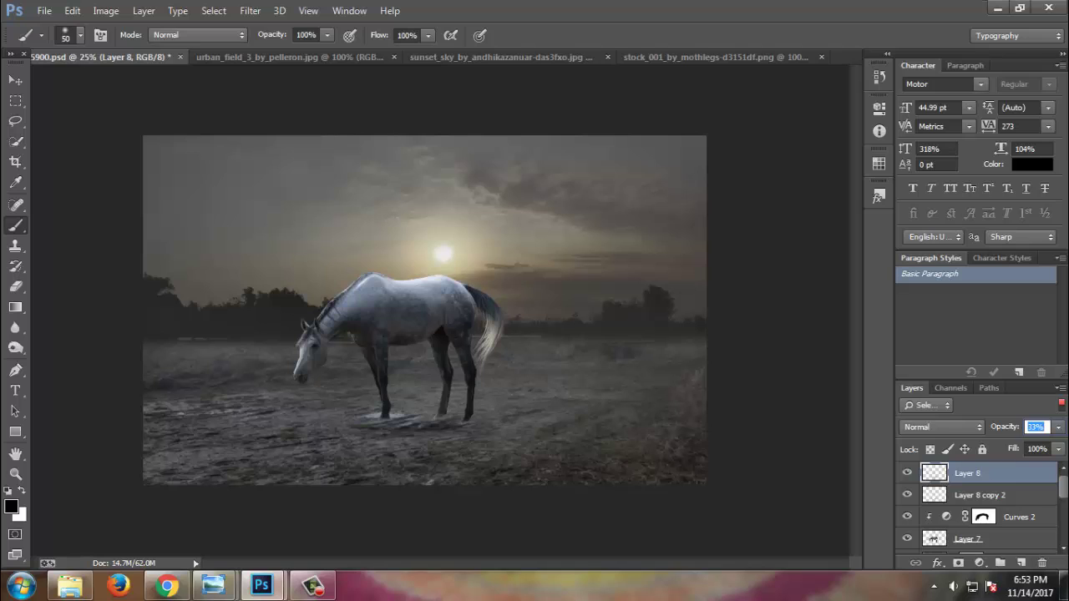
- Slide the shadow left under the horse and nudge the splash patches right
{"action": "key", "text": "v"}
{"action": "left_click_drag", "start_coordinate": [493, 434], "coordinate": [376, 432]}
{"action": "left_click_drag", "start_coordinate": [451, 429], "coordinate": [465, 430]}
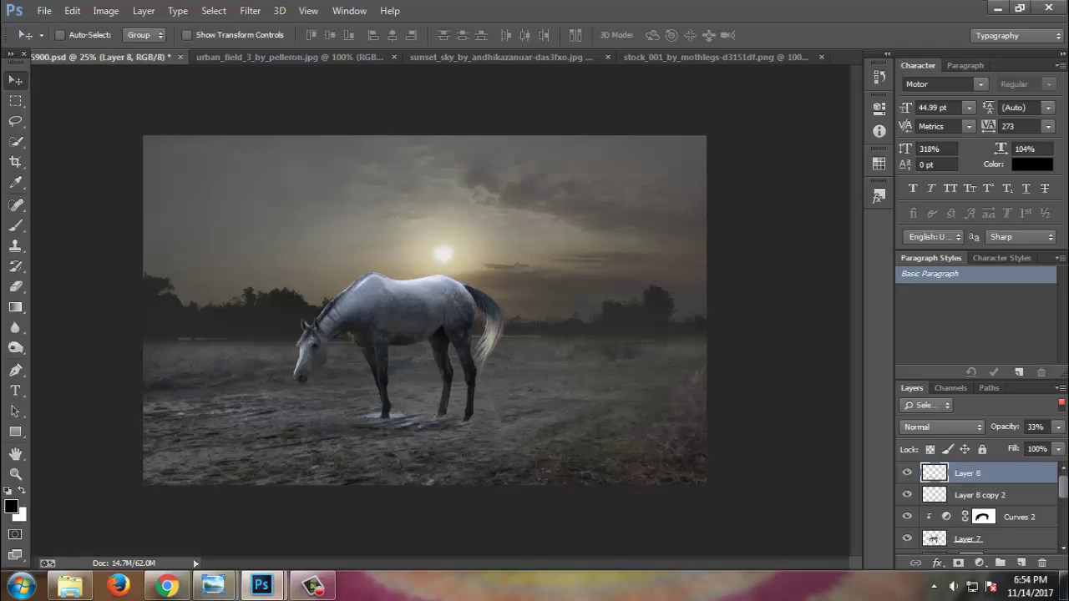
{"action": "key", "text": "alt+bracketleft"}
{"action": "left_click_drag", "start_coordinate": [606, 383], "coordinate": [644, 382]}
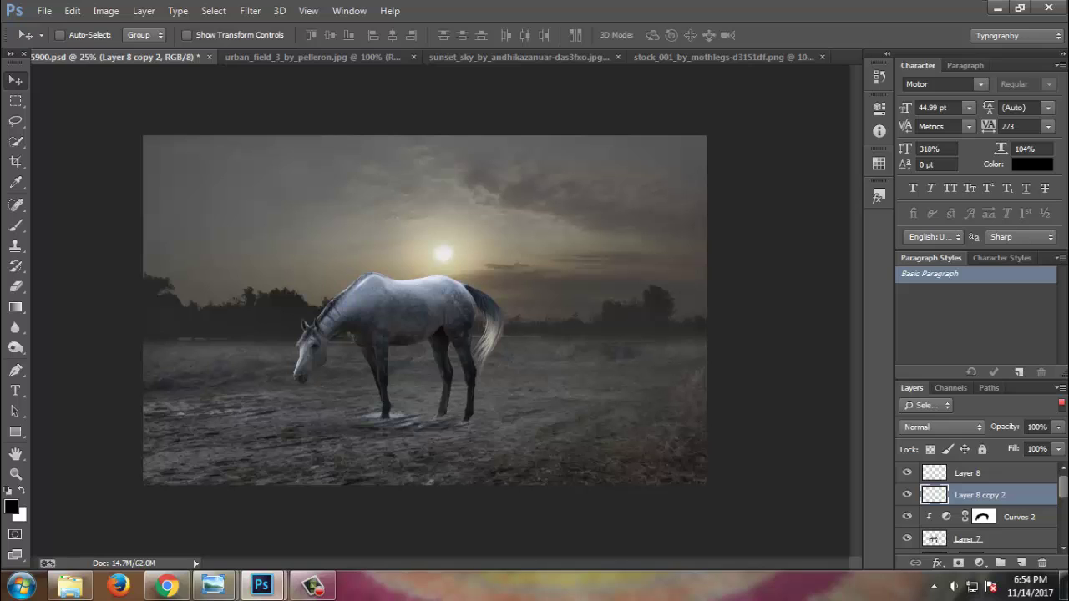
{"action": "key", "text": "alt+bracketright"}
- Set the shadow opacity to 45%, widen it toward the right, and save
{"action": "key", "text": "5"}
{"action": "key", "text": "4"}
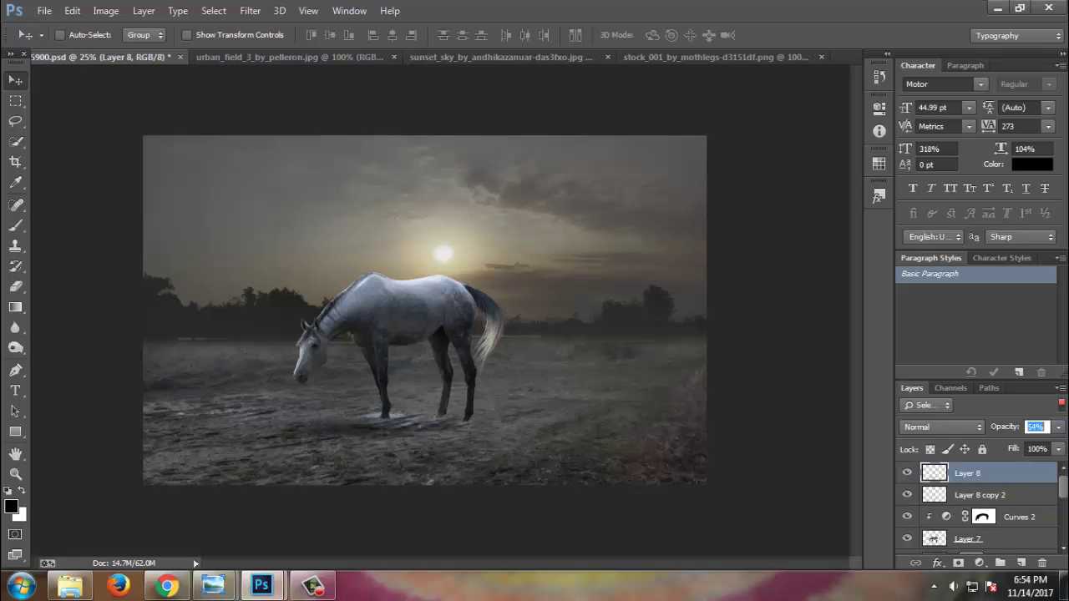
{"action": "type", "text": "45"}
{"action": "key", "text": "ctrl+t"}
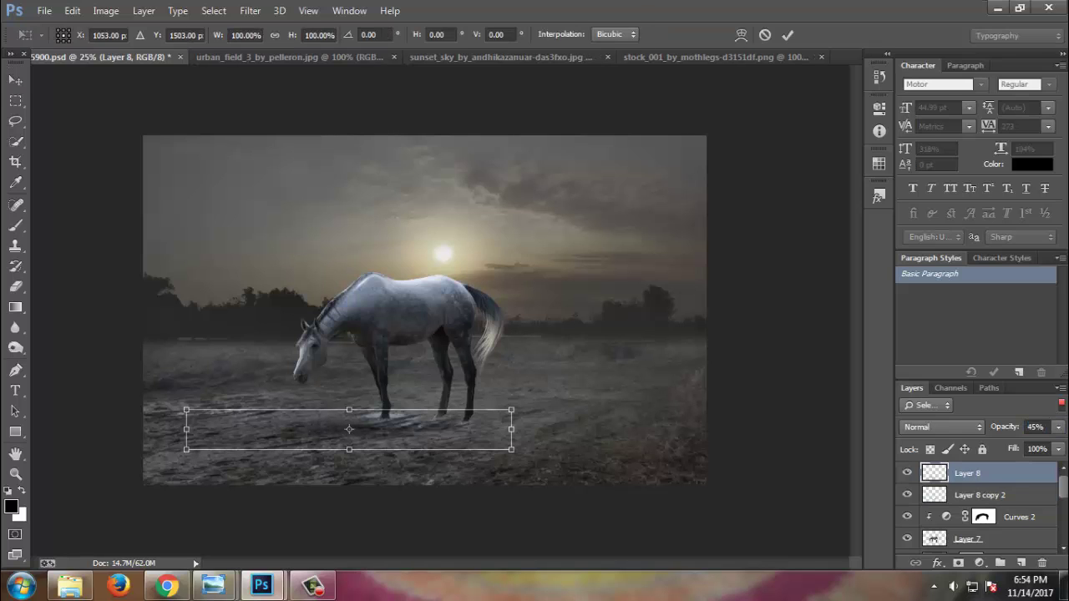
{"action": "left_click_drag", "start_coordinate": [512, 430], "coordinate": [623, 418]}
{"action": "key", "text": "Return"}
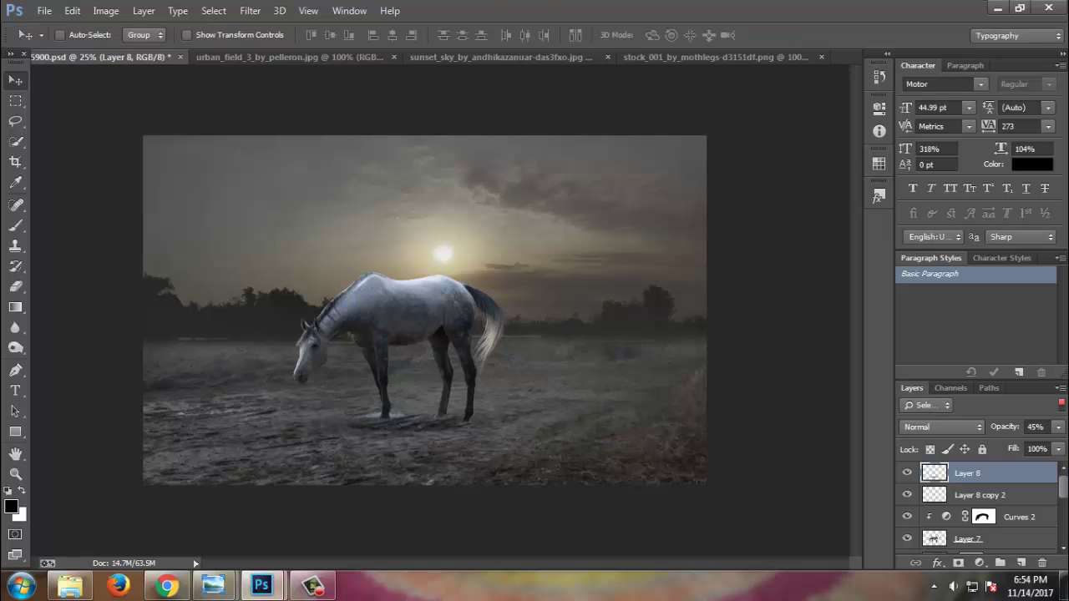
{"action": "key", "text": "ctrl+minus"}
{"action": "key", "text": "ctrl+s"}
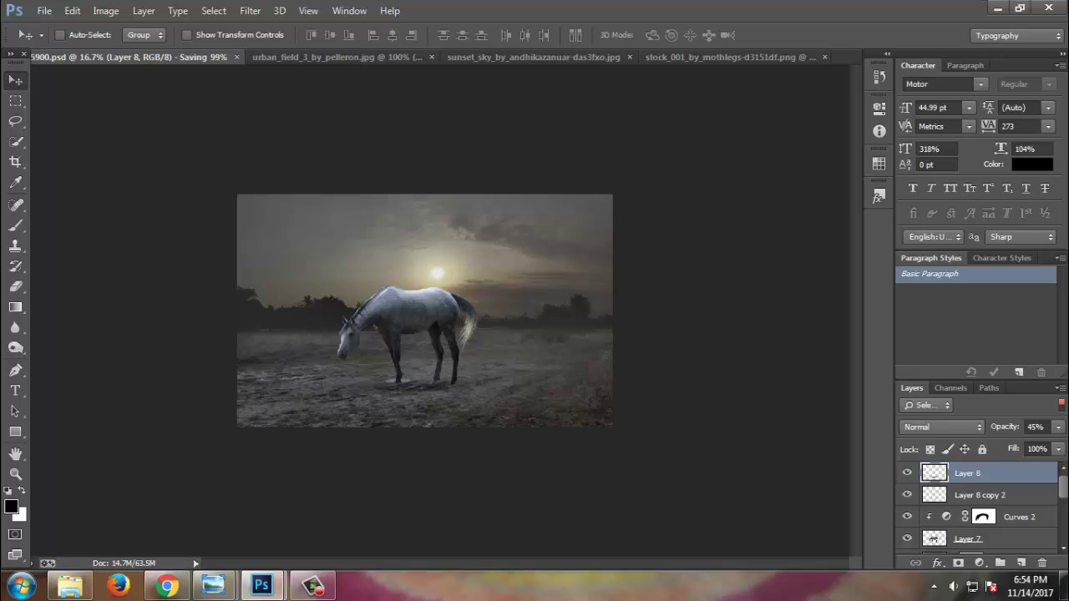
{"action": "scroll", "coordinate": [977, 505], "scroll_direction": "down", "scroll_amount": 2}
{"action": "scroll", "coordinate": [977, 505], "scroll_direction": "down", "scroll_amount": 1}
{"action": "scroll", "coordinate": [977, 505], "scroll_direction": "down", "scroll_amount": 1}
{"action": "scroll", "coordinate": [977, 506], "scroll_direction": "down", "scroll_amount": 1}
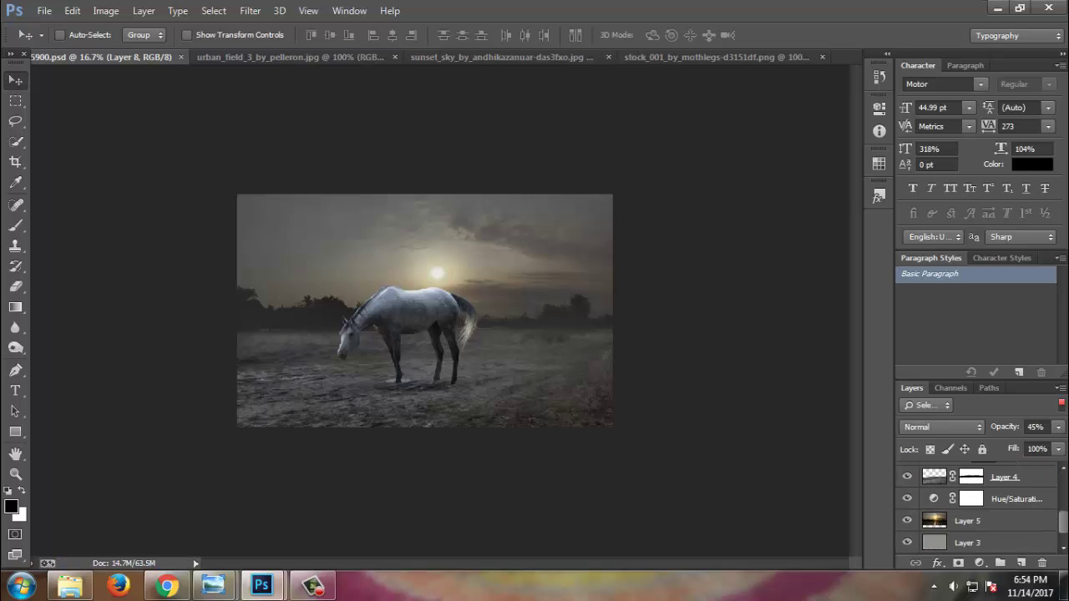
{"action": "left_click", "coordinate": [994, 520]}
{"action": "key", "text": "ctrl+t"}
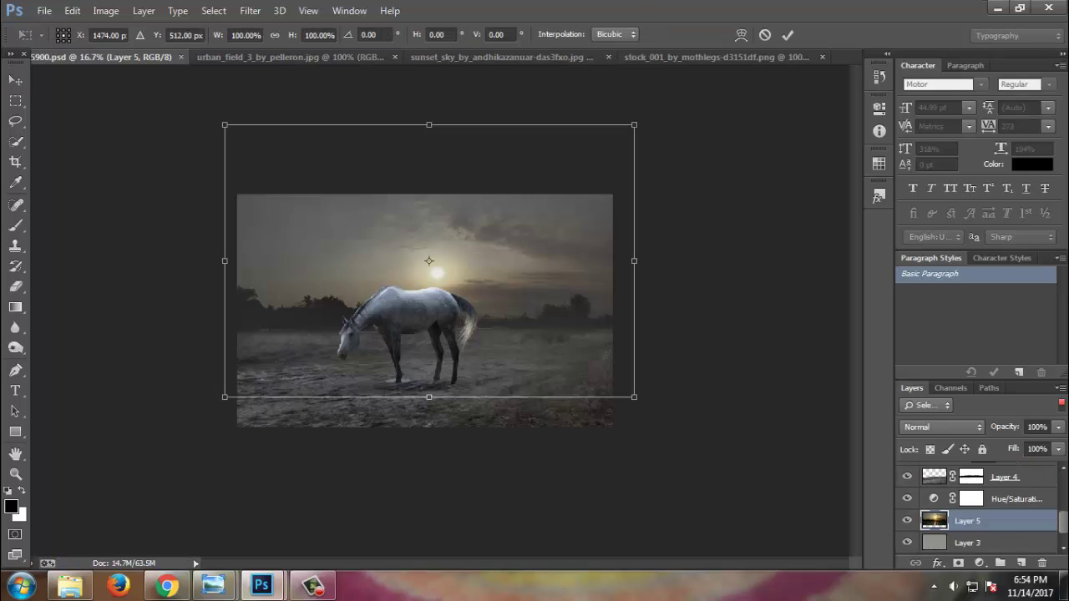
{"action": "left_click_drag", "start_coordinate": [634, 396], "coordinate": [678, 425]}
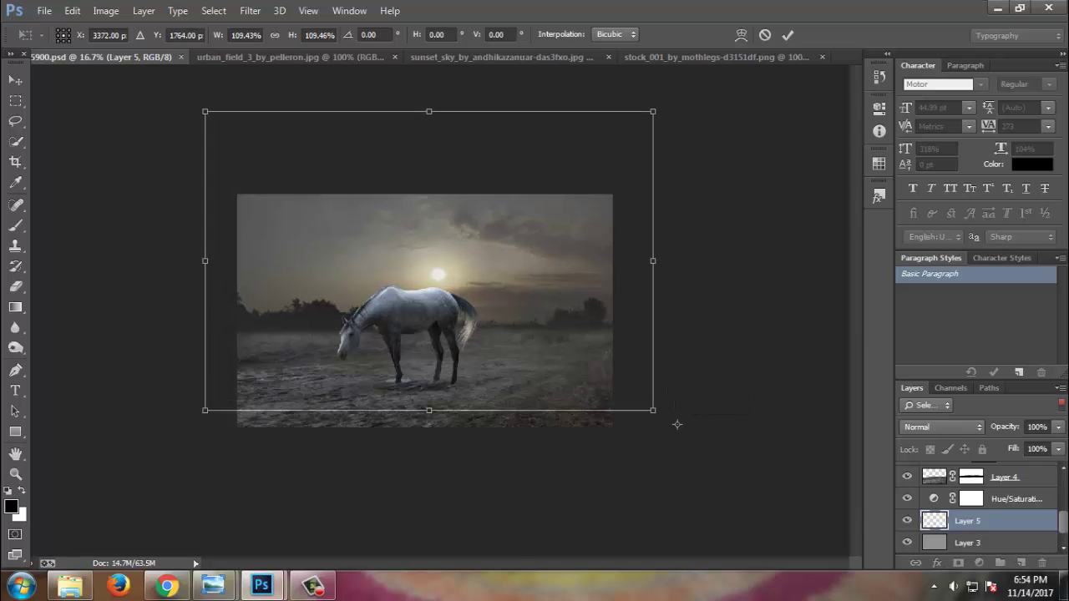
{"action": "key", "text": "shift+Right"}
{"action": "key", "text": "shift+Right"}
{"action": "key", "text": "shift+Right"}
{"action": "key", "text": "shift+Down"}
{"action": "key", "text": "shift+Down"}
{"action": "key", "text": "shift+Down"}
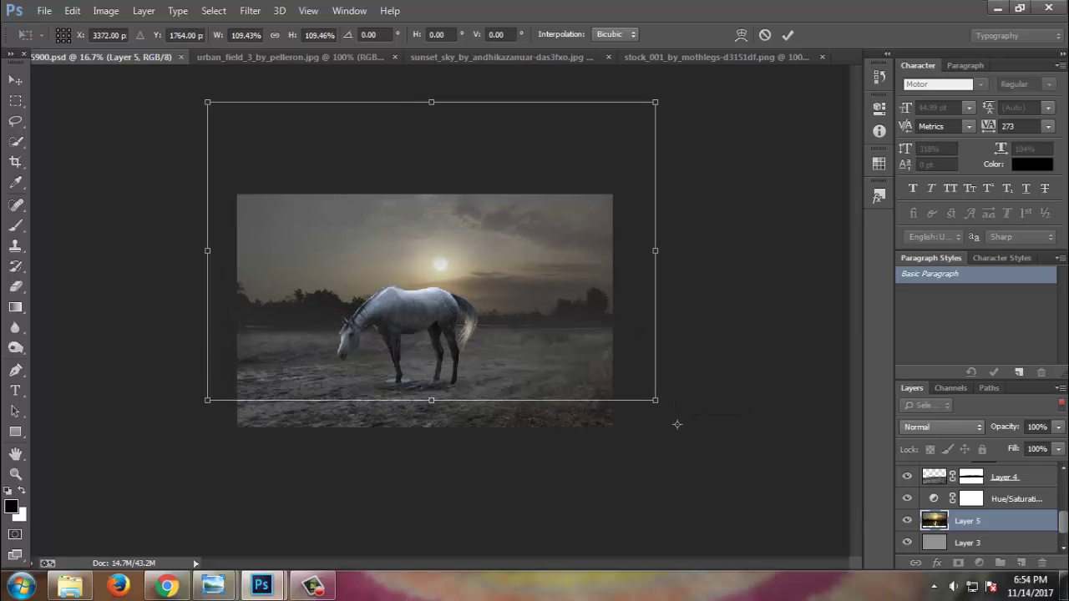
{"action": "key", "text": "Return"}
{"action": "key", "text": "ctrl+s"}
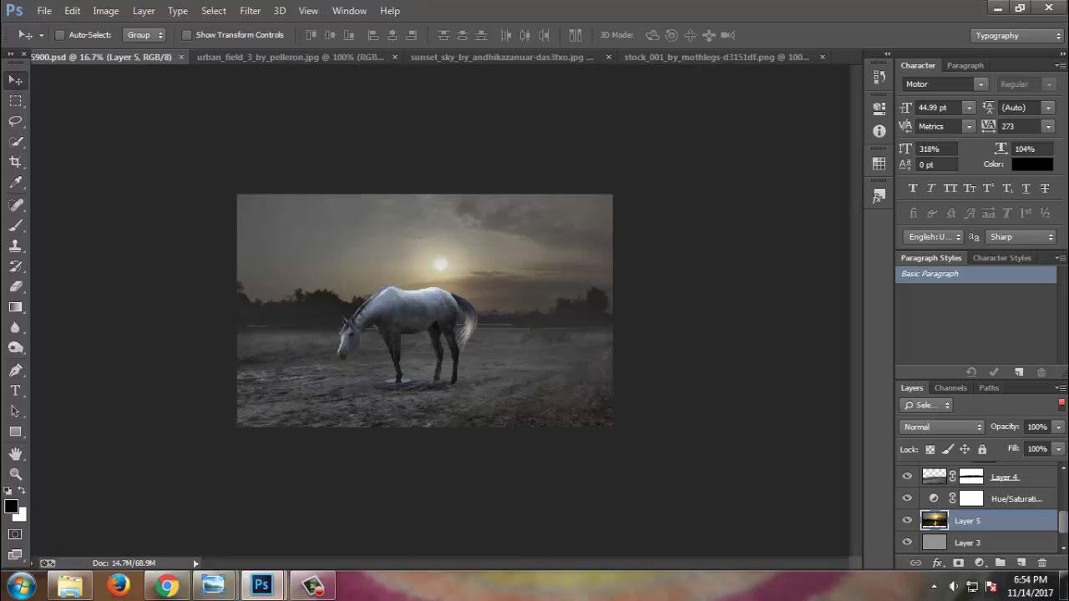
{"action": "key", "text": "ctrl+Tab"}
{"action": "key", "text": "ctrl+Tab"}
{"action": "key", "text": "ctrl+Tab"}
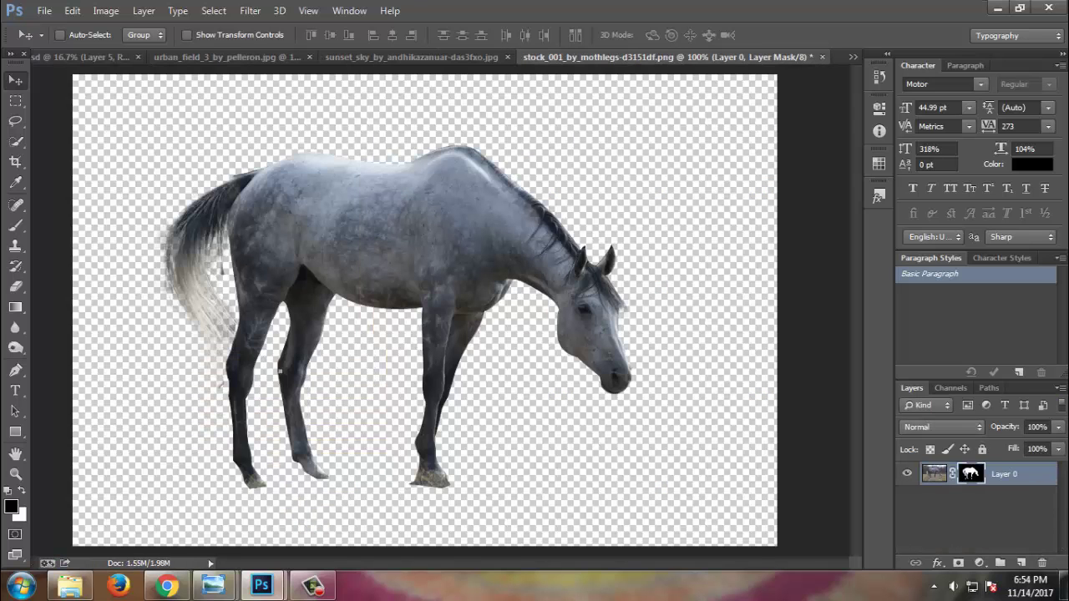
{"action": "key", "text": "ctrl+Tab"}
{"action": "key", "text": "ctrl+Tab"}
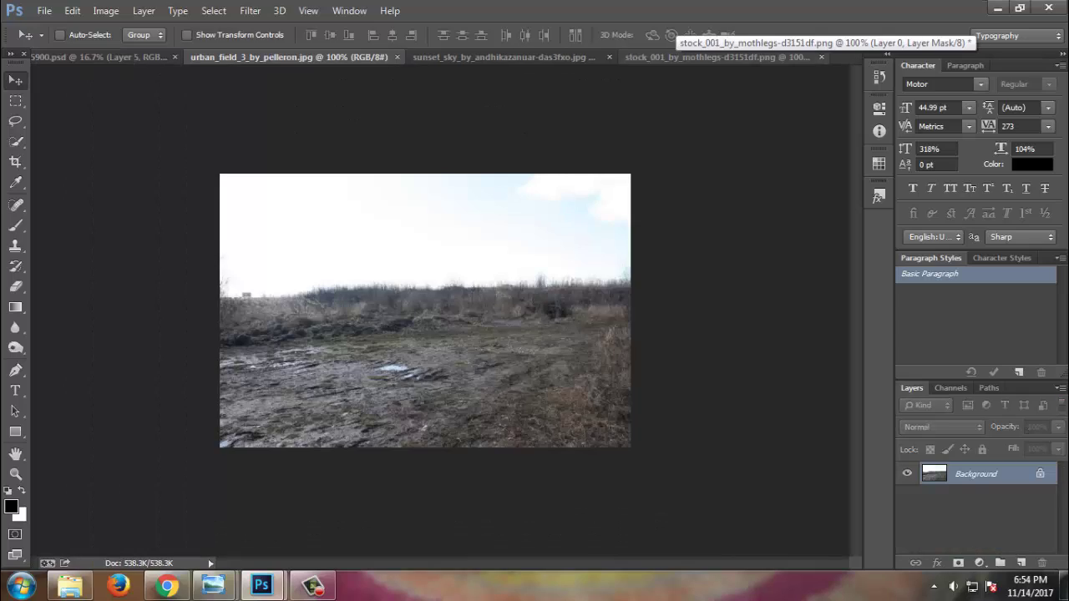
{"action": "key", "text": "ctrl+Tab"}
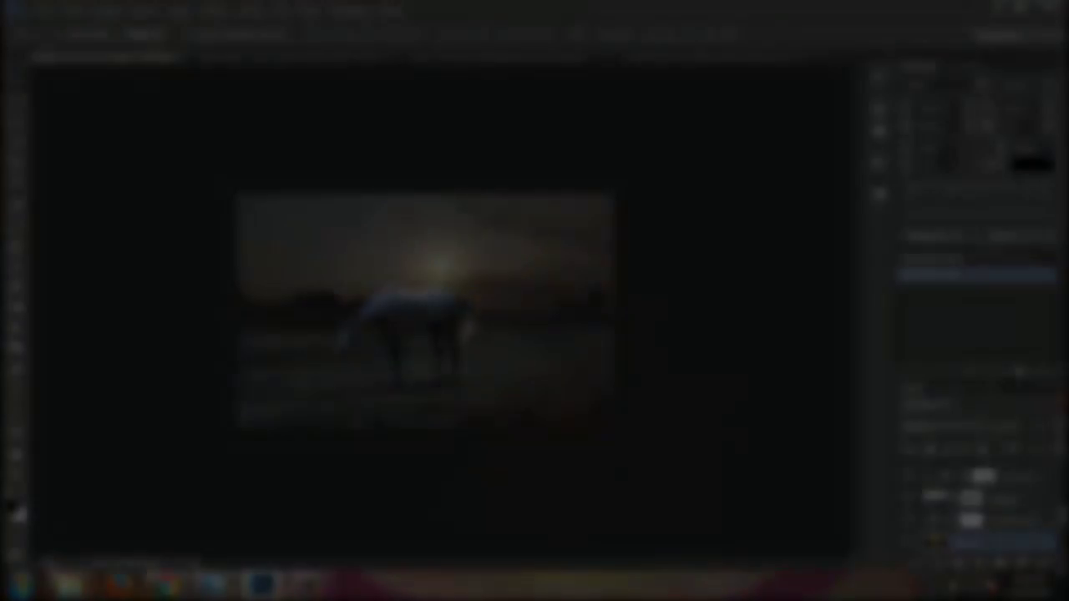
- Rasterize the IMG_5900+ layer and apply the Camera Raw Filter to it
{"action": "left_click", "coordinate": [1017, 472]}
{"action": "right_click", "coordinate": [1017, 473]}
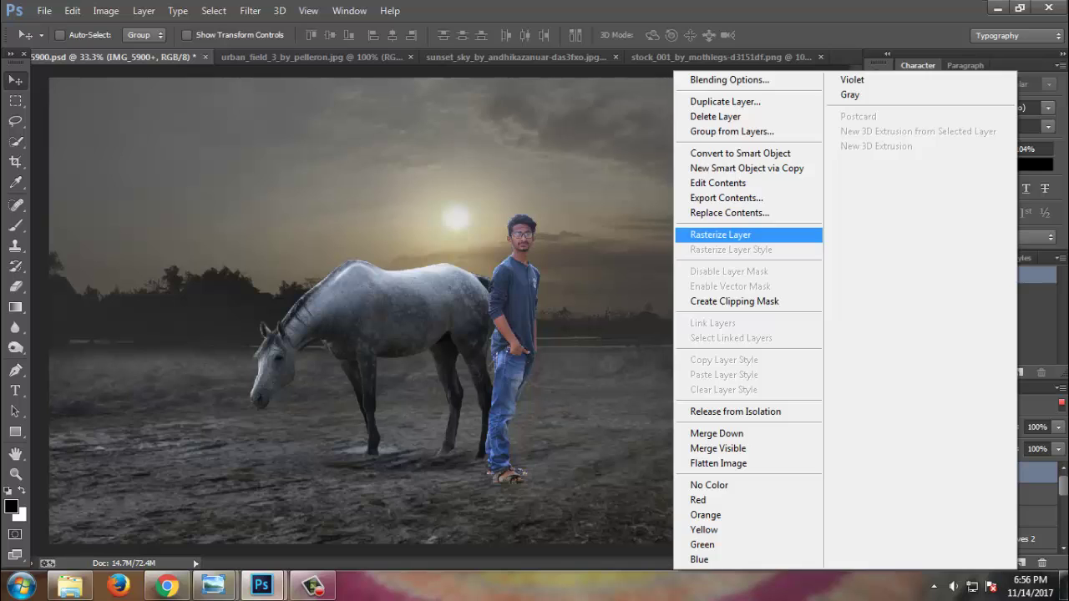
{"action": "left_click", "coordinate": [720, 235]}
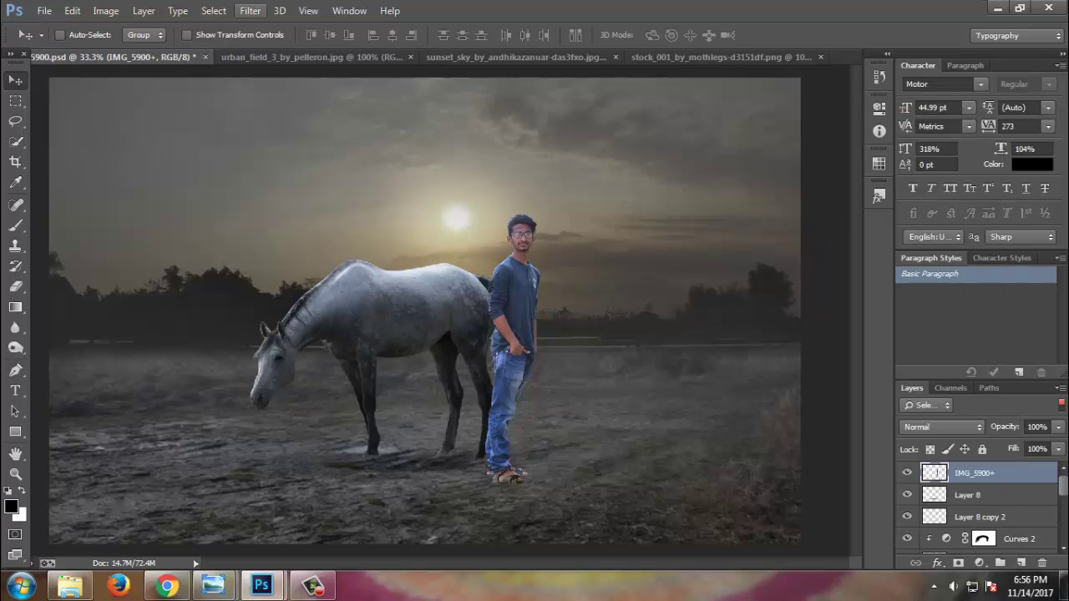
{"action": "left_click", "coordinate": [250, 10]}
{"action": "left_click", "coordinate": [288, 101]}
- Set Camera Raw exposure to +0.60 and contrast to 7
{"action": "key", "text": "ctrl+alt+4"}
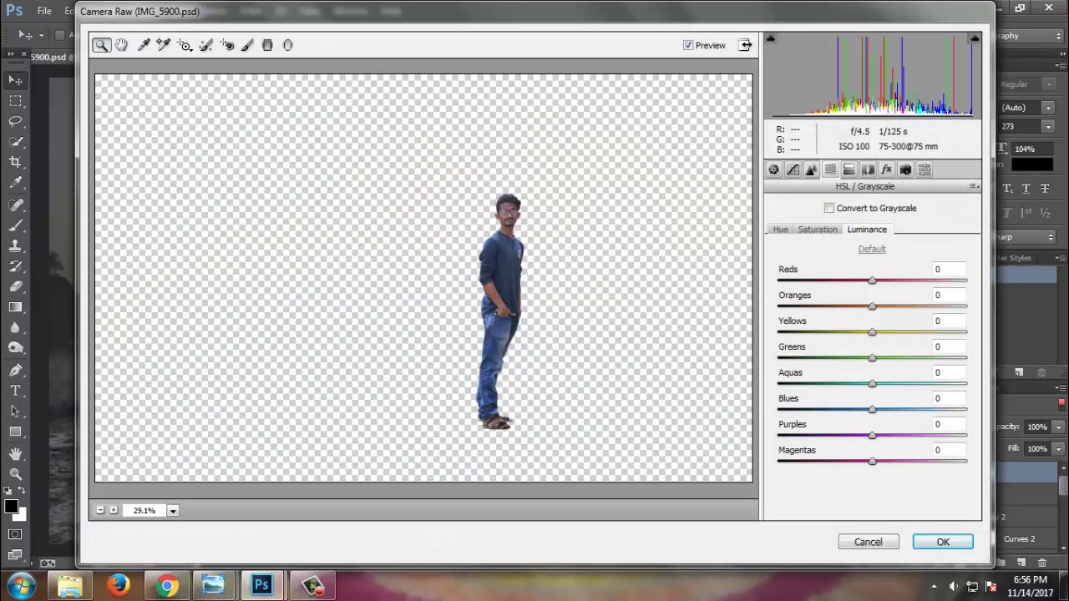
{"action": "key", "text": "ctrl+alt+1"}
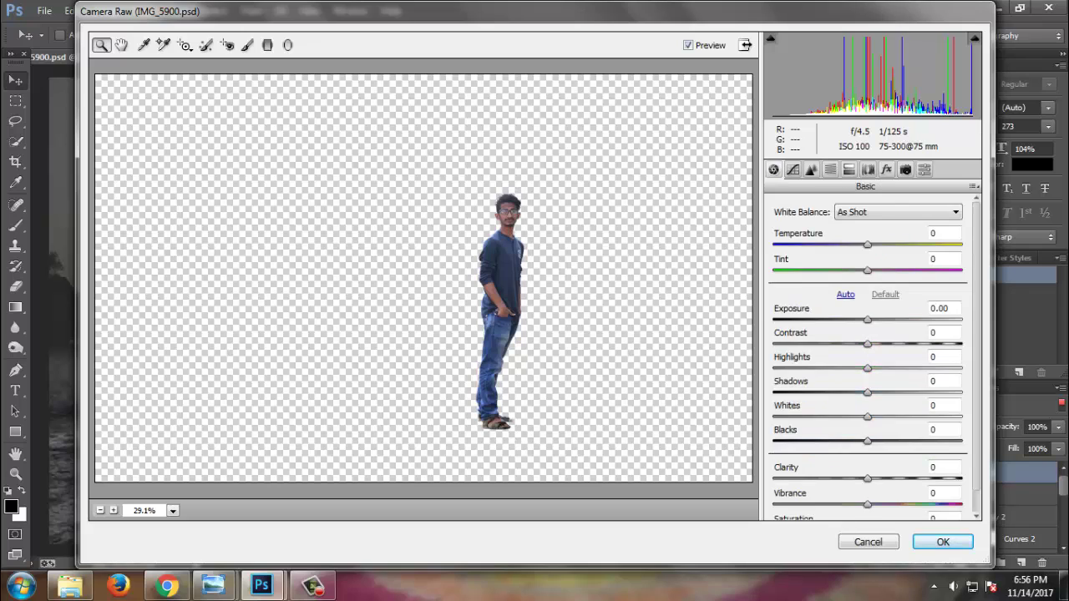
{"action": "left_click", "coordinate": [939, 308]}
{"action": "type", "text": "0.6"}
{"action": "key", "text": "Return"}
{"action": "key", "text": "Tab"}
{"action": "type", "text": "7"}
{"action": "key", "text": "Return"}
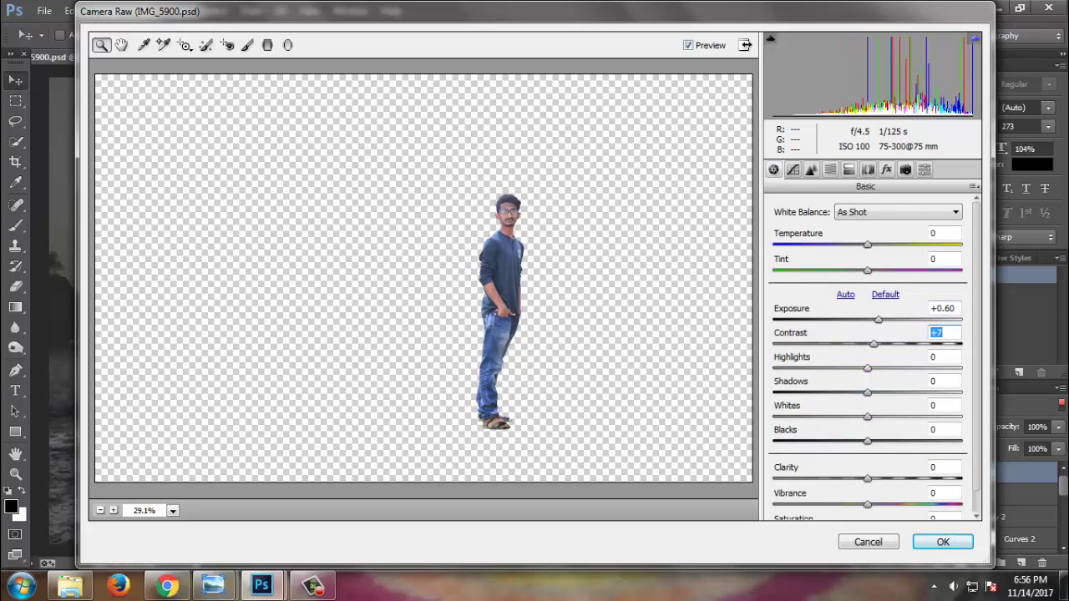
- Set highlights -28, shadows -37 and blacks -29
{"action": "key", "text": "Tab"}
{"action": "type", "text": "-28"}
{"action": "key", "text": "Tab"}
{"action": "type", "text": "-37"}
{"action": "key", "text": "Tab"}
{"action": "key", "text": "Tab"}
{"action": "type", "text": "-11"}
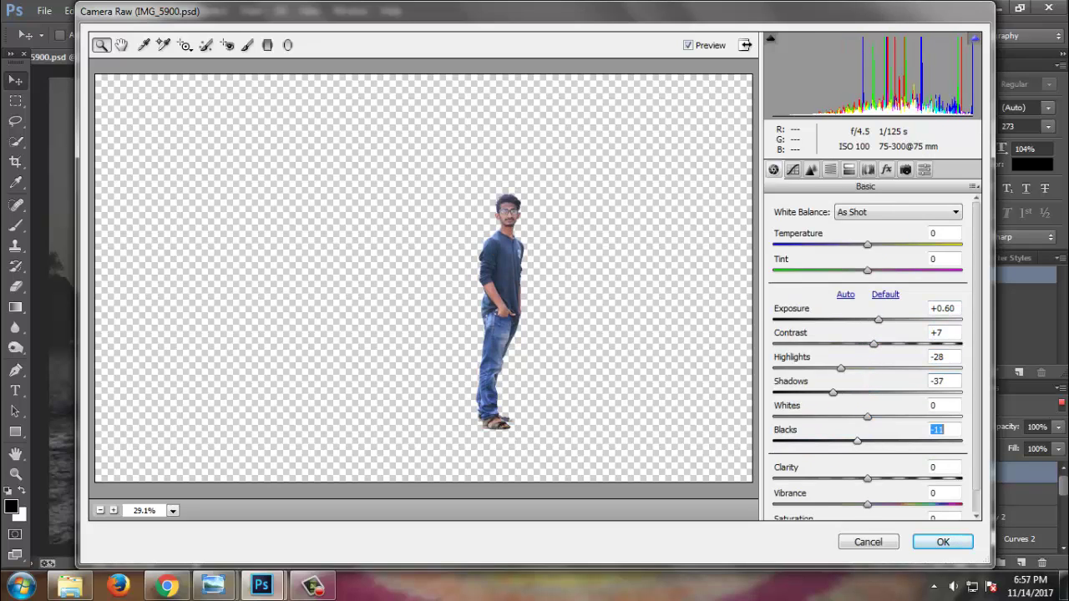
{"action": "type", "text": "-29"}
{"action": "key", "text": "Return"}
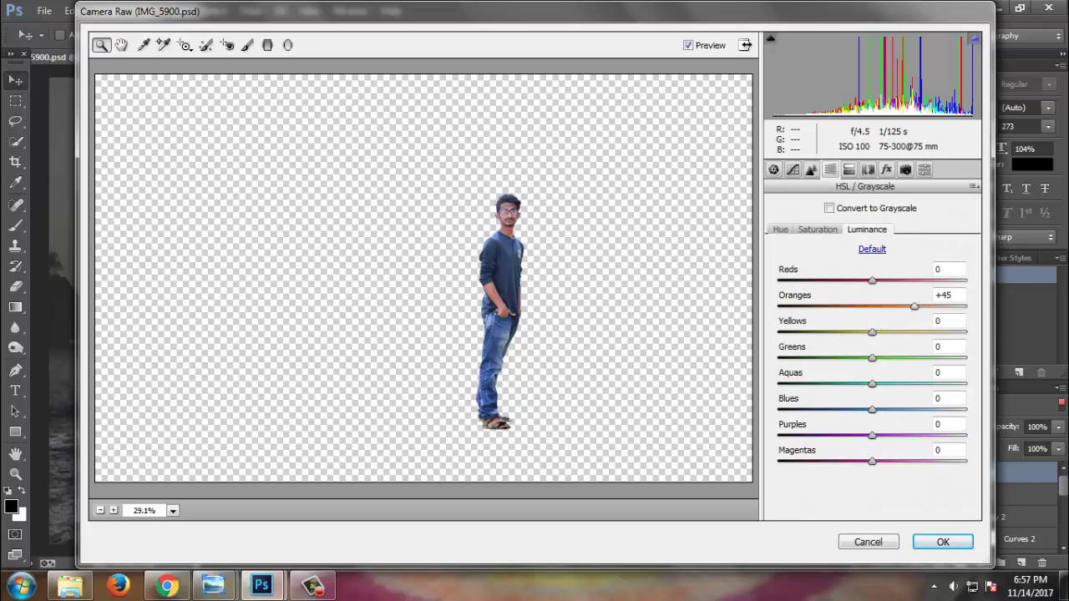
- Set Oranges luminance +58 and Whites +39, then apply the Camera Raw adjustments
{"action": "type", "text": "58"}
{"action": "key", "text": "Return"}
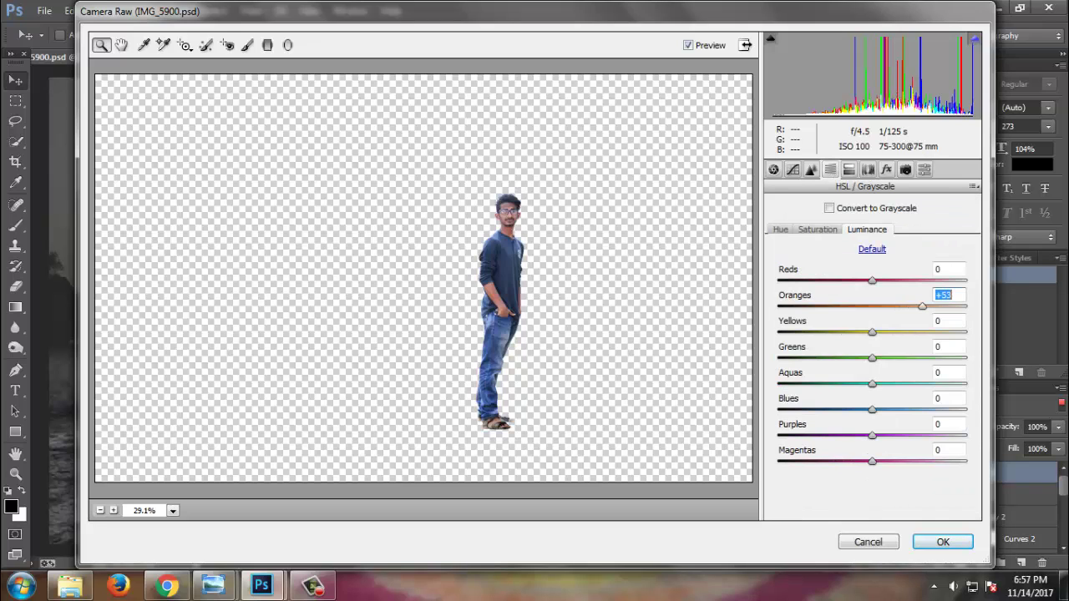
{"action": "left_click", "coordinate": [817, 229]}
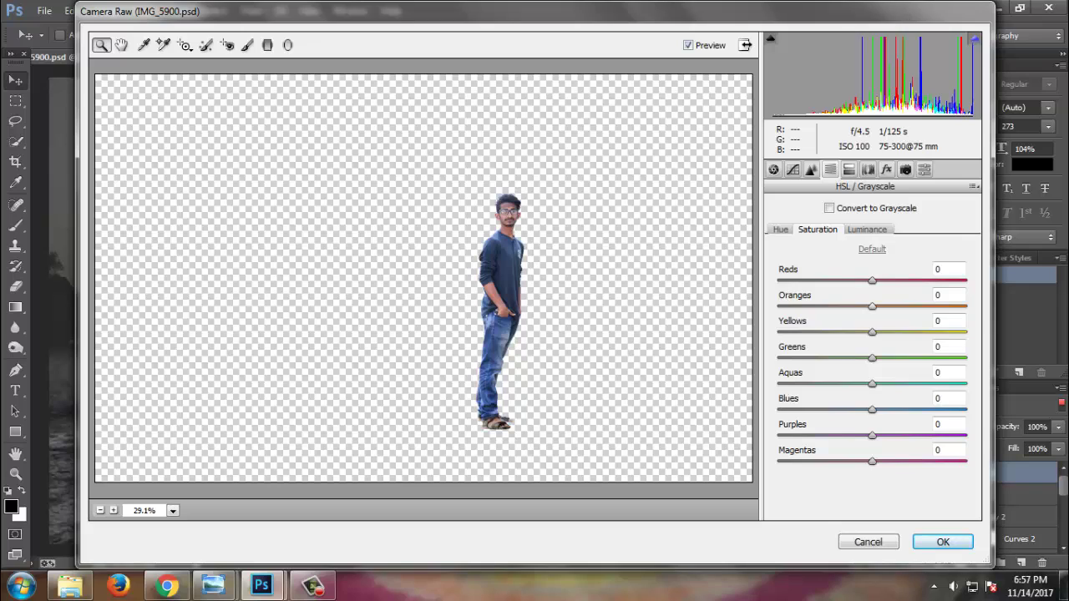
{"action": "left_click", "coordinate": [780, 229]}
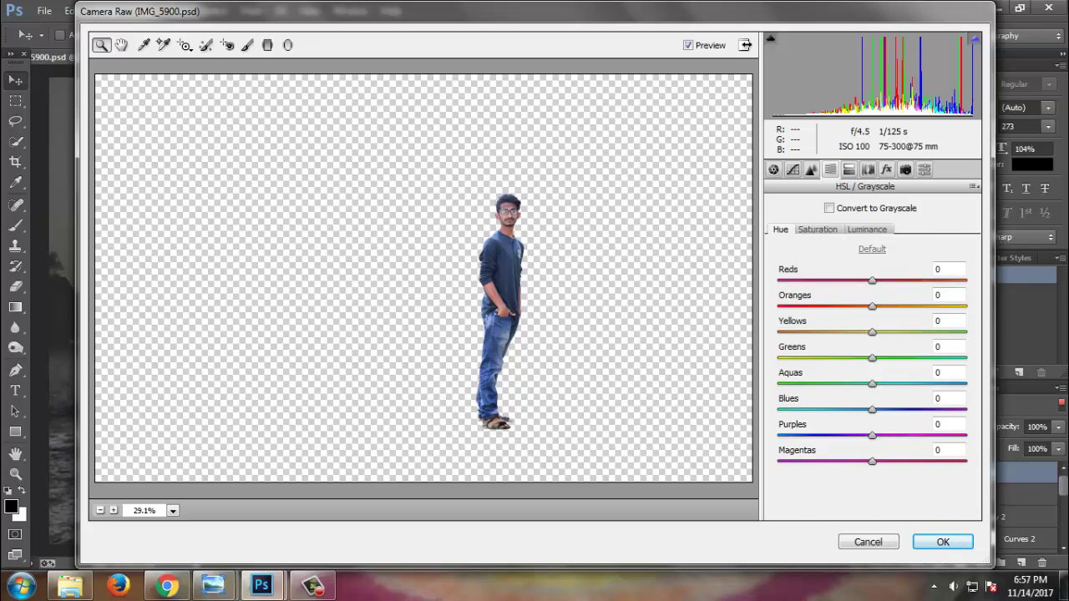
{"action": "key", "text": "ctrl+alt+1"}
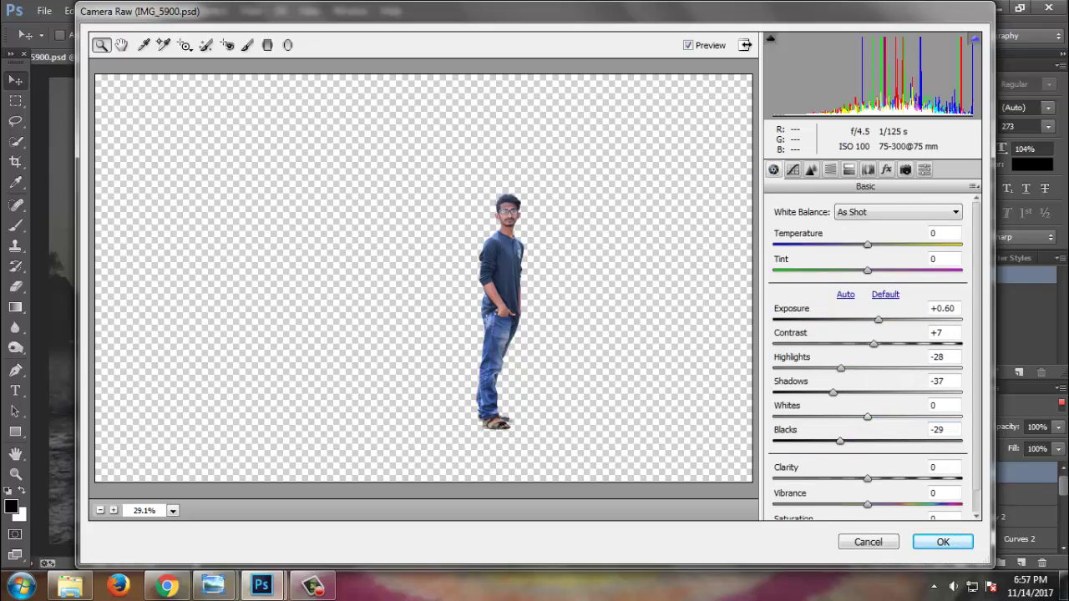
{"action": "left_click", "coordinate": [944, 405]}
{"action": "key", "text": "shift+Up"}
{"action": "key", "text": "shift+Up"}
{"action": "key", "text": "shift+Up"}
{"action": "key", "text": "shift+Up"}
{"action": "key", "text": "shift+Up"}
{"action": "key", "text": "Up"}
{"action": "key", "text": "Up"}
{"action": "key", "text": "Up"}
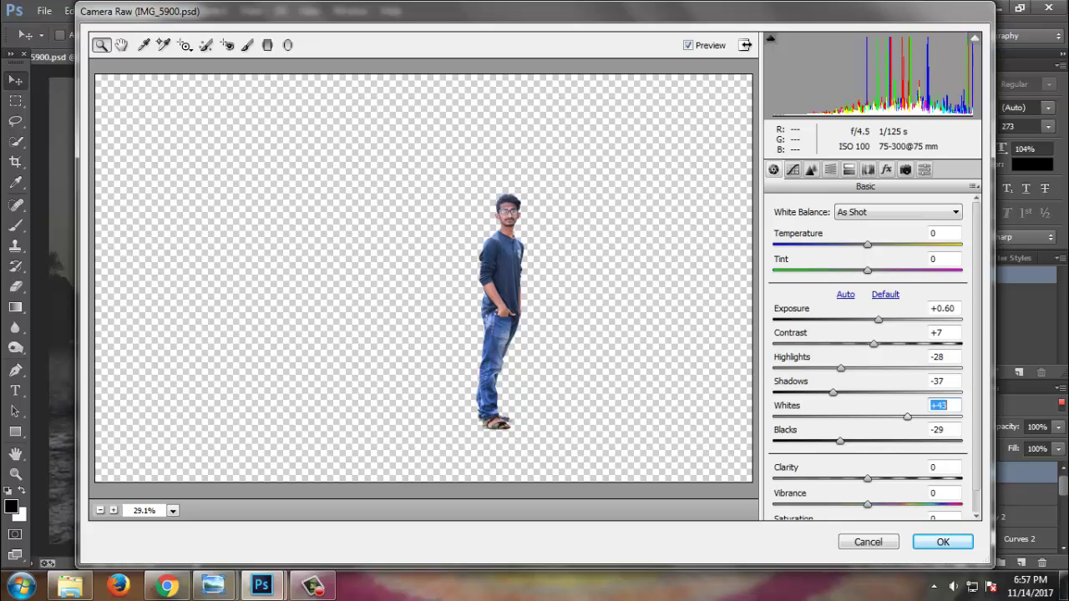
{"action": "type", "text": "0"}
{"action": "type", "text": "39"}
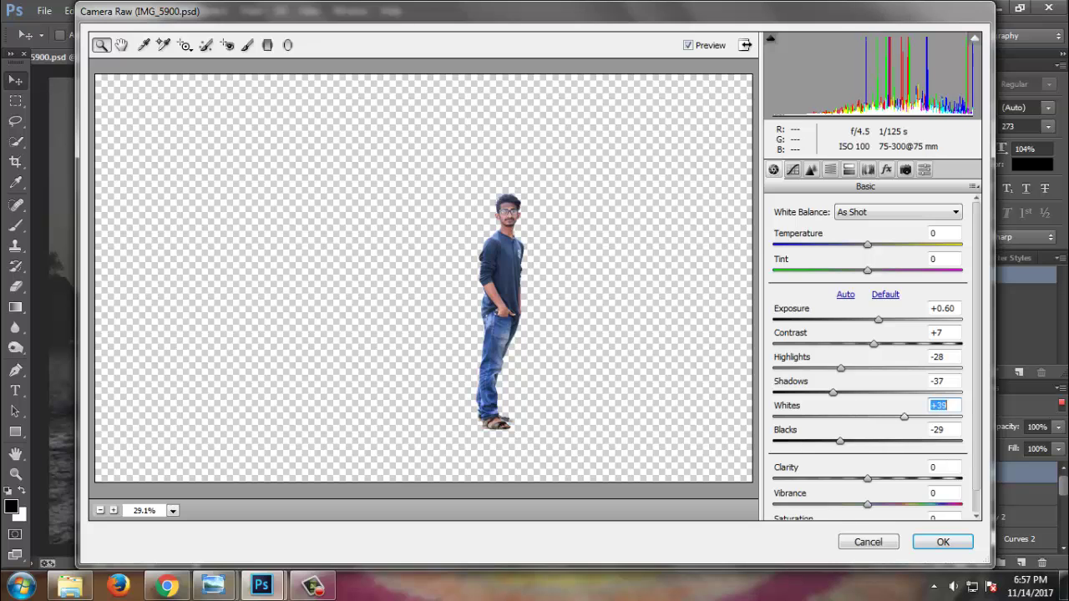
{"action": "key", "text": "Return"}
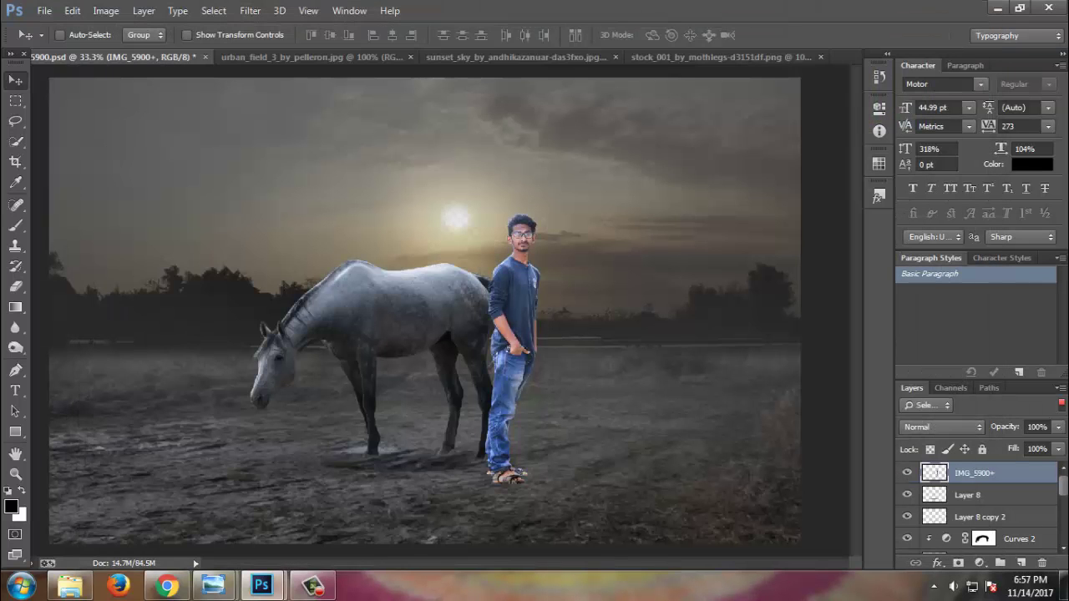
- Scale the IMG_5900+ man up slightly, move him left against the horse's hindquarters, save
{"action": "key", "text": "ctrl+minus"}
{"action": "key", "text": "ctrl+s"}
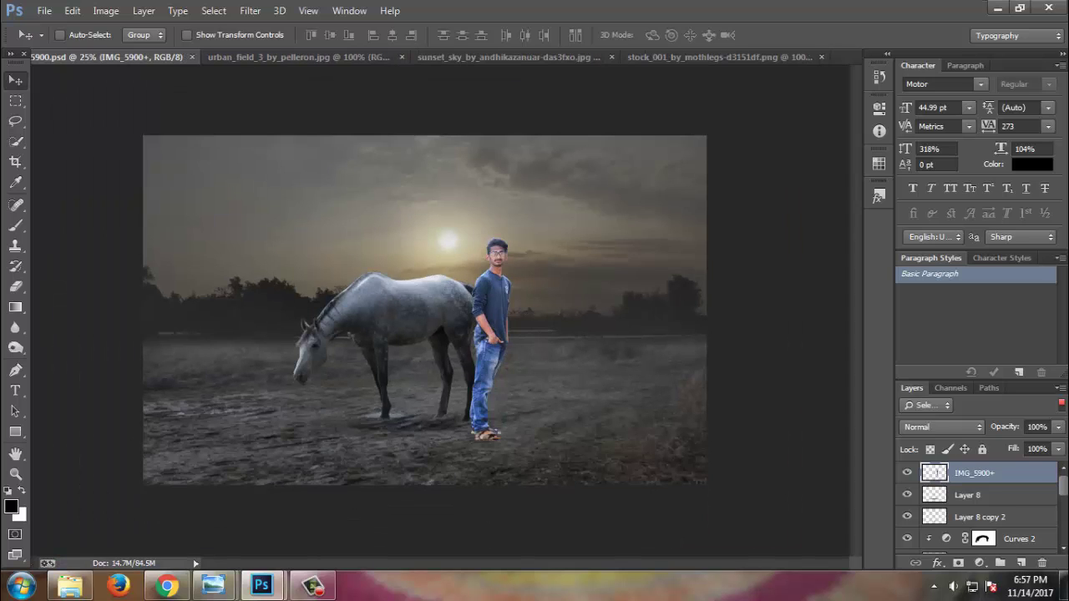
{"action": "key", "text": "ctrl+plus"}
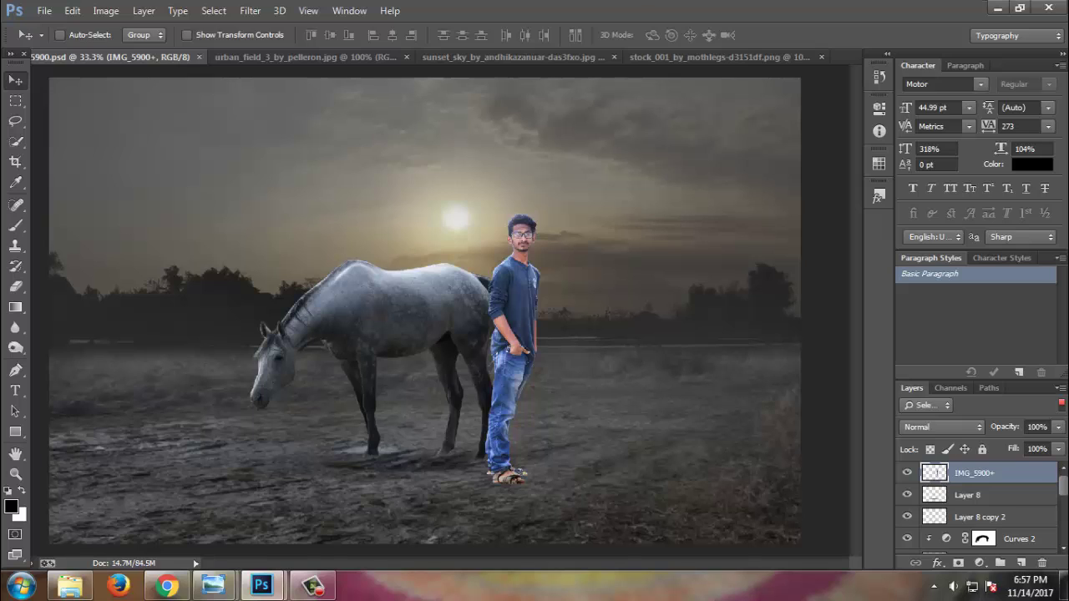
{"action": "key", "text": "ctrl+t"}
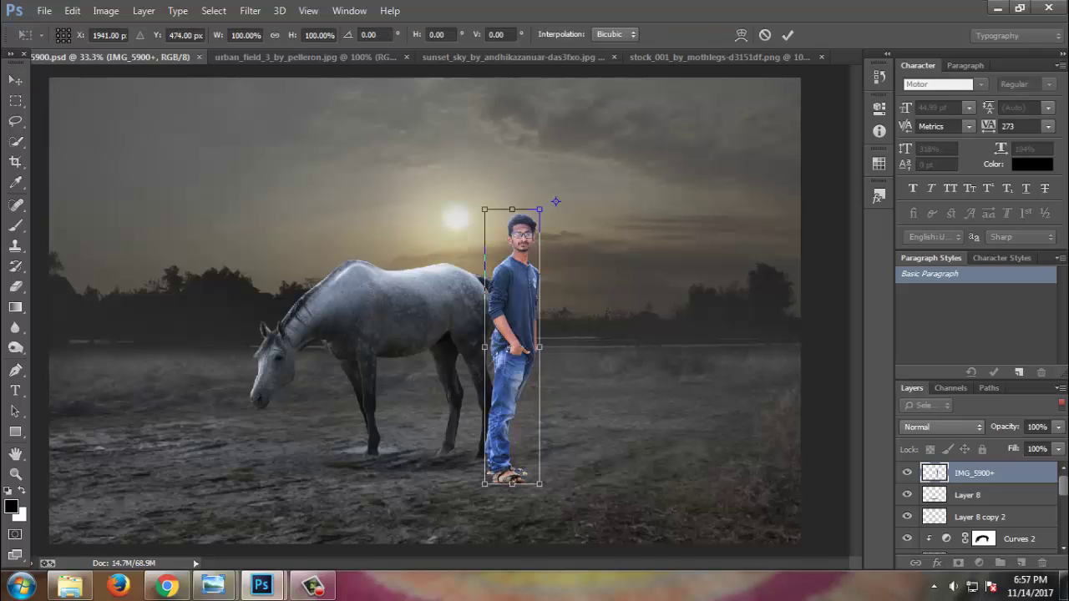
{"action": "key", "text": "Return"}
{"action": "key", "text": "ctrl+t"}
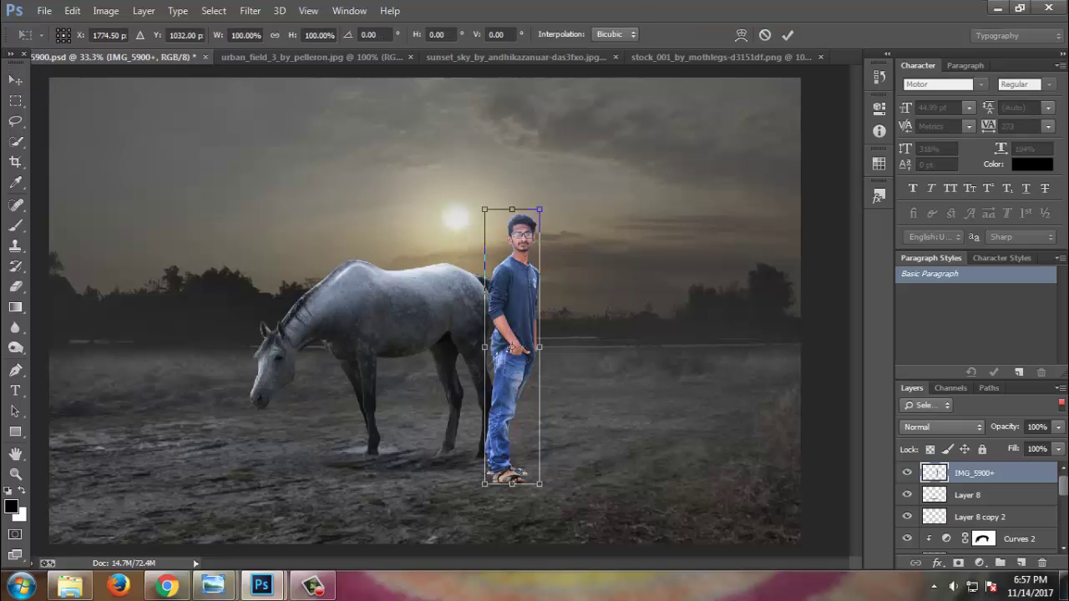
{"action": "left_click_drag", "start_coordinate": [539, 210], "coordinate": [547, 199]}
{"action": "key", "text": "Return"}
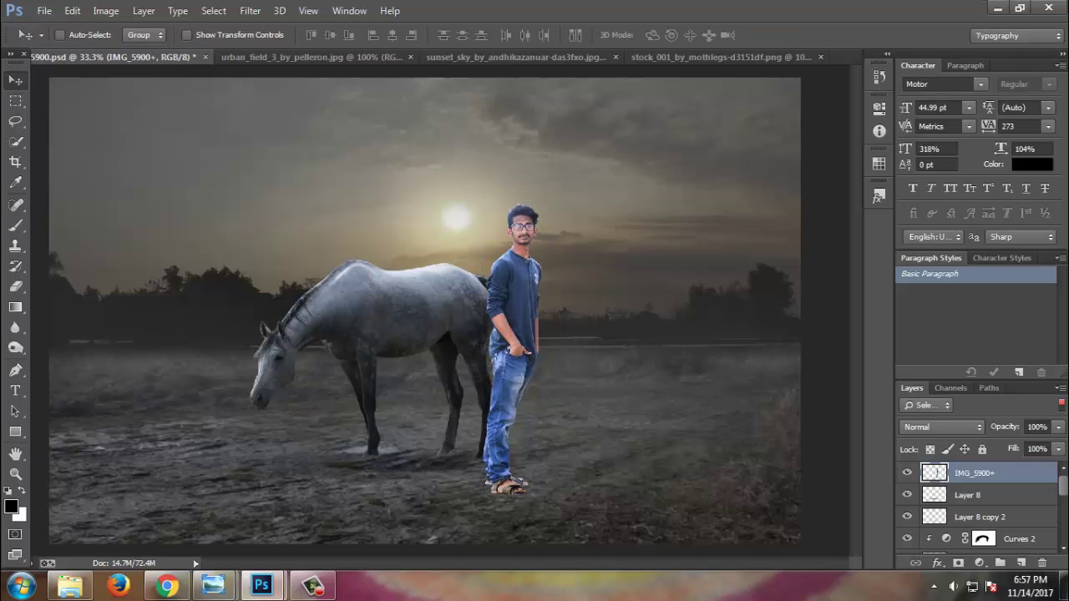
{"action": "mouse_move", "coordinate": [537, 275]}
{"action": "left_mouse_down"}
{"action": "mouse_move", "coordinate": [534, 262]}
{"action": "mouse_move", "coordinate": [505, 292]}
{"action": "left_mouse_up"}
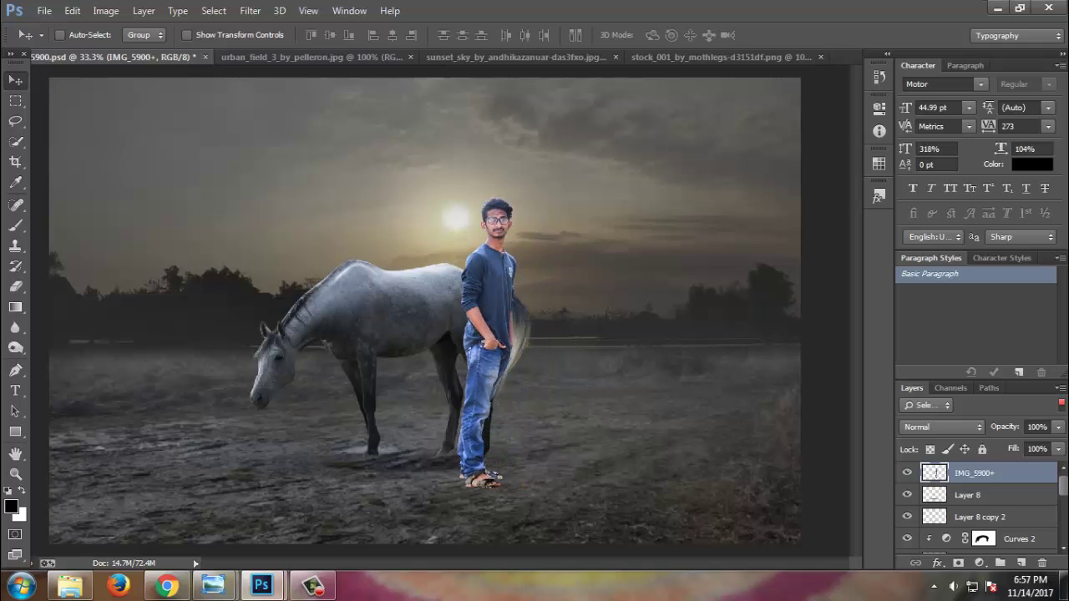
{"action": "key", "text": "ctrl+minus"}
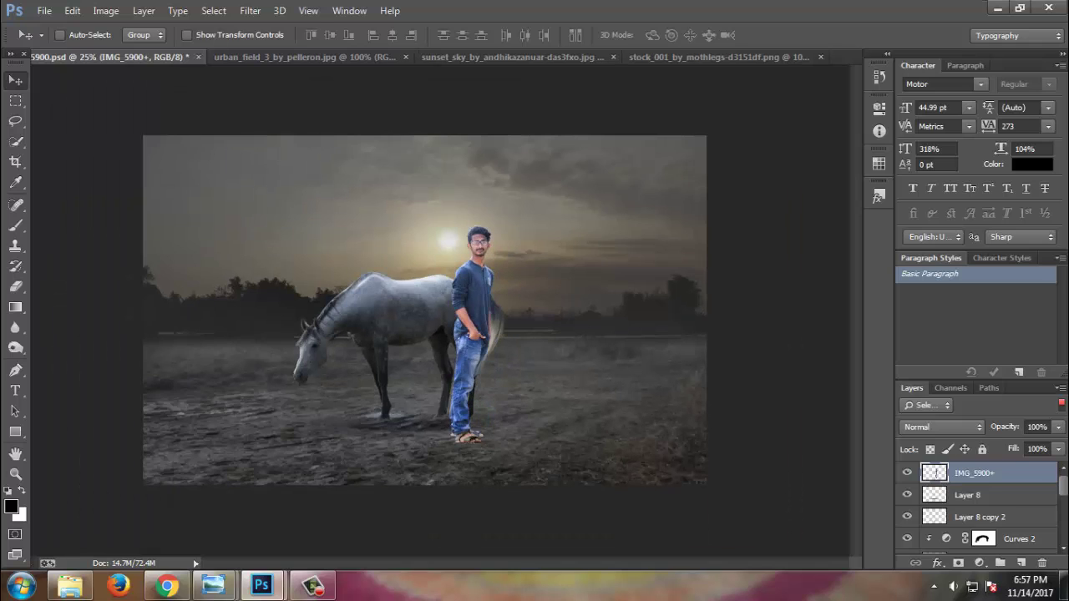
{"action": "key", "text": "ctrl+s"}
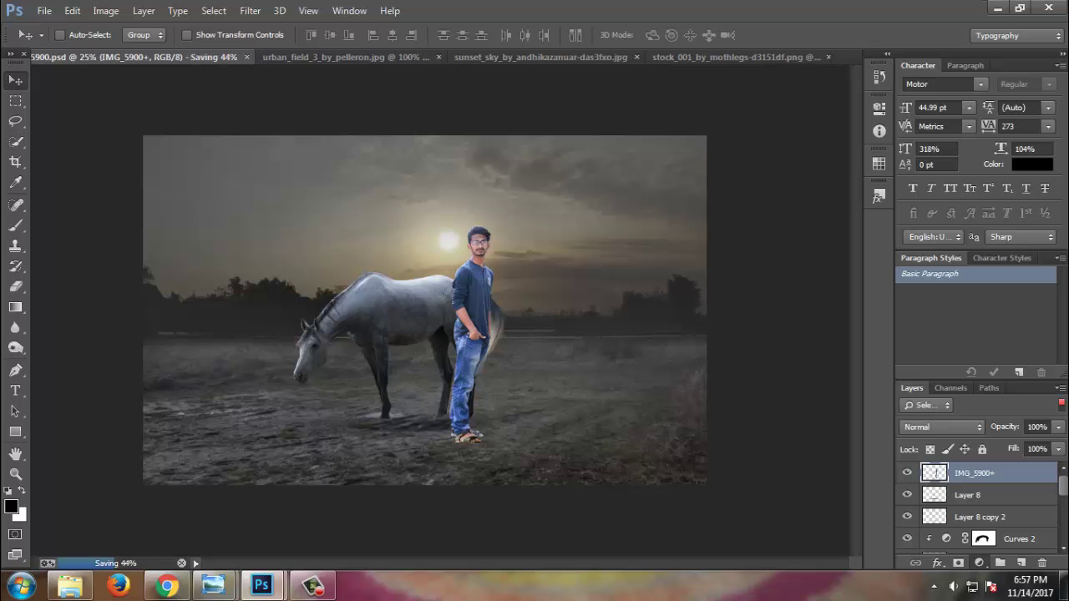
- Add a darkening Curves 3 above the man and paint its mask with a 400 brush
{"action": "left_click", "coordinate": [979, 563]}
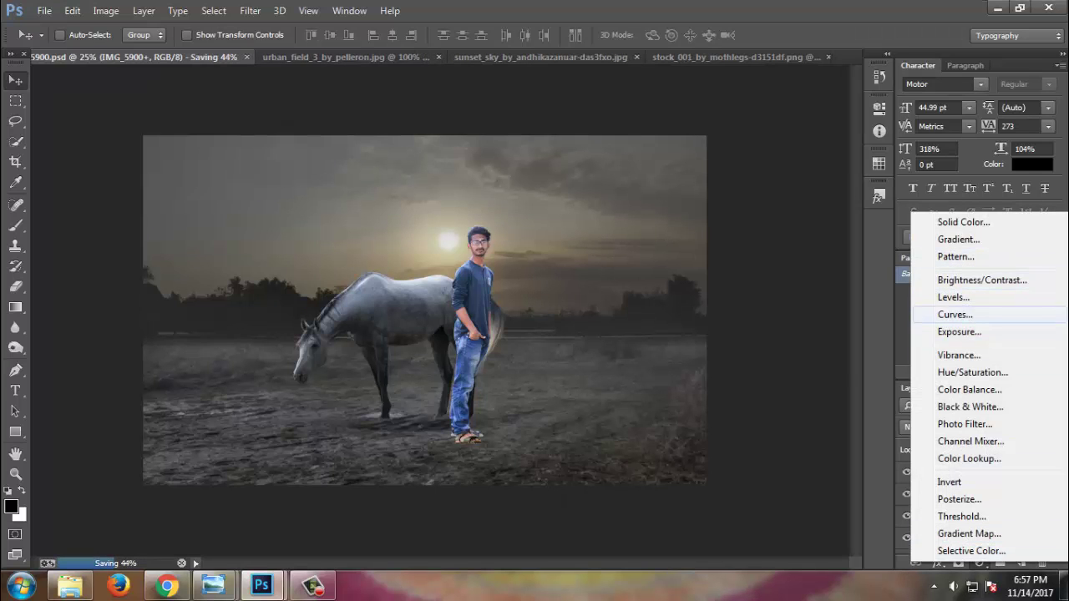
{"action": "left_click", "coordinate": [955, 314]}
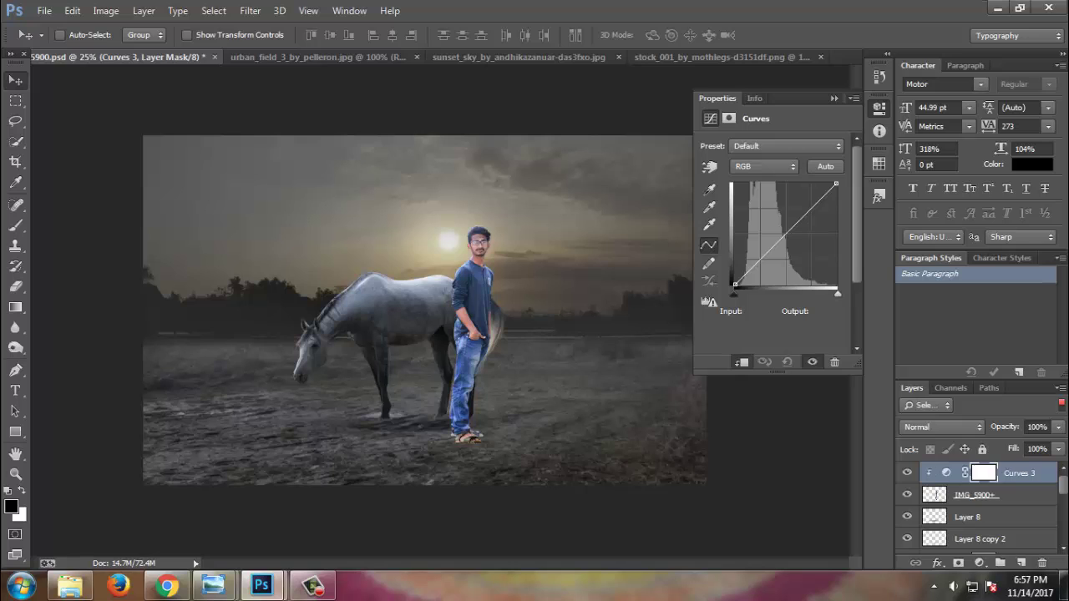
{"action": "left_click_drag", "start_coordinate": [836, 183], "coordinate": [835, 226]}
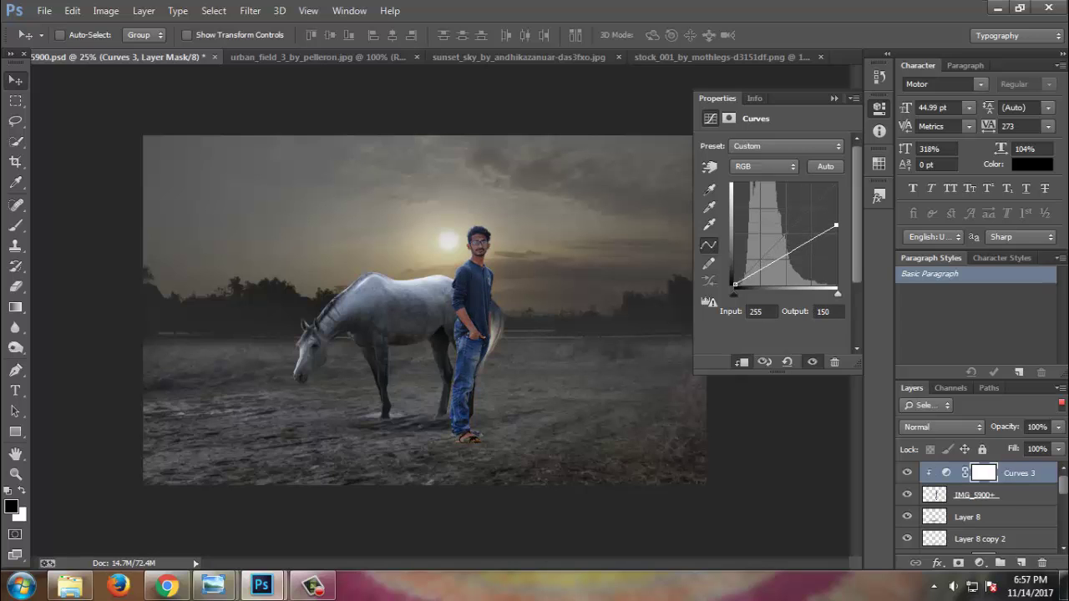
{"action": "left_click", "coordinate": [834, 98]}
{"action": "key", "text": "b"}
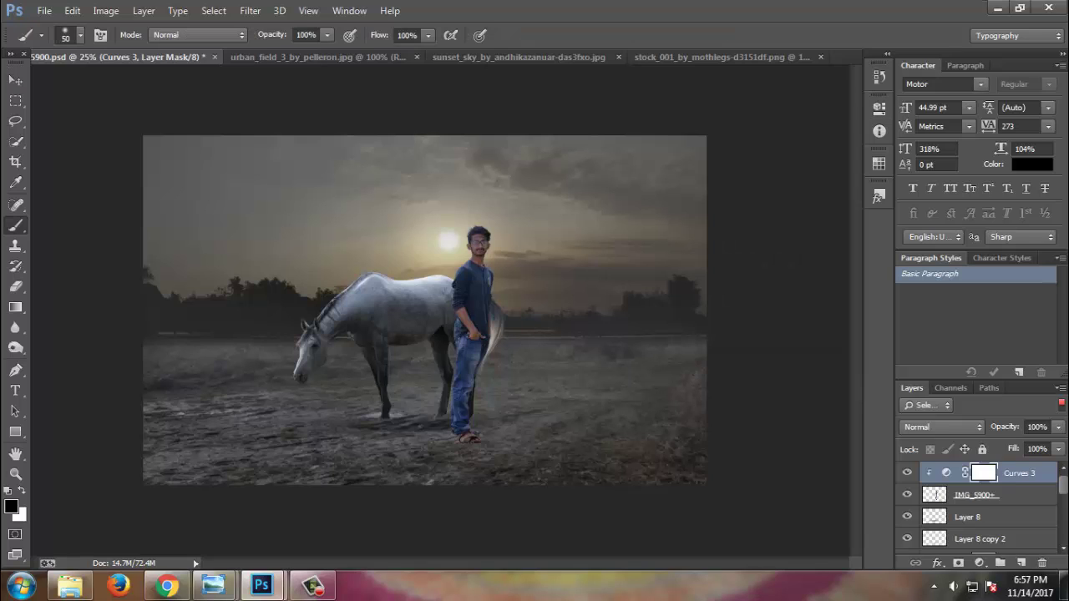
{"action": "key", "text": "bracketright"}
{"action": "key", "text": "bracketright"}
{"action": "key", "text": "bracketright"}
{"action": "left_click_drag", "start_coordinate": [483, 229], "coordinate": [467, 376]}
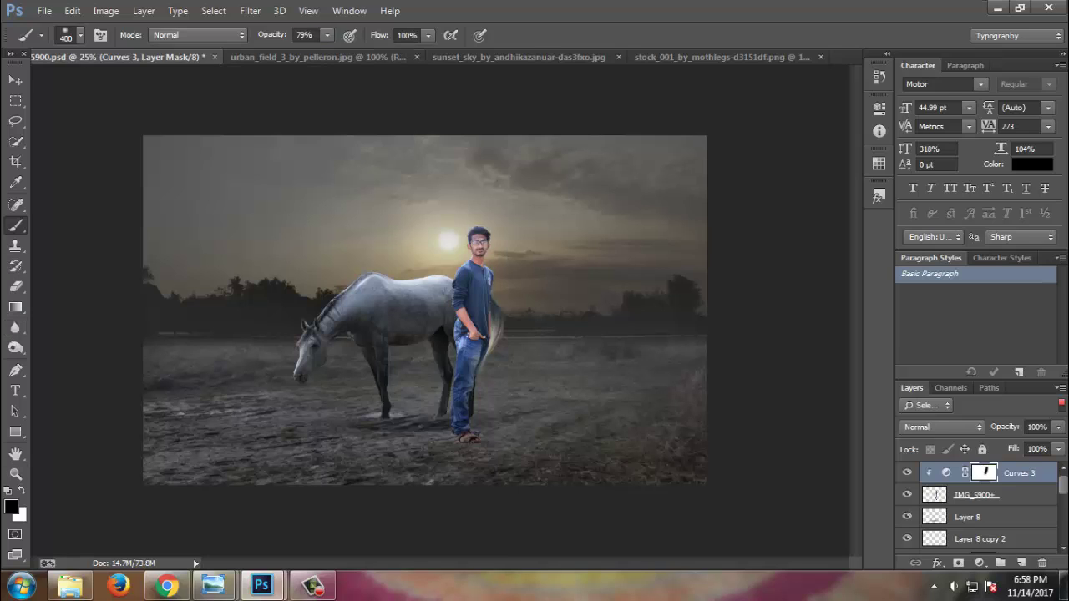
- Set brush opacity to 65%, undo the mask stroke, save, and select IMG_5900+
{"action": "key", "text": "shift+8"}
{"action": "key", "text": "shift+8"}
{"action": "key", "text": "6"}
{"action": "key", "text": "9"}
{"action": "key", "text": "6"}
{"action": "key", "text": "5"}
{"action": "key", "text": "ctrl+z"}
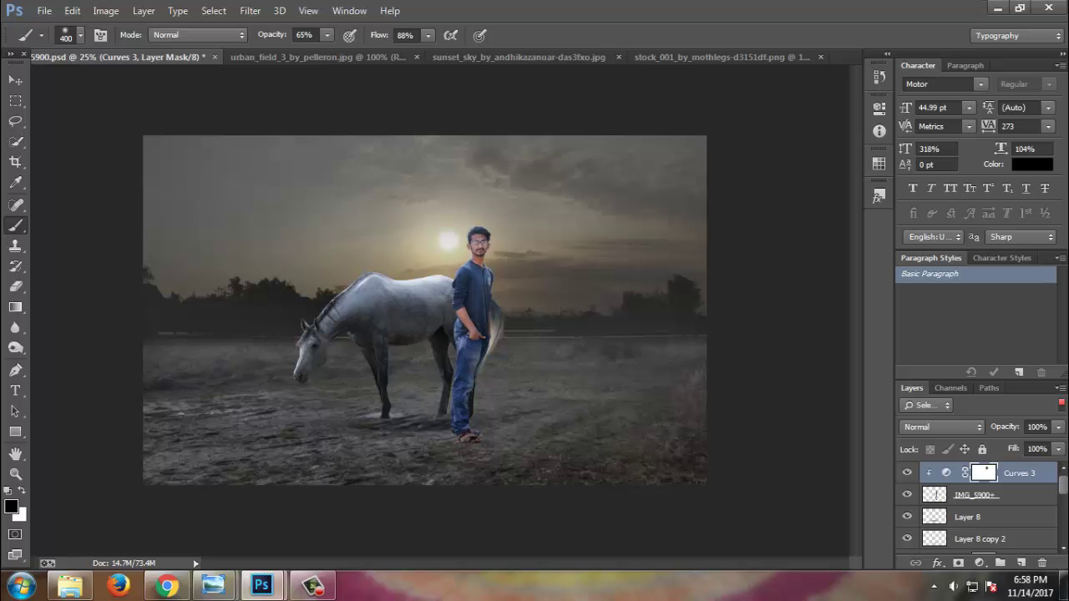
{"action": "key", "text": "ctrl+minus"}
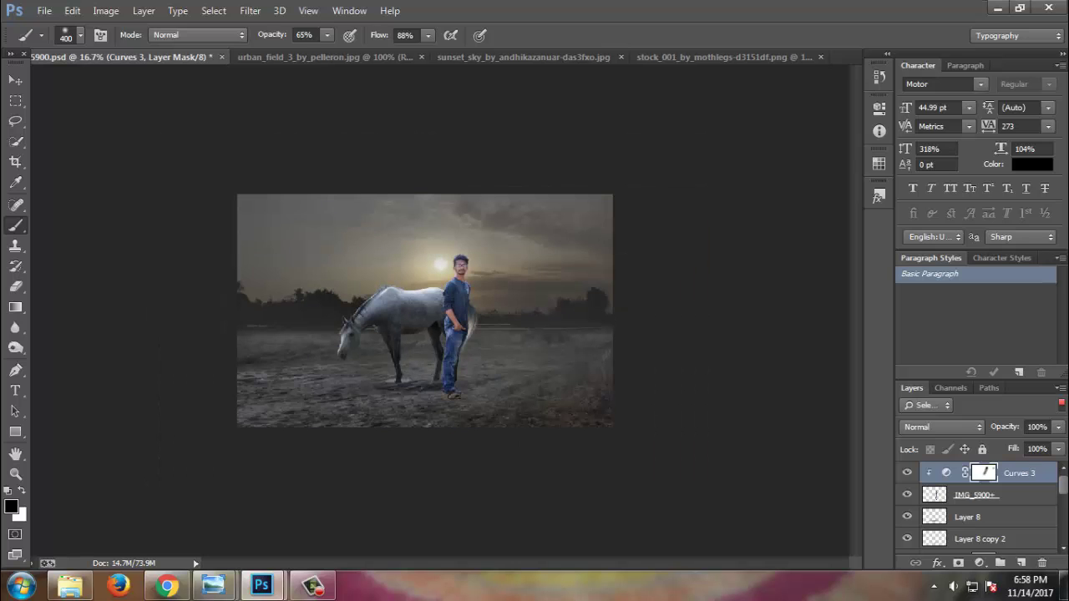
{"action": "key", "text": "ctrl+s"}
{"action": "key", "text": "v"}
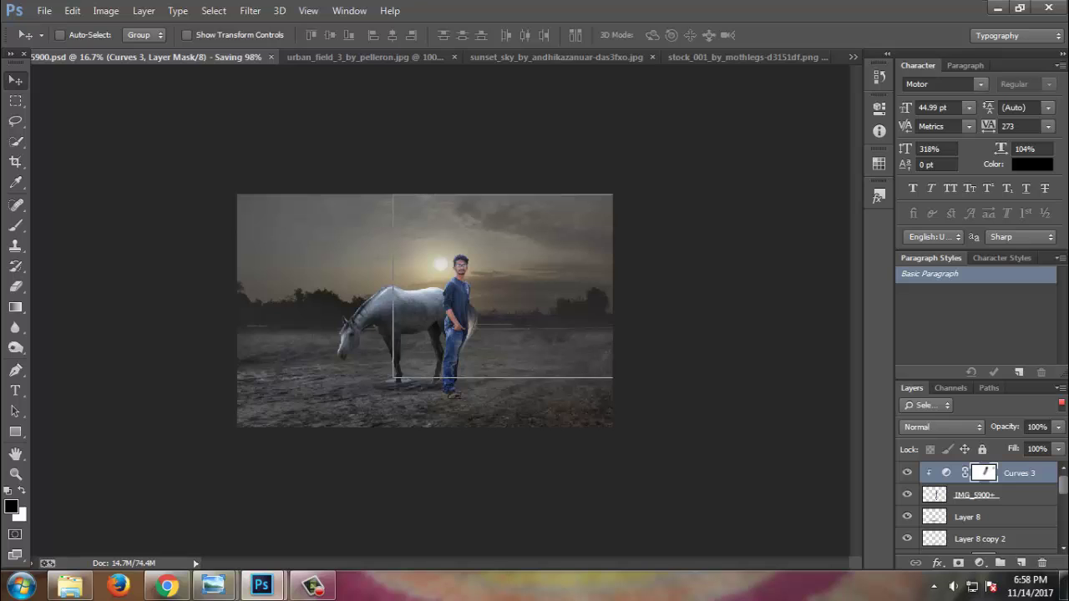
{"action": "key", "text": "ctrl+plus"}
{"action": "key", "text": "ctrl+plus"}
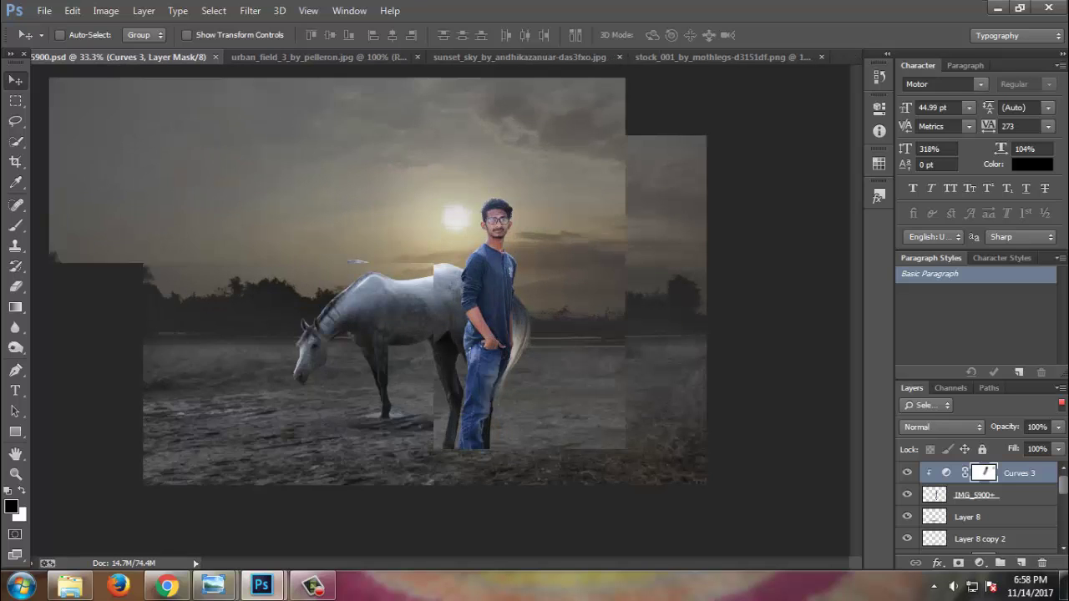
{"action": "left_click", "coordinate": [975, 495]}
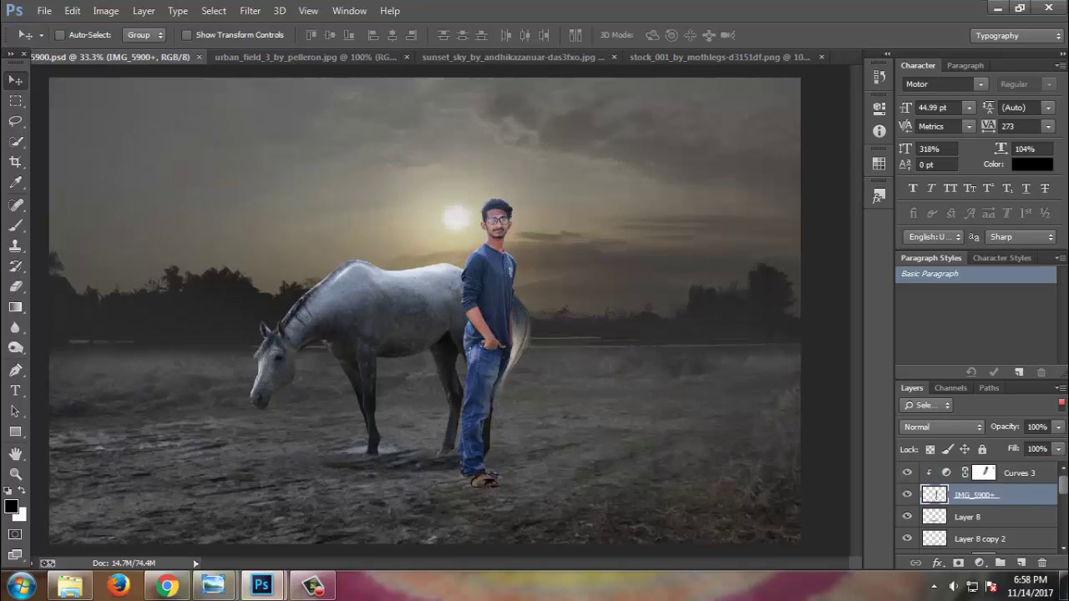
- Duplicate the man's layer and fill his outline with solid black
{"action": "key", "text": "ctrl+j"}
{"action": "left_click", "coordinate": [973, 516]}
{"action": "left_click", "coordinate": [934, 516], "text": "ctrl"}
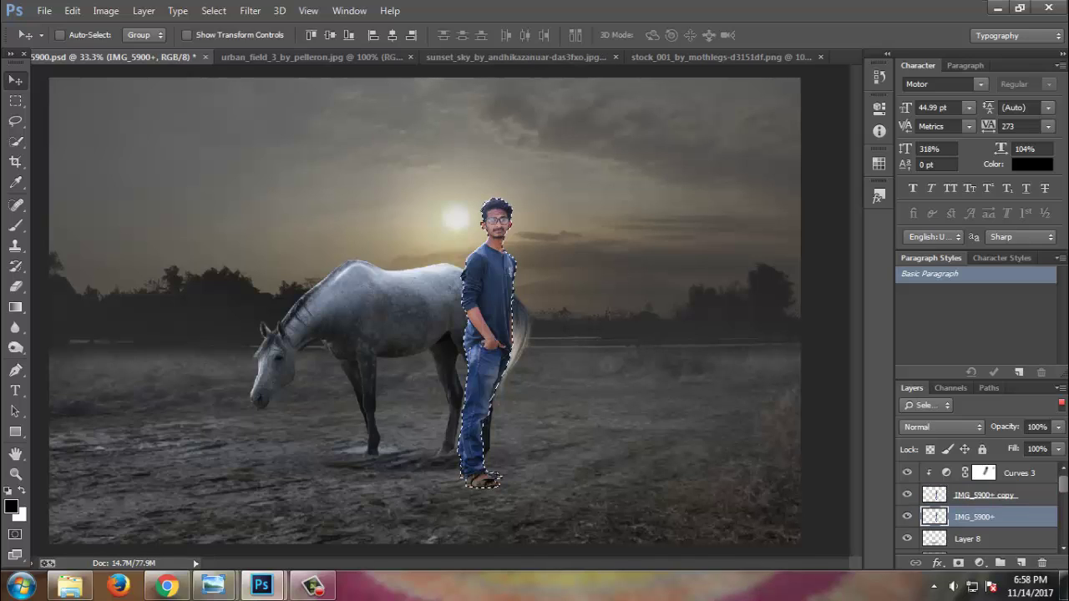
{"action": "key", "text": "x"}
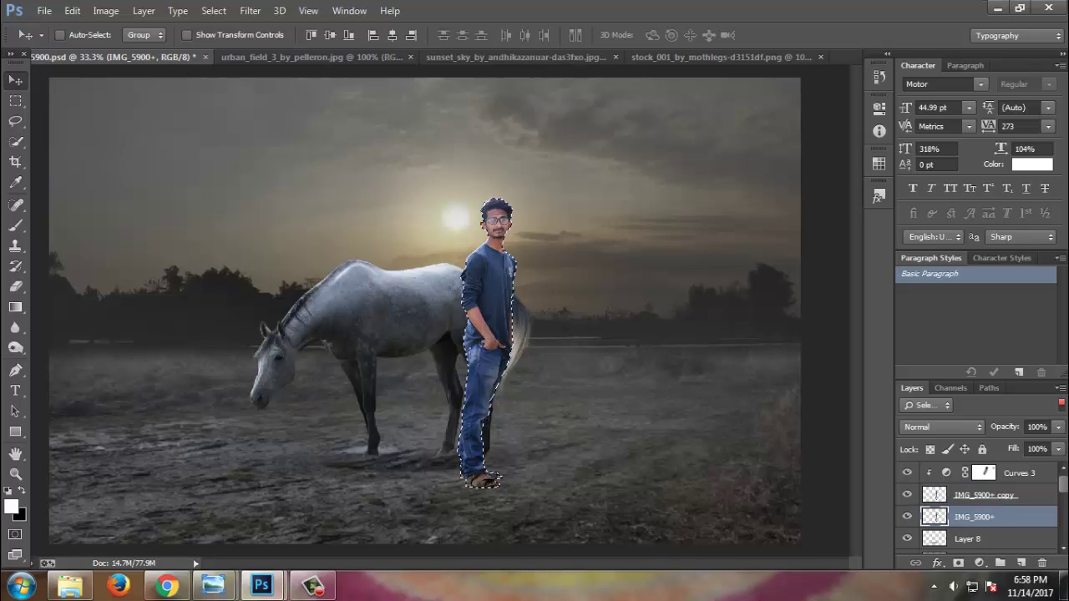
{"action": "key", "text": "ctrl+d"}
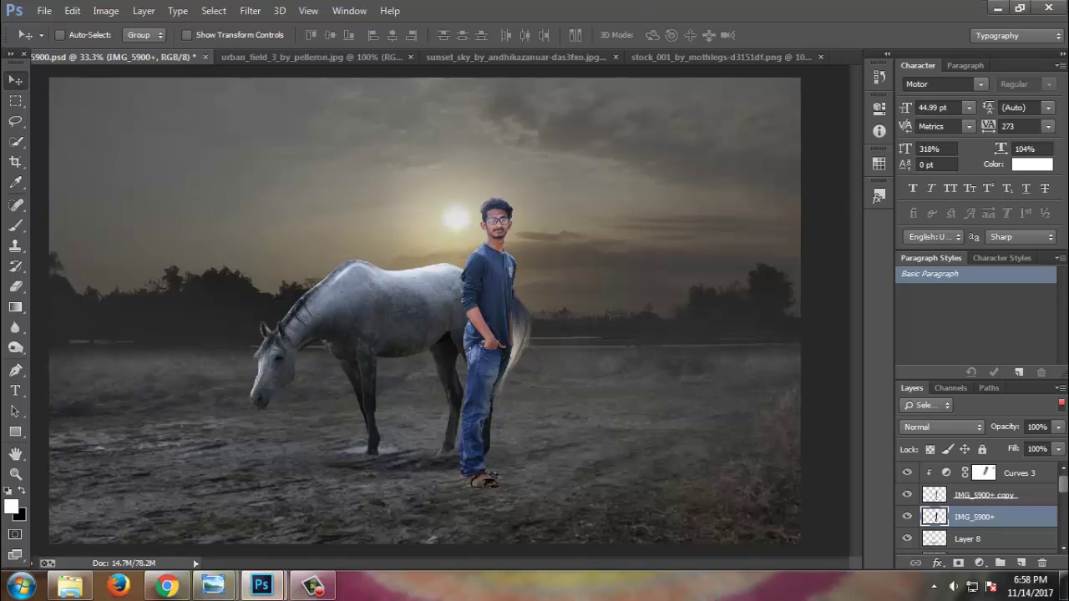
- Transform the black silhouette, flipping it down onto the ground toward the lower right
{"action": "key", "text": "ctrl+t"}
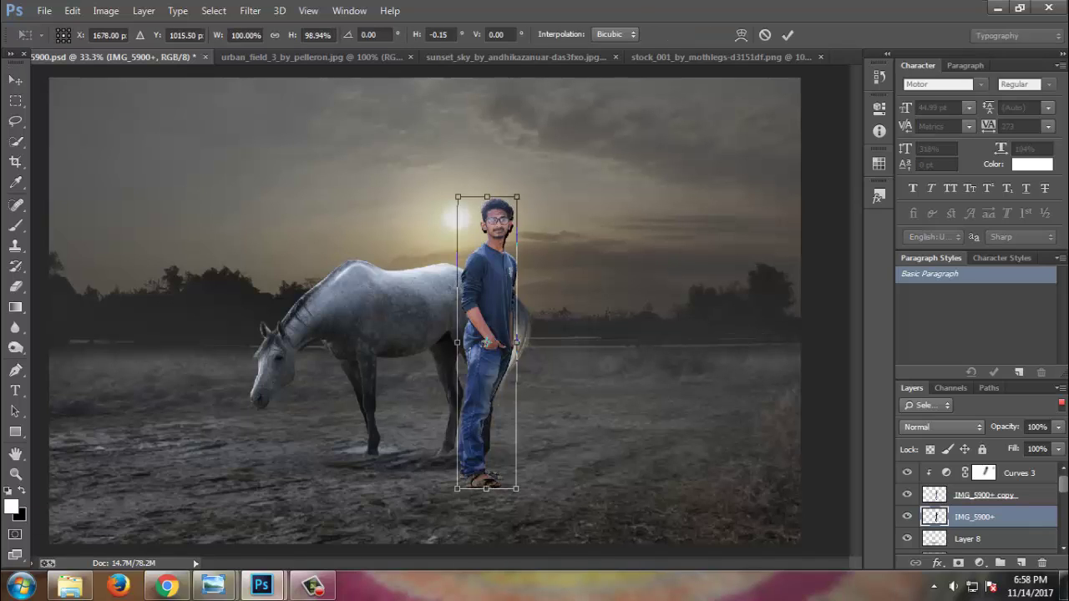
{"action": "left_click_drag", "start_coordinate": [489, 251], "coordinate": [578, 500]}
{"action": "key", "text": "Escape"}
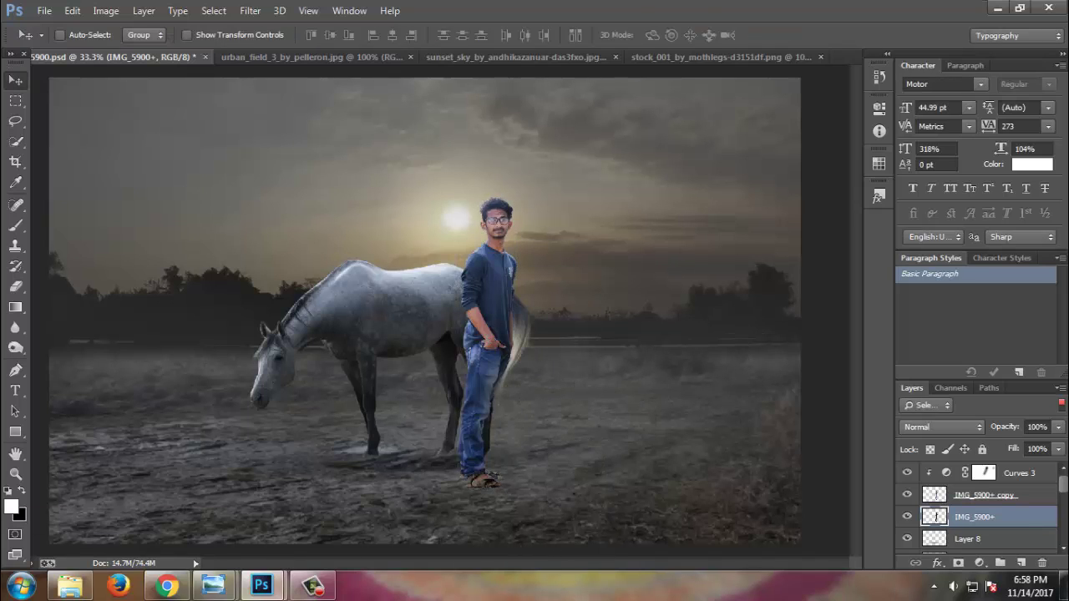
{"action": "key", "text": "ctrl+t"}
{"action": "mouse_move", "coordinate": [486, 194]}
{"action": "left_mouse_down"}
{"action": "mouse_move", "coordinate": [662, 546]}
{"action": "mouse_move", "coordinate": [609, 524]}
{"action": "mouse_move", "coordinate": [566, 472]}
{"action": "left_mouse_up"}
{"action": "key", "text": "Return"}
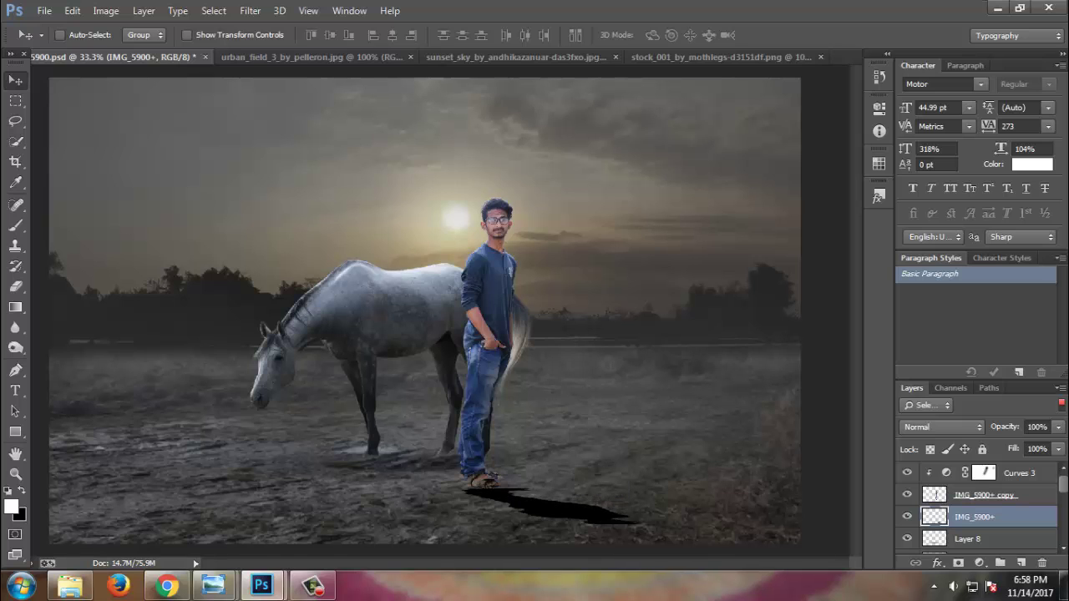
- Warp the ground shadow so its top edge meets the man's feet
{"action": "key", "text": "ctrl+t"}
{"action": "right_click", "coordinate": [550, 227]}
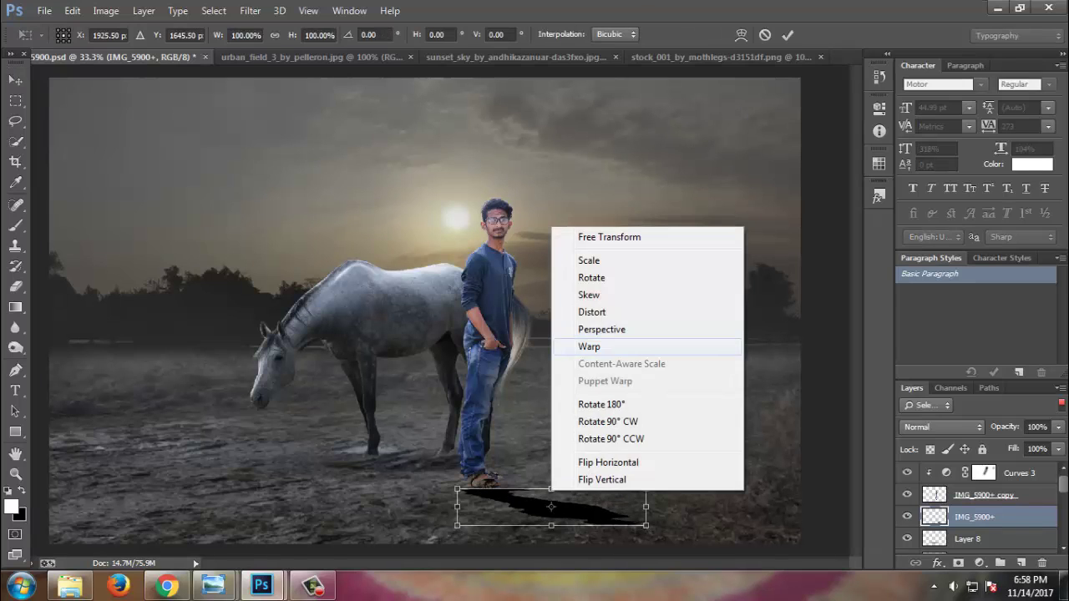
{"action": "left_click", "coordinate": [586, 345]}
{"action": "mouse_move", "coordinate": [491, 501]}
{"action": "left_mouse_down"}
{"action": "mouse_move", "coordinate": [490, 468]}
{"action": "mouse_move", "coordinate": [455, 454]}
{"action": "mouse_move", "coordinate": [488, 461]}
{"action": "left_mouse_up"}
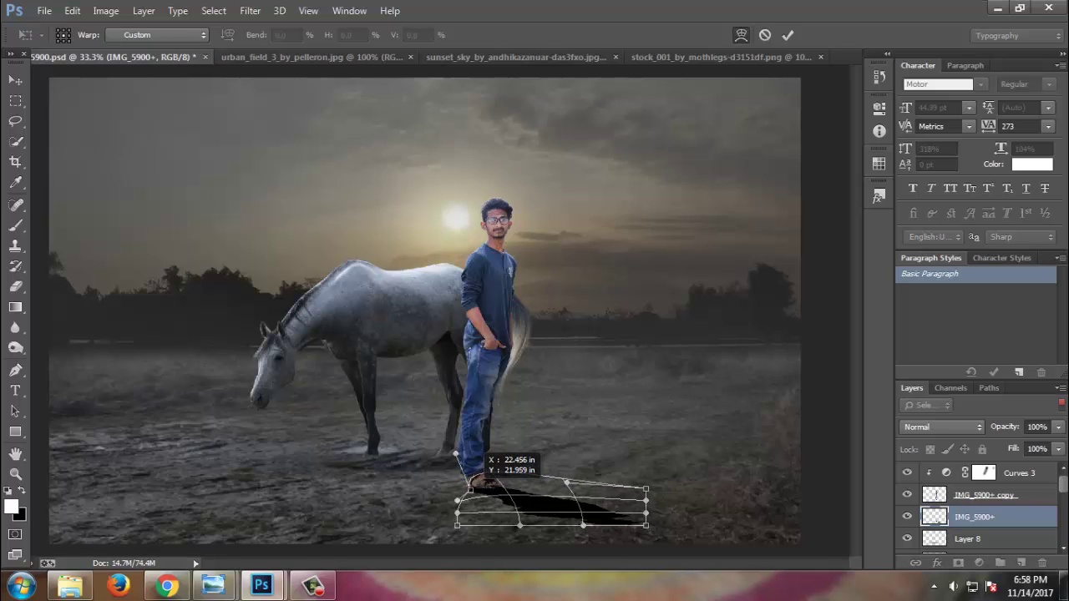
{"action": "key", "text": "Return"}
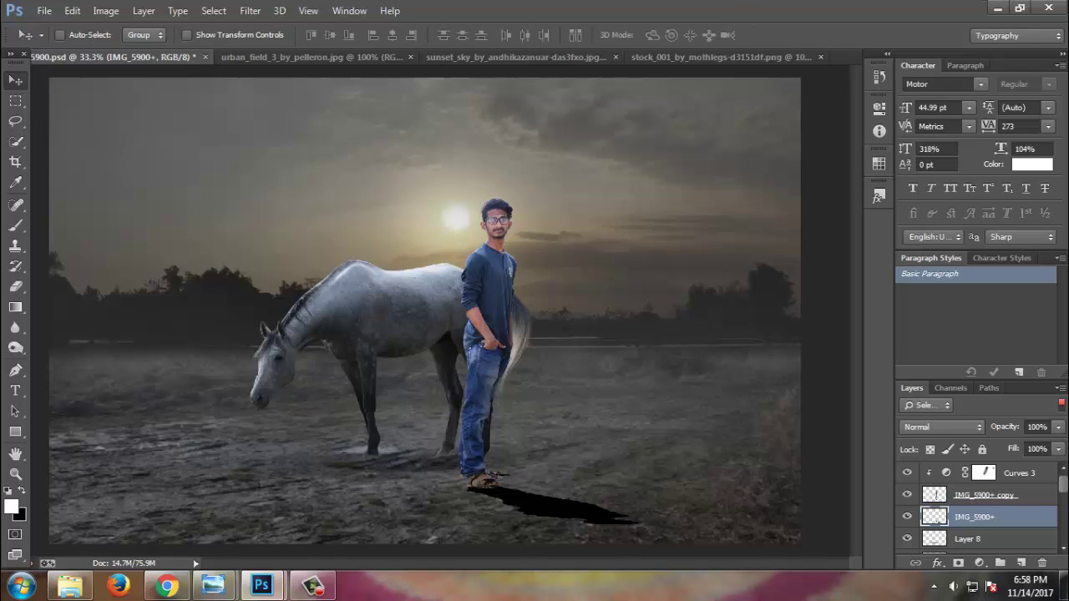
- Set the shadow's opacity to 50% and apply a 9.8 px Gaussian Blur
{"action": "left_click", "coordinate": [1058, 427]}
{"action": "left_click_drag", "start_coordinate": [1047, 445], "coordinate": [1018, 445]}
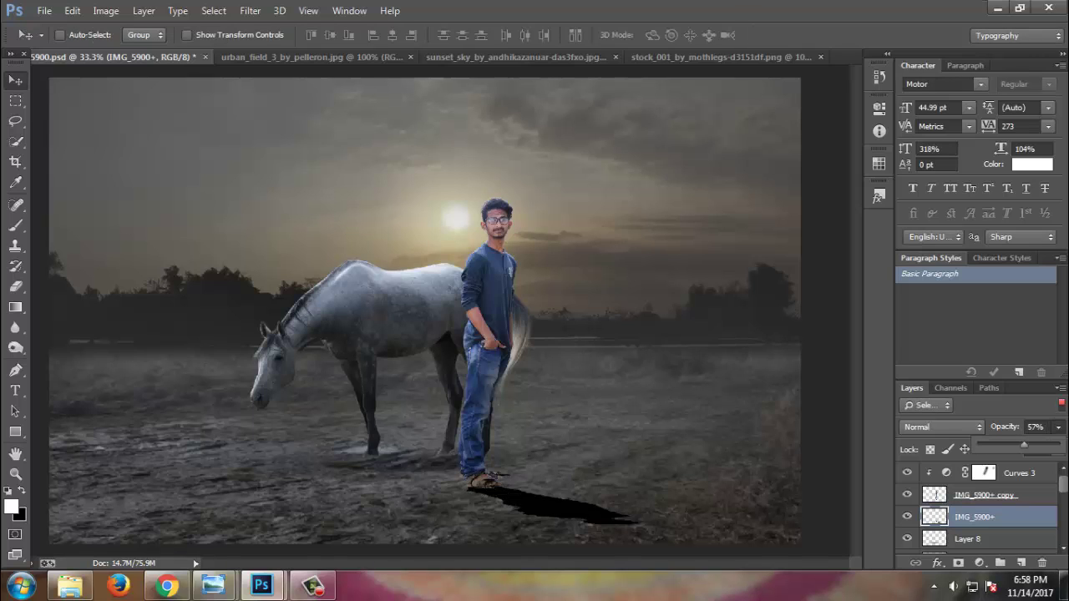
{"action": "key", "text": "ctrl+s"}
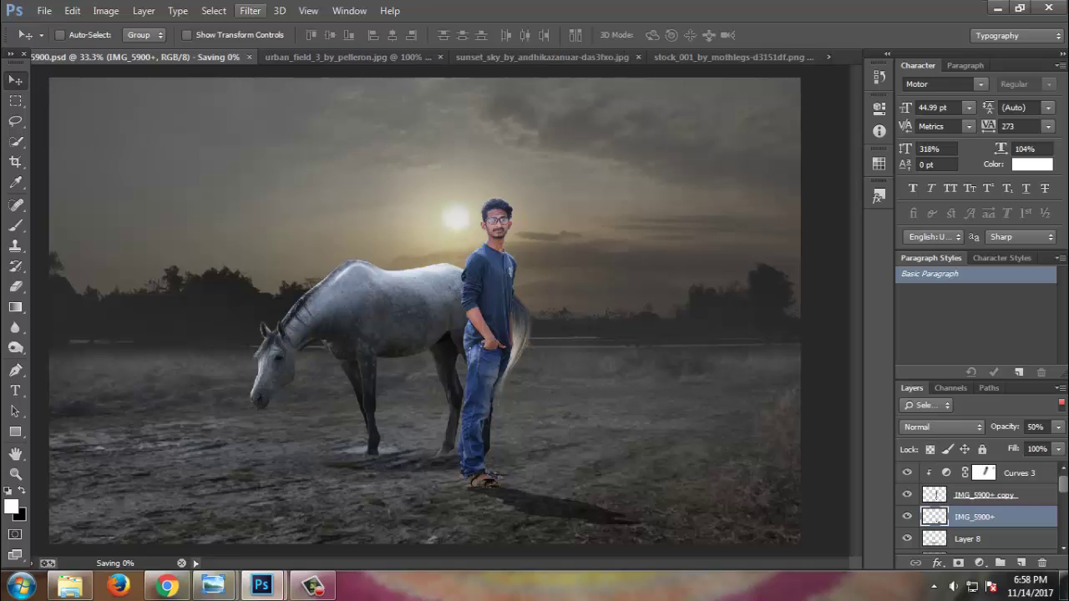
{"action": "left_click", "coordinate": [251, 10]}
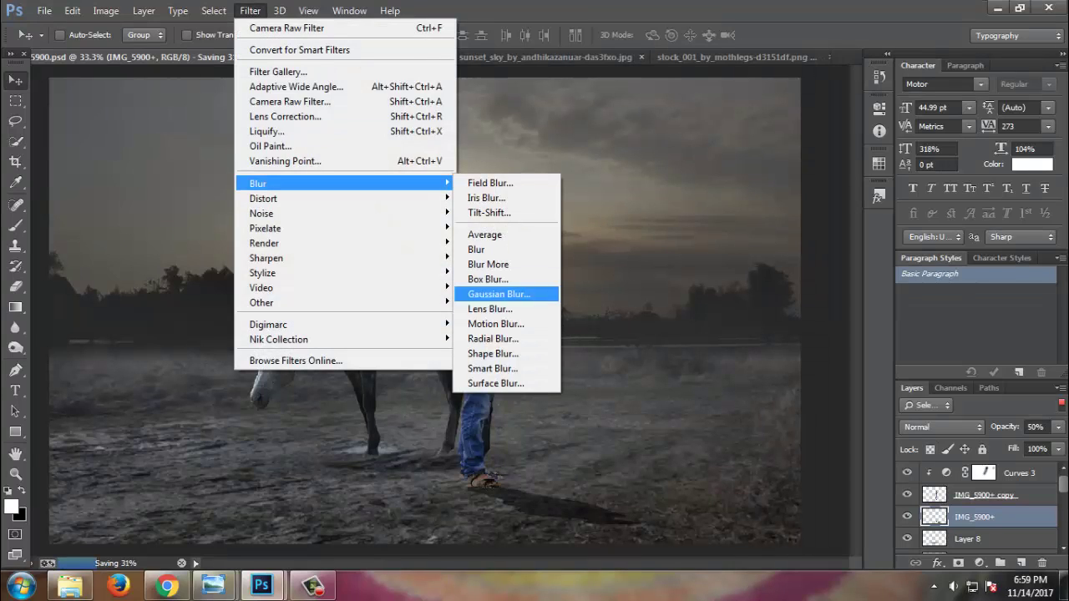
{"action": "left_click", "coordinate": [499, 294]}
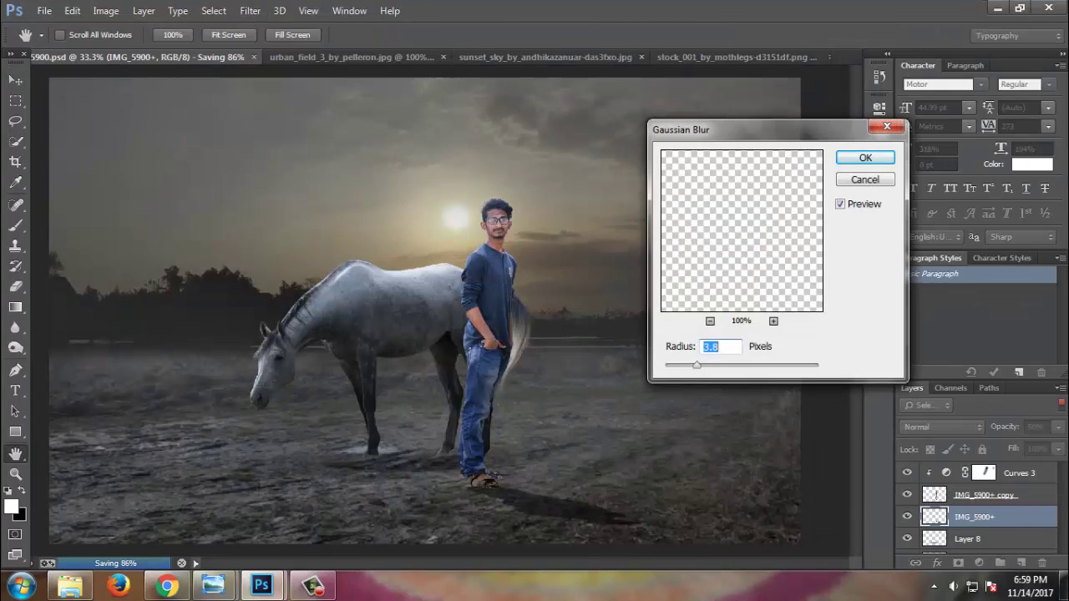
{"action": "key", "text": "shift+Up"}
{"action": "key", "text": "shift+Up"}
{"action": "key", "text": "shift+Up"}
{"action": "key", "text": "shift+Up"}
{"action": "key", "text": "shift+Up"}
{"action": "key", "text": "shift+Up"}
{"action": "key", "text": "Return"}
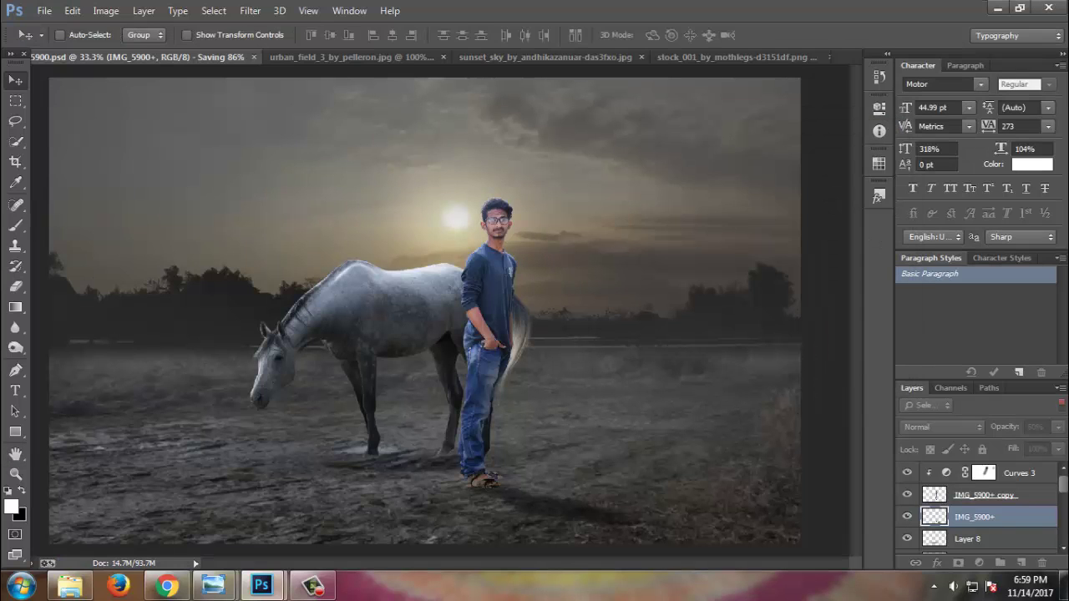
- Shorten the shadow's height and save the composite
{"action": "key", "text": "ctrl+t"}
{"action": "mouse_move", "coordinate": [553, 465]}
{"action": "left_mouse_down"}
{"action": "mouse_move", "coordinate": [553, 434]}
{"action": "mouse_move", "coordinate": [553, 448]}
{"action": "left_mouse_up"}
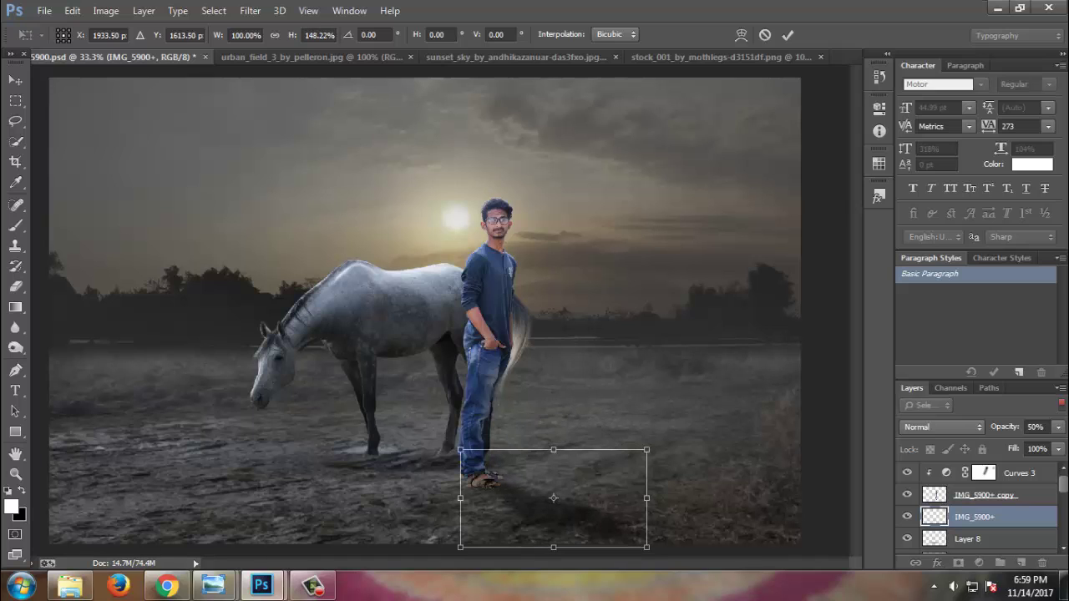
{"action": "key", "text": "Return"}
{"action": "key", "text": "ctrl+s"}
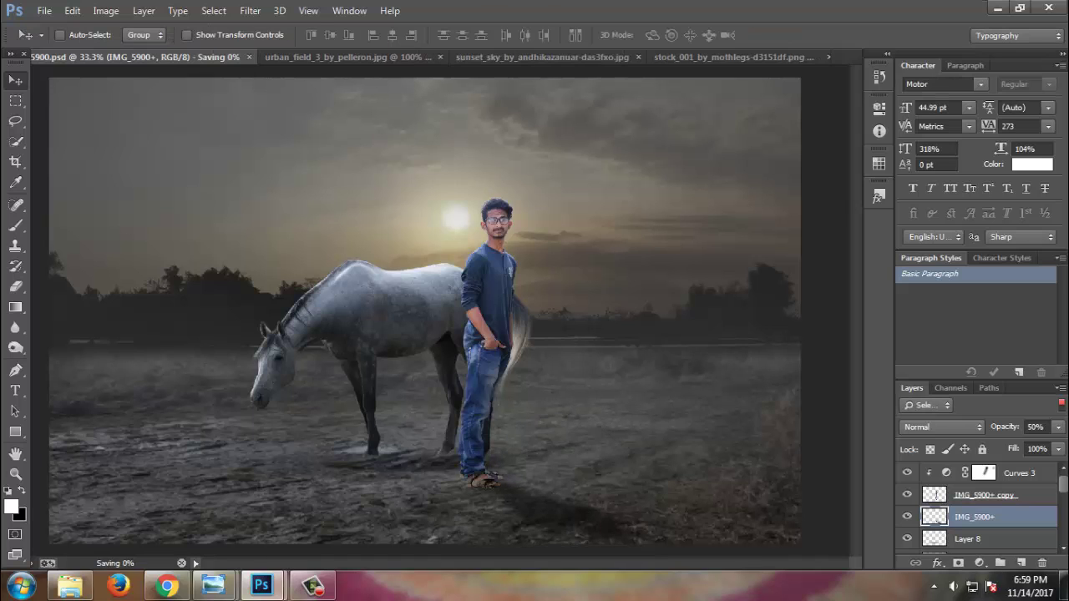
{"action": "key", "text": "ctrl+minus"}
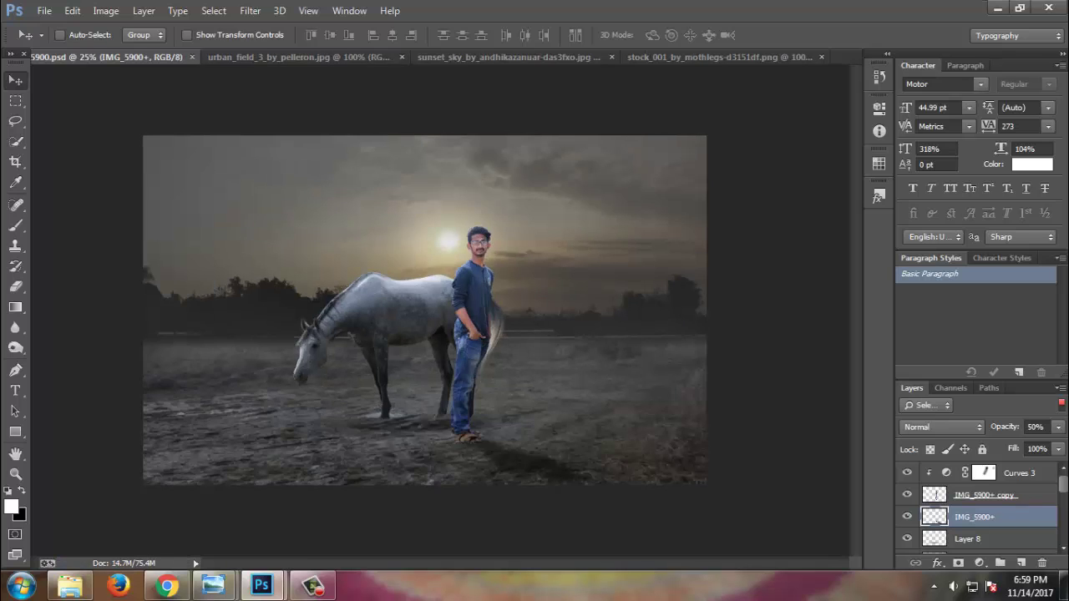
- On a new layer, brush soft black shadows under the man's feet and the horse's hind legs
{"action": "key", "text": "b"}
{"action": "left_click", "coordinate": [1020, 562]}
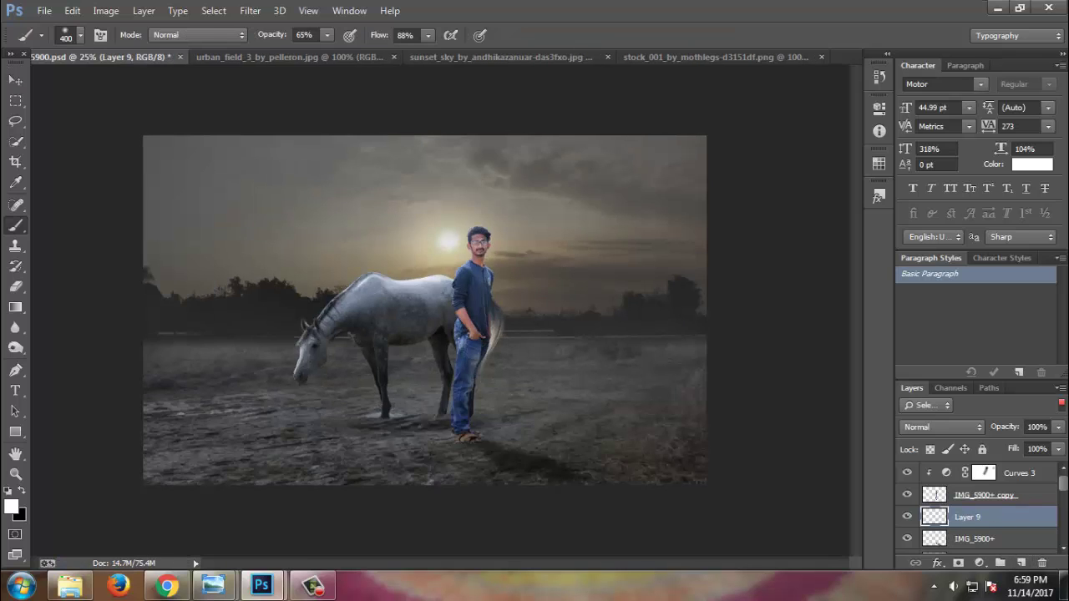
{"action": "key", "text": "x"}
{"action": "key", "text": "bracketleft"}
{"action": "mouse_move", "coordinate": [458, 441]}
{"action": "left_mouse_down"}
{"action": "mouse_move", "coordinate": [491, 470]}
{"action": "mouse_move", "coordinate": [539, 476]}
{"action": "left_mouse_up"}
{"action": "key", "text": "bracketleft"}
{"action": "key", "text": "bracketleft"}
{"action": "left_click_drag", "start_coordinate": [388, 415], "coordinate": [473, 480]}
{"action": "left_click_drag", "start_coordinate": [473, 418], "coordinate": [563, 466]}
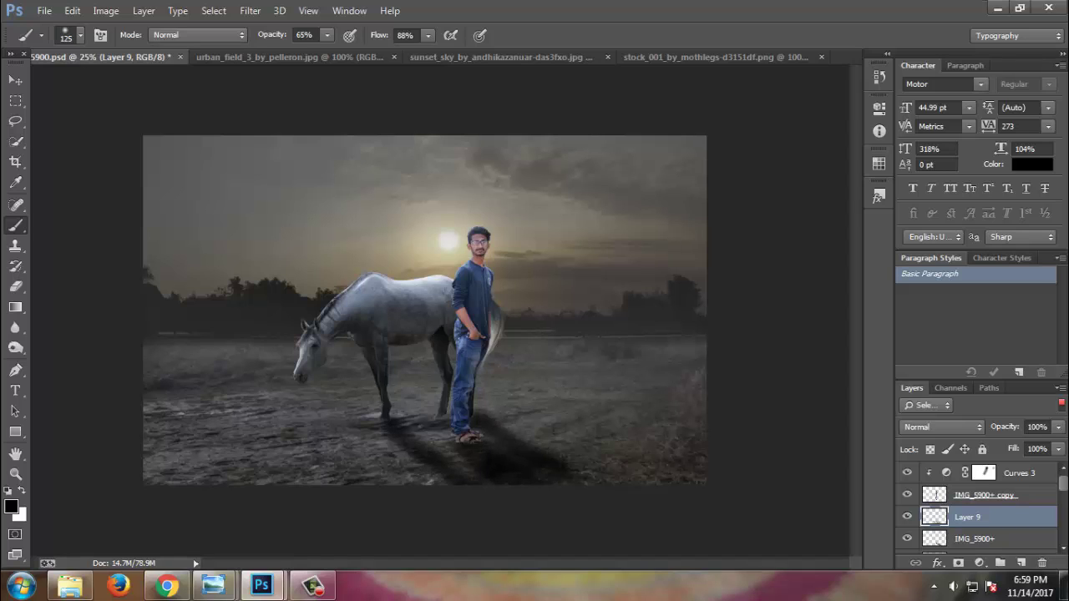
{"action": "mouse_move", "coordinate": [408, 417]}
{"action": "left_mouse_down"}
{"action": "mouse_move", "coordinate": [441, 469]}
{"action": "mouse_move", "coordinate": [492, 481]}
{"action": "left_mouse_up"}
{"action": "left_click_drag", "start_coordinate": [443, 441], "coordinate": [416, 418]}
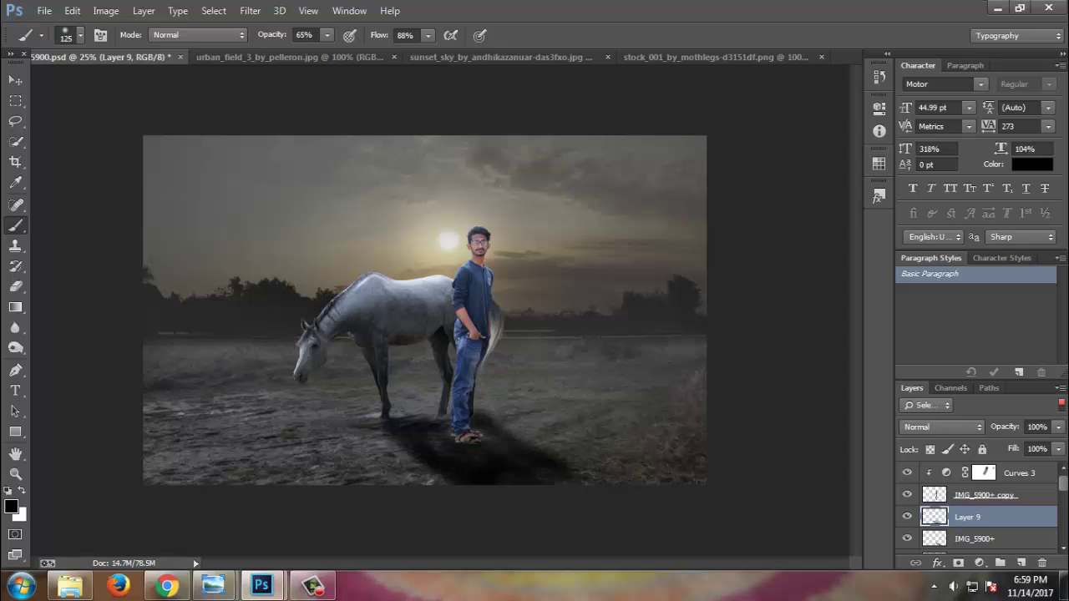
- Fade the shadow layer to 52% opacity and save the composite
{"action": "left_click", "coordinate": [1058, 427]}
{"action": "left_click_drag", "start_coordinate": [1055, 445], "coordinate": [1020, 445]}
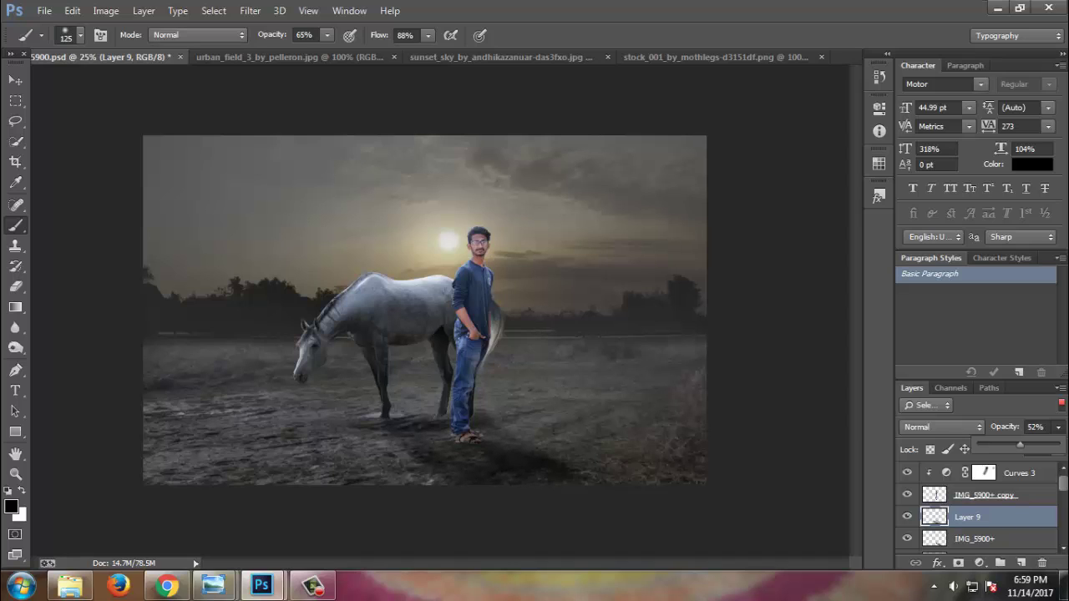
{"action": "key", "text": "v"}
{"action": "key", "text": "ctrl+minus"}
{"action": "key", "text": "ctrl+s"}
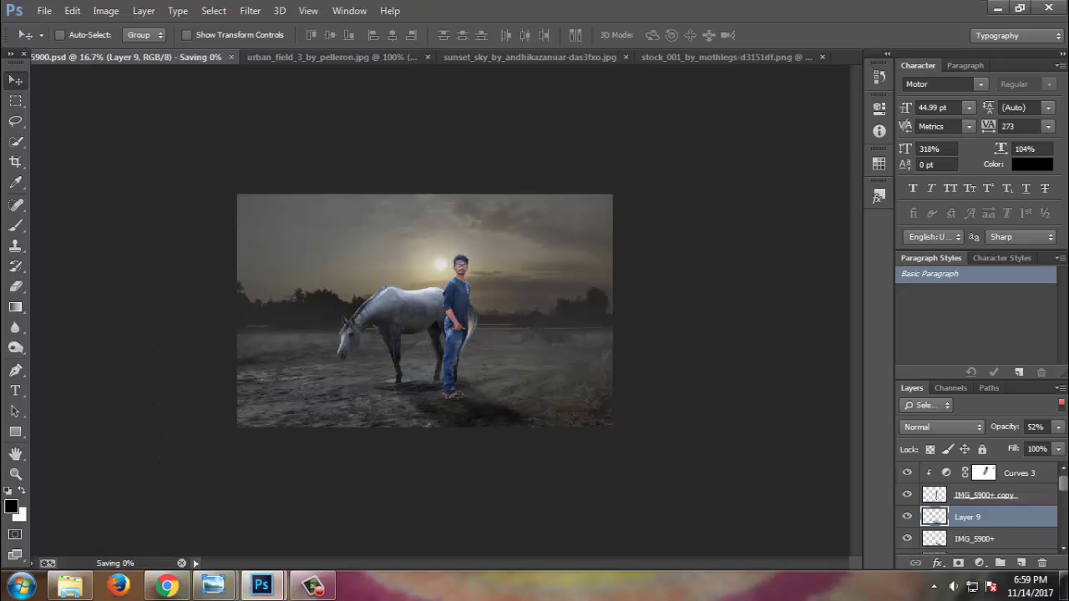
{"action": "key", "text": "ctrl+plus"}
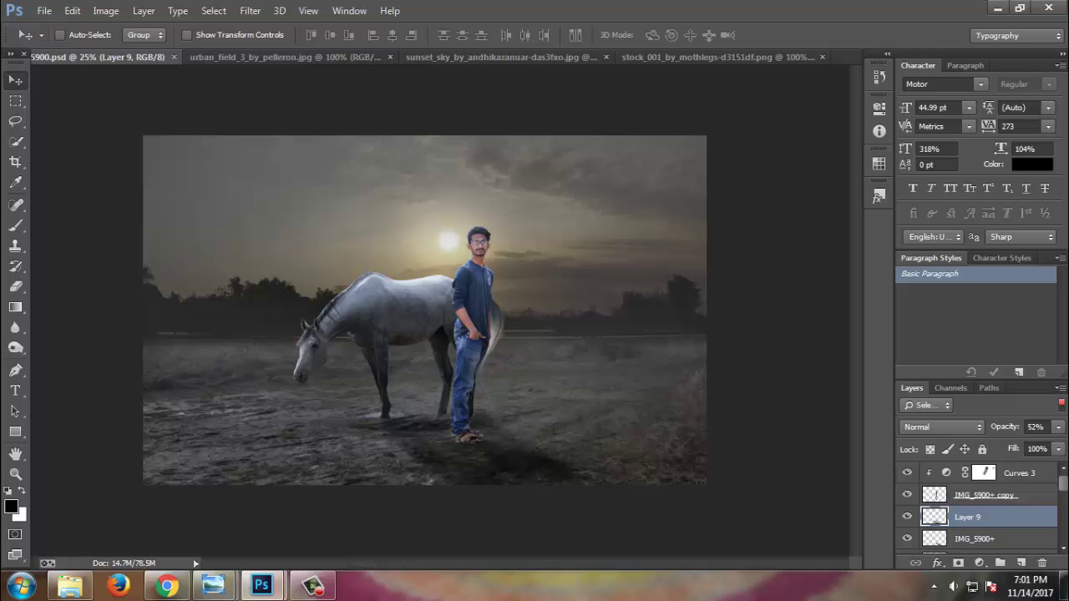
{"action": "scroll", "coordinate": [981, 505], "scroll_direction": "down", "scroll_amount": 1}
{"action": "scroll", "coordinate": [982, 506], "scroll_direction": "up", "scroll_amount": 1}
- Add Gradient Fill 1 above Curves 3 at 56% opacity and save
{"action": "left_click", "coordinate": [1019, 472]}
{"action": "left_click", "coordinate": [980, 562]}
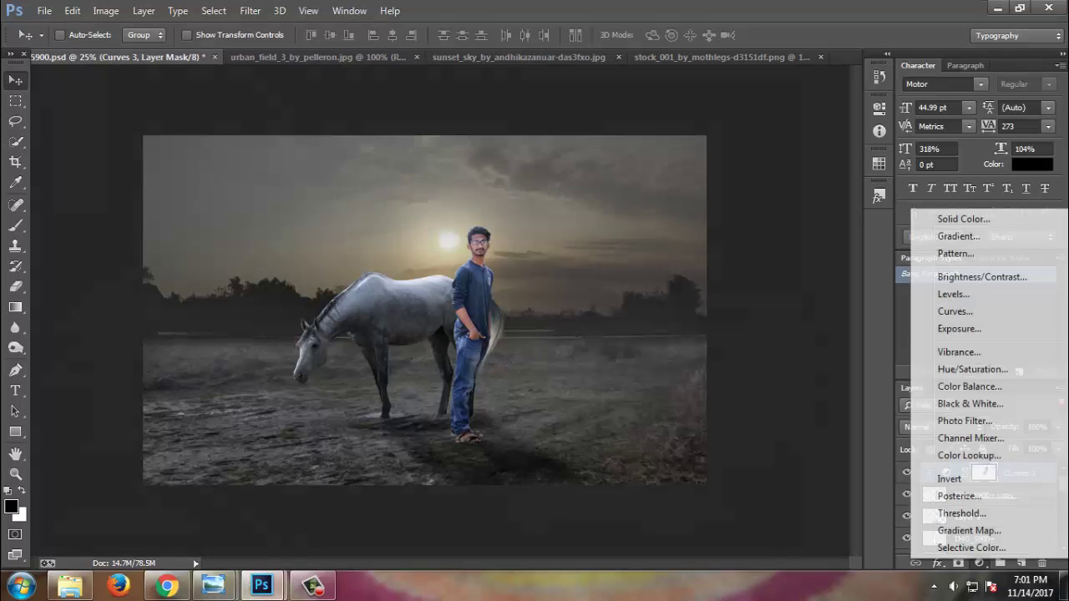
{"action": "left_click", "coordinate": [959, 237]}
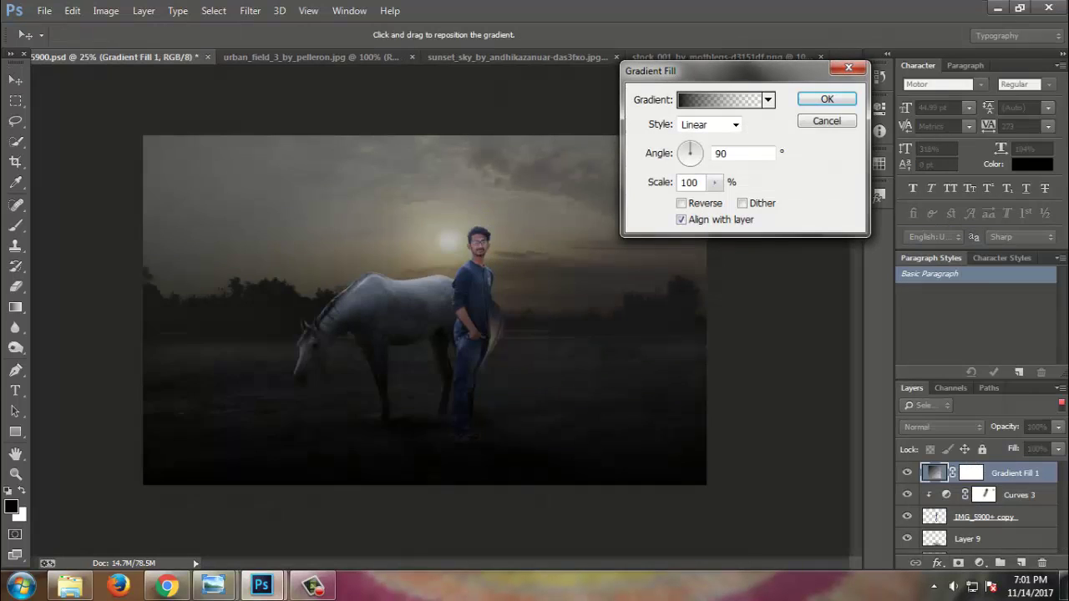
{"action": "left_click", "coordinate": [827, 99]}
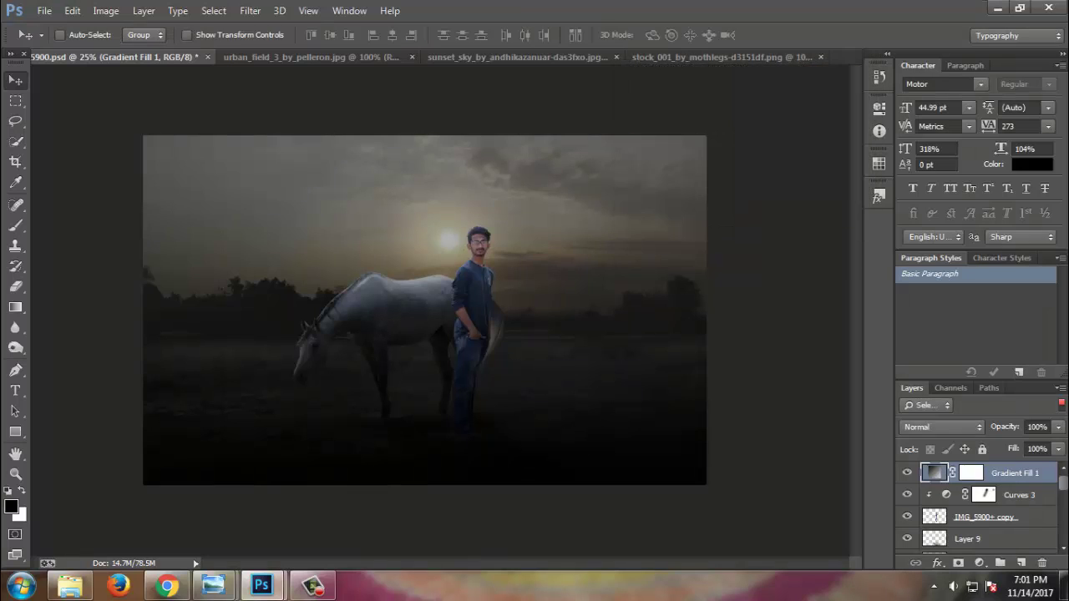
{"action": "left_click", "coordinate": [1059, 427]}
{"action": "left_click_drag", "start_coordinate": [1049, 445], "coordinate": [1020, 445]}
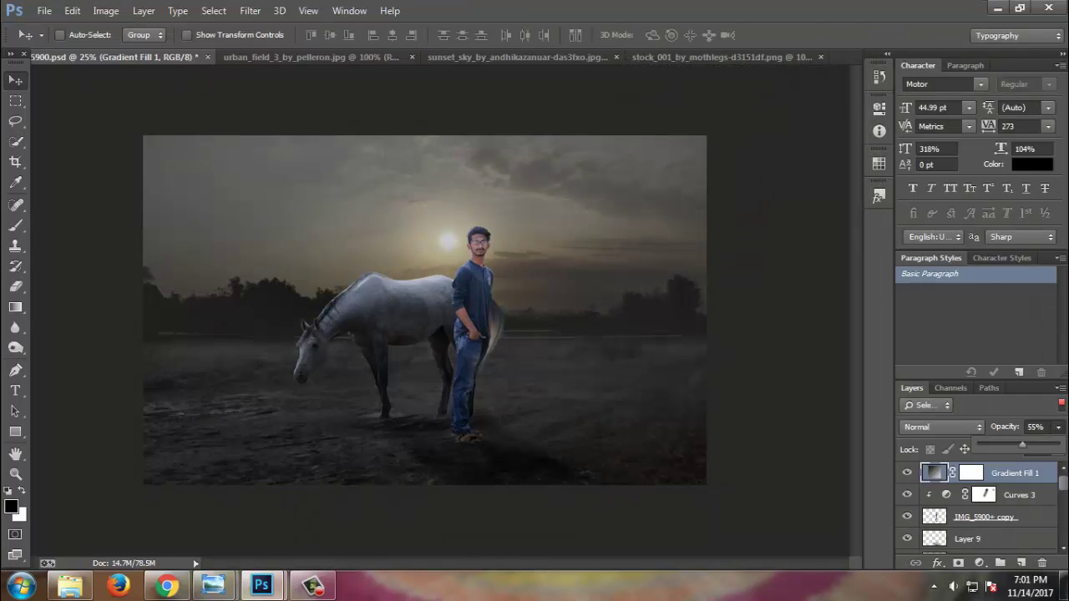
{"action": "left_click_drag", "start_coordinate": [1021, 444], "coordinate": [1023, 445]}
{"action": "key", "text": "ctrl+plus"}
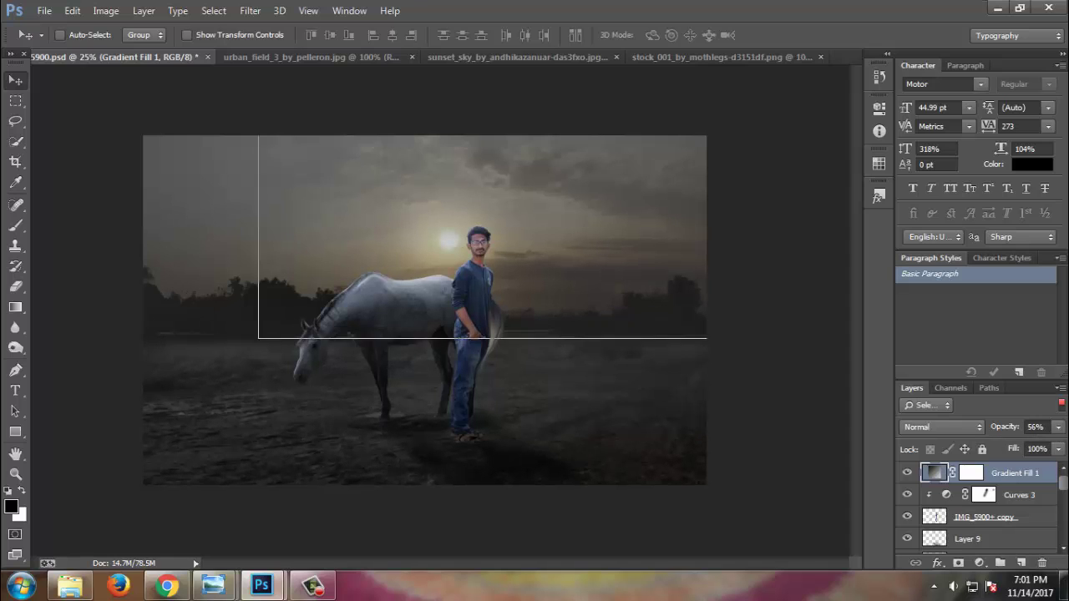
{"action": "key", "text": "ctrl+s"}
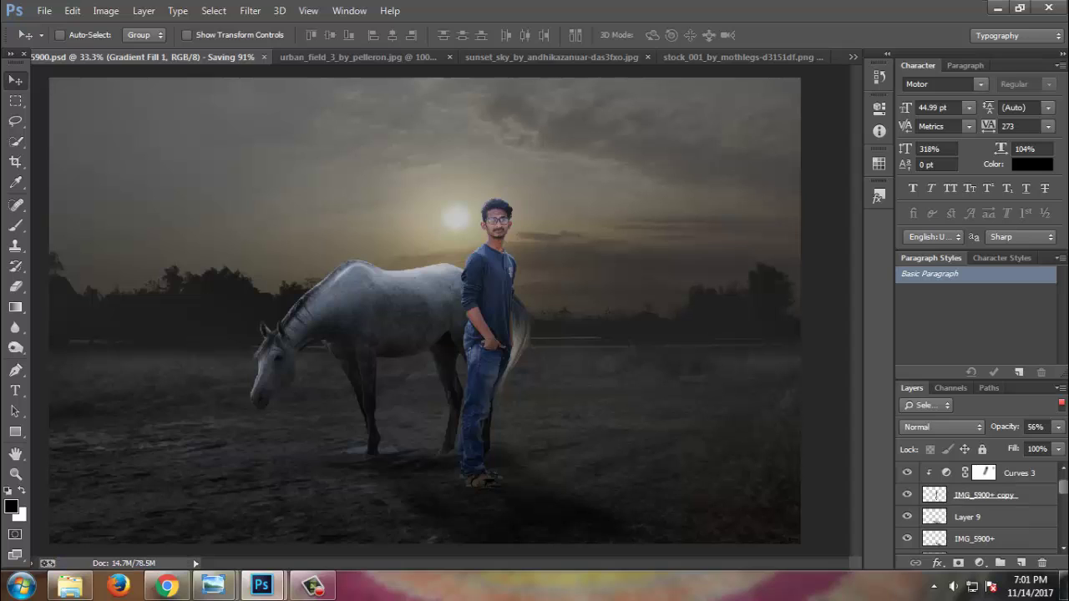
- Brush across the horizon band on Gradient Fill 1's layer mask
{"action": "left_click", "coordinate": [985, 495]}
{"action": "scroll", "coordinate": [978, 501], "scroll_direction": "up", "scroll_amount": 1}
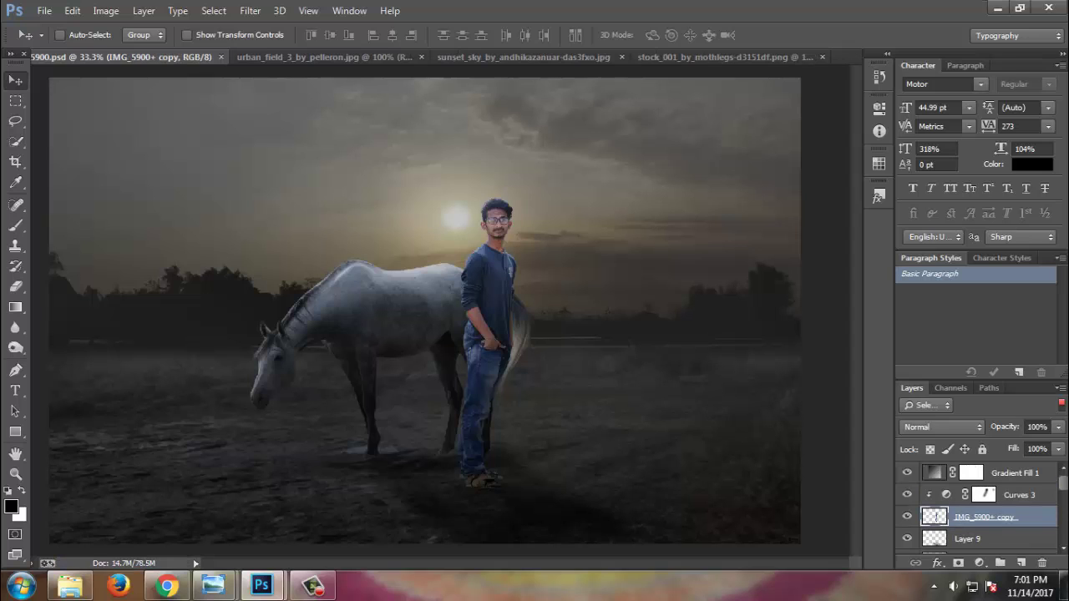
{"action": "key", "text": "b"}
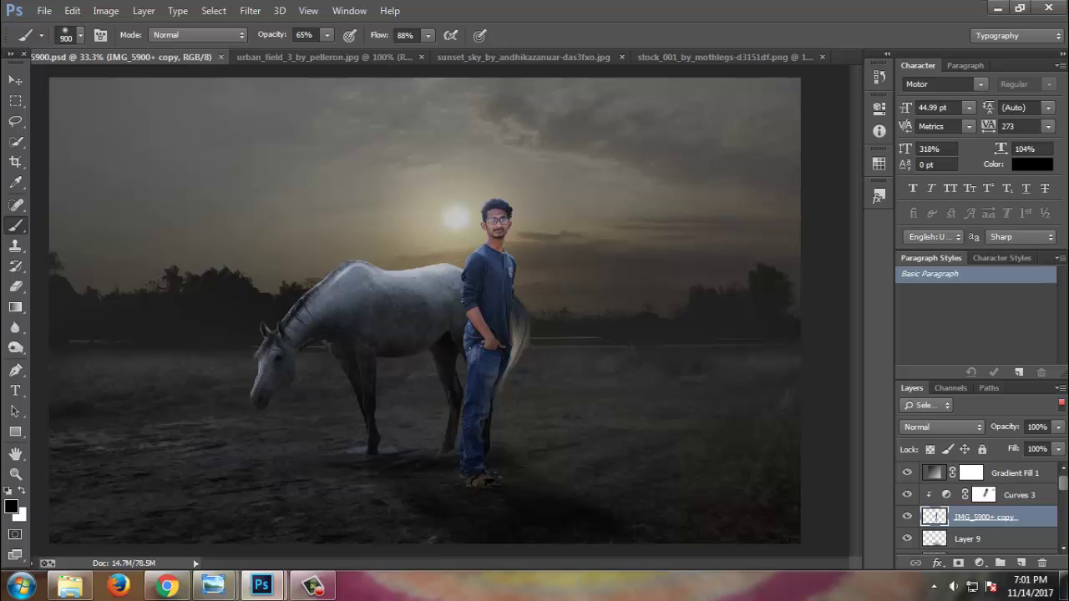
{"action": "left_click", "coordinate": [971, 473]}
{"action": "left_click_drag", "start_coordinate": [1005, 427], "coordinate": [969, 427]}
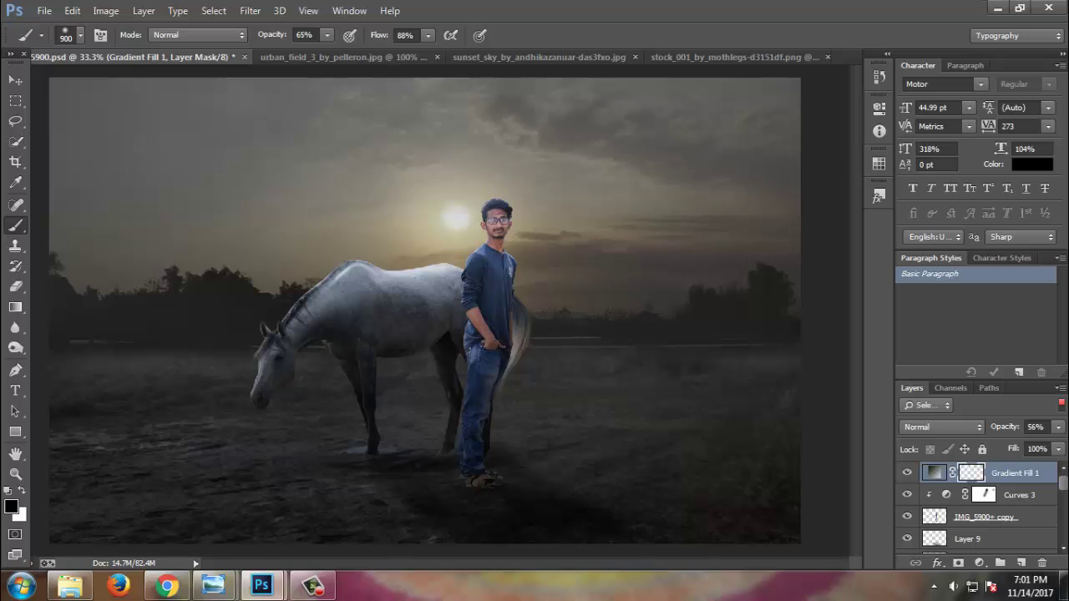
{"action": "left_click_drag", "start_coordinate": [87, 222], "coordinate": [584, 288]}
{"action": "left_click", "coordinate": [326, 35]}
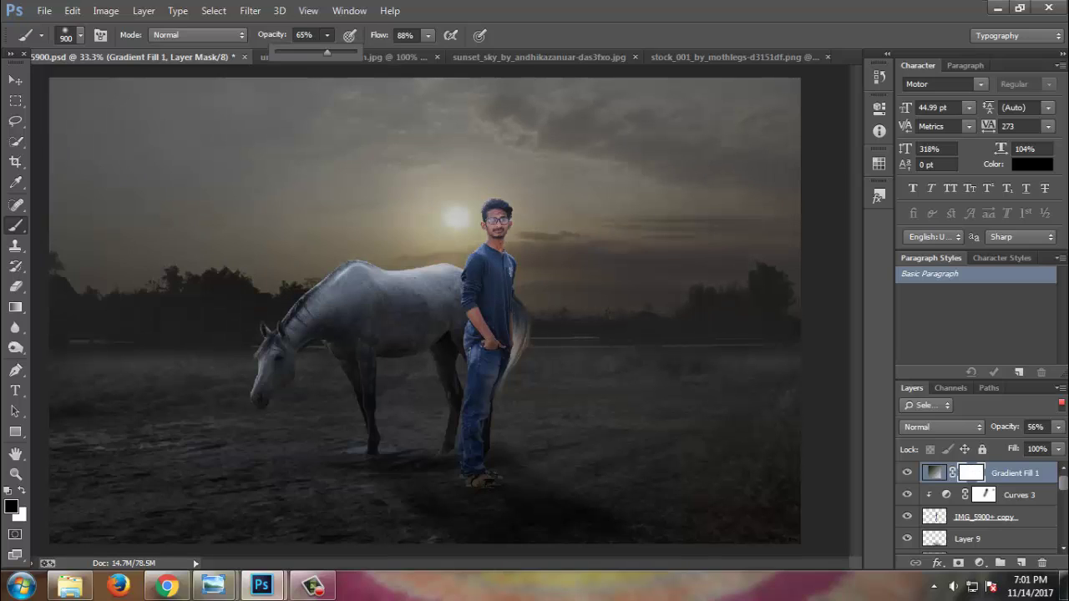
- Drag 54%-opacity diamond then linear gradients down from the sun on the mask, and save
{"action": "key", "text": "g"}
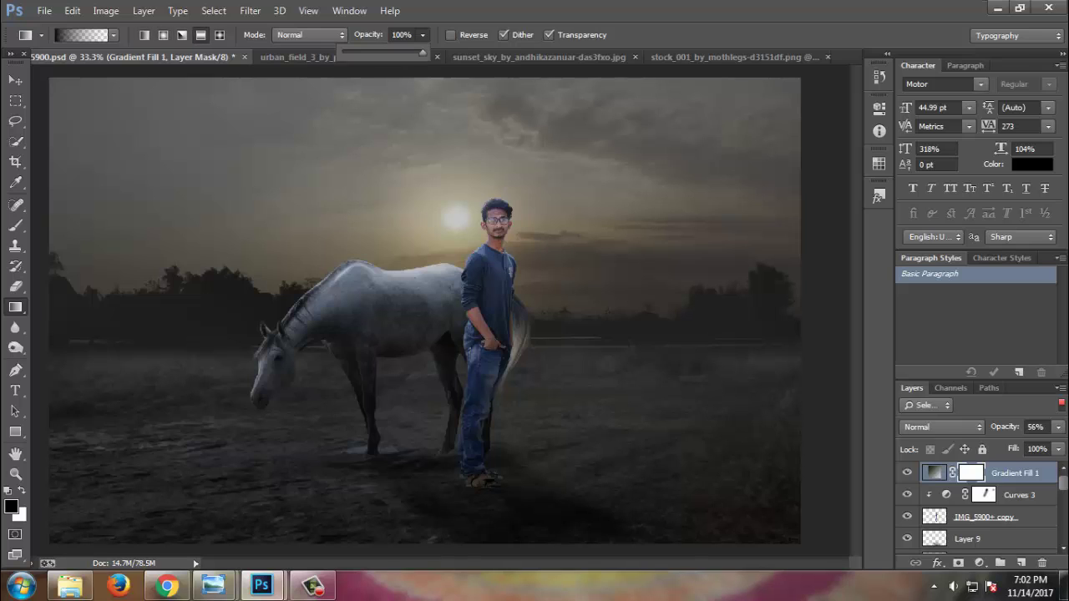
{"action": "left_click_drag", "start_coordinate": [423, 35], "coordinate": [387, 53]}
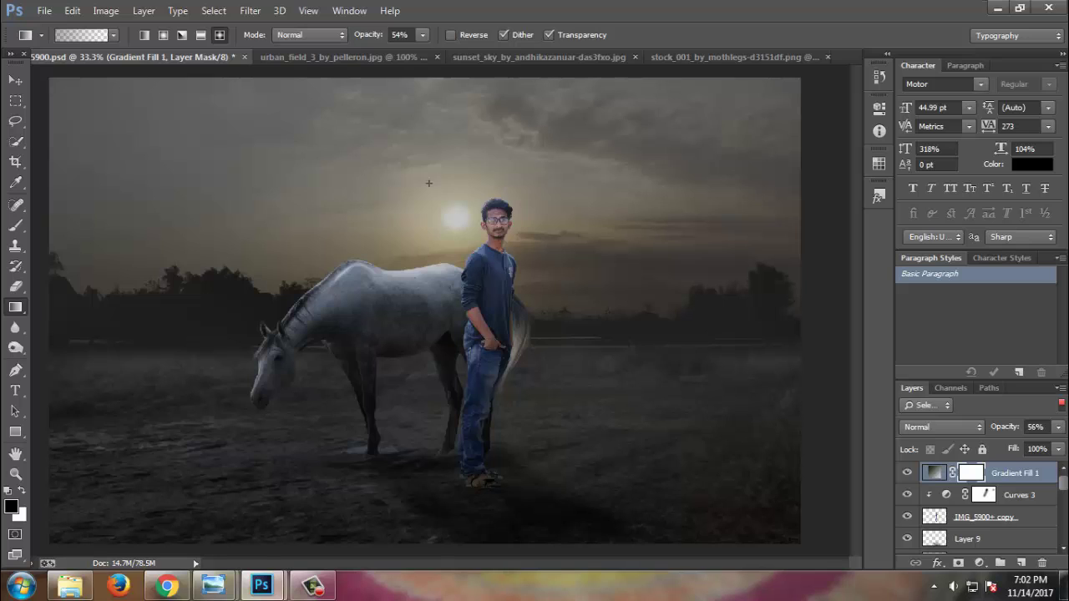
{"action": "left_click_drag", "start_coordinate": [429, 183], "coordinate": [428, 281]}
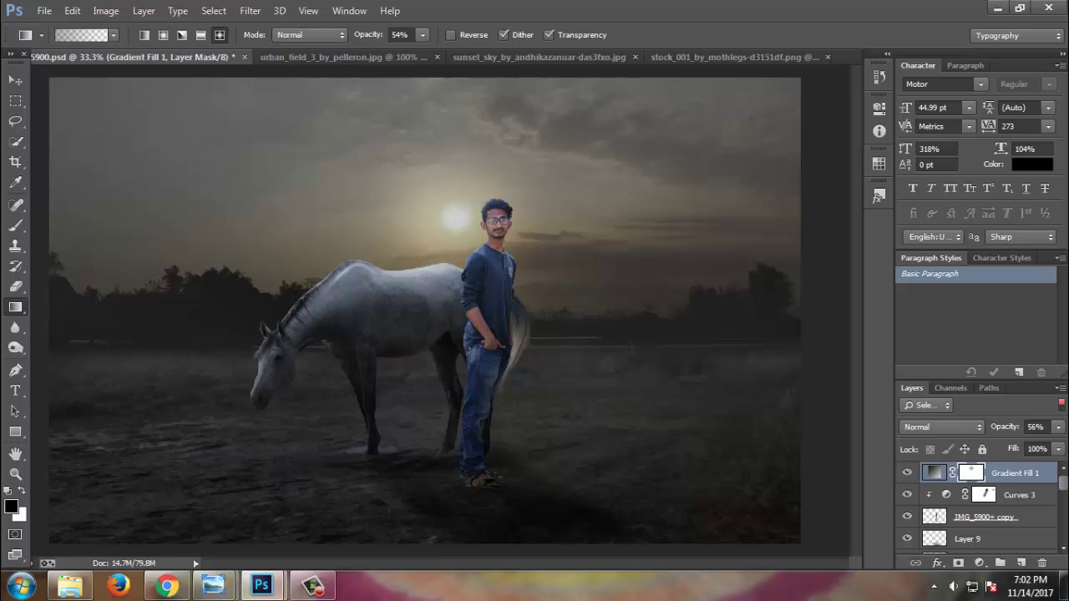
{"action": "left_click", "coordinate": [143, 35]}
{"action": "left_click_drag", "start_coordinate": [413, 210], "coordinate": [414, 327]}
{"action": "key", "text": "v"}
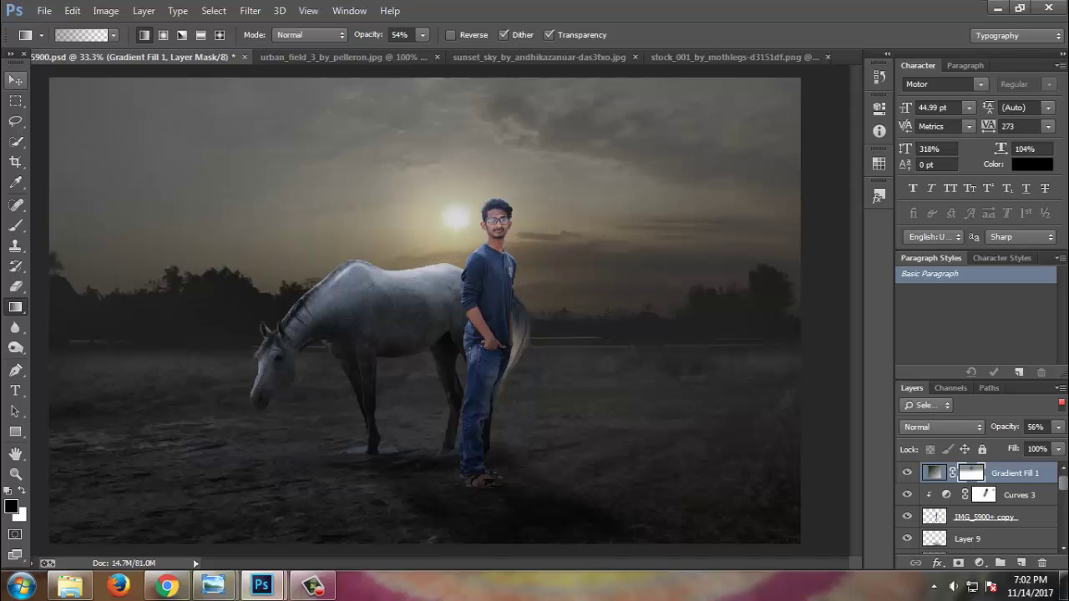
{"action": "key", "text": "ctrl+minus"}
{"action": "key", "text": "ctrl+s"}
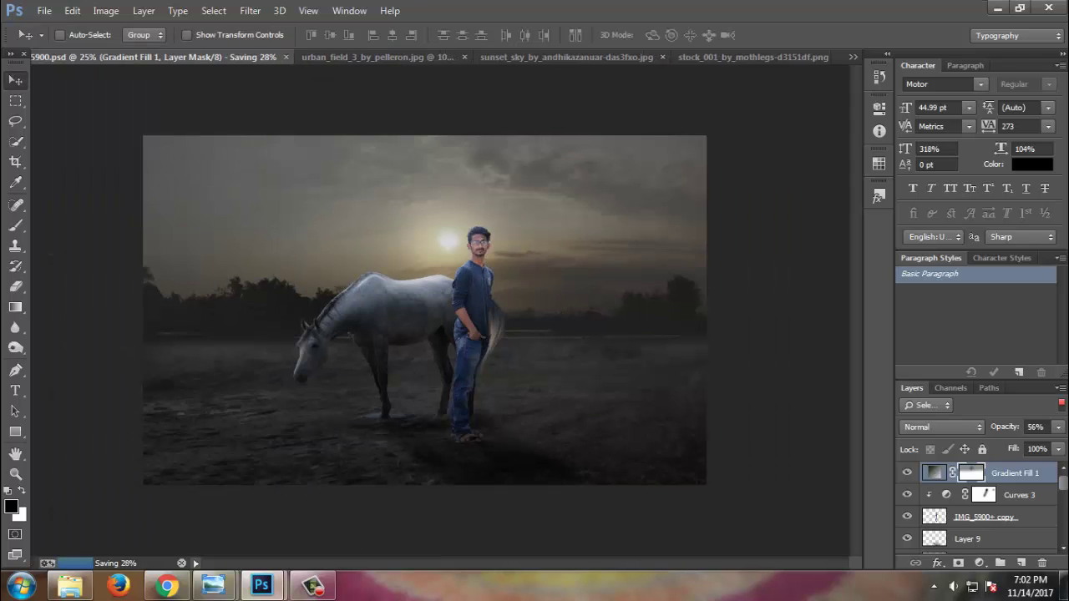
{"action": "key", "text": "ctrl+plus"}
{"action": "scroll", "coordinate": [977, 506], "scroll_direction": "down", "scroll_amount": 1}
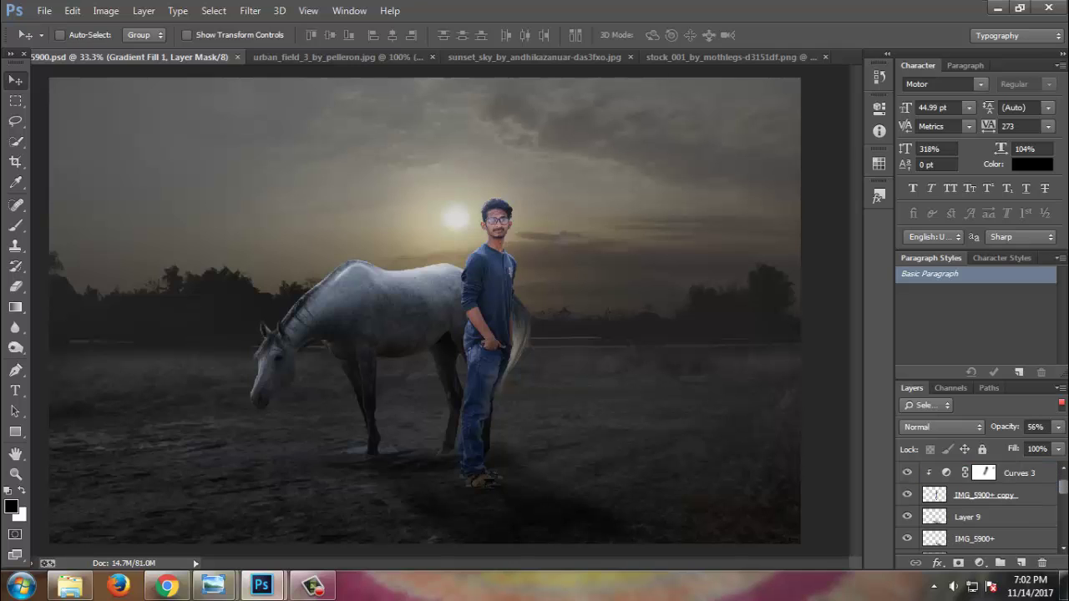
- Add Layer 10 clipped to the man, filled with 50% gray in Overlay mode
{"action": "left_click", "coordinate": [986, 494]}
{"action": "left_click", "coordinate": [1021, 563]}
{"action": "key", "text": "ctrl+alt+g"}
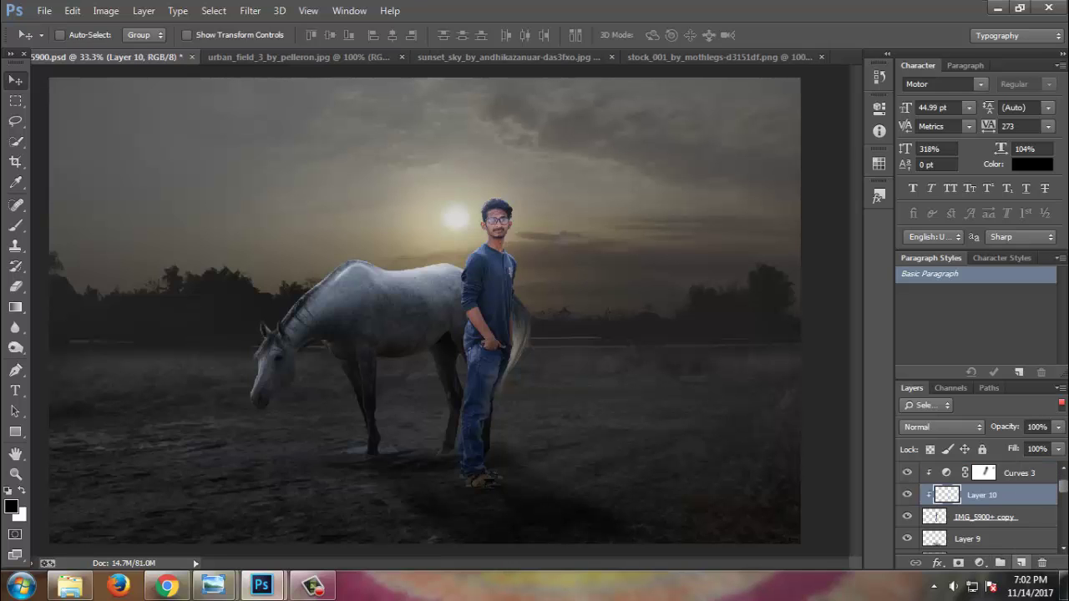
{"action": "key", "text": "shift+F5"}
{"action": "key", "text": "Return"}
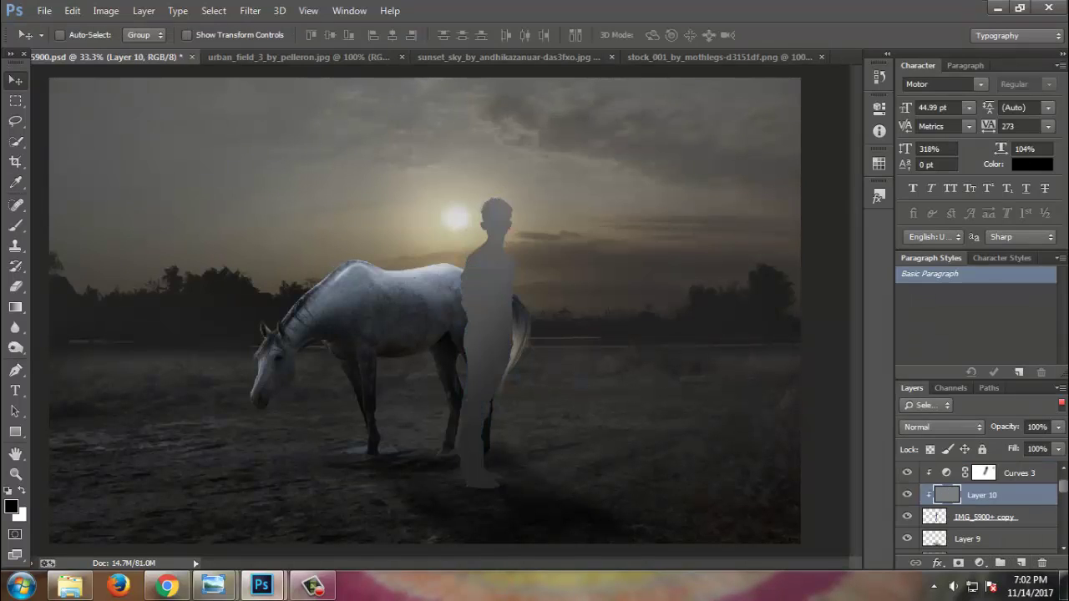
{"action": "left_click", "coordinate": [942, 427]}
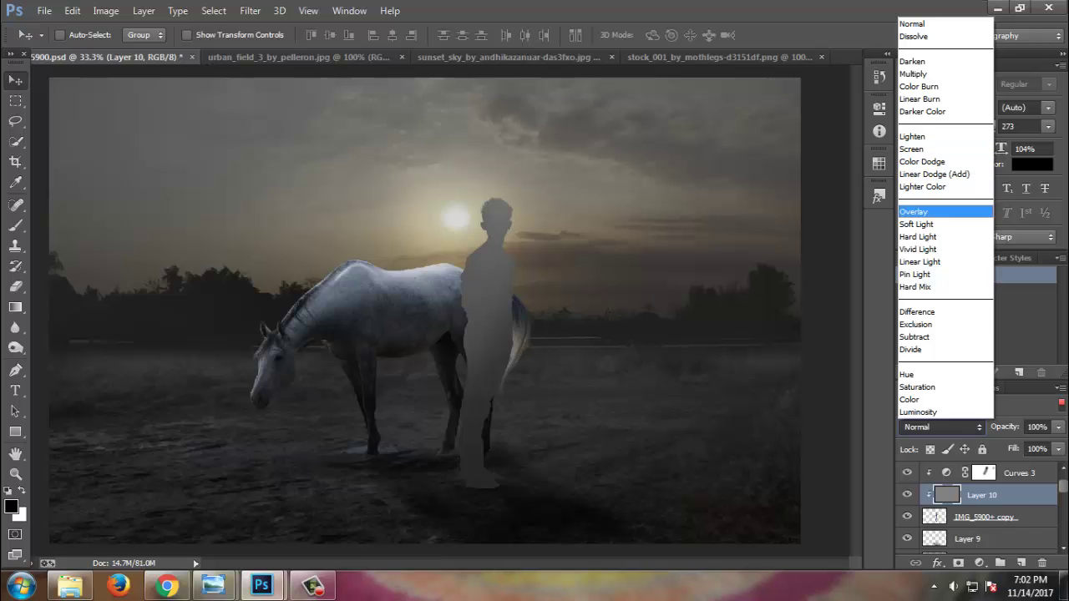
{"action": "left_click", "coordinate": [914, 211]}
{"action": "scroll", "coordinate": [569, 220], "scroll_direction": "up", "scroll_amount": 4}
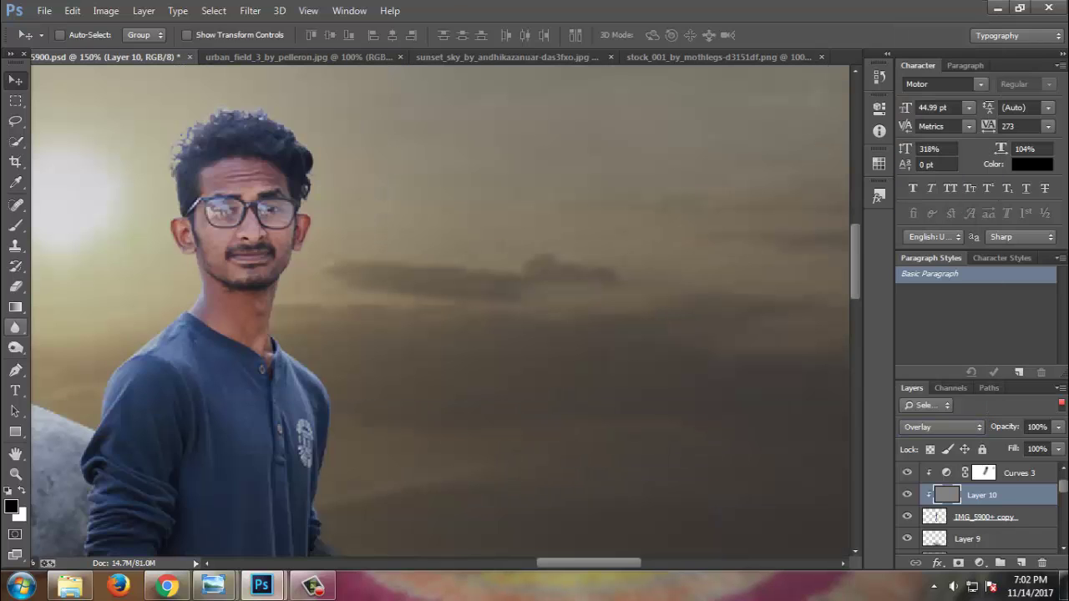
- Dodge the man's eyebrow, left shoulder, neck and cheek on Layer 10
{"action": "left_click", "coordinate": [15, 328]}
{"action": "left_click", "coordinate": [15, 348]}
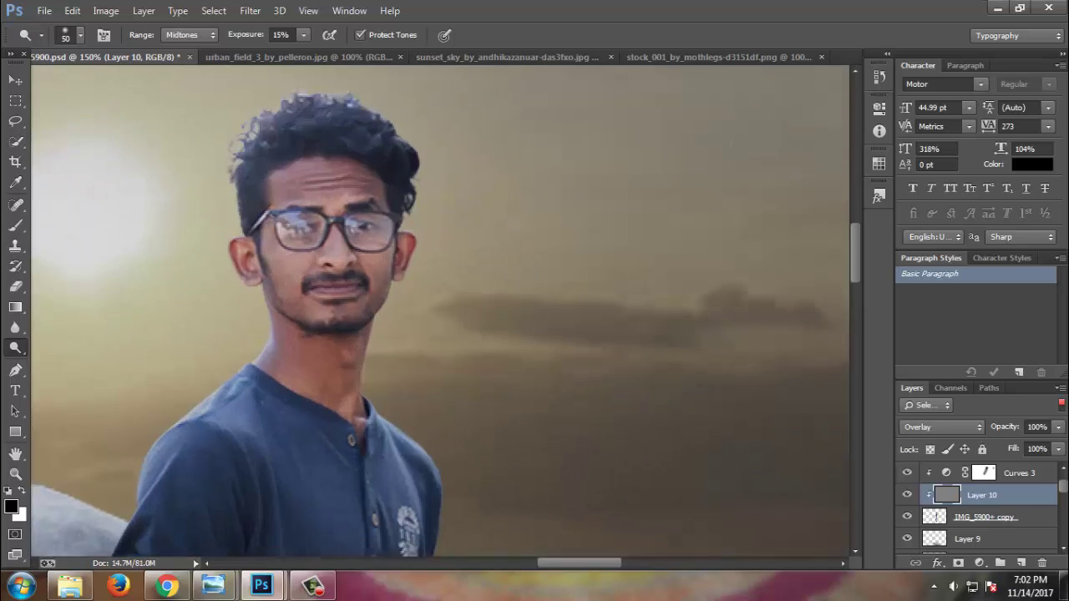
{"action": "key", "text": "ctrl+plus"}
{"action": "key", "text": "bracketleft"}
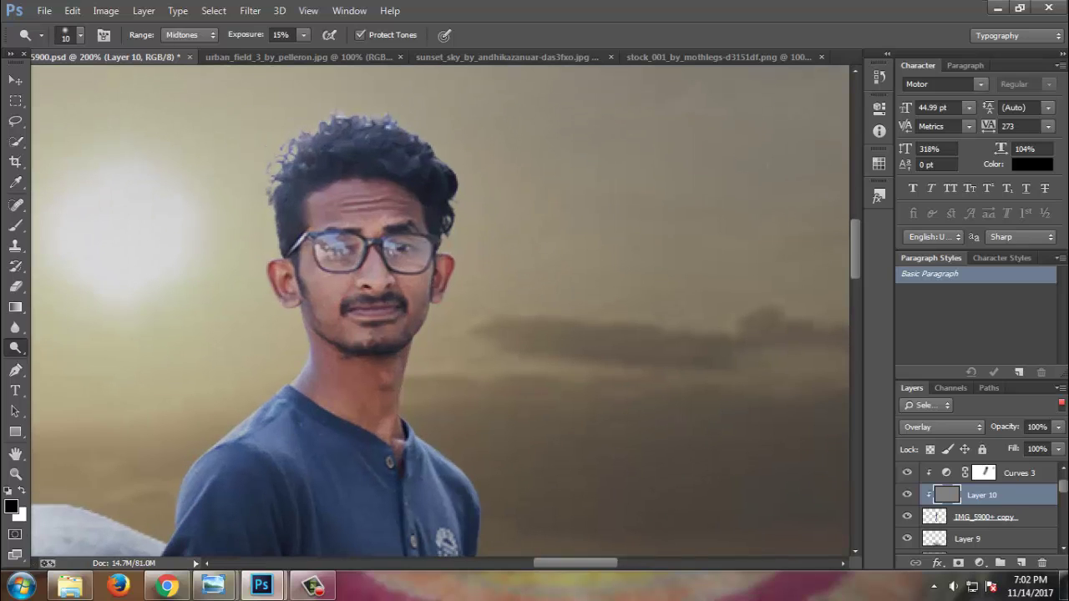
{"action": "key", "text": "bracketleft"}
{"action": "key", "text": "bracketright"}
{"action": "key", "text": "bracketright"}
{"action": "key", "text": "bracketright"}
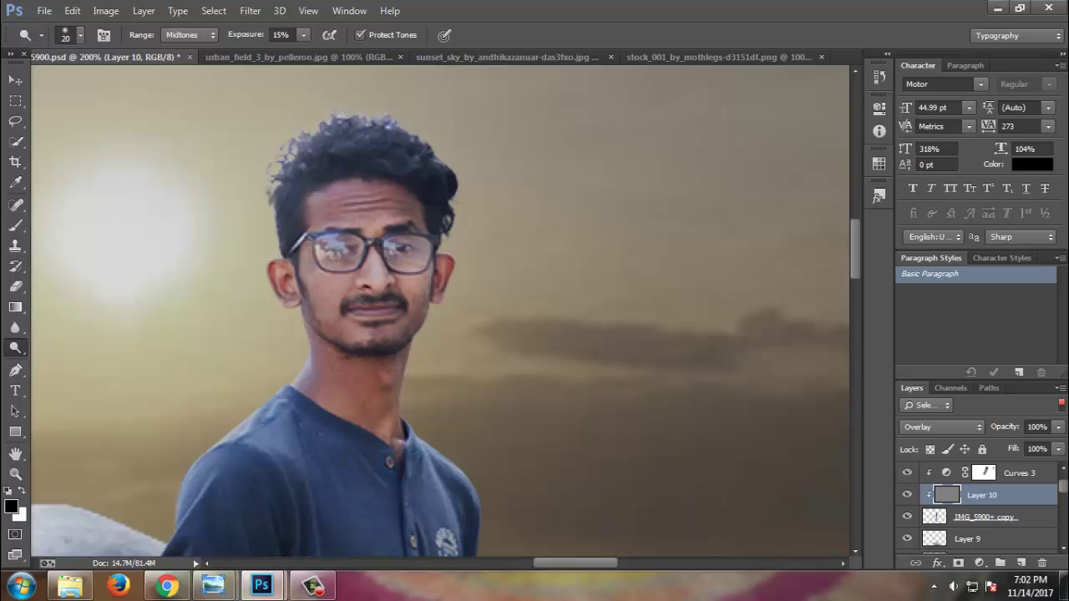
{"action": "left_click", "coordinate": [392, 223]}
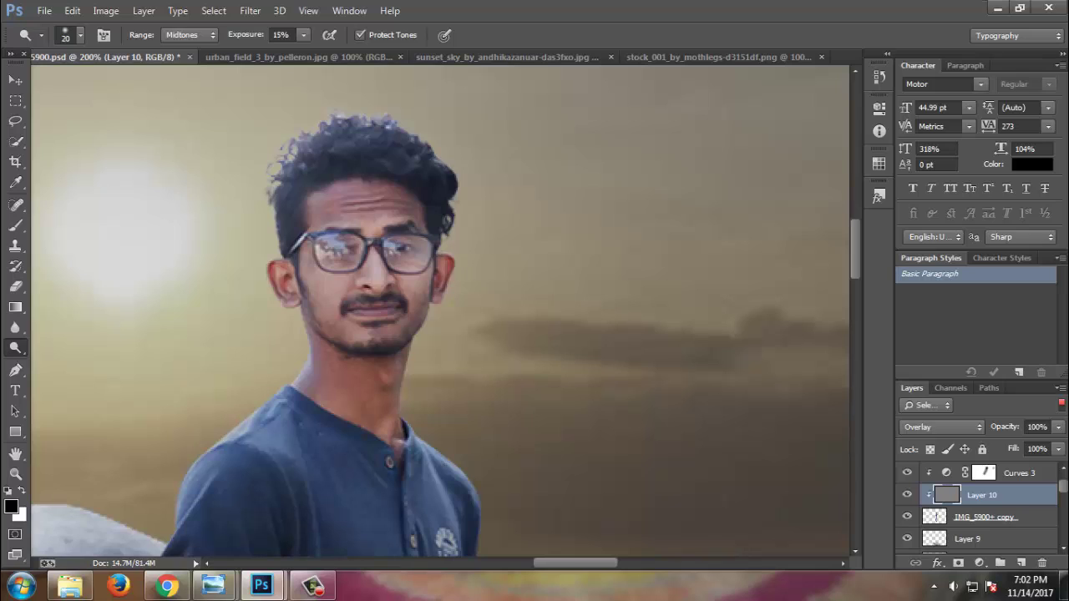
{"action": "key", "text": "bracketright"}
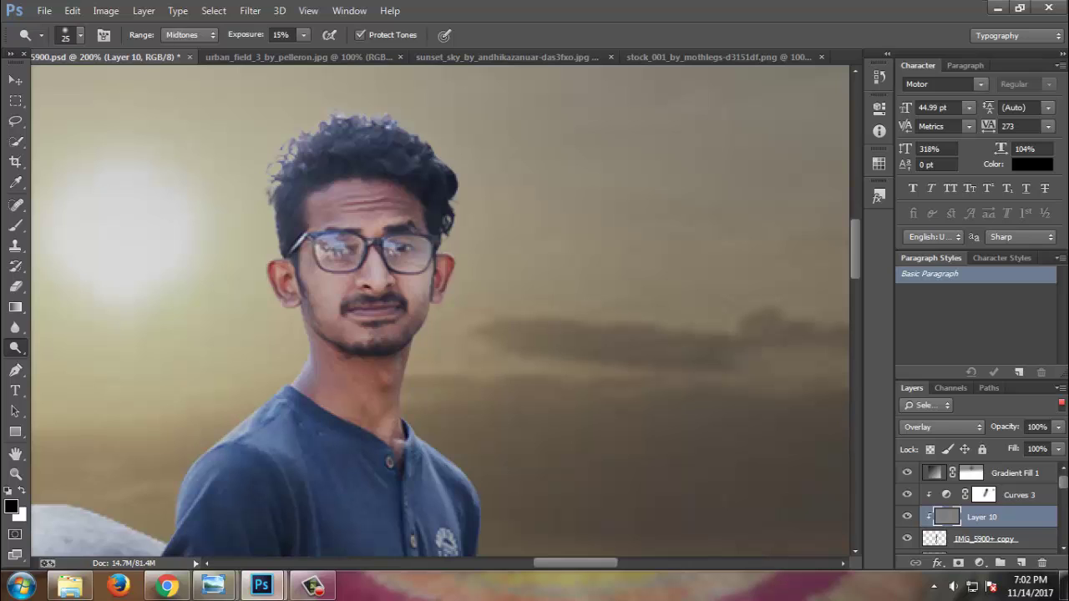
{"action": "left_click", "coordinate": [192, 506]}
{"action": "left_click", "coordinate": [283, 410]}
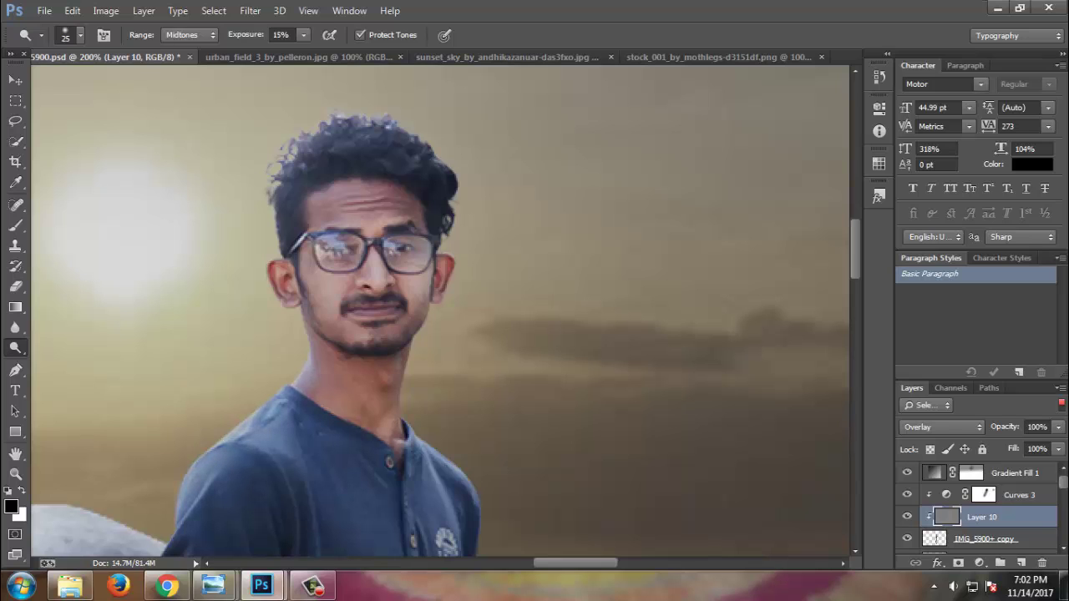
{"action": "left_click", "coordinate": [307, 300]}
- Reframe the view around the man and enlarge the dodge brush to 45
{"action": "scroll", "coordinate": [441, 311], "scroll_direction": "down", "scroll_amount": 5}
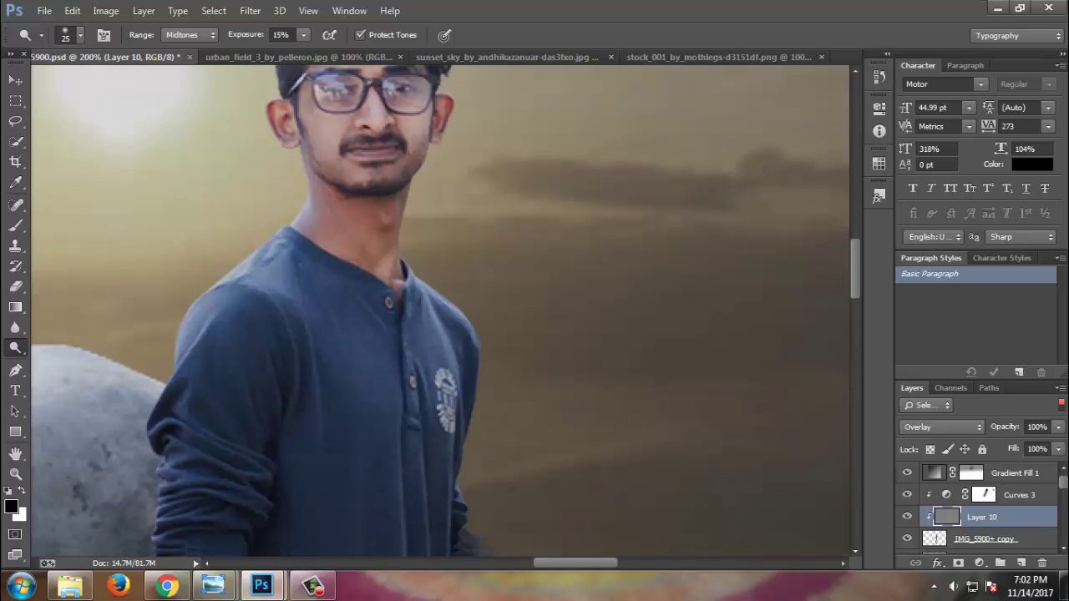
{"action": "scroll", "coordinate": [441, 311], "scroll_direction": "down", "scroll_amount": 1}
{"action": "left_click_drag", "start_coordinate": [382, 245], "coordinate": [359, 255]}
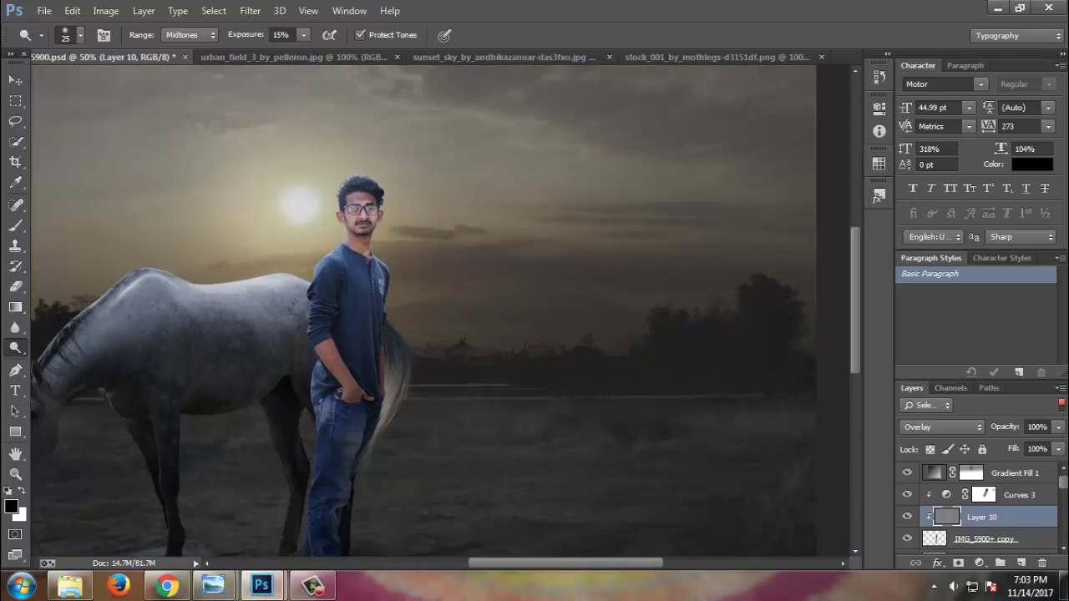
{"action": "left_click_drag", "start_coordinate": [357, 165], "coordinate": [393, 165]}
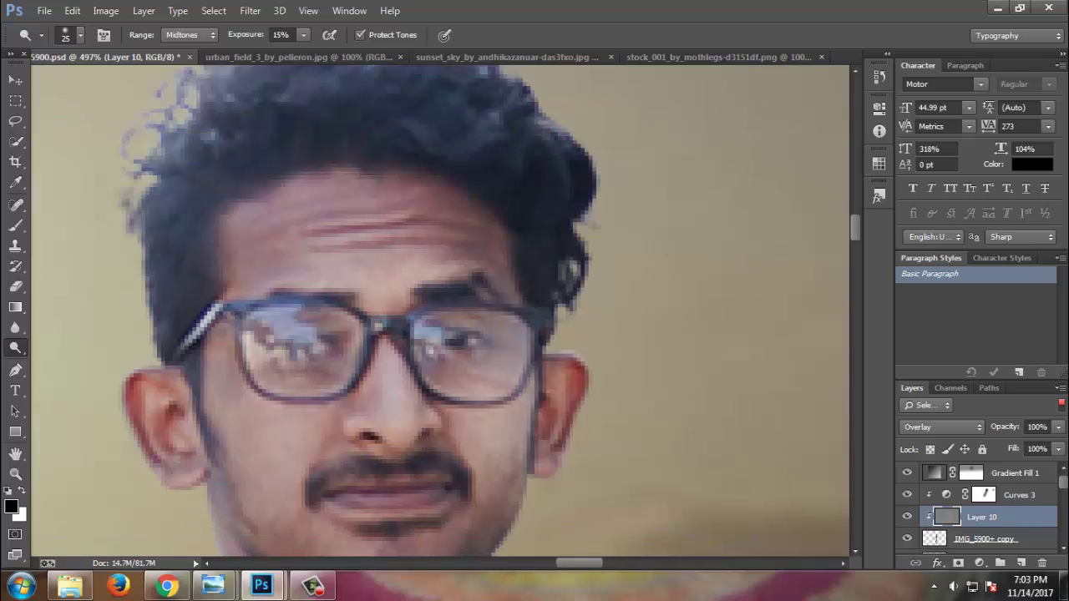
{"action": "left_click_drag", "start_coordinate": [370, 331], "coordinate": [370, 331]}
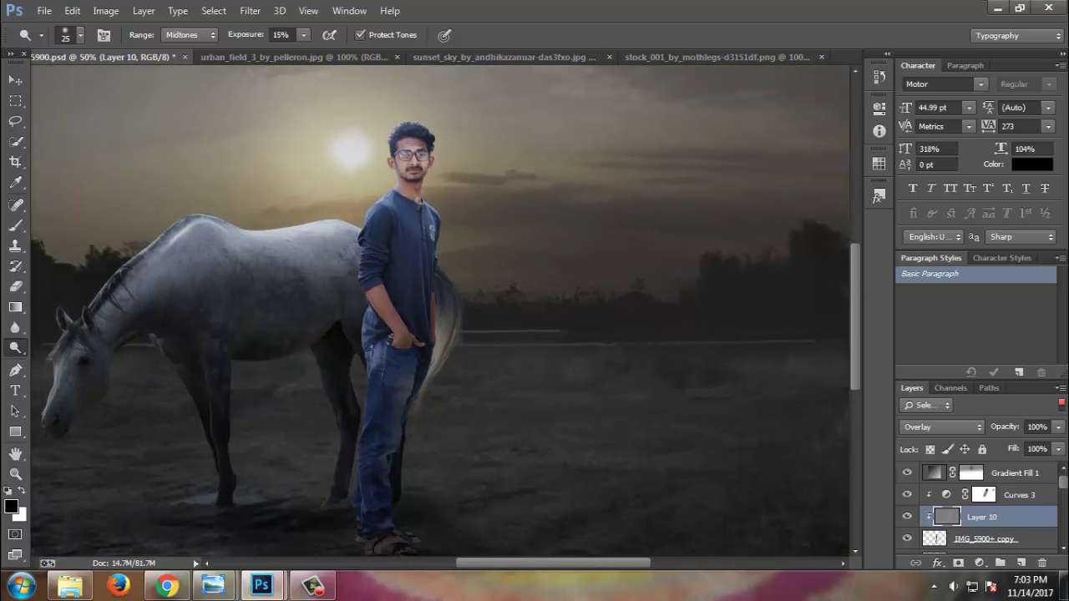
{"action": "left_click_drag", "start_coordinate": [60, 139], "coordinate": [794, 477]}
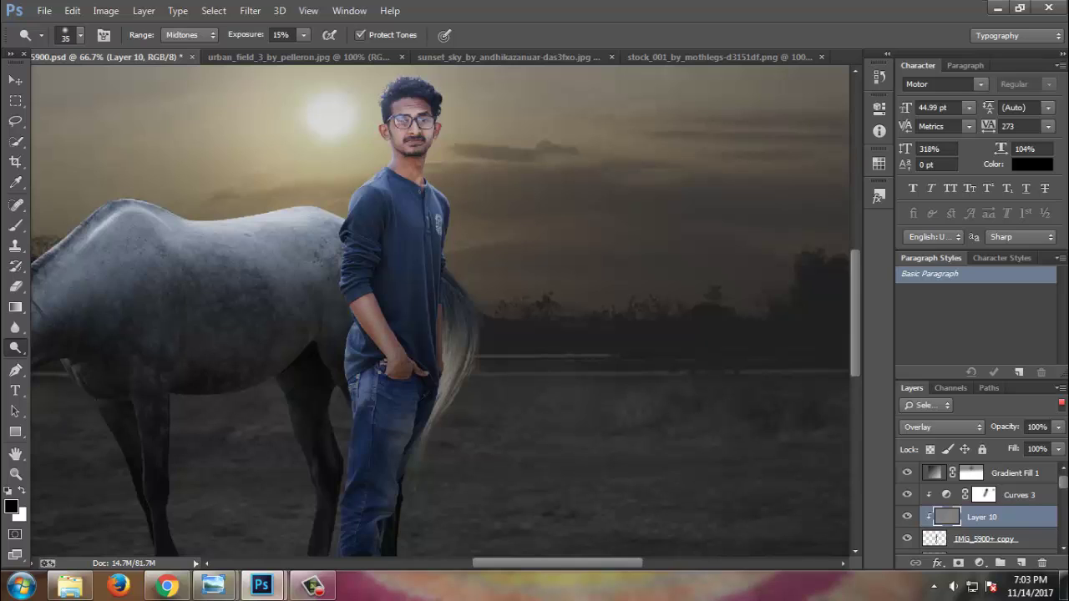
{"action": "key", "text": "bracketright"}
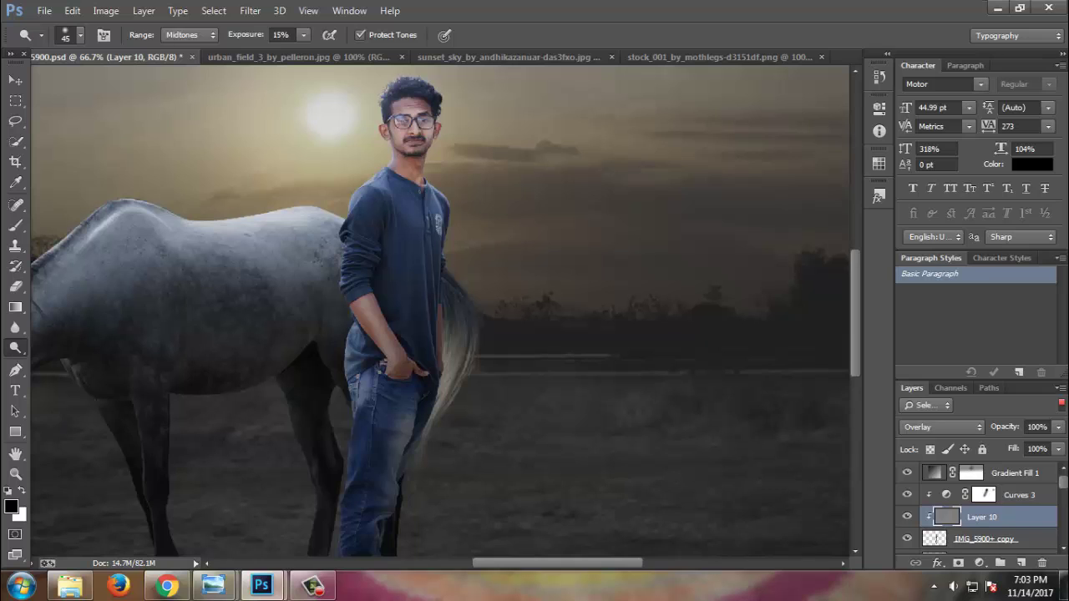
- Compare Screen against Overlay, keep Layer 10 in Overlay at 68% opacity, and save
{"action": "left_click", "coordinate": [942, 427]}
{"action": "left_click", "coordinate": [936, 146]}
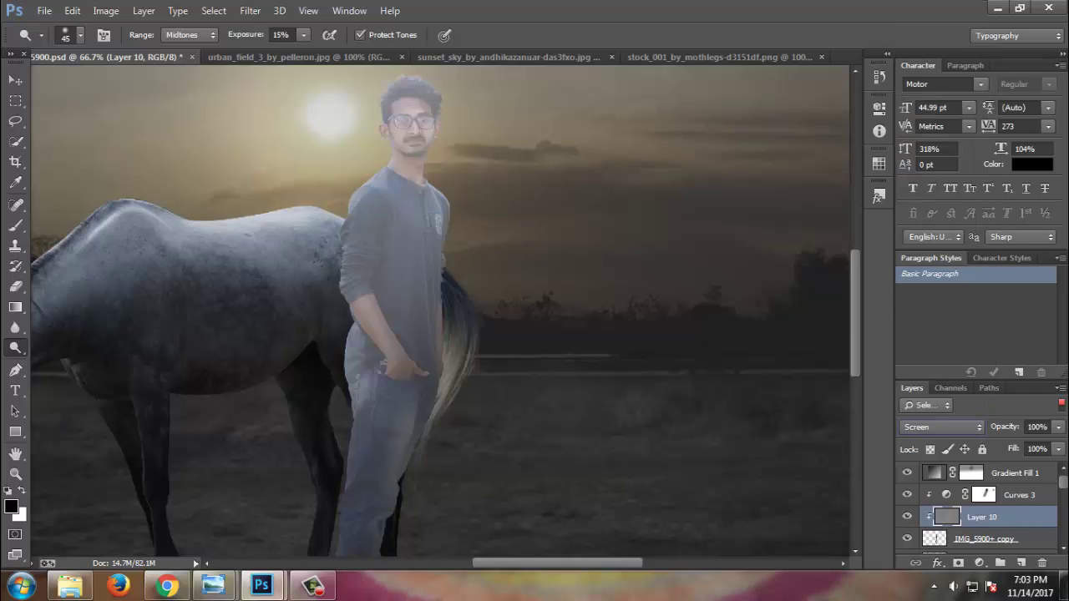
{"action": "left_click", "coordinate": [942, 427]}
{"action": "left_click", "coordinate": [919, 209]}
{"action": "left_click", "coordinate": [1059, 427]}
{"action": "left_click_drag", "start_coordinate": [1056, 446], "coordinate": [1032, 445]}
{"action": "key", "text": "ctrl+minus"}
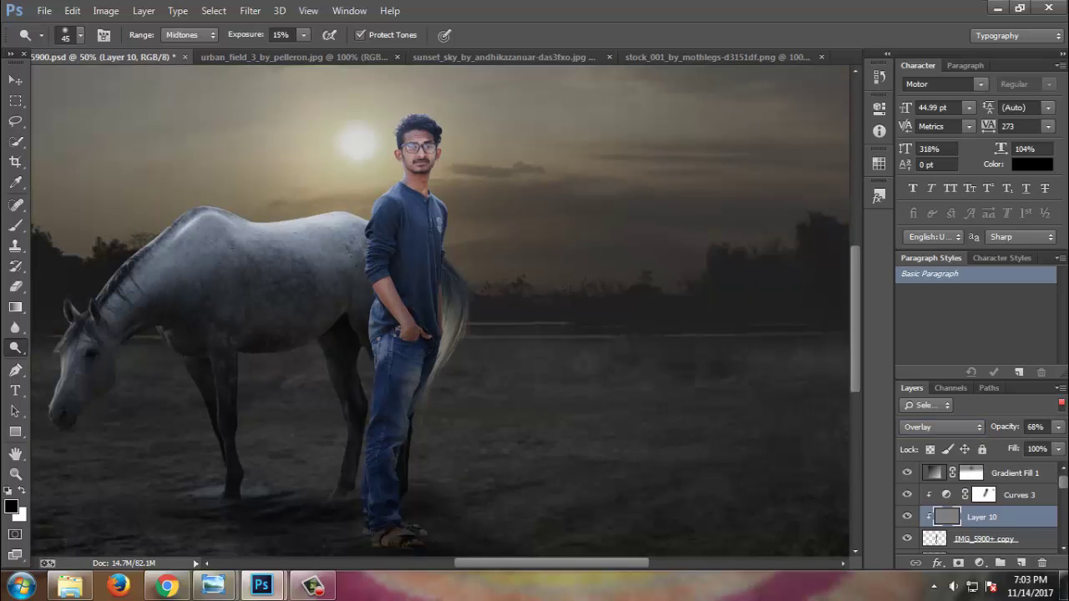
{"action": "key", "text": "v"}
{"action": "key", "text": "ctrl+s"}
- Reduce Gradient Fill 1's gradient scale to 41%
{"action": "key", "text": "ctrl+minus"}
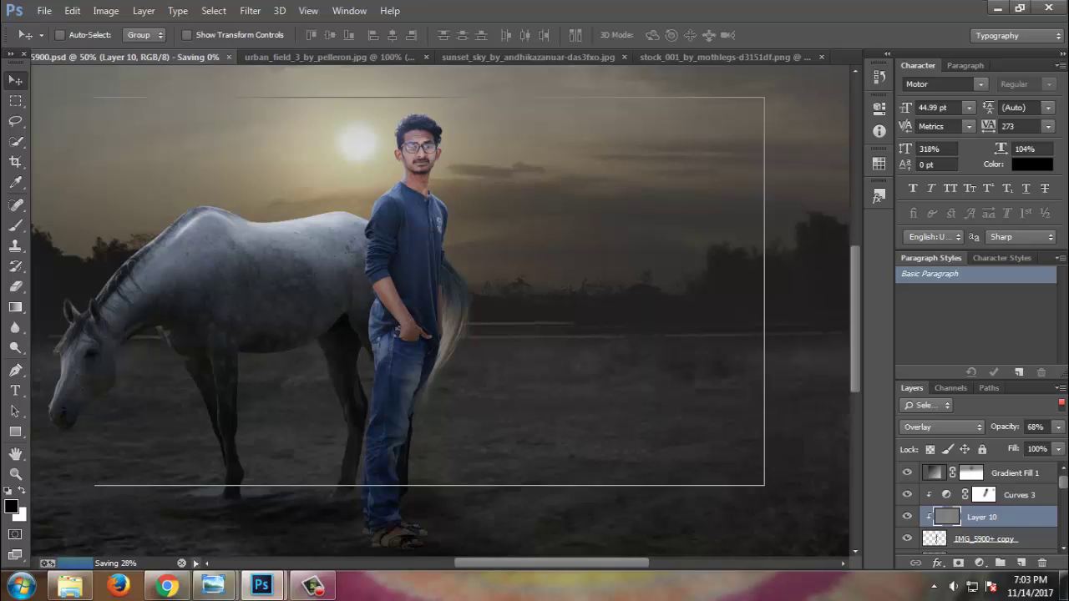
{"action": "key", "text": "ctrl+minus"}
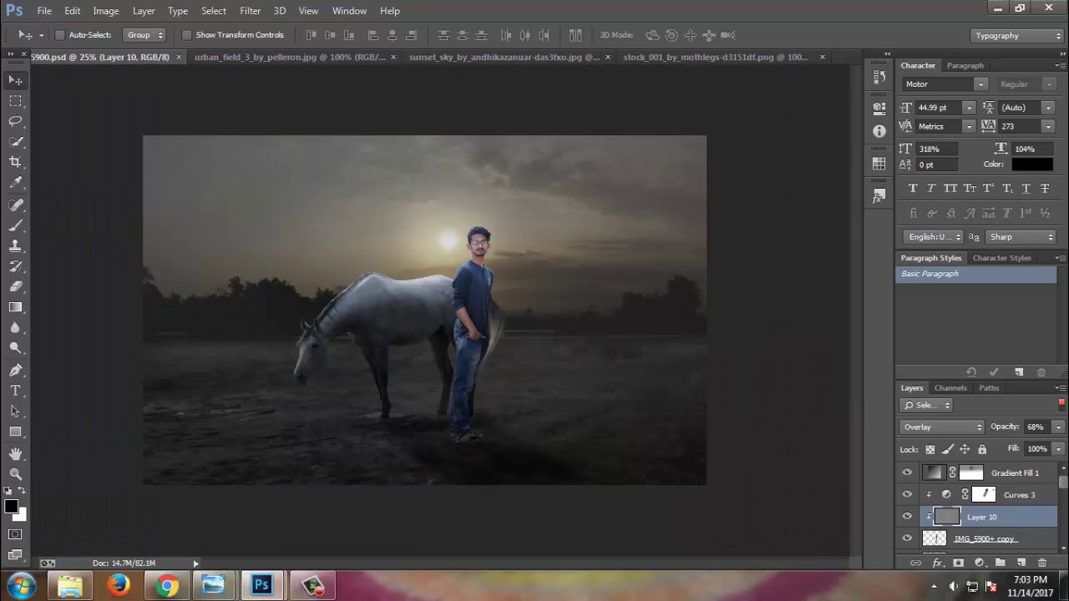
{"action": "double_click", "coordinate": [934, 473]}
{"action": "left_click", "coordinate": [714, 182]}
{"action": "left_click_drag", "start_coordinate": [717, 201], "coordinate": [709, 201]}
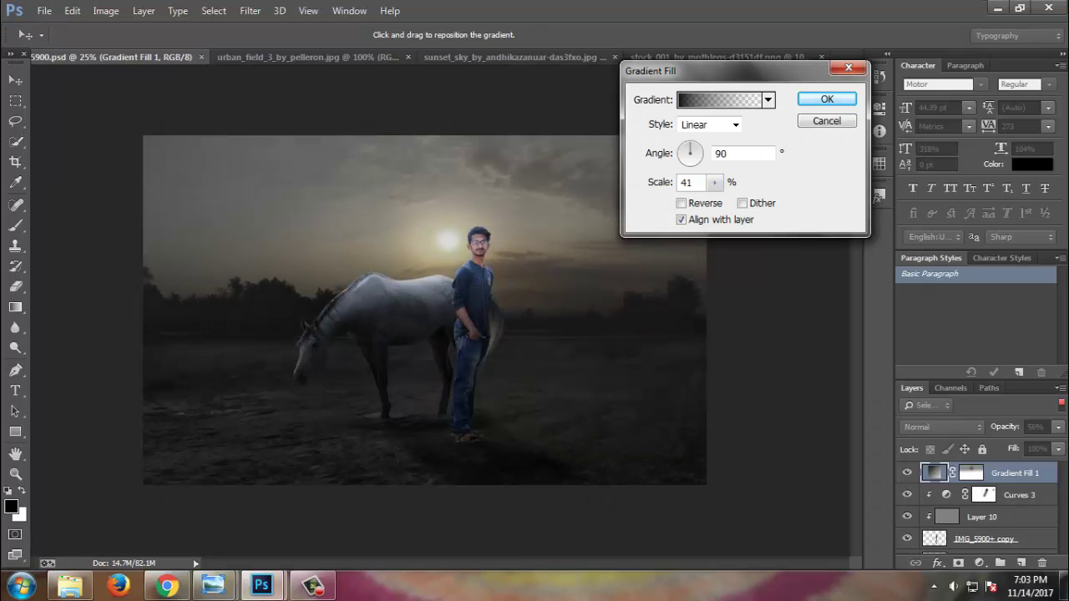
{"action": "key", "text": "Return"}
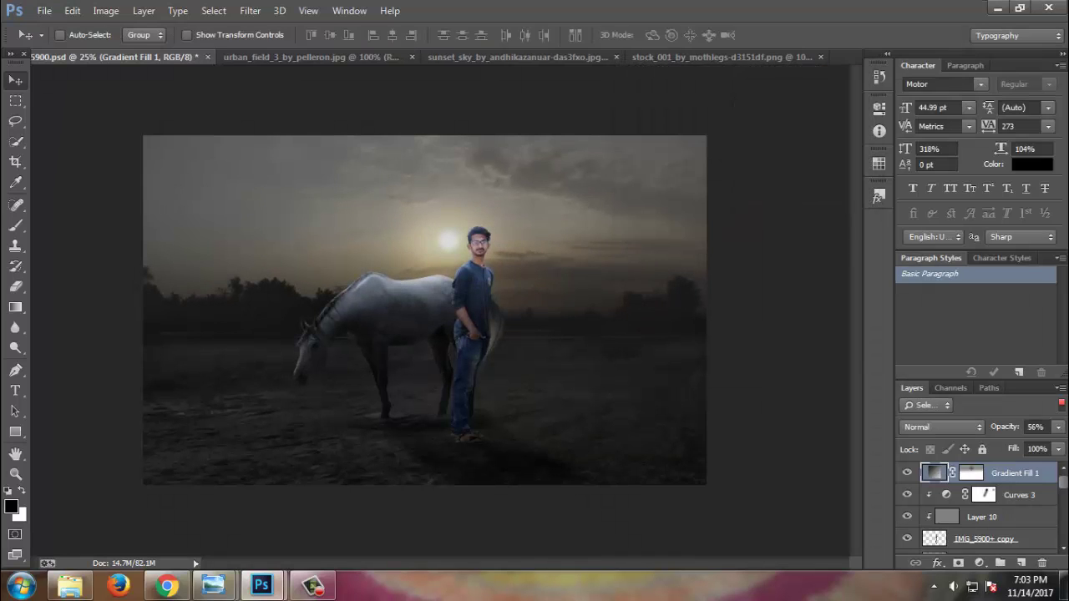
- Mask the gradient off the horse's head with a 28% opacity, 48% flow brush
{"action": "key", "text": "b"}
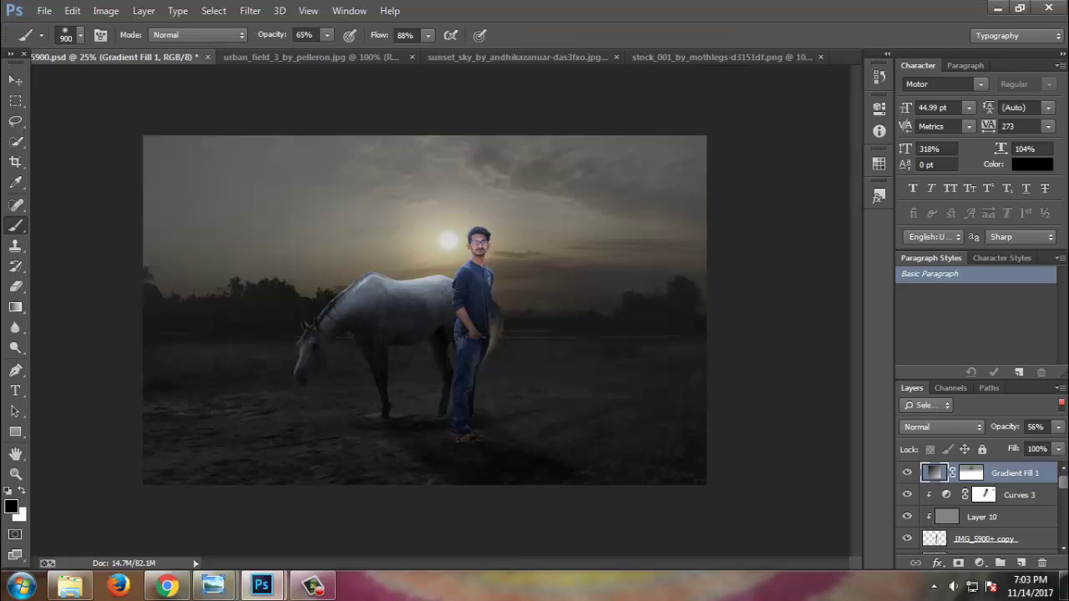
{"action": "left_click", "coordinate": [971, 473]}
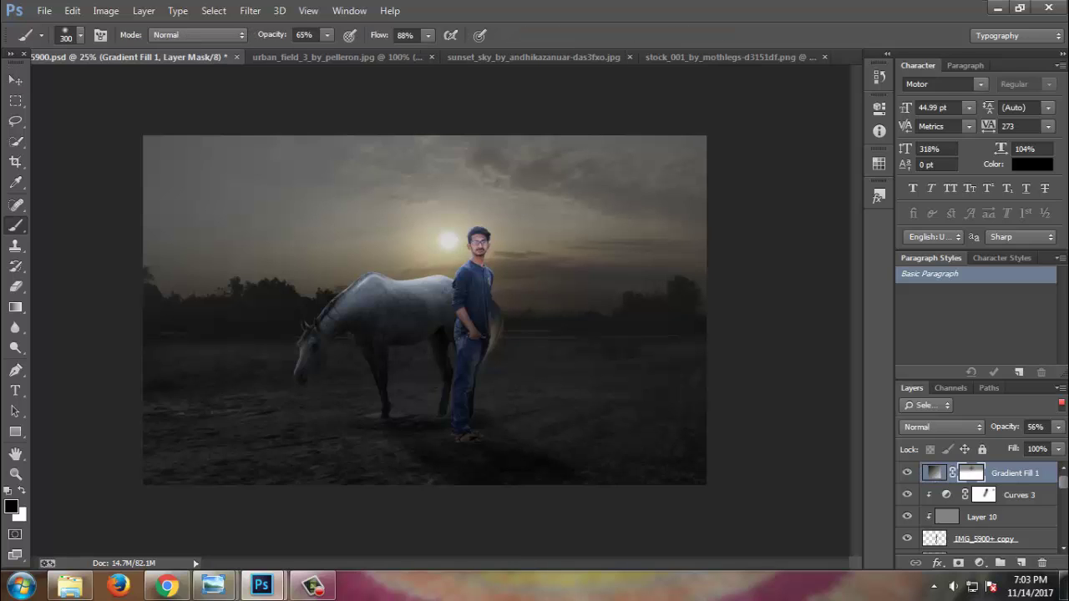
{"action": "left_click_drag", "start_coordinate": [319, 334], "coordinate": [300, 365]}
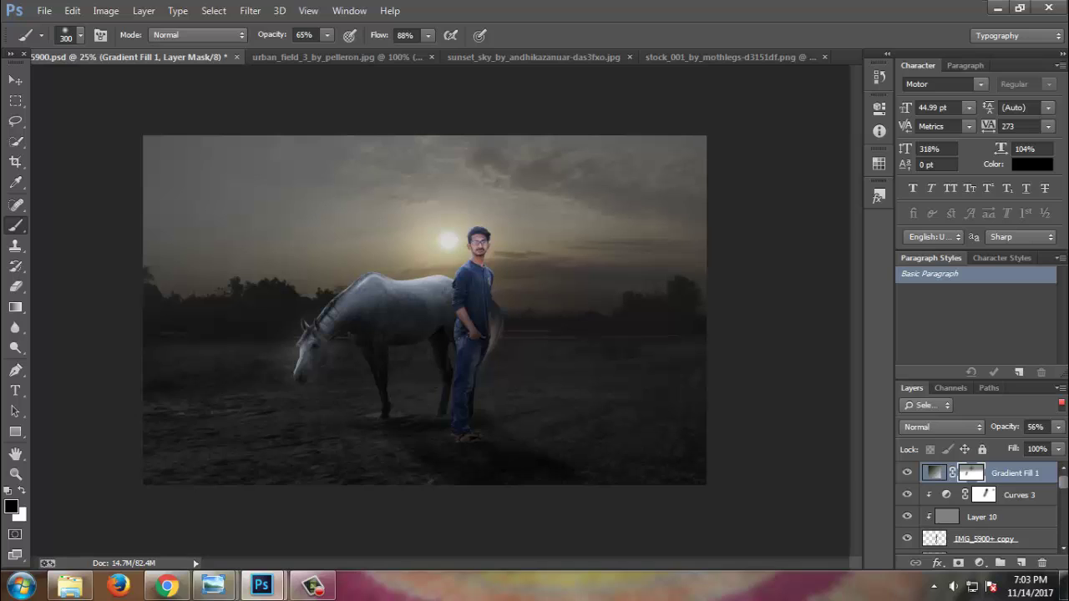
{"action": "left_click_drag", "start_coordinate": [326, 34], "coordinate": [299, 51]}
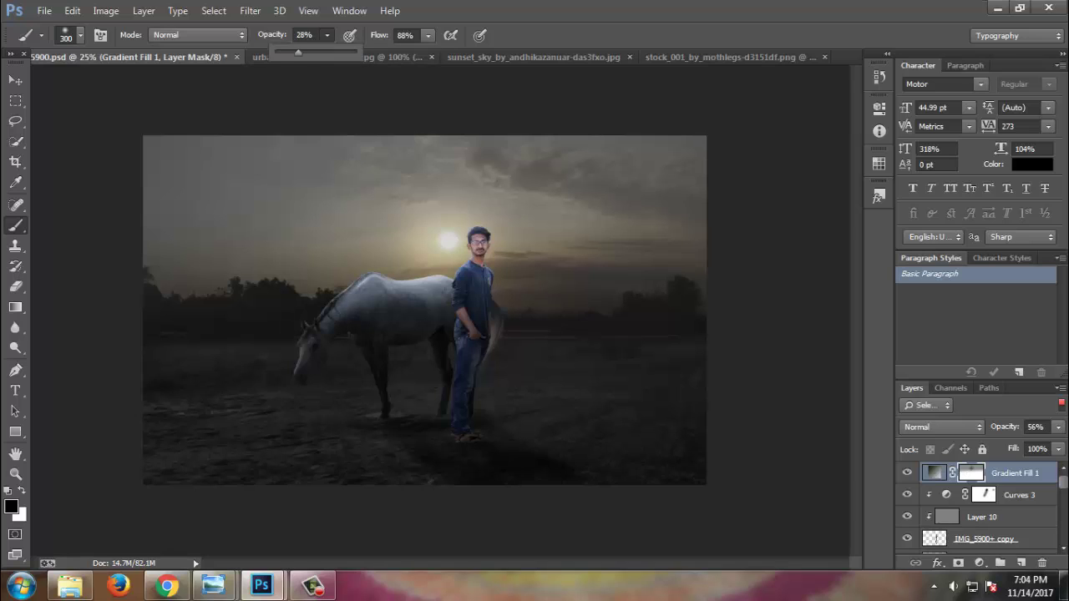
{"action": "left_click_drag", "start_coordinate": [427, 35], "coordinate": [401, 55]}
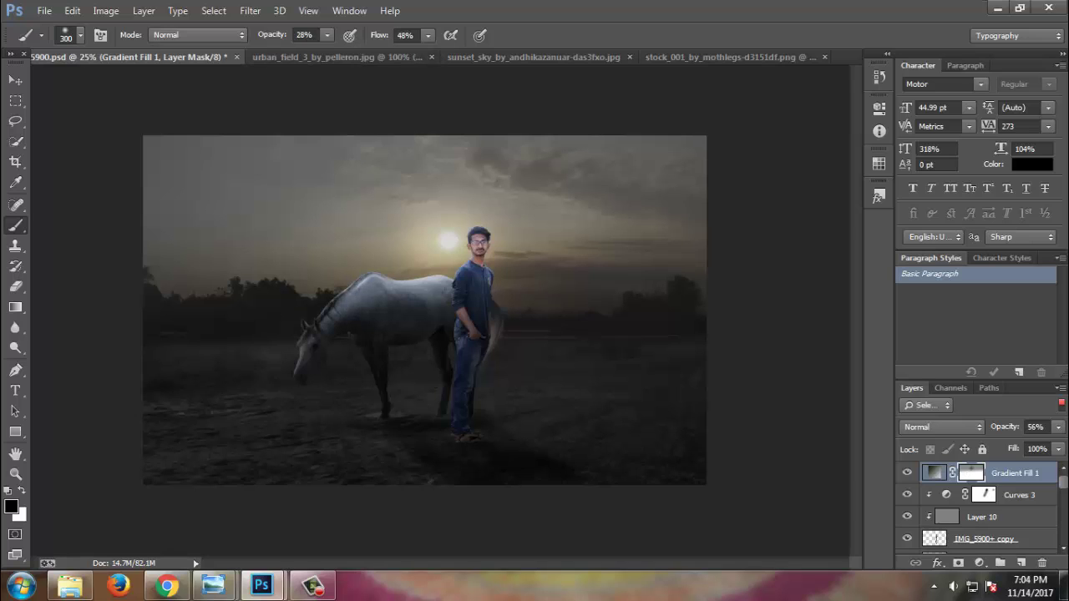
- Save the composite and compare it at different zoom levels
{"action": "key", "text": "v"}
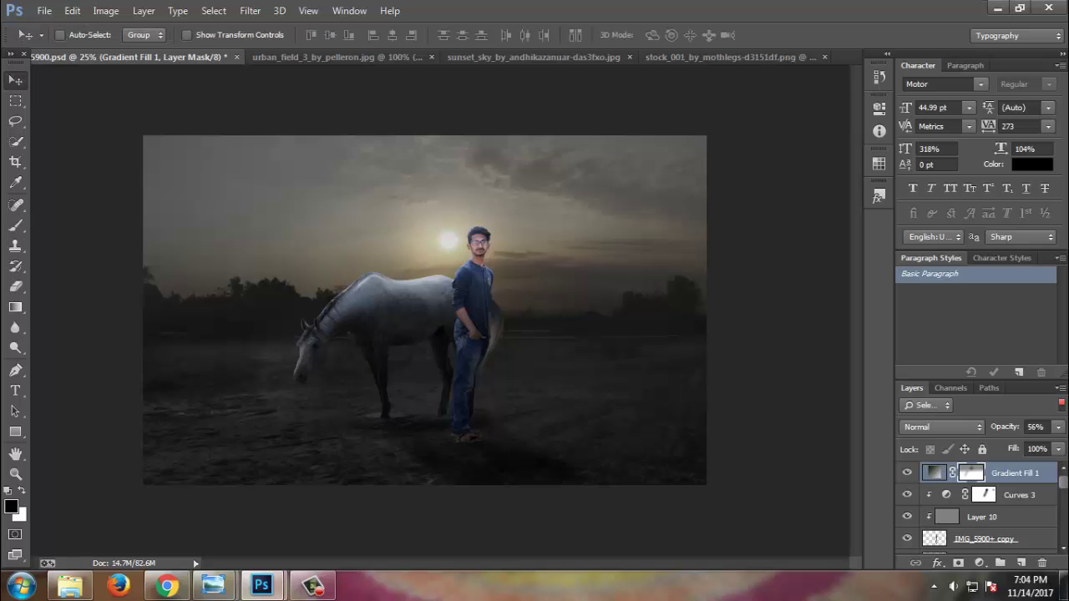
{"action": "key", "text": "ctrl+minus"}
{"action": "key", "text": "ctrl+s"}
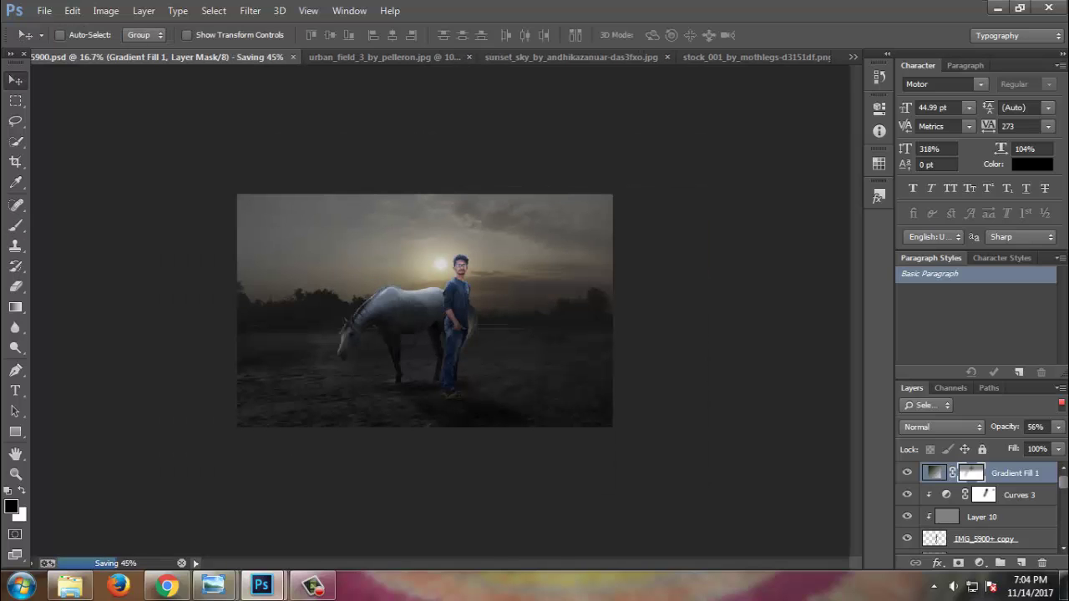
{"action": "key", "text": "ctrl+plus"}
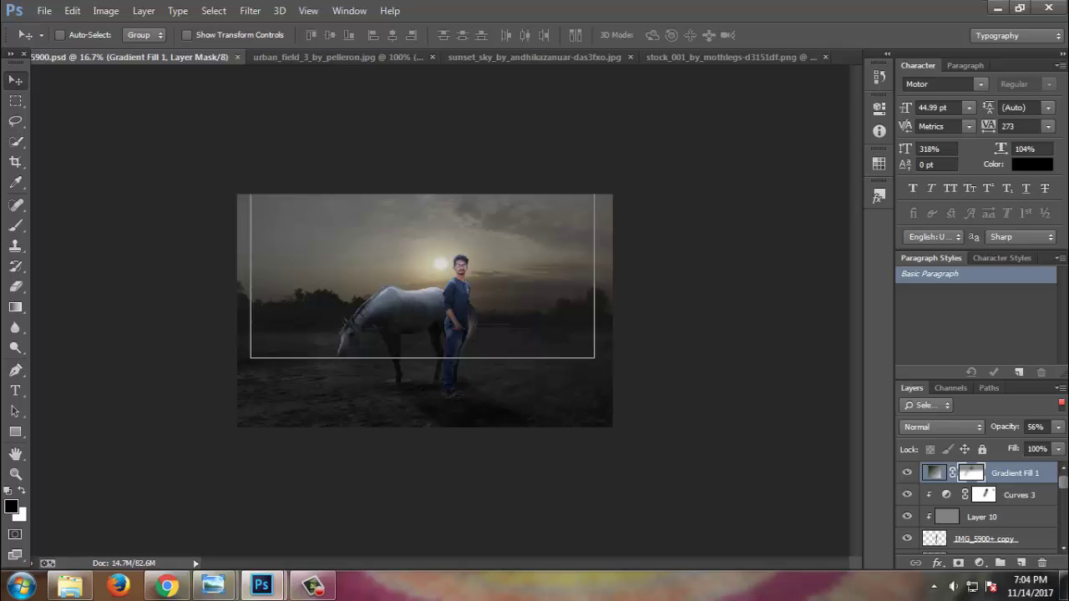
{"action": "key", "text": "ctrl+minus"}
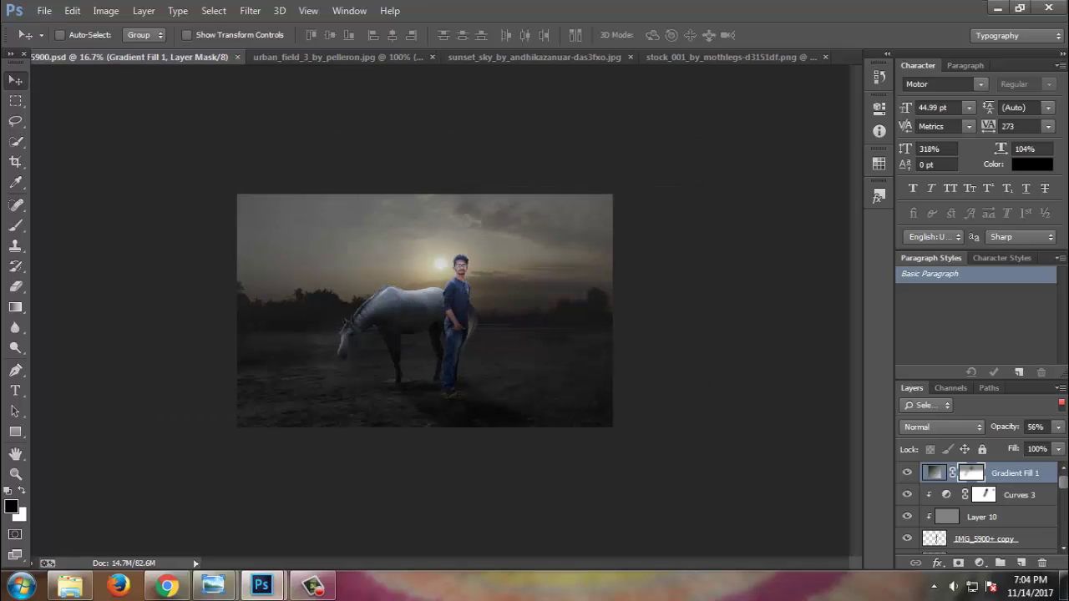
{"action": "key", "text": "ctrl+plus"}
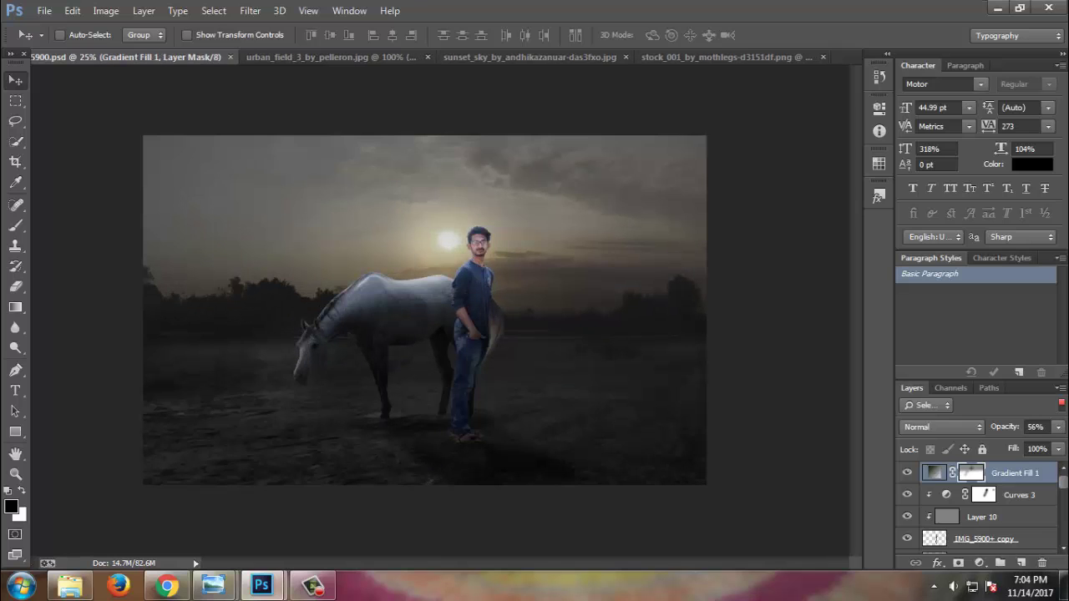
{"action": "left_click", "coordinate": [979, 563]}
- Add Photo Filter 1 with the Deep Blue preset at 72% density, then save
{"action": "left_click", "coordinate": [943, 418]}
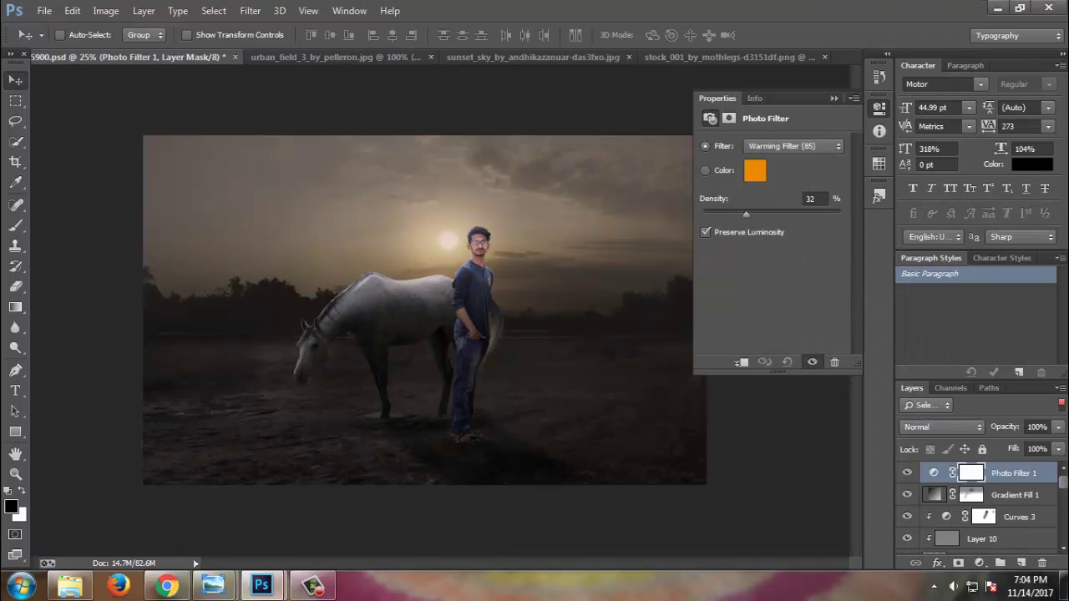
{"action": "left_click", "coordinate": [794, 146]}
{"action": "left_click", "coordinate": [773, 362]}
{"action": "mouse_move", "coordinate": [744, 214]}
{"action": "left_mouse_down"}
{"action": "mouse_move", "coordinate": [801, 214]}
{"action": "mouse_move", "coordinate": [772, 214]}
{"action": "left_mouse_up"}
{"action": "left_click", "coordinate": [833, 99]}
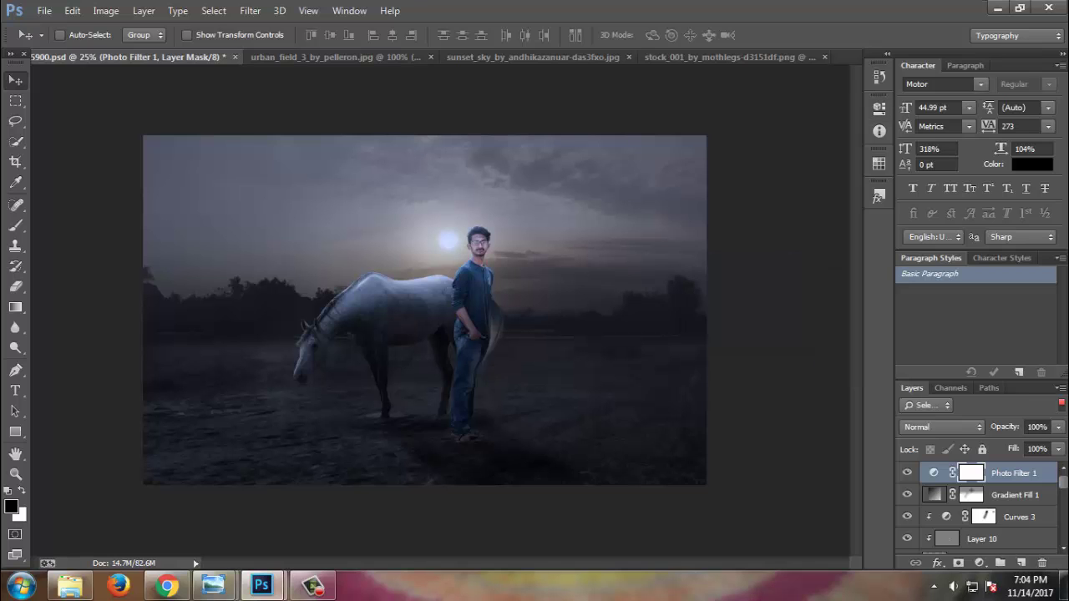
{"action": "key", "text": "ctrl+plus"}
{"action": "key", "text": "ctrl+s"}
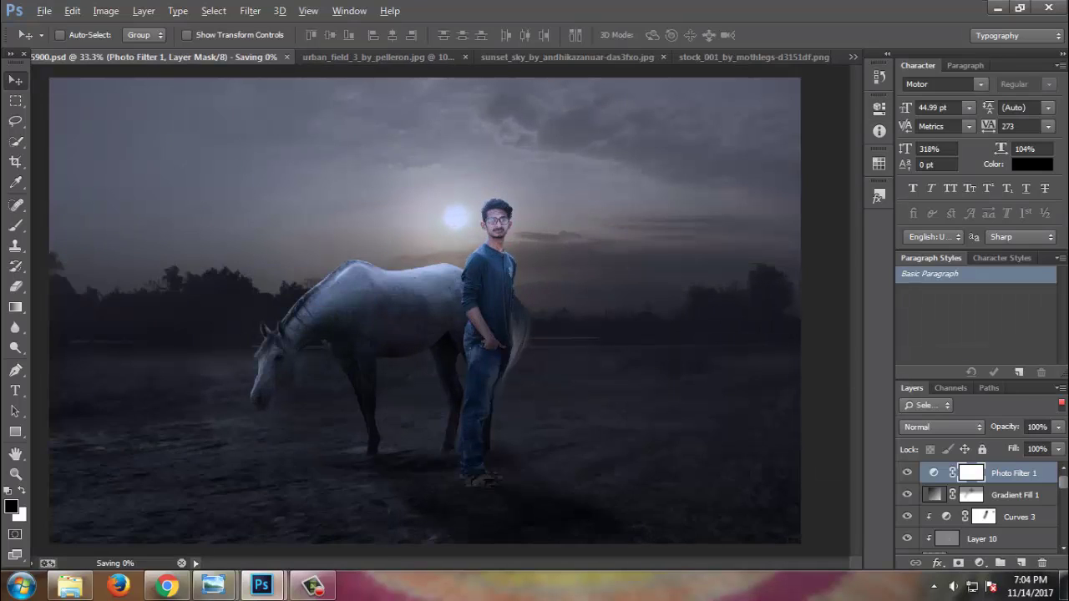
{"action": "key", "text": "ctrl+minus"}
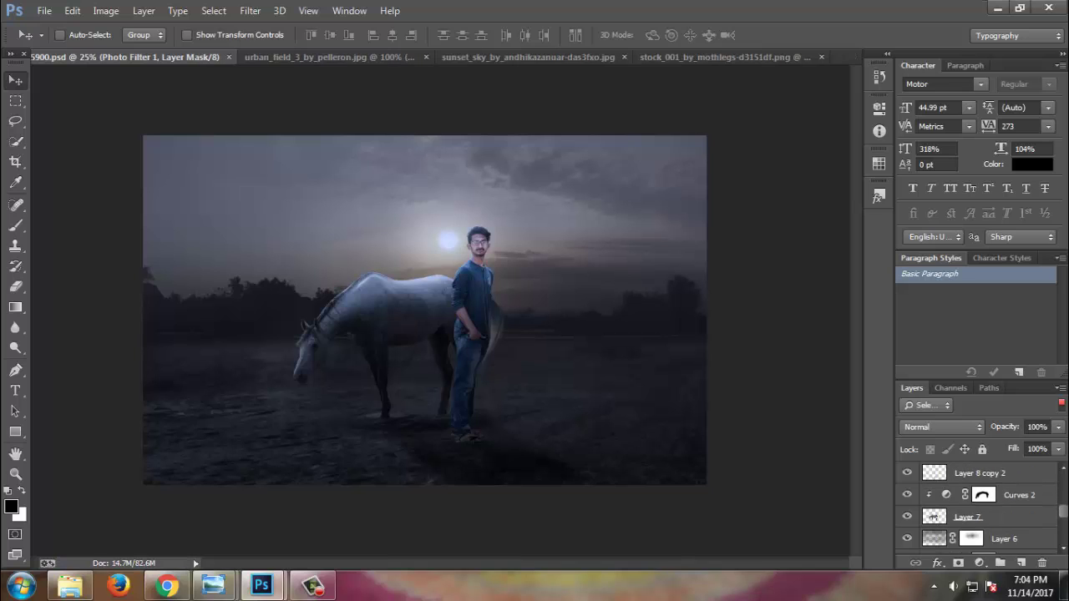
{"action": "scroll", "coordinate": [977, 506], "scroll_direction": "up", "scroll_amount": 1}
{"action": "scroll", "coordinate": [978, 501], "scroll_direction": "down", "scroll_amount": 2}
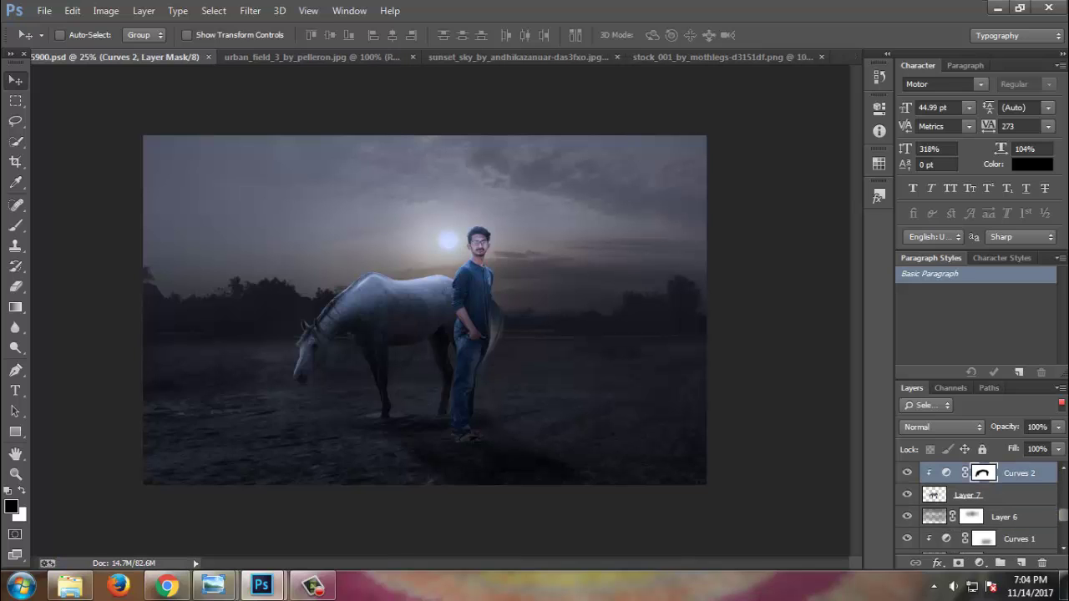
{"action": "left_click", "coordinate": [1019, 473], "text": "shift"}
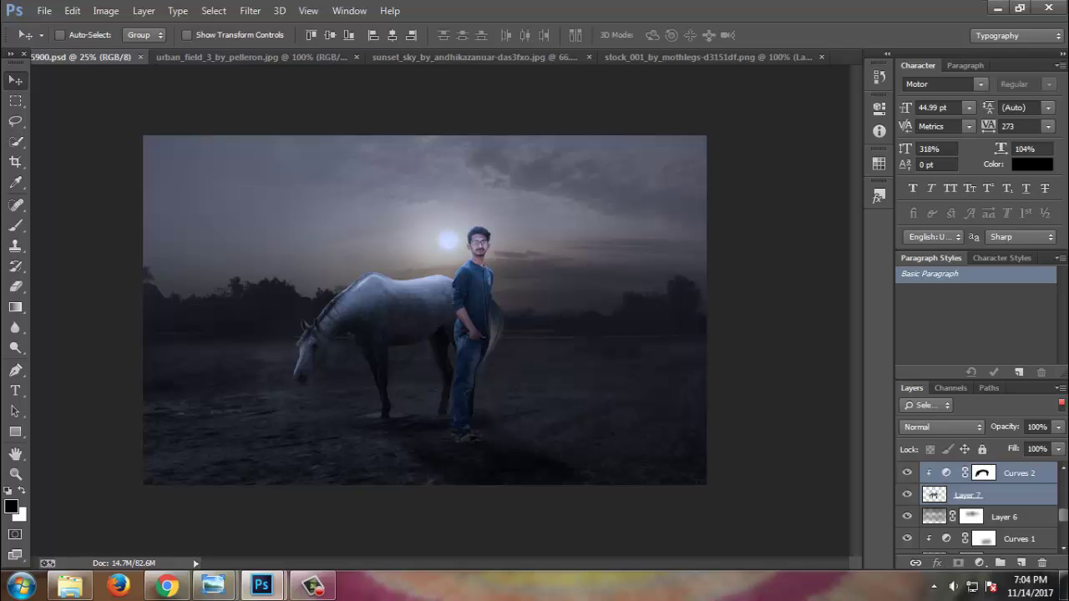
{"action": "left_click", "coordinate": [1004, 517], "text": "shift"}
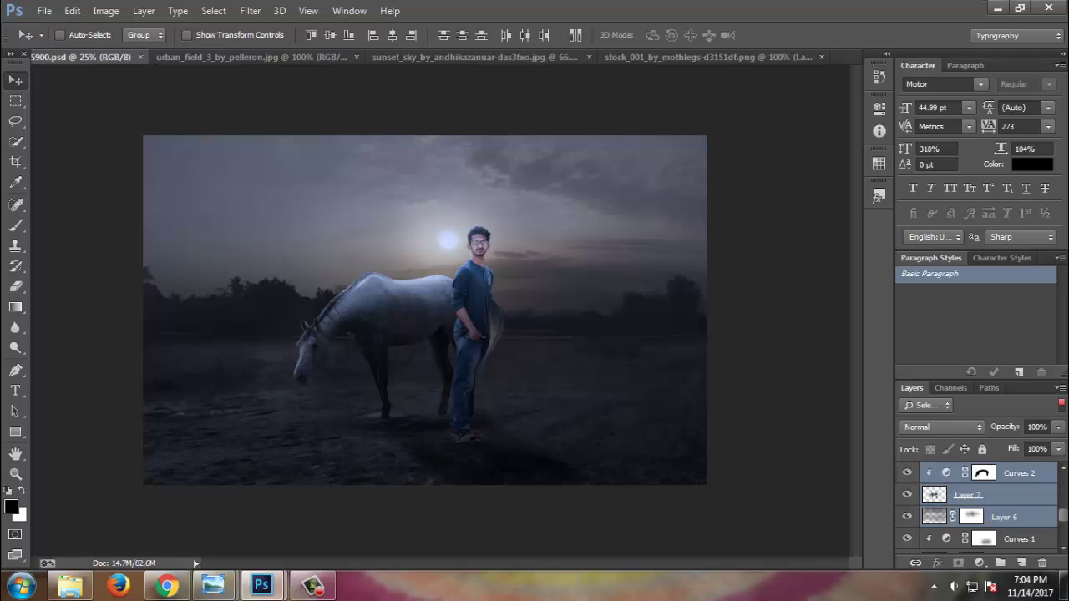
{"action": "left_click", "coordinate": [1004, 517], "text": "ctrl"}
{"action": "left_click_drag", "start_coordinate": [555, 347], "coordinate": [580, 352]}
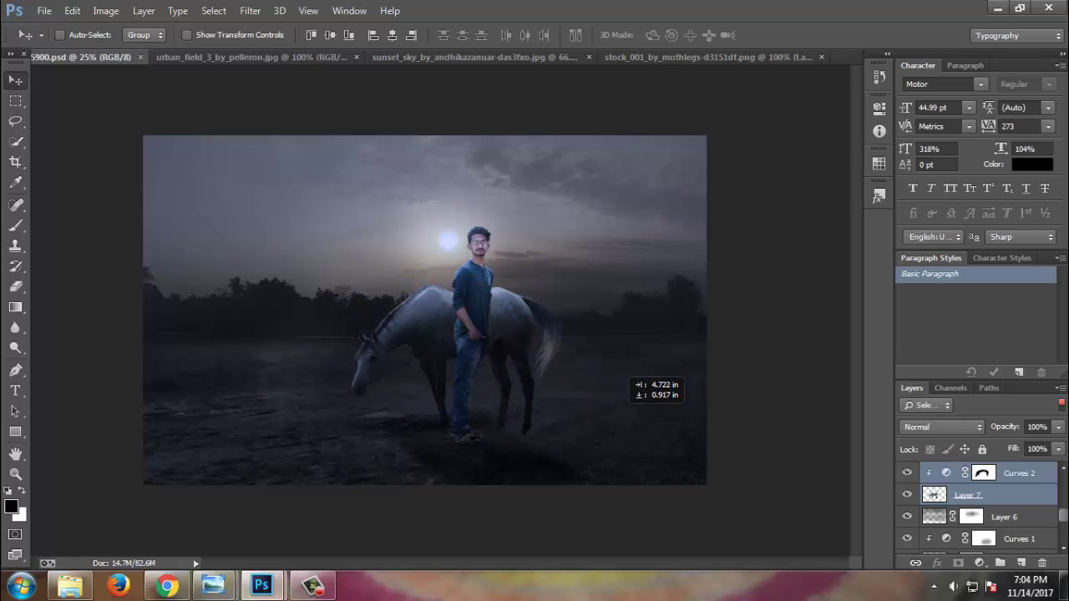
{"action": "left_click_drag", "start_coordinate": [582, 355], "coordinate": [616, 376]}
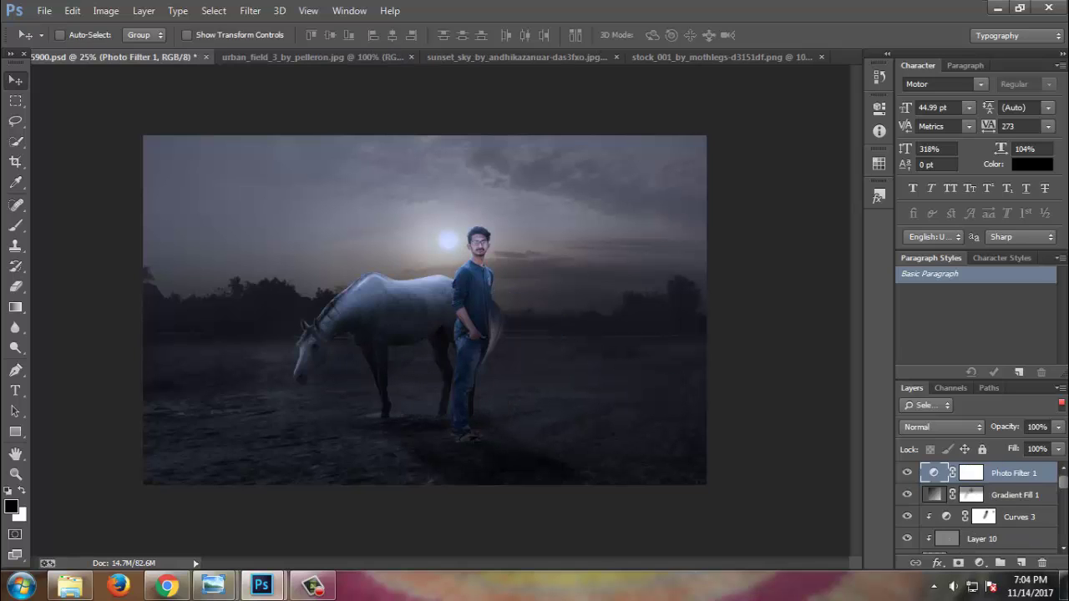
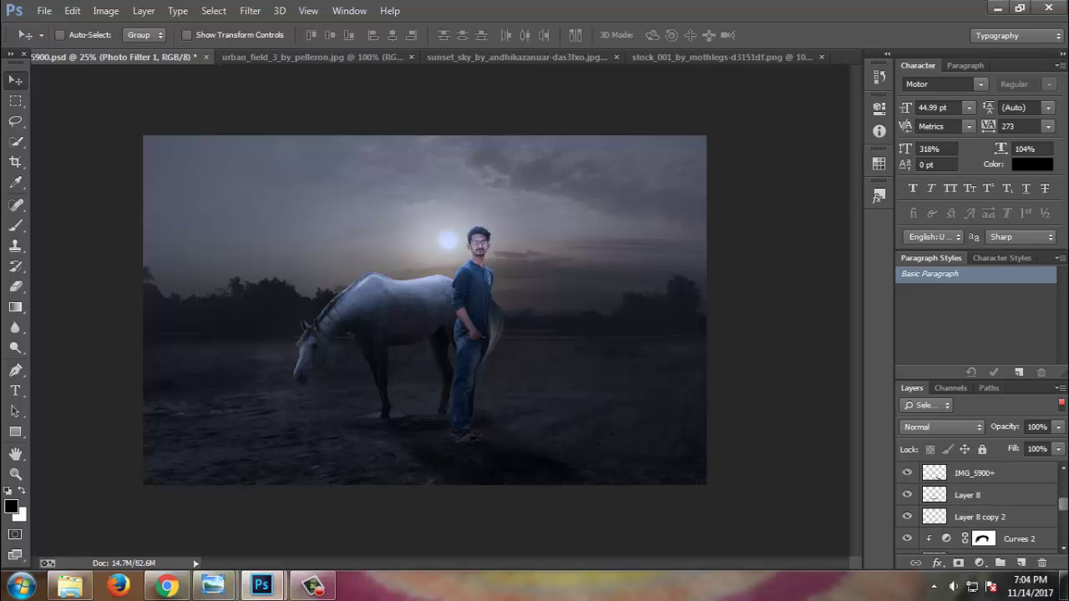
- Select Layer 8 through Layer 9 together, leaving IMG_5900+ out of the selection
{"action": "left_click", "coordinate": [967, 495]}
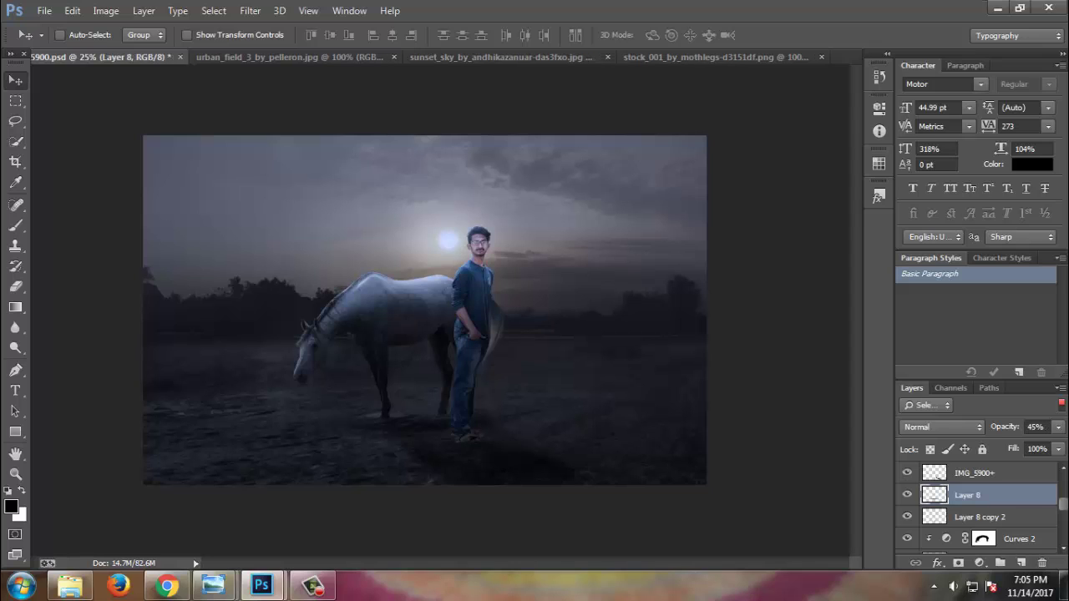
{"action": "scroll", "coordinate": [939, 496], "scroll_direction": "up", "scroll_amount": 1}
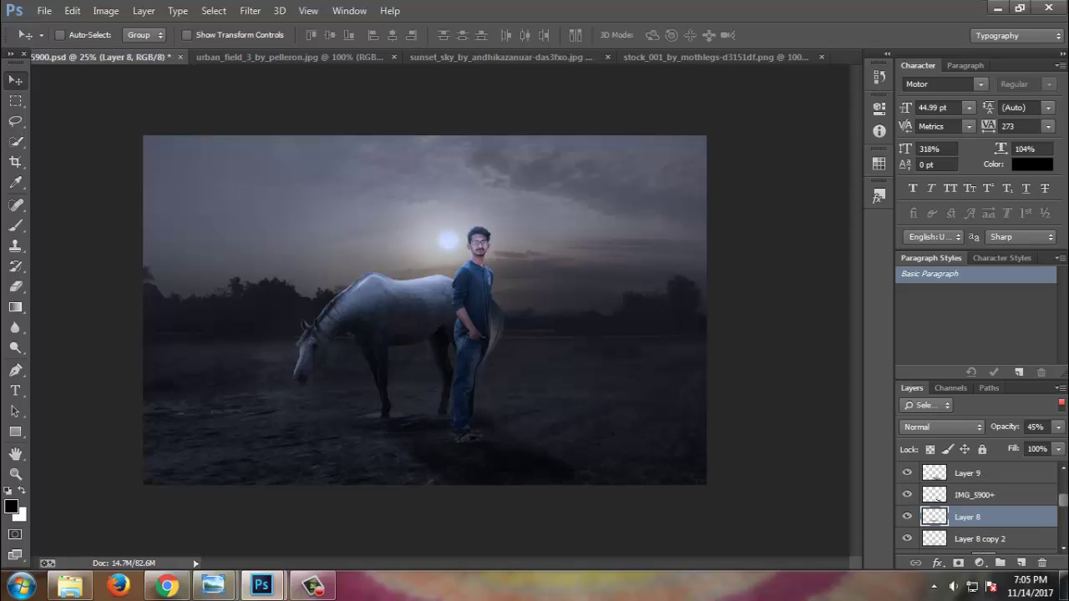
{"action": "left_click", "coordinate": [936, 473]}
{"action": "scroll", "coordinate": [934, 472], "scroll_direction": "down", "scroll_amount": 2}
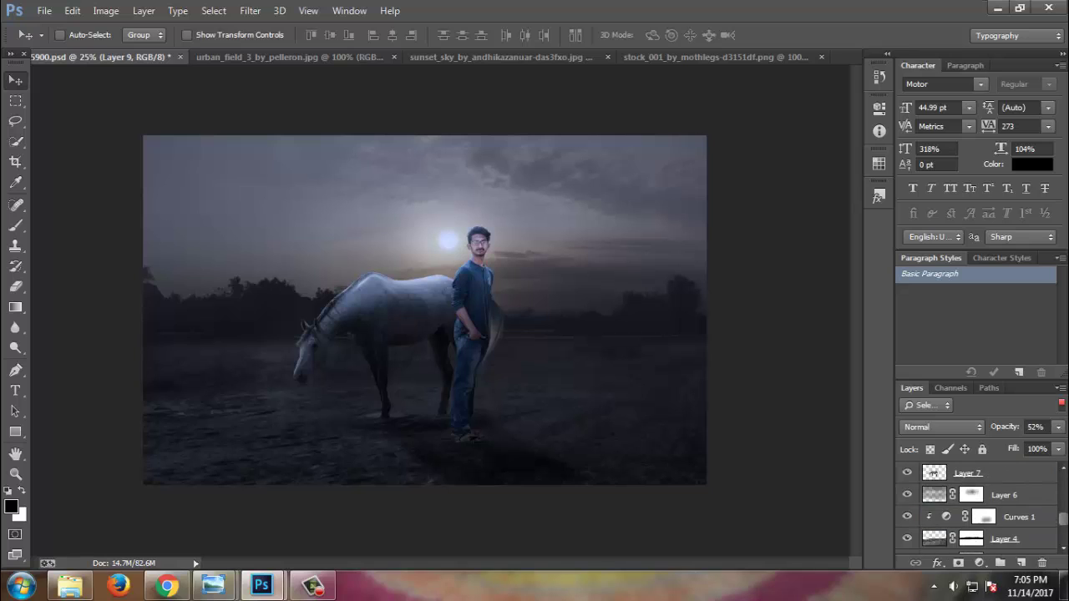
{"action": "left_click", "coordinate": [934, 472], "text": "shift"}
{"action": "scroll", "coordinate": [938, 495], "scroll_direction": "up", "scroll_amount": 2}
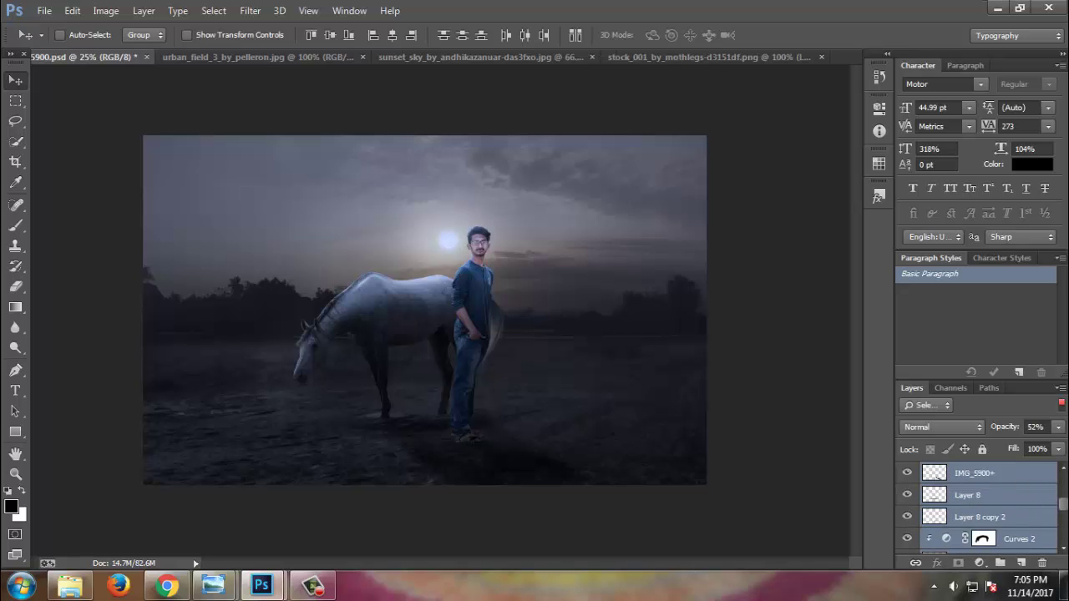
{"action": "scroll", "coordinate": [937, 496], "scroll_direction": "up", "scroll_amount": 1}
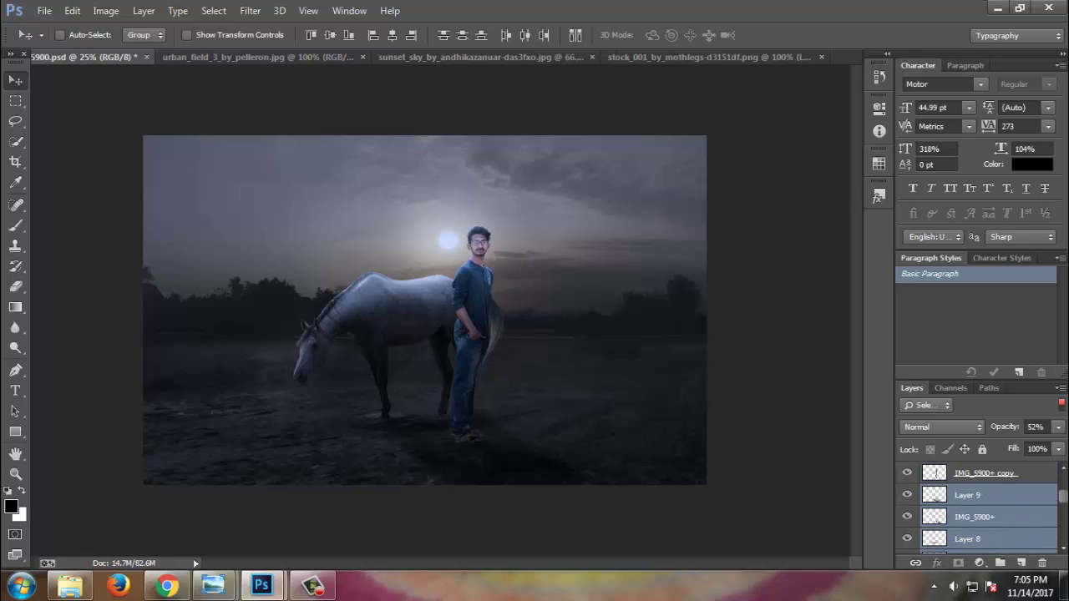
{"action": "left_click", "coordinate": [935, 517], "text": "ctrl"}
- Move the horse layers right until the horse stands partly behind the man
{"action": "left_click_drag", "start_coordinate": [588, 401], "coordinate": [620, 401]}
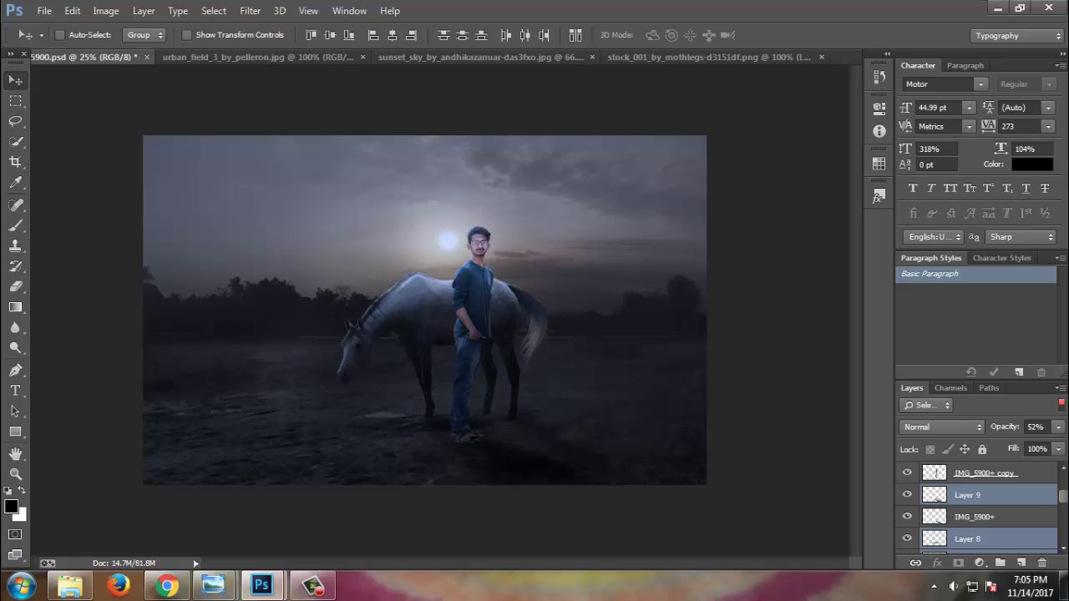
{"action": "left_click_drag", "start_coordinate": [618, 398], "coordinate": [627, 374]}
{"action": "key", "text": "shift+Right"}
{"action": "key", "text": "shift+Right"}
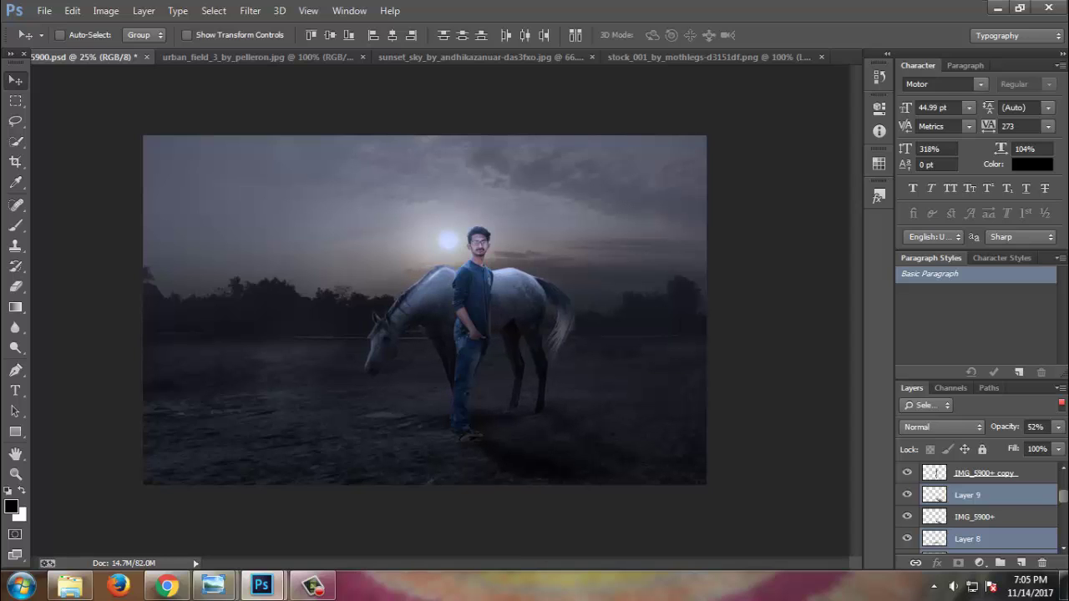
{"action": "key", "text": "shift+Left"}
{"action": "key", "text": "shift+Right"}
{"action": "key", "text": "shift+Right"}
{"action": "key", "text": "shift+Right"}
{"action": "key", "text": "shift+Left"}
{"action": "key", "text": "shift+Left"}
{"action": "key", "text": "shift+Left"}
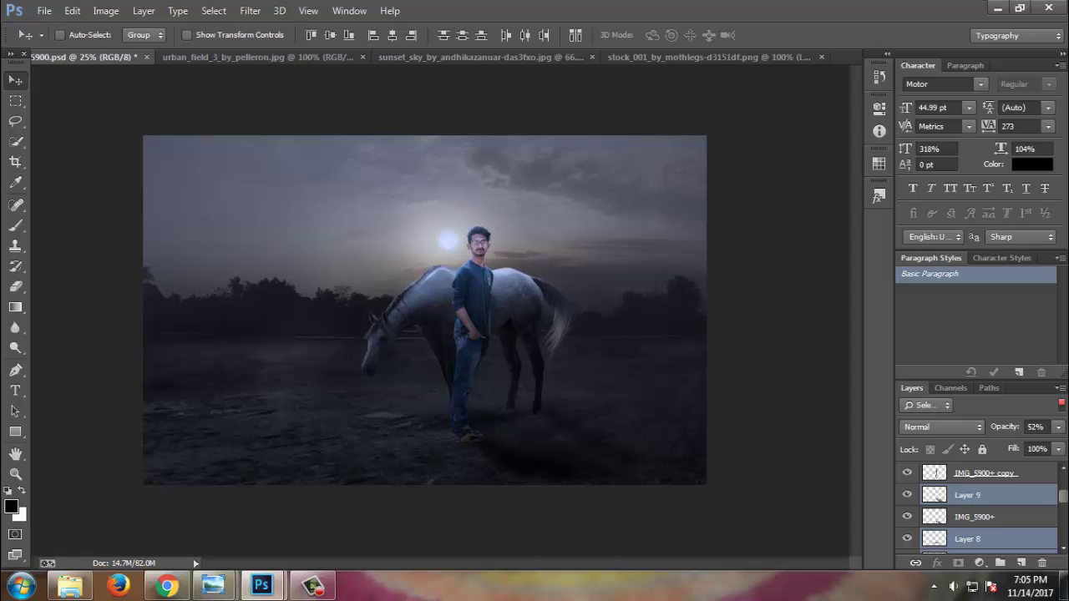
{"action": "key", "text": "shift+Left"}
{"action": "key", "text": "shift+Left"}
{"action": "key", "text": "shift+Left"}
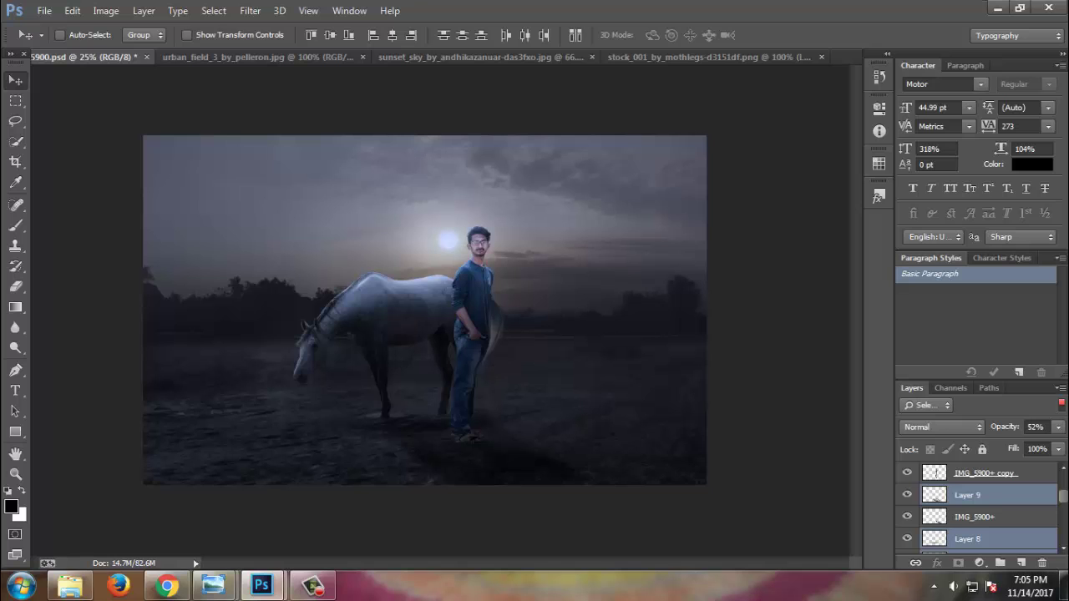
{"action": "key", "text": "shift+Right"}
{"action": "key", "text": "shift+Right"}
{"action": "key", "text": "shift+Right"}
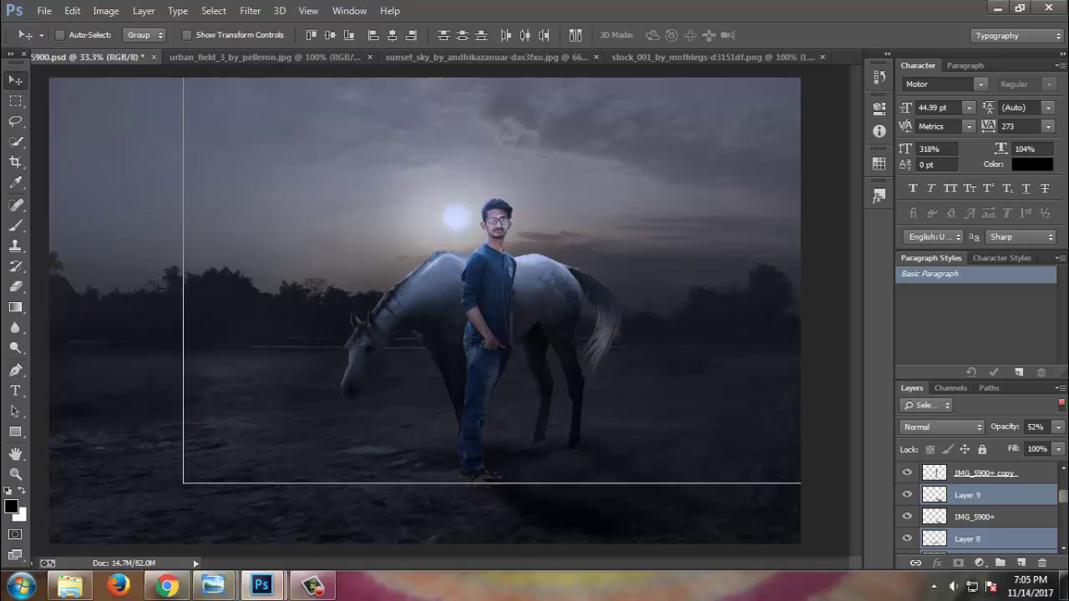
- Save the composite and select the Photo Filter 1 layer
{"action": "key", "text": "ctrl+s"}
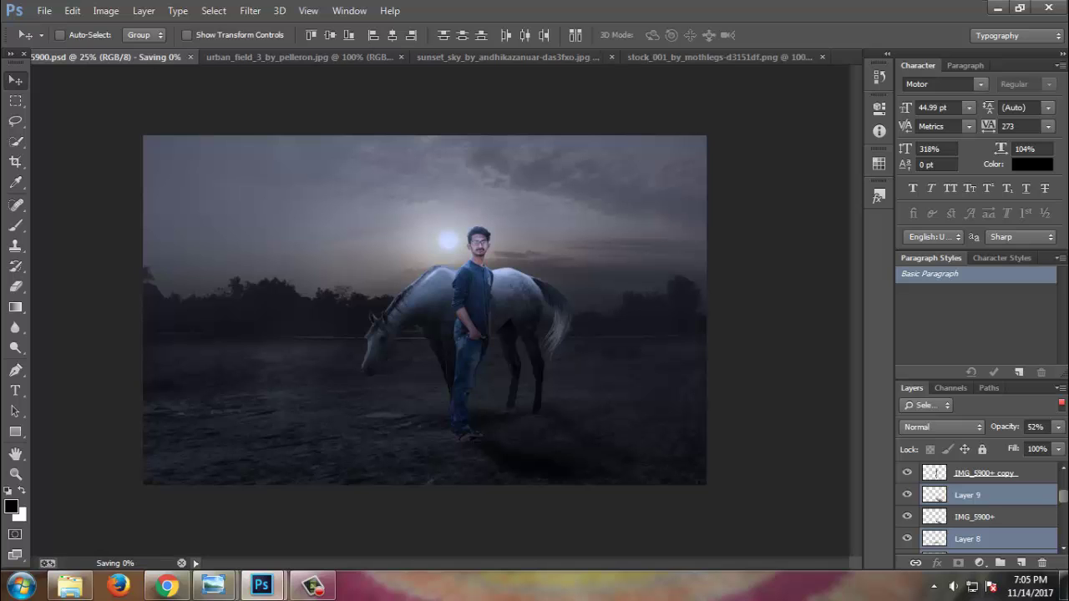
{"action": "key", "text": "ctrl+plus"}
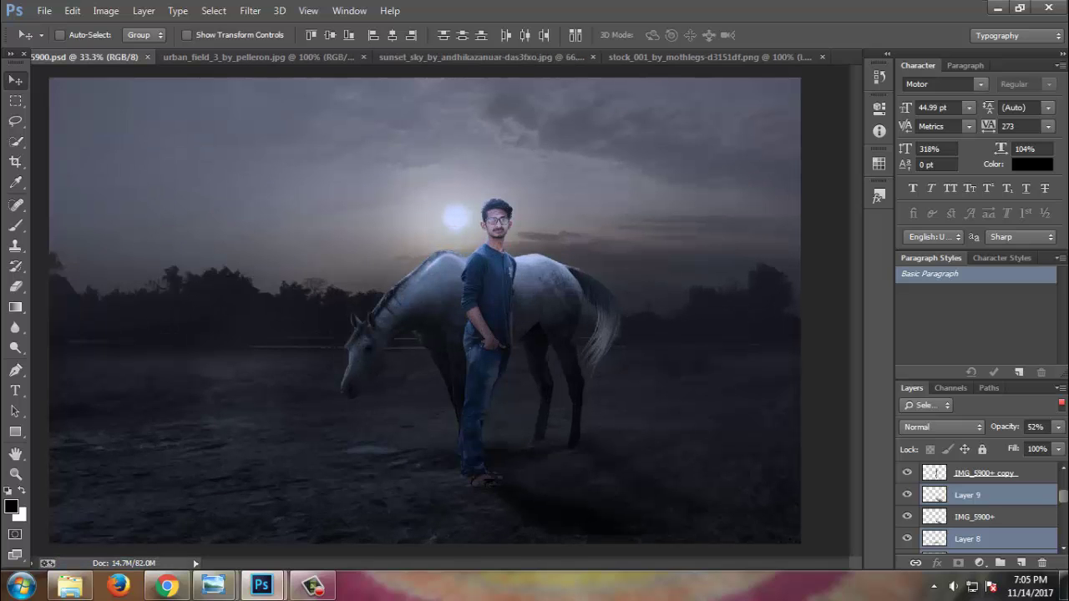
{"action": "scroll", "coordinate": [977, 505], "scroll_direction": "up", "scroll_amount": 5}
{"action": "left_click", "coordinate": [1014, 473]}
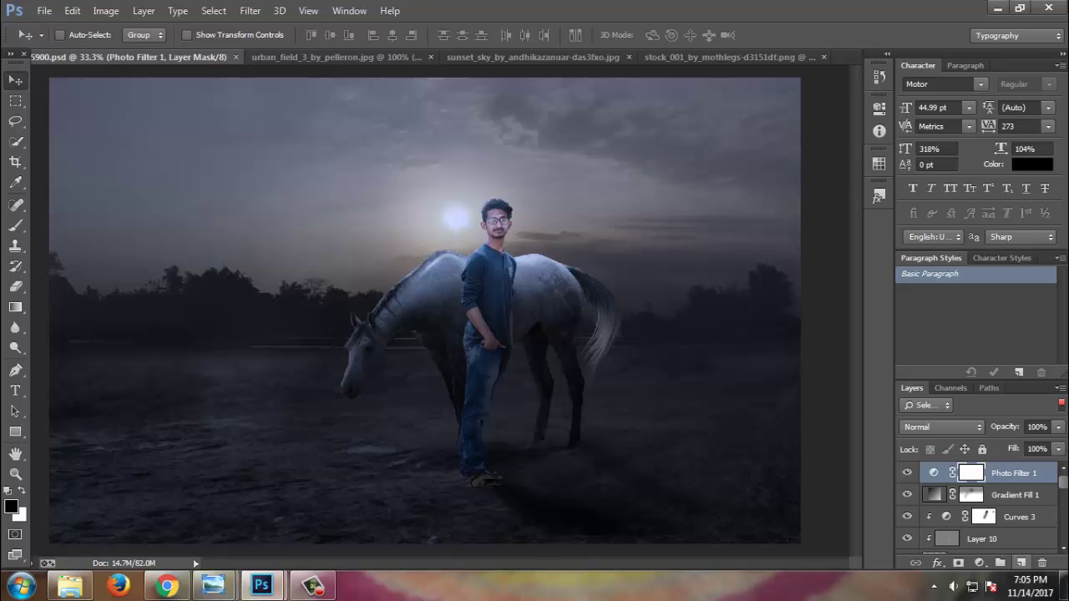
- On a new layer above Photo Filter 1, paint a soft light-grey spot on the ground
{"action": "left_click", "coordinate": [1020, 562]}
{"action": "key", "text": "b"}
{"action": "left_click", "coordinate": [18, 513]}
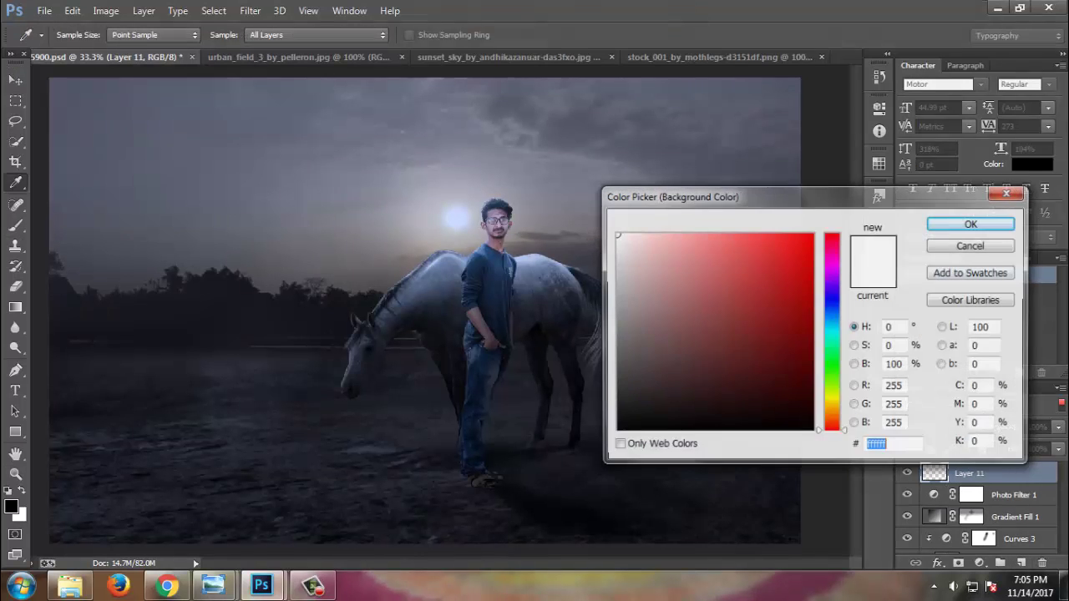
{"action": "left_click_drag", "start_coordinate": [614, 234], "coordinate": [614, 270]}
{"action": "key", "text": "Return"}
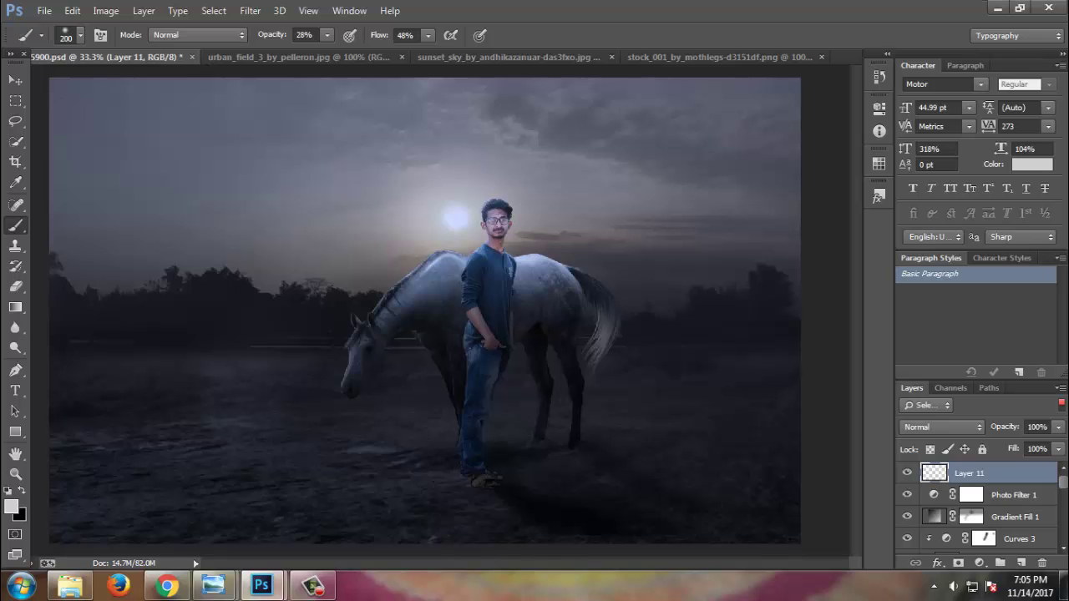
{"action": "key", "text": "bracketleft"}
{"action": "left_click_drag", "start_coordinate": [351, 461], "coordinate": [351, 456]}
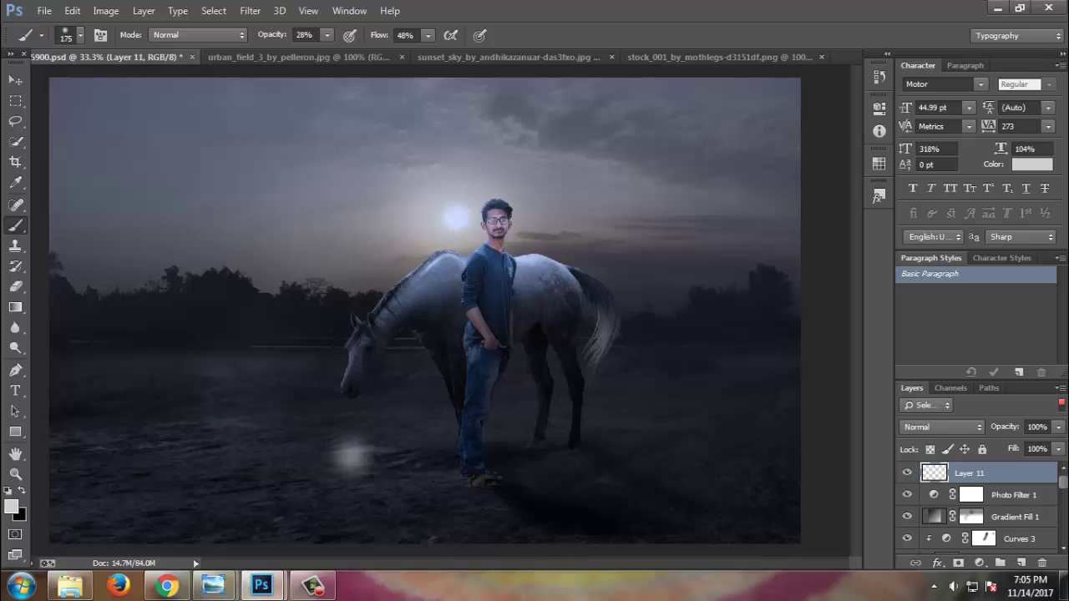
{"action": "left_click", "coordinate": [350, 457]}
- Blend Layer 11 in Overlay and stretch the glow wide across the ground
{"action": "left_click", "coordinate": [942, 427]}
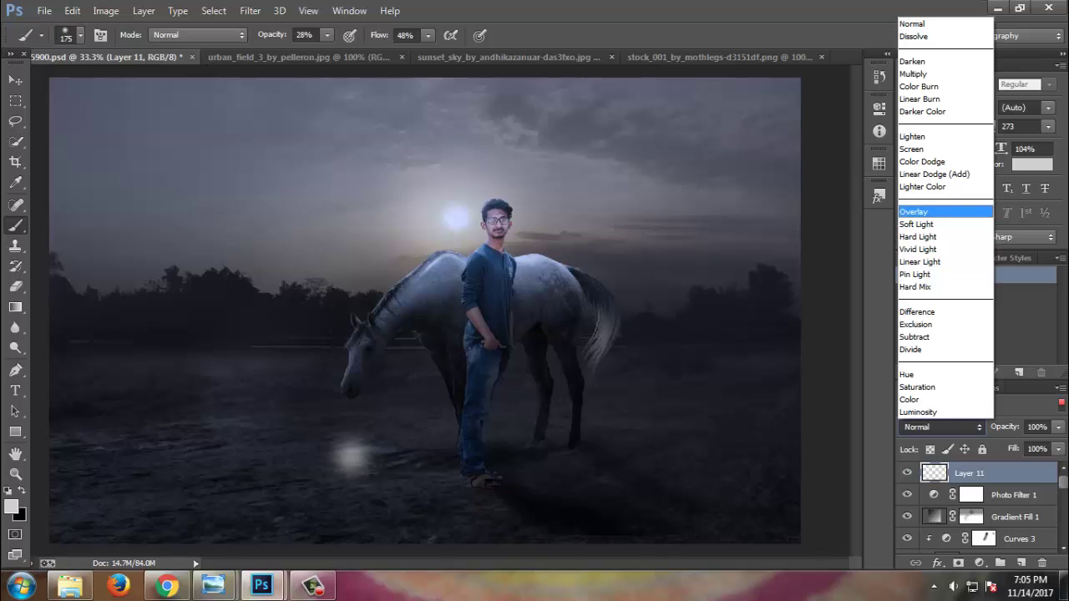
{"action": "left_click", "coordinate": [919, 211]}
{"action": "key", "text": "ctrl+t"}
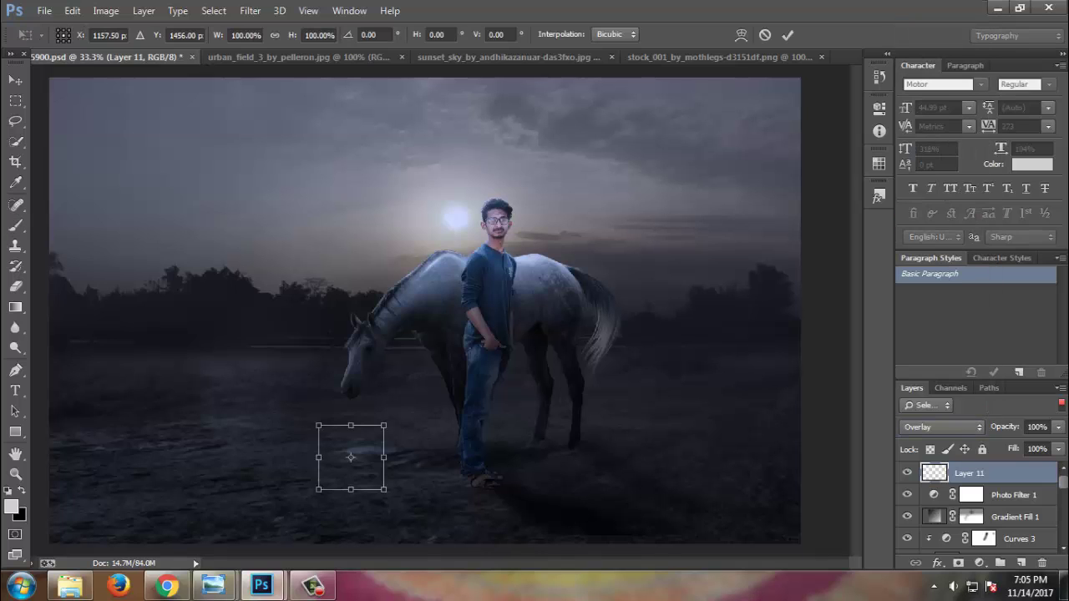
{"action": "left_click_drag", "start_coordinate": [385, 457], "coordinate": [537, 457]}
{"action": "mouse_move", "coordinate": [351, 425]}
{"action": "left_mouse_down"}
{"action": "mouse_move", "coordinate": [401, 420]}
{"action": "mouse_move", "coordinate": [408, 433]}
{"action": "left_mouse_up"}
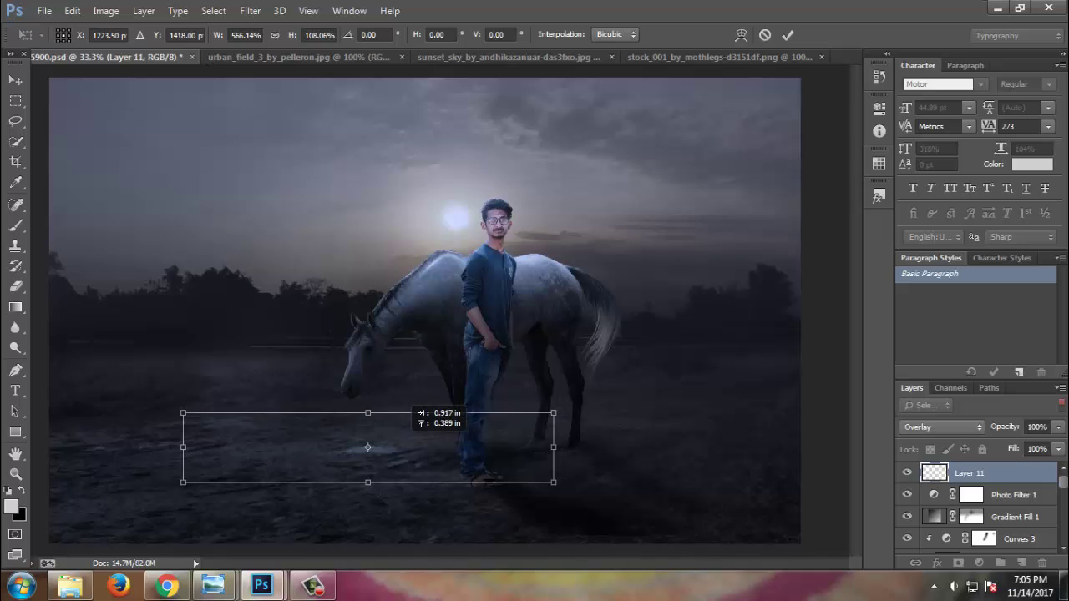
{"action": "key", "text": "Return"}
{"action": "key", "text": "v"}
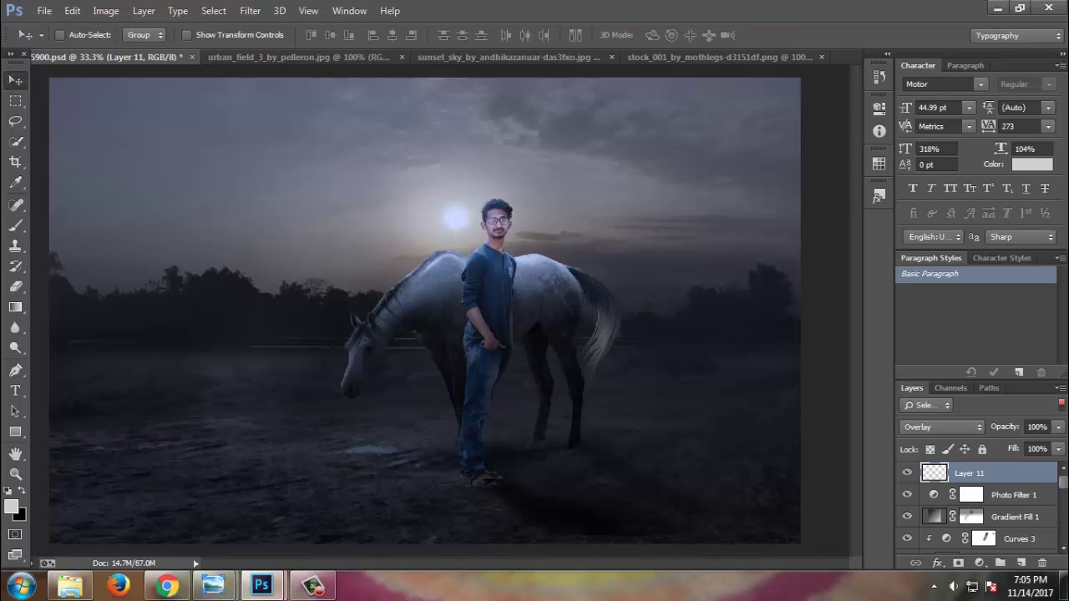
{"action": "key", "text": "ctrl+minus"}
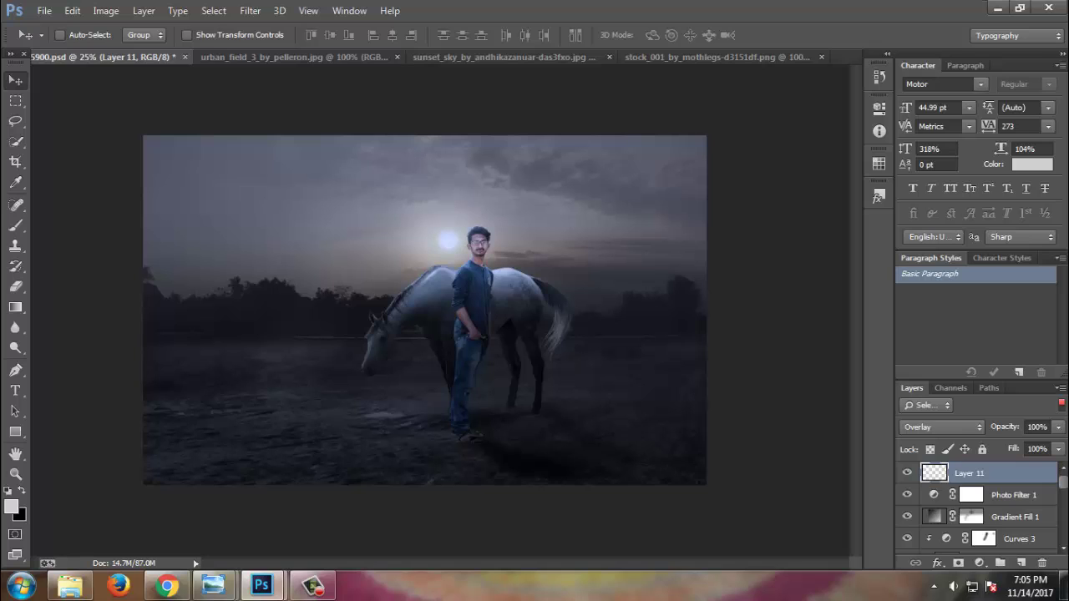
- Scale Layer 8 copy 2 through Layer 7 down to about 94% and save
{"action": "left_click", "coordinate": [1019, 517]}
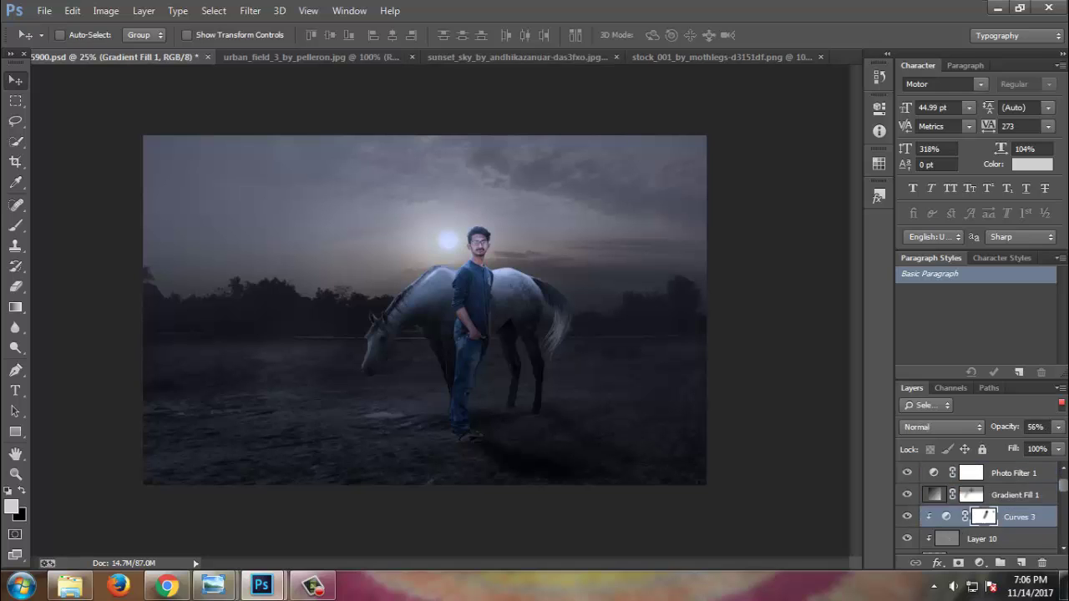
{"action": "scroll", "coordinate": [977, 509], "scroll_direction": "down", "scroll_amount": 5}
{"action": "left_click", "coordinate": [968, 517], "text": "shift"}
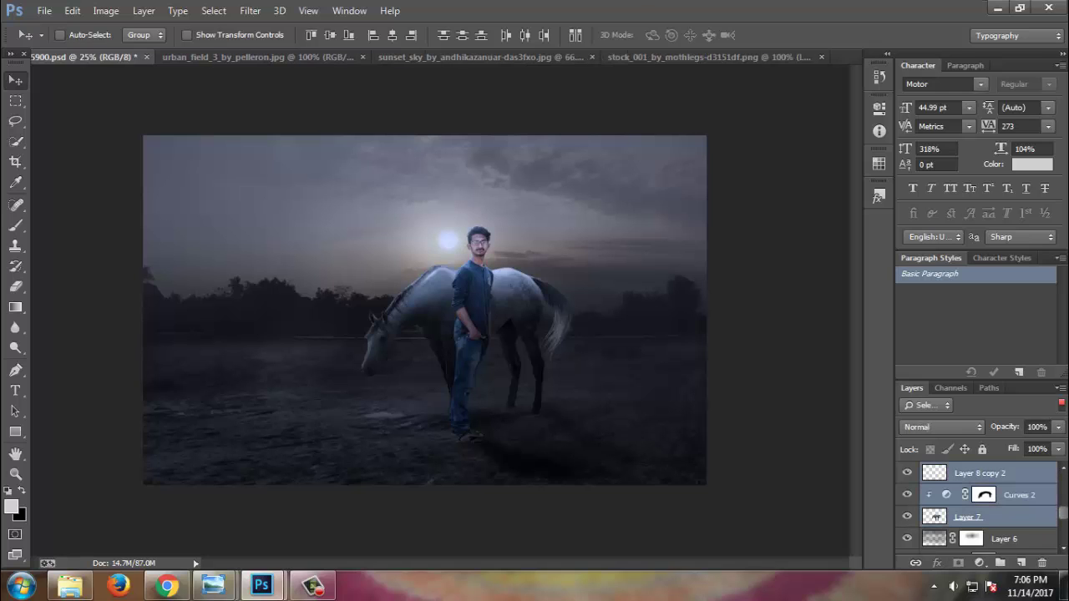
{"action": "key", "text": "ctrl+t"}
{"action": "left_click_drag", "start_coordinate": [707, 135], "coordinate": [689, 146]}
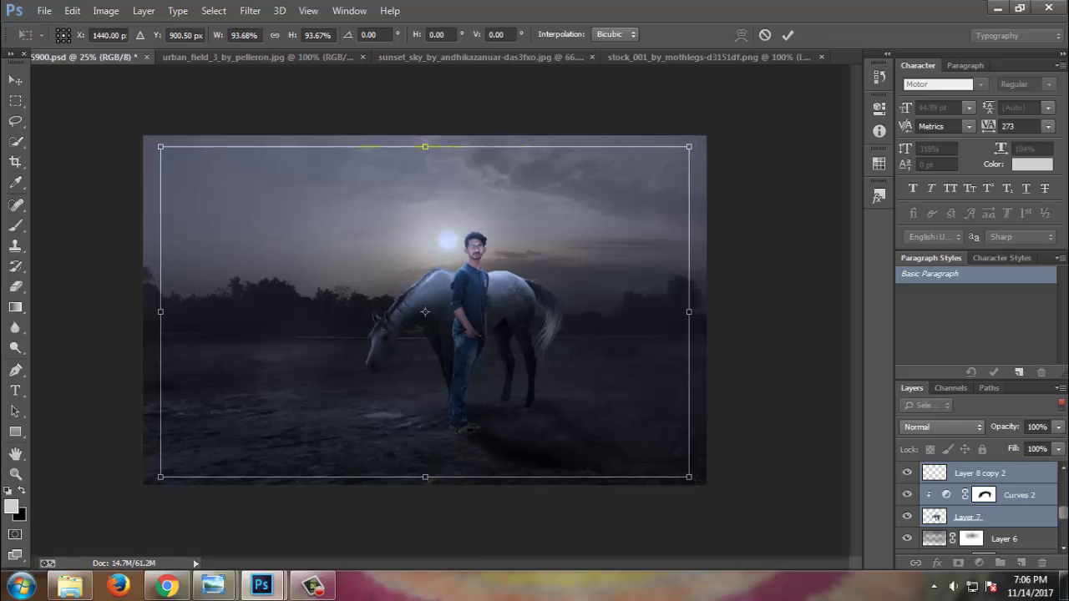
{"action": "key", "text": "Return"}
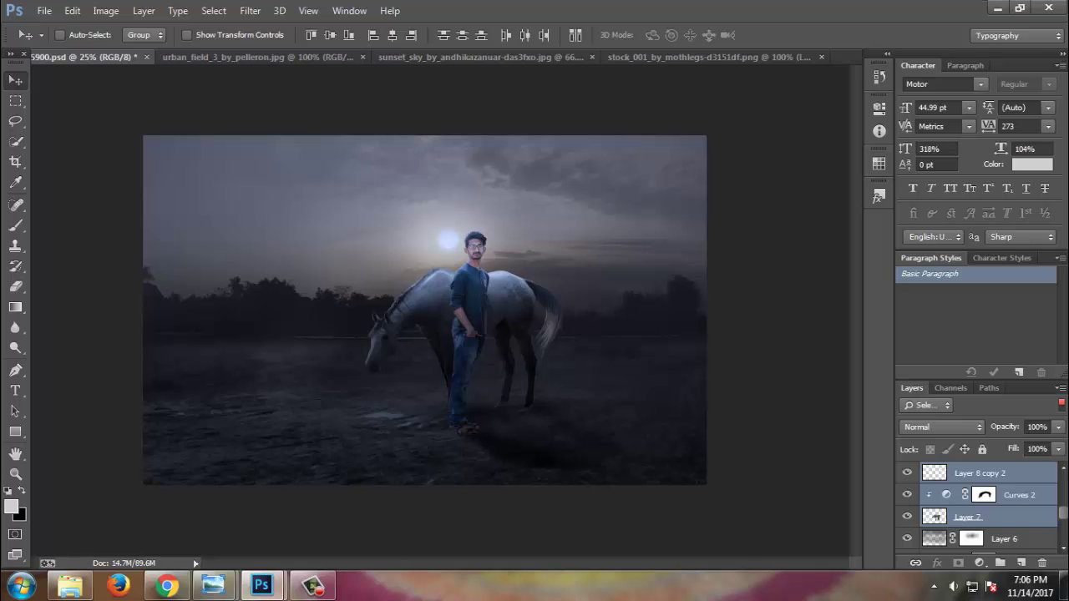
{"action": "key", "text": "ctrl+minus"}
{"action": "key", "text": "ctrl+s"}
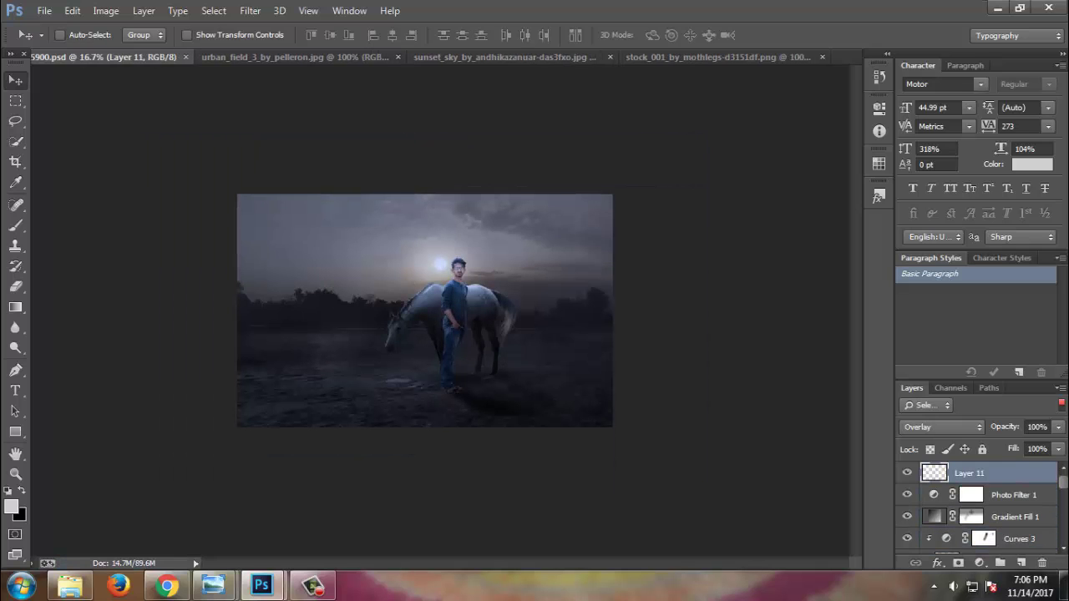
- Add a new top layer, stamp all visible layers into it, and save
{"action": "left_click", "coordinate": [1021, 562]}
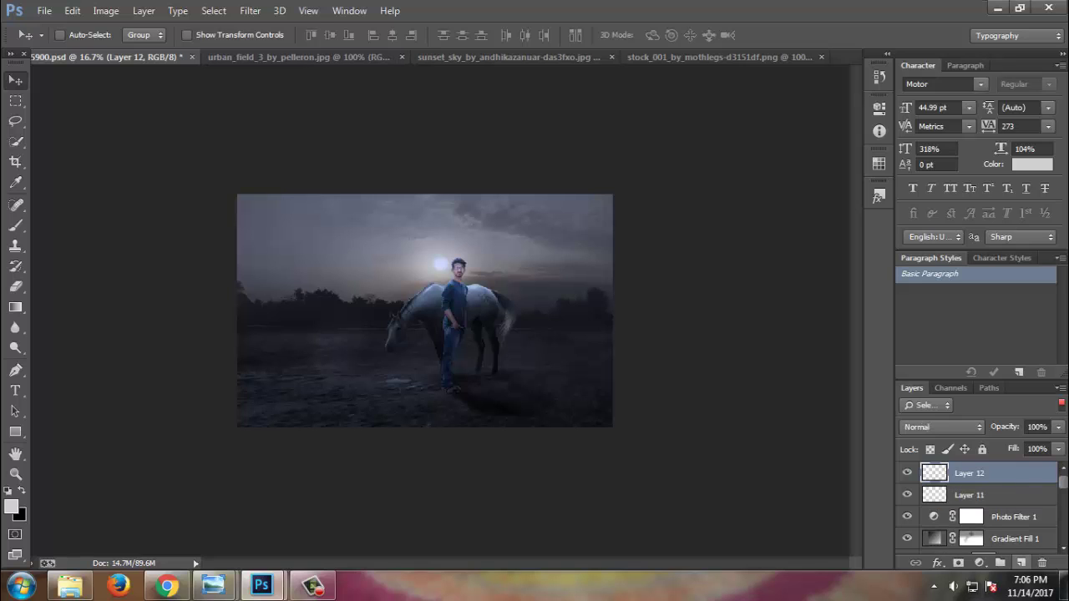
{"action": "key", "text": "ctrl+shift+alt+e"}
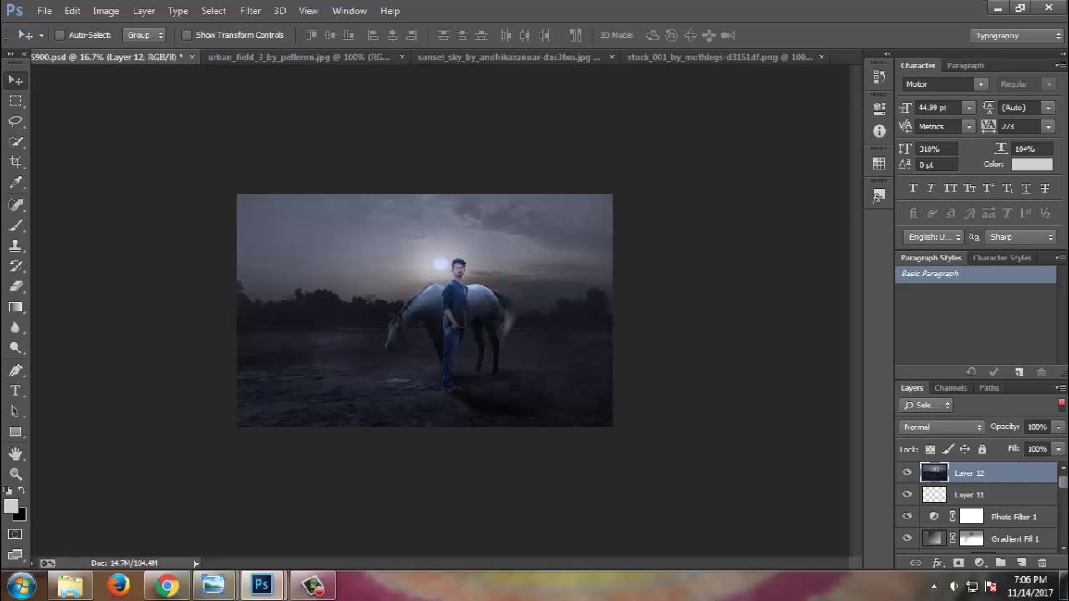
{"action": "key", "text": "ctrl+s"}
{"action": "key", "text": "ctrl+plus"}
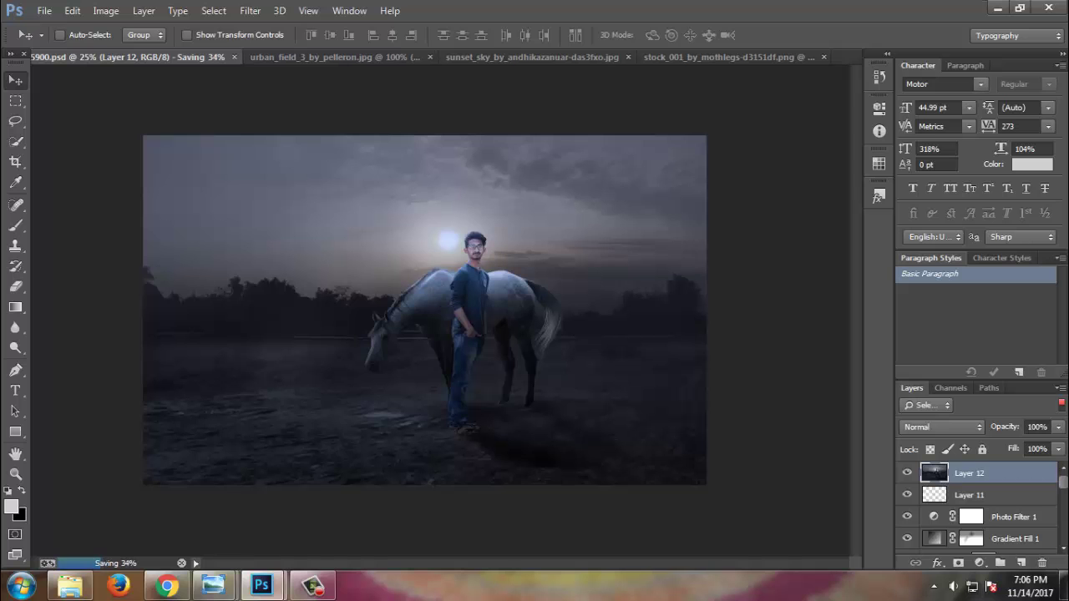
- Open the Camera Raw Filter on the merged layer and set Contrast to +13
{"action": "left_click", "coordinate": [249, 10]}
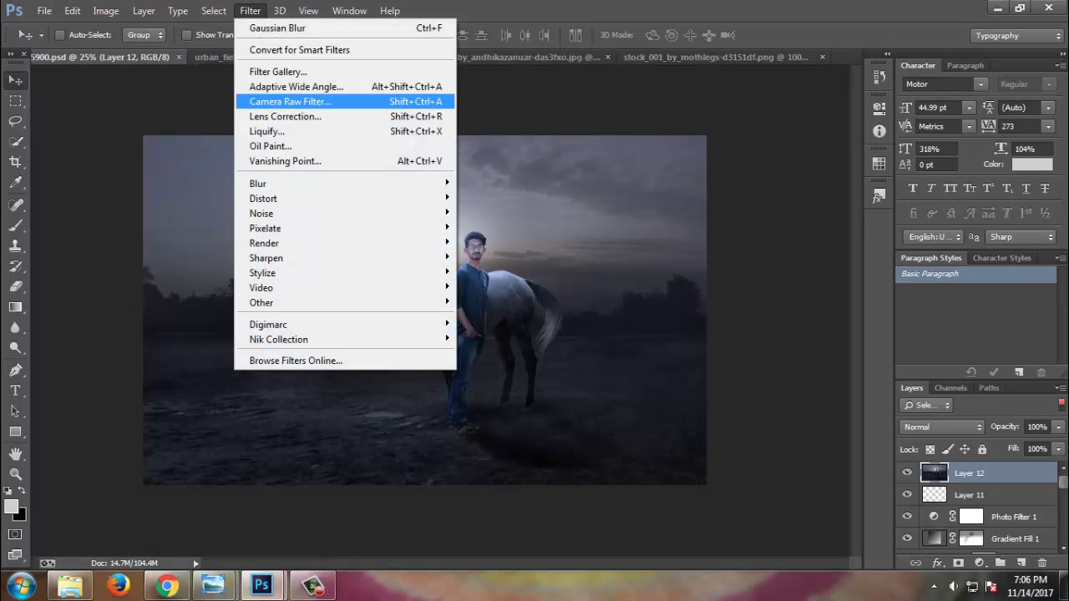
{"action": "left_click", "coordinate": [290, 101]}
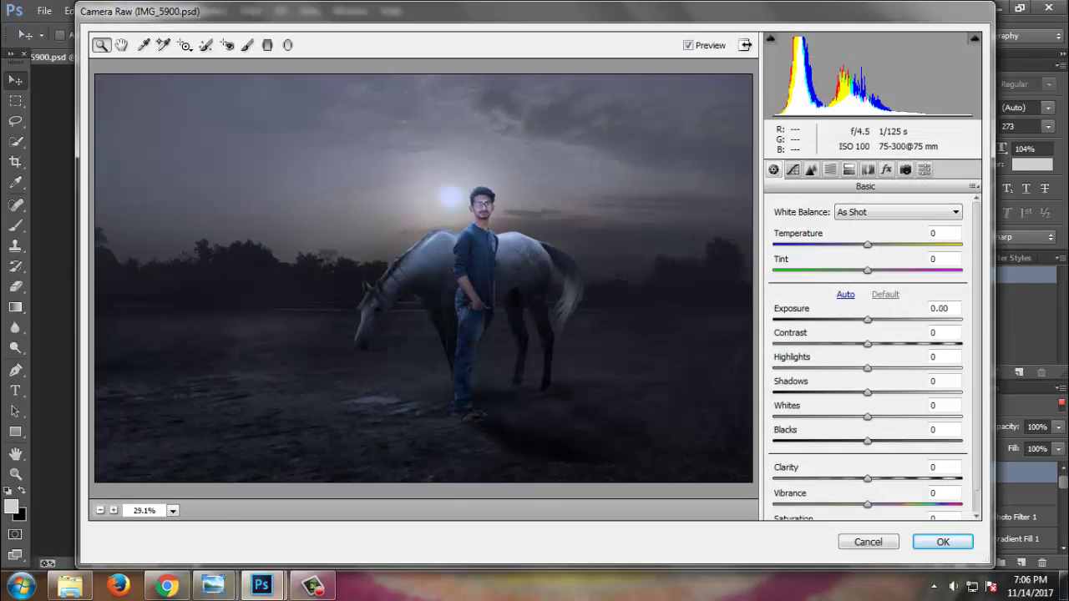
{"action": "left_click", "coordinate": [939, 332]}
{"action": "type", "text": "+28"}
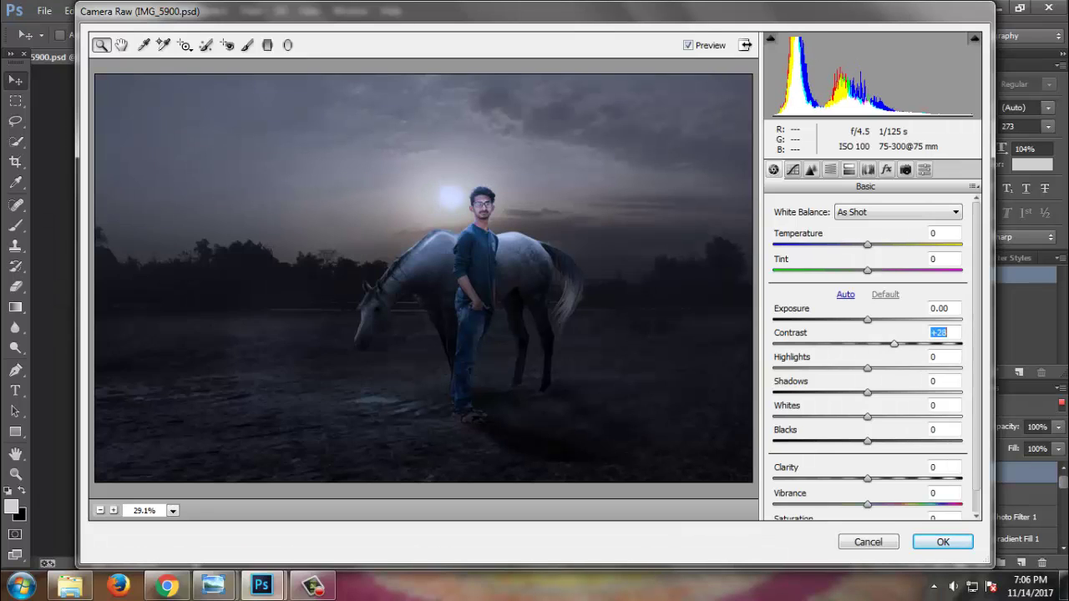
{"action": "type", "text": "24"}
{"action": "key", "text": "Return"}
{"action": "type", "text": "13"}
{"action": "key", "text": "Return"}
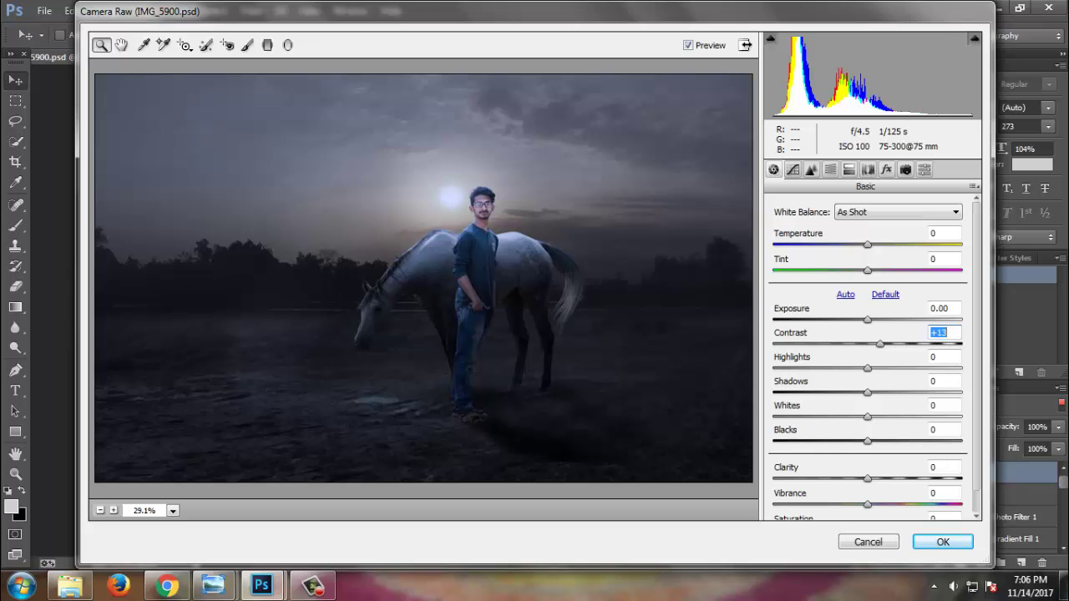
- Set Highlights to -58 after trying -8 and -100
{"action": "key", "text": "Tab"}
{"action": "type", "text": "-8"}
{"action": "key", "text": "Tab"}
{"action": "type", "text": "-100"}
{"action": "key", "text": "Return"}
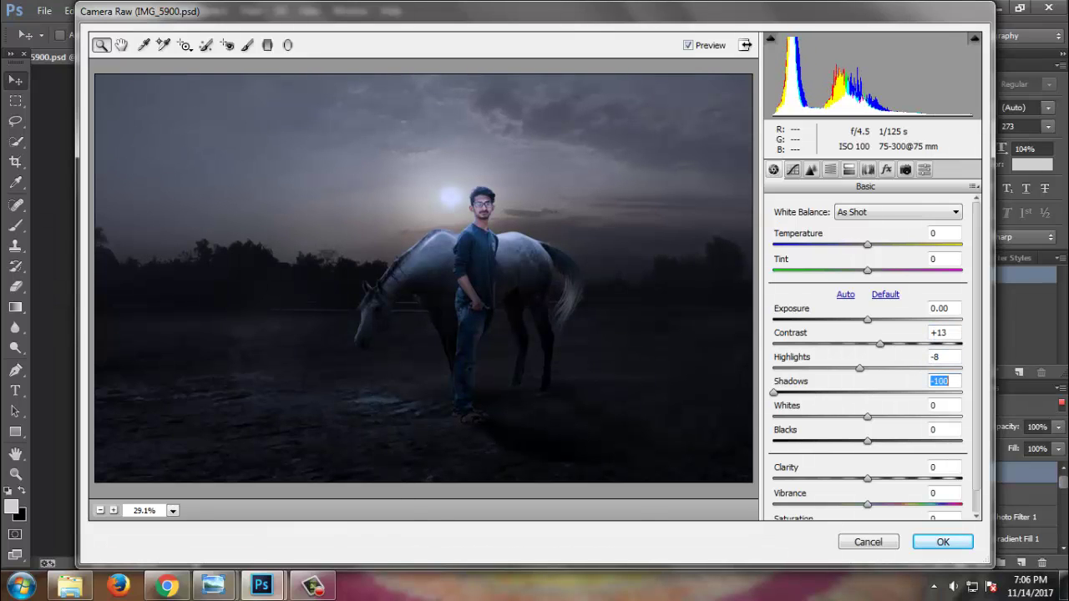
{"action": "type", "text": "0"}
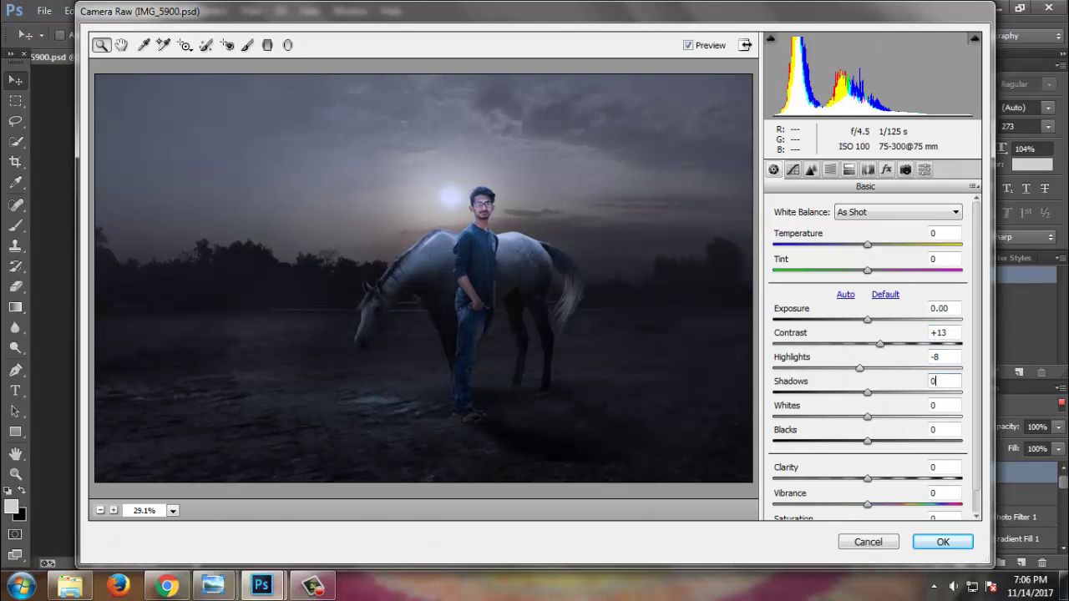
{"action": "key", "text": "shift+Tab"}
{"action": "type", "text": "-33"}
{"action": "key", "text": "Return"}
{"action": "type", "text": "-58"}
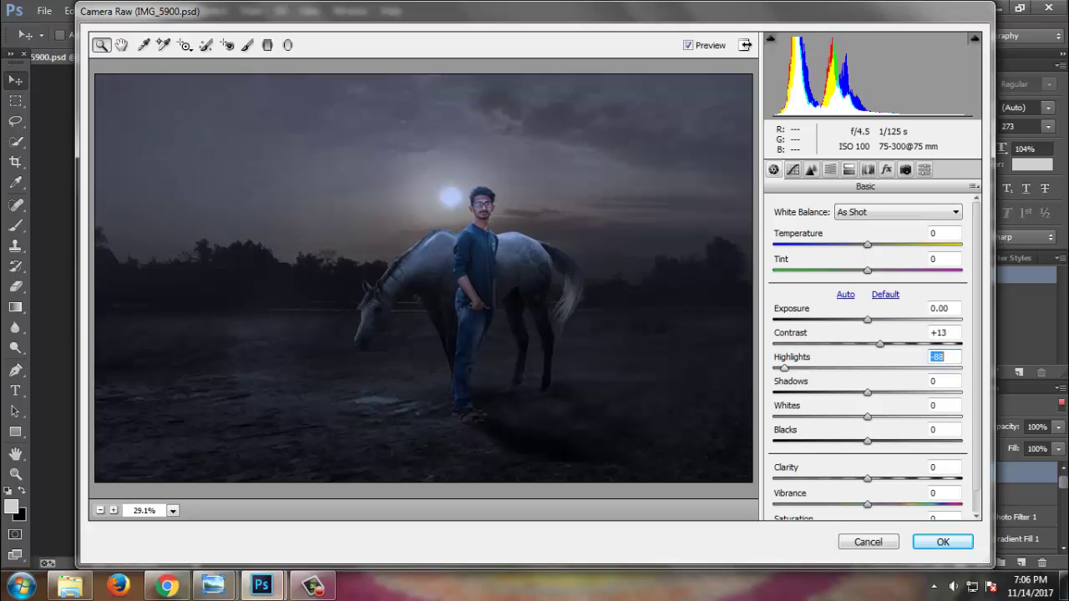
{"action": "key", "text": "Tab"}
- Set Shadows to +23 after trying +43 and +55
{"action": "type", "text": "43"}
{"action": "key", "text": "Return"}
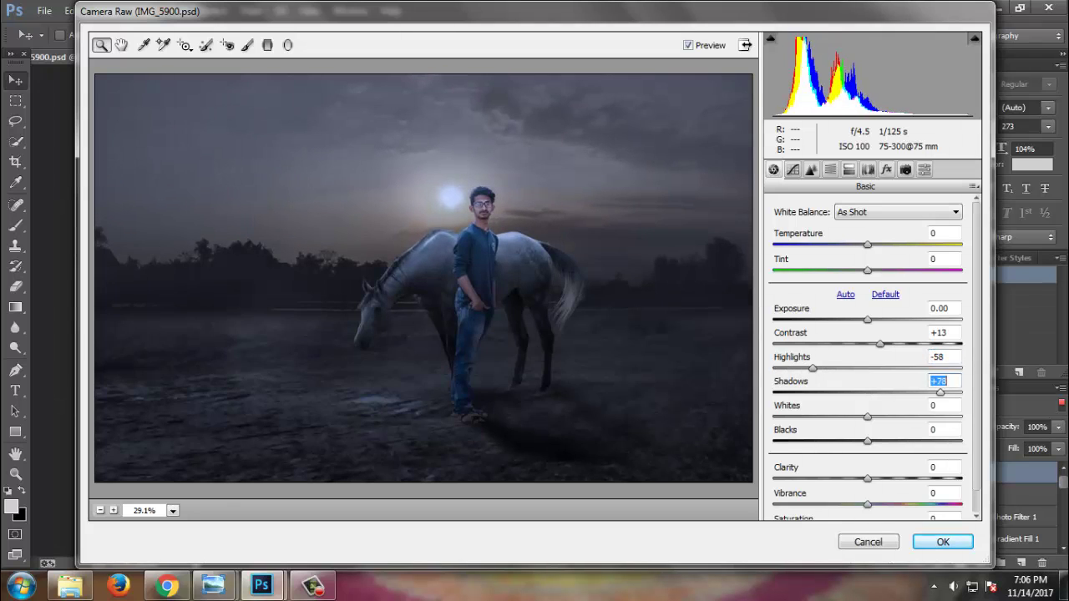
{"action": "type", "text": "55"}
{"action": "key", "text": "Return"}
{"action": "type", "text": "23"}
{"action": "key", "text": "Return"}
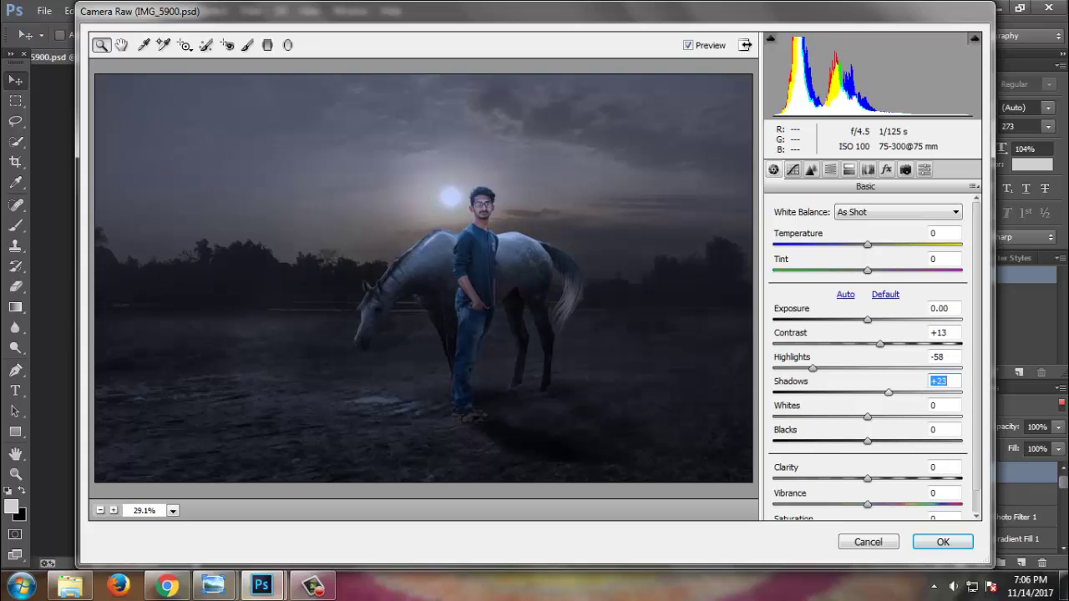
- Set Blacks to +1, then move on to Clarity
{"action": "key", "text": "Tab"}
{"action": "key", "text": "Tab"}
{"action": "type", "text": "-41"}
{"action": "key", "text": "Return"}
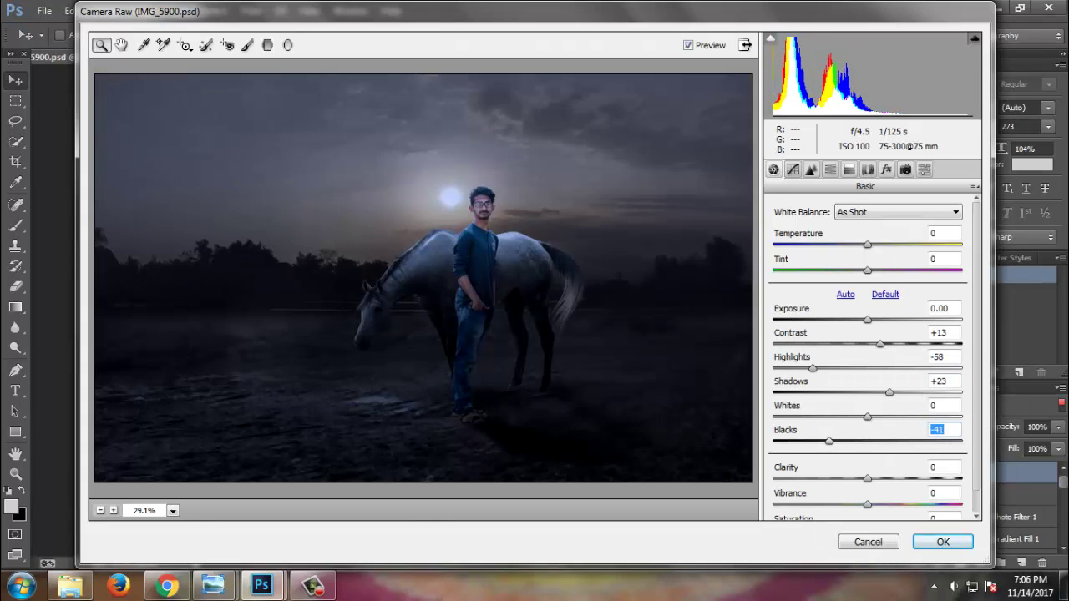
{"action": "type", "text": "0"}
{"action": "key", "text": "Up"}
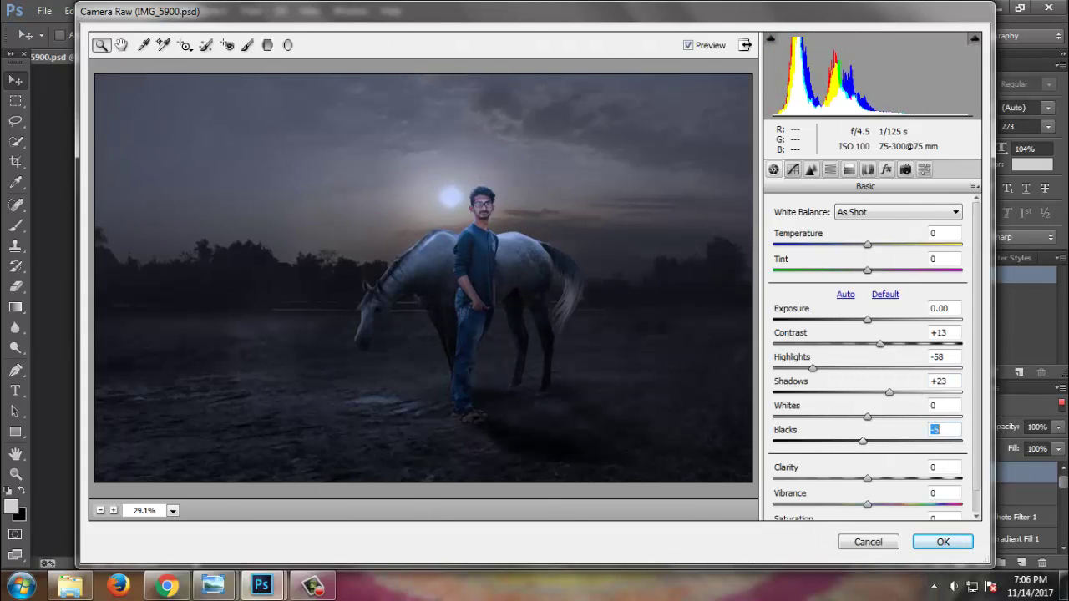
{"action": "key", "text": "Tab"}
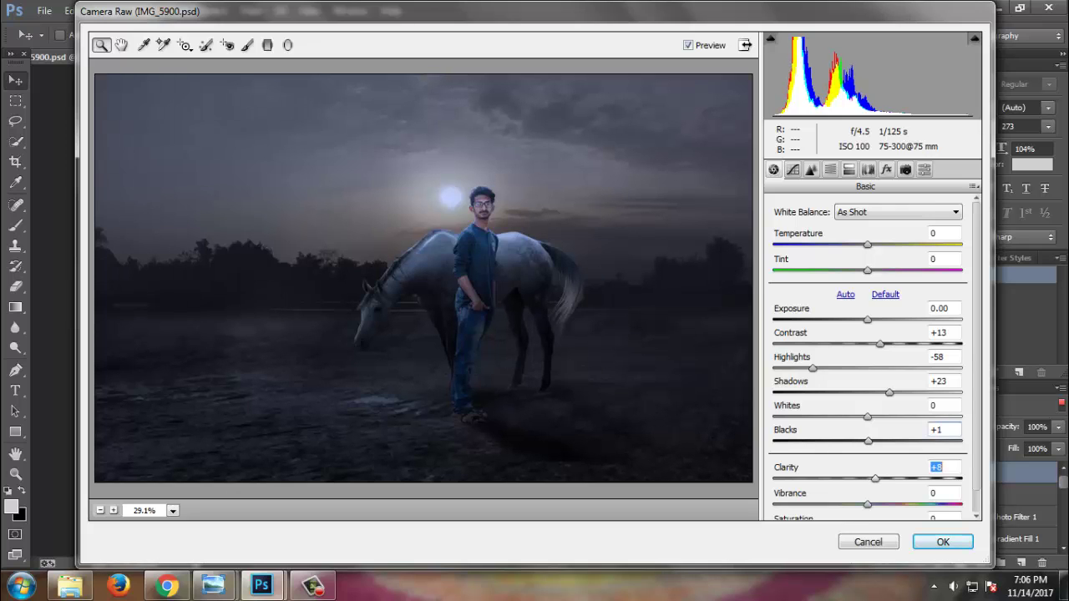
{"action": "left_click", "coordinate": [312, 587]}
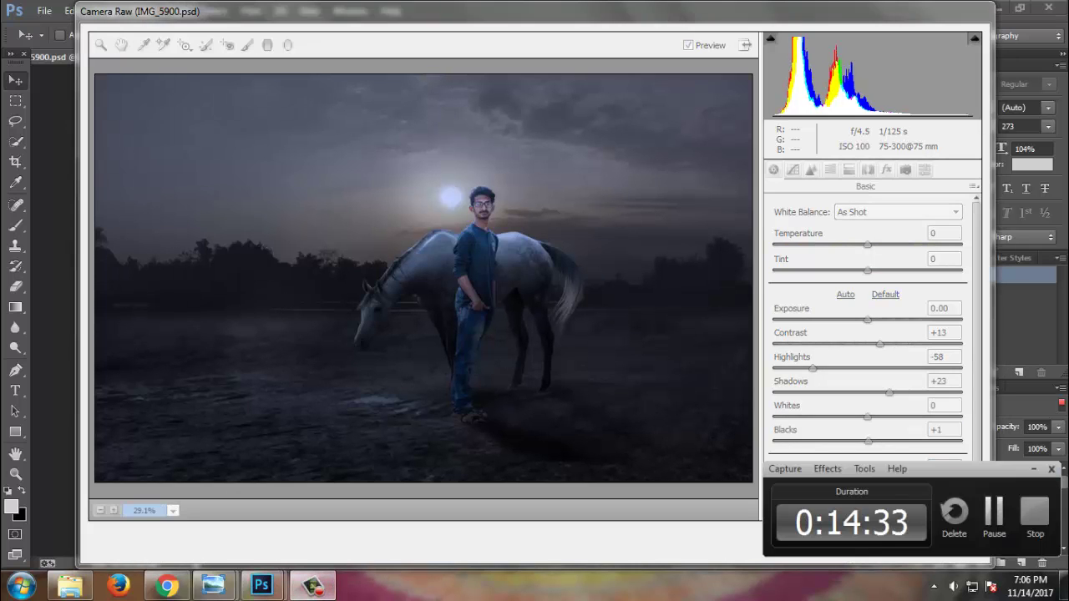
- Draw a graduated filter rising from the bottom edge with Exposure -2.10
{"action": "left_click", "coordinate": [313, 587]}
{"action": "key", "text": "g"}
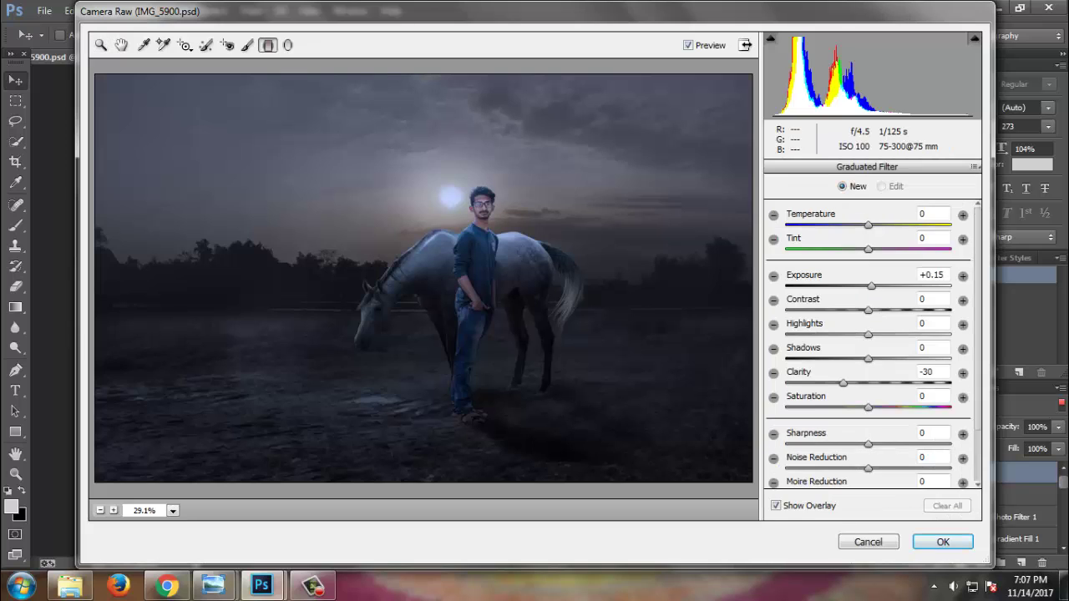
{"action": "left_click_drag", "start_coordinate": [420, 491], "coordinate": [420, 309]}
{"action": "type", "text": "-0.3"}
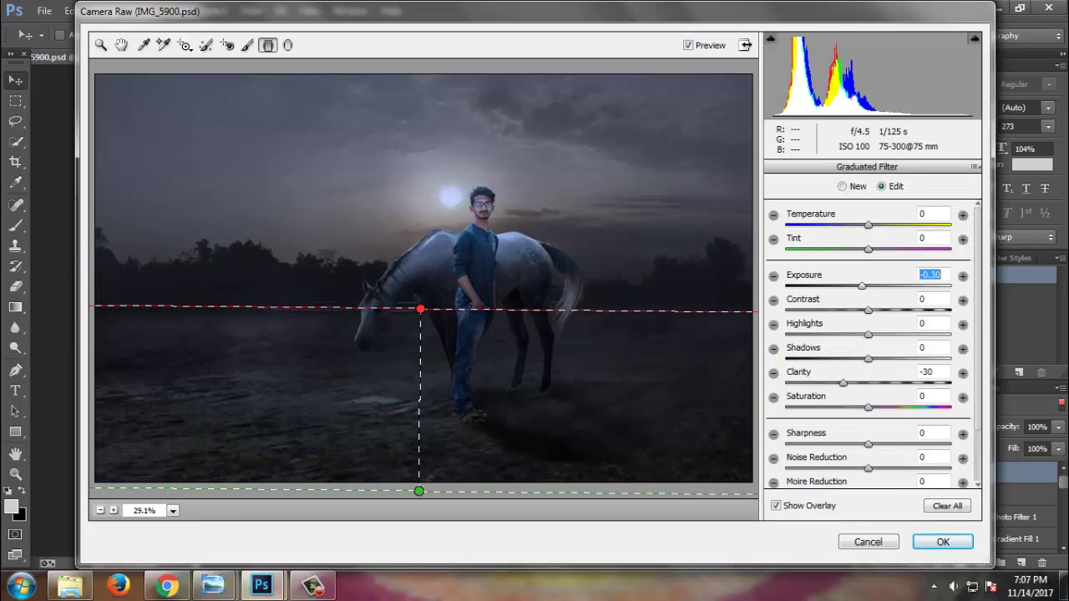
{"action": "type", "text": "-0.55"}
{"action": "key", "text": "shift+Down"}
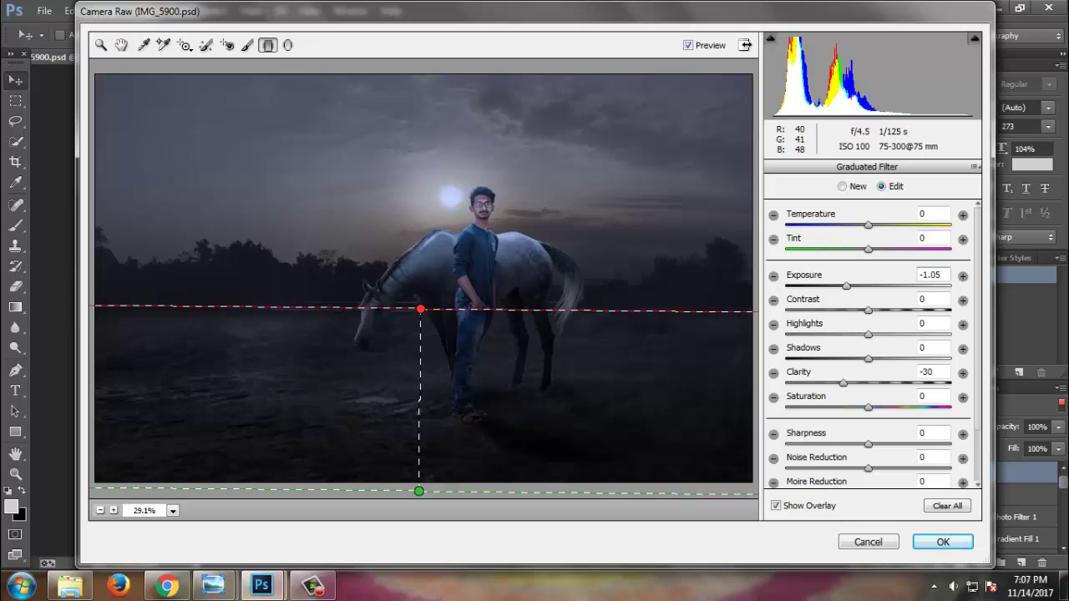
{"action": "left_click_drag", "start_coordinate": [420, 309], "coordinate": [421, 259]}
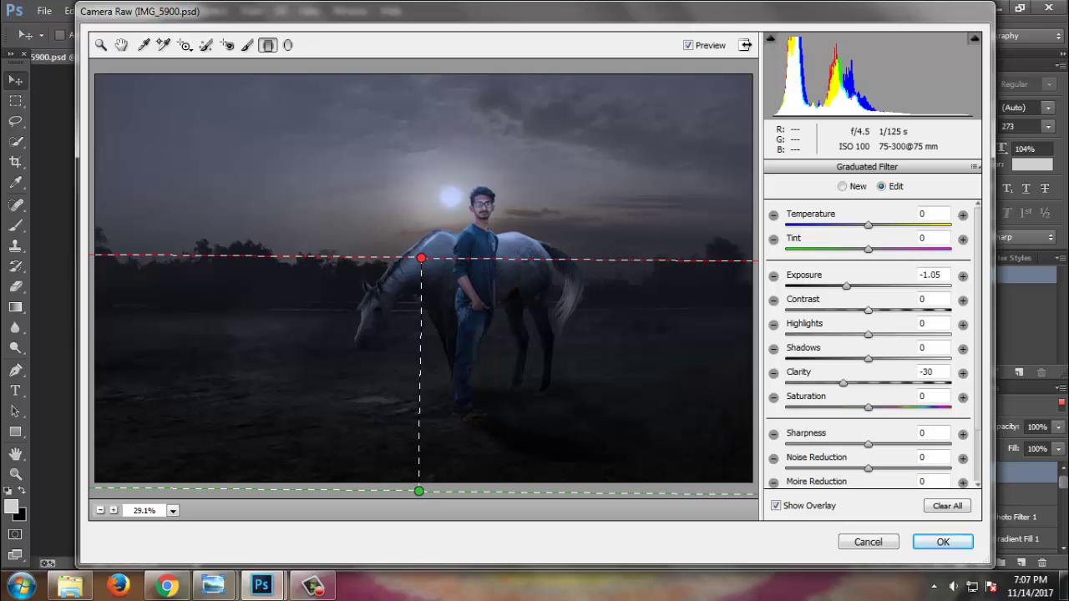
{"action": "type", "text": "-2.1"}
{"action": "key", "text": "Return"}
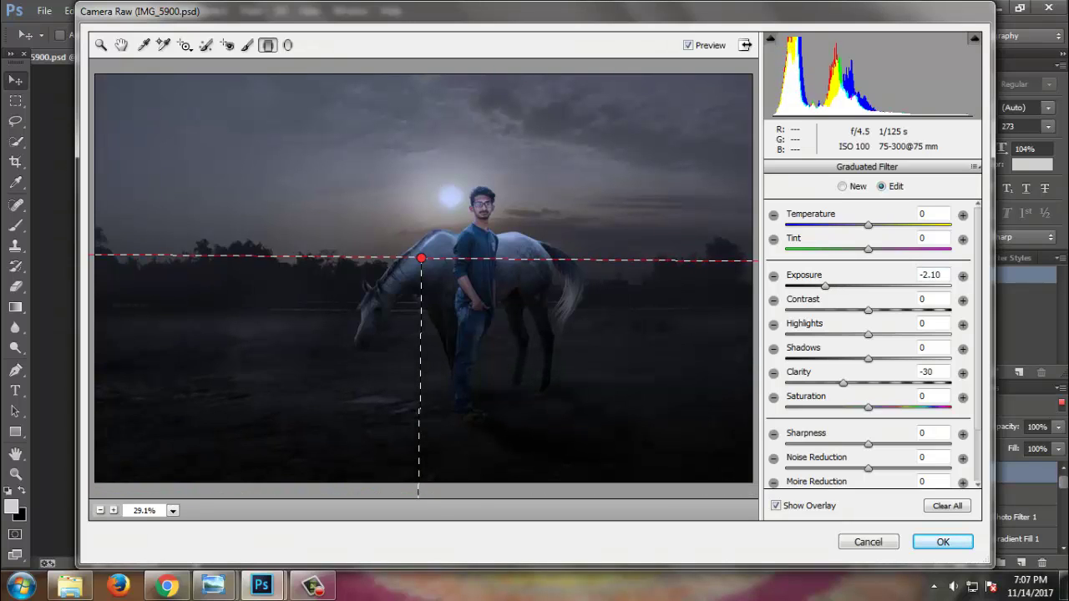
- Lower the gradient's top edge to the horse's chest and draw a radial ellipse around the moon
{"action": "mouse_move", "coordinate": [420, 258]}
{"action": "left_mouse_down"}
{"action": "mouse_move", "coordinate": [420, 325]}
{"action": "mouse_move", "coordinate": [422, 307]}
{"action": "left_mouse_up"}
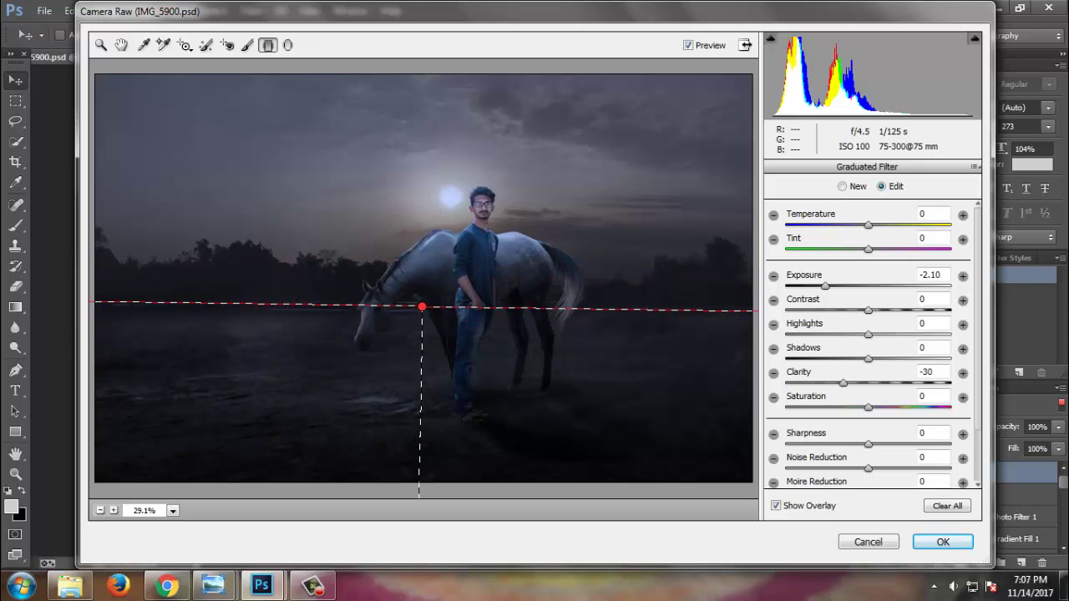
{"action": "left_click", "coordinate": [287, 45]}
{"action": "left_click_drag", "start_coordinate": [451, 199], "coordinate": [498, 238]}
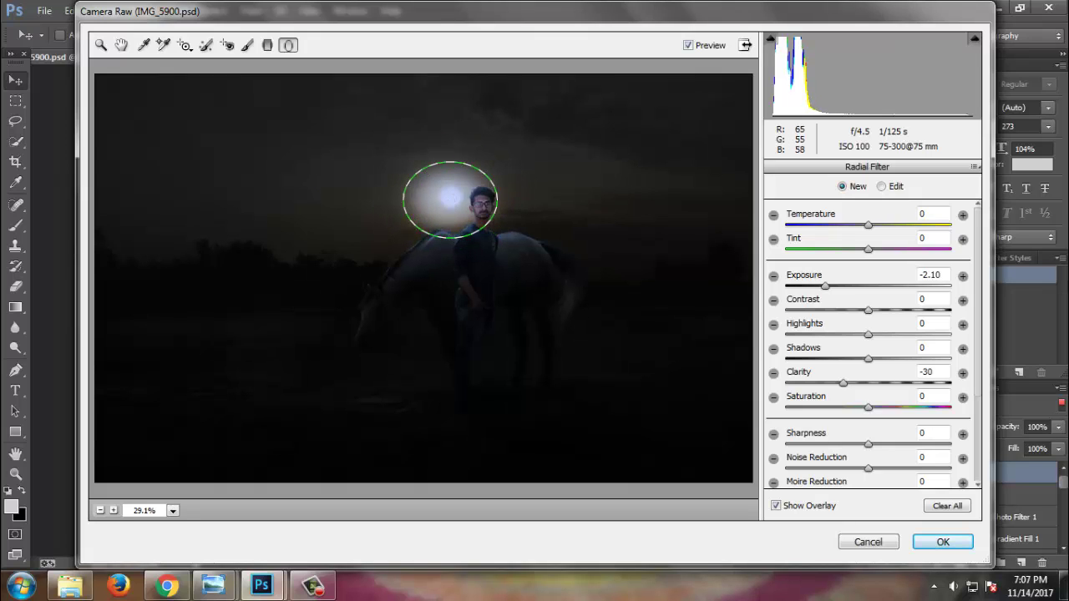
- Reset the radial filter's exposure to 0.00 and tint it pale yellow (Hue 54, Saturation 45)
{"action": "double_click", "coordinate": [825, 286]}
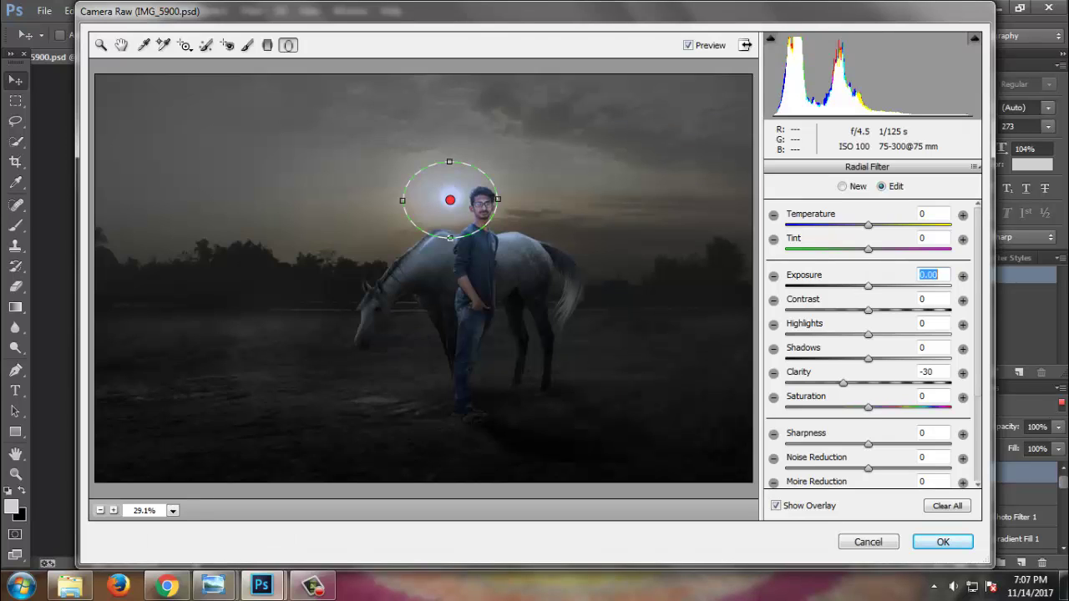
{"action": "scroll", "coordinate": [869, 342], "scroll_direction": "down", "scroll_amount": 3}
{"action": "left_click", "coordinate": [933, 429]}
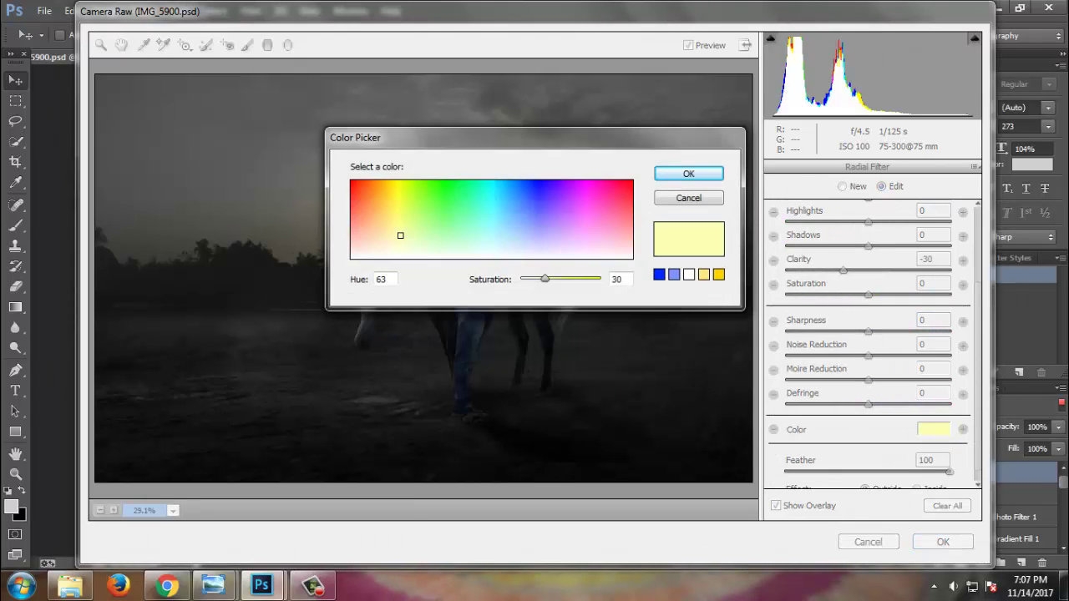
{"action": "left_click_drag", "start_coordinate": [434, 137], "coordinate": [673, 137]}
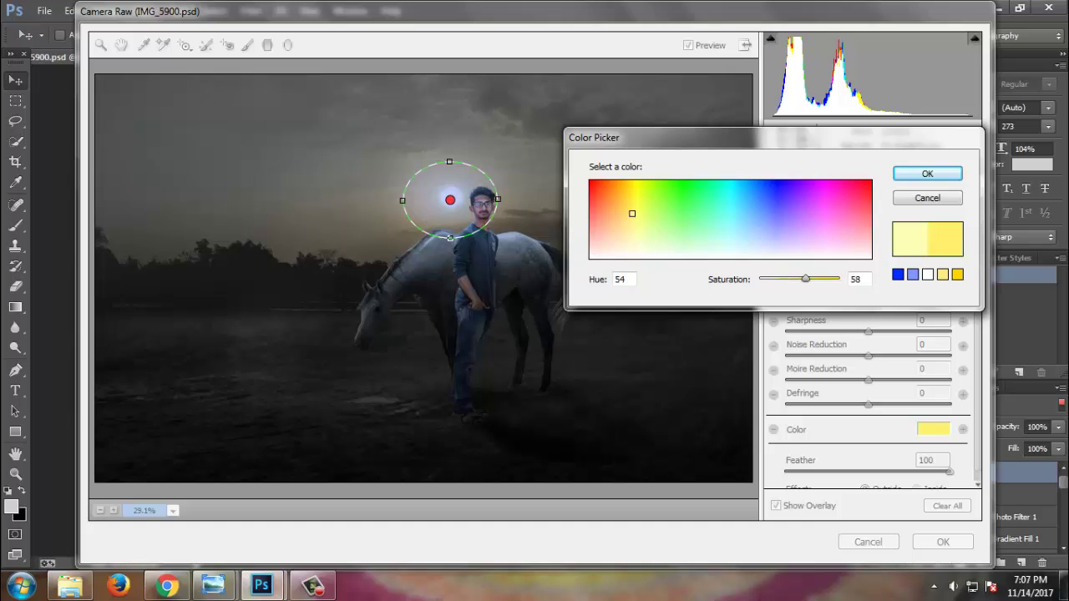
{"action": "mouse_move", "coordinate": [639, 236]}
{"action": "left_mouse_down"}
{"action": "mouse_move", "coordinate": [632, 206]}
{"action": "mouse_move", "coordinate": [633, 224]}
{"action": "left_mouse_up"}
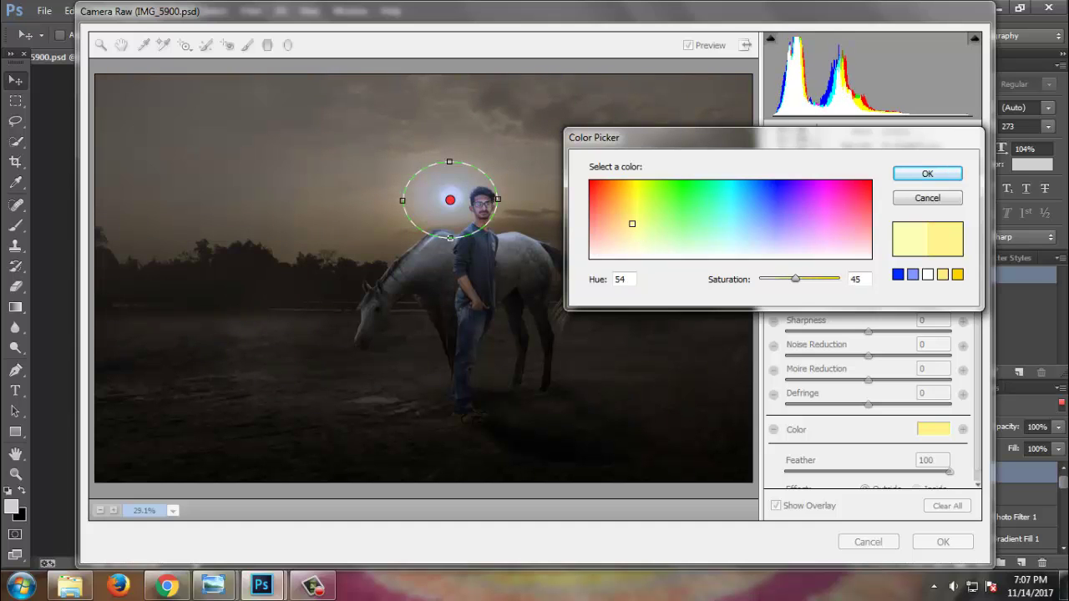
{"action": "key", "text": "Return"}
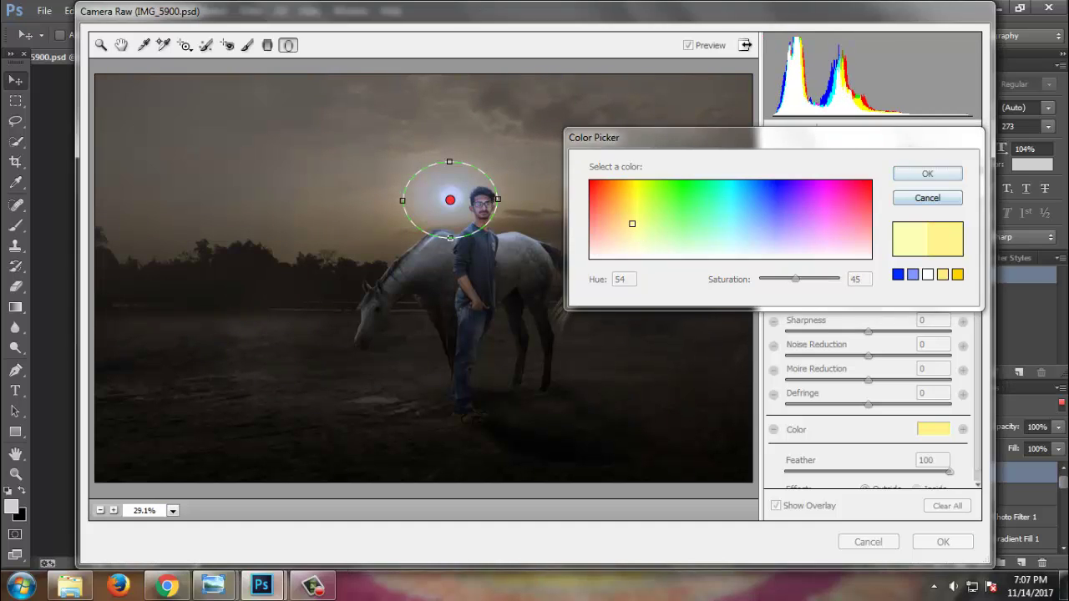
{"action": "mouse_move", "coordinate": [449, 199]}
{"action": "left_mouse_down"}
{"action": "mouse_move", "coordinate": [465, 116]}
{"action": "mouse_move", "coordinate": [512, 54]}
{"action": "mouse_move", "coordinate": [512, 22]}
{"action": "left_mouse_up"}
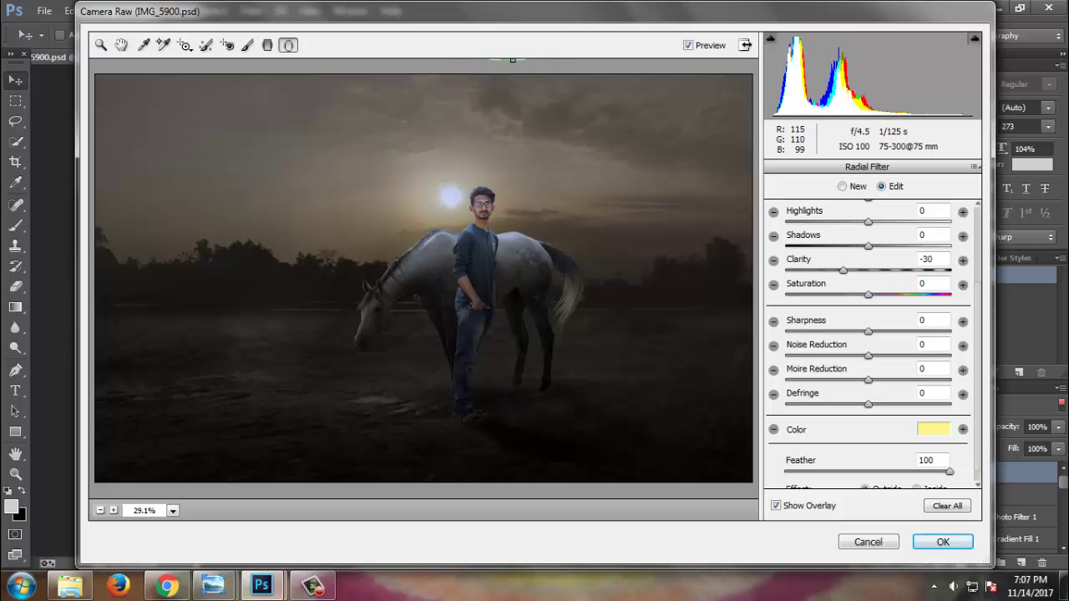
- Try blue, cyan and green radial tints, then settle on yellow Hue 62, Saturation 64
{"action": "left_click", "coordinate": [933, 428]}
{"action": "left_click", "coordinate": [540, 198]}
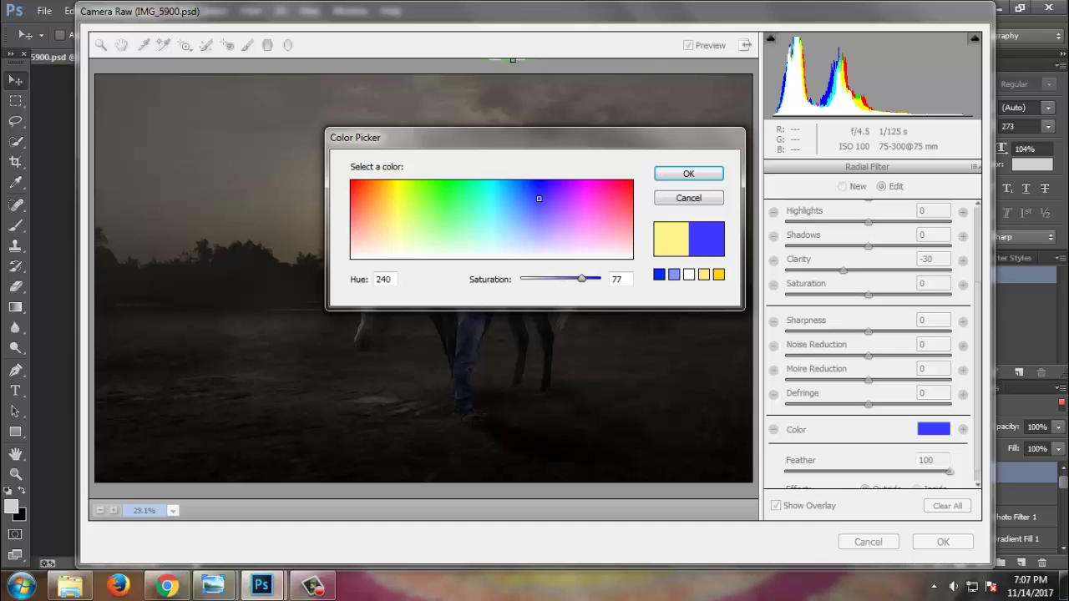
{"action": "left_click_drag", "start_coordinate": [384, 142], "coordinate": [681, 127]}
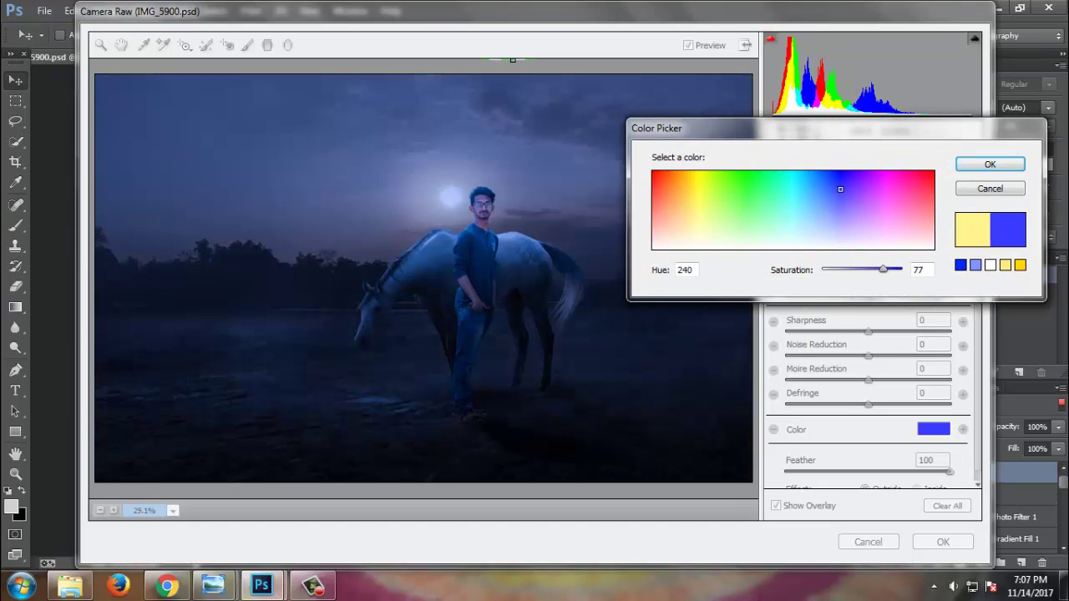
{"action": "mouse_move", "coordinate": [840, 189]}
{"action": "left_mouse_down"}
{"action": "mouse_move", "coordinate": [696, 195]}
{"action": "mouse_move", "coordinate": [674, 184]}
{"action": "mouse_move", "coordinate": [713, 196]}
{"action": "mouse_move", "coordinate": [727, 183]}
{"action": "mouse_move", "coordinate": [794, 185]}
{"action": "left_mouse_up"}
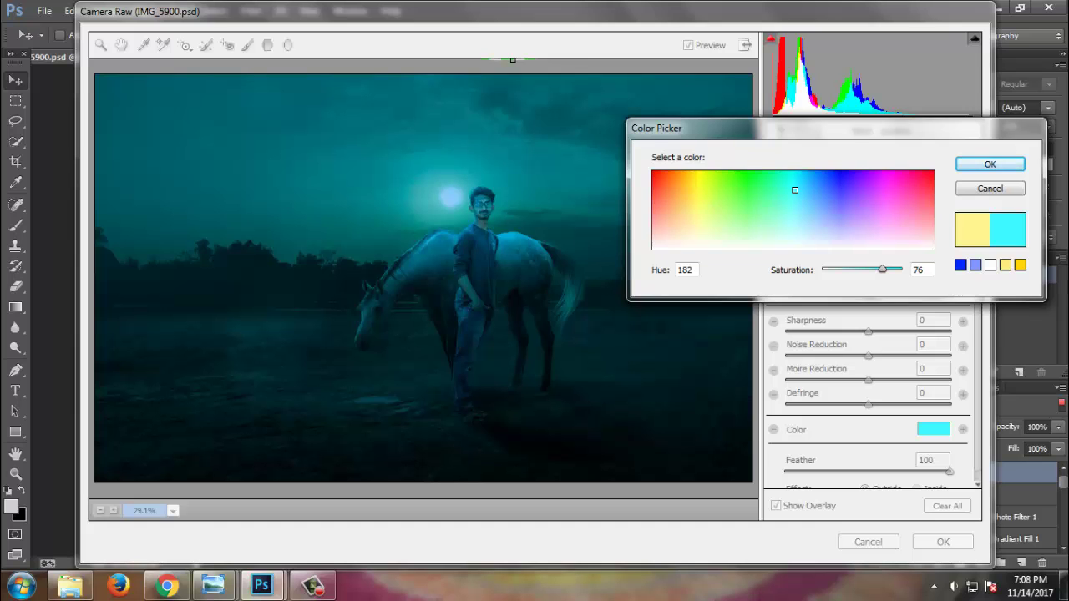
{"action": "mouse_move", "coordinate": [794, 190]}
{"action": "left_mouse_down"}
{"action": "mouse_move", "coordinate": [892, 183]}
{"action": "mouse_move", "coordinate": [799, 186]}
{"action": "mouse_move", "coordinate": [835, 181]}
{"action": "mouse_move", "coordinate": [842, 203]}
{"action": "mouse_move", "coordinate": [820, 242]}
{"action": "mouse_move", "coordinate": [819, 215]}
{"action": "mouse_move", "coordinate": [758, 215]}
{"action": "mouse_move", "coordinate": [825, 196]}
{"action": "mouse_move", "coordinate": [694, 198]}
{"action": "mouse_move", "coordinate": [710, 210]}
{"action": "left_mouse_up"}
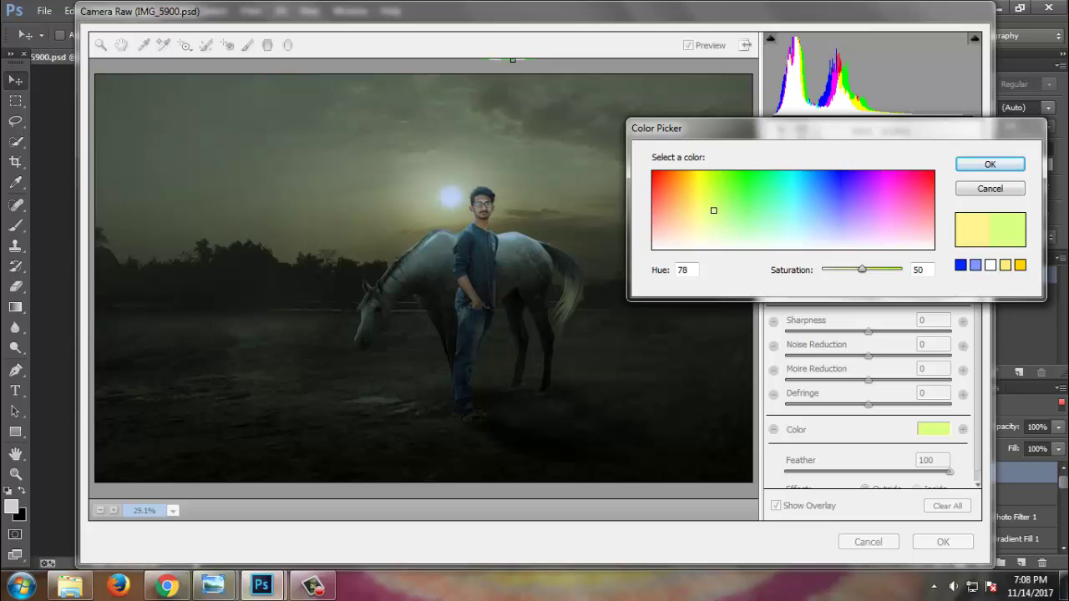
{"action": "mouse_move", "coordinate": [717, 209]}
{"action": "left_mouse_down"}
{"action": "mouse_move", "coordinate": [726, 209]}
{"action": "mouse_move", "coordinate": [706, 203]}
{"action": "mouse_move", "coordinate": [722, 187]}
{"action": "mouse_move", "coordinate": [799, 181]}
{"action": "mouse_move", "coordinate": [830, 195]}
{"action": "mouse_move", "coordinate": [830, 207]}
{"action": "mouse_move", "coordinate": [701, 190]}
{"action": "mouse_move", "coordinate": [696, 214]}
{"action": "mouse_move", "coordinate": [701, 199]}
{"action": "left_mouse_up"}
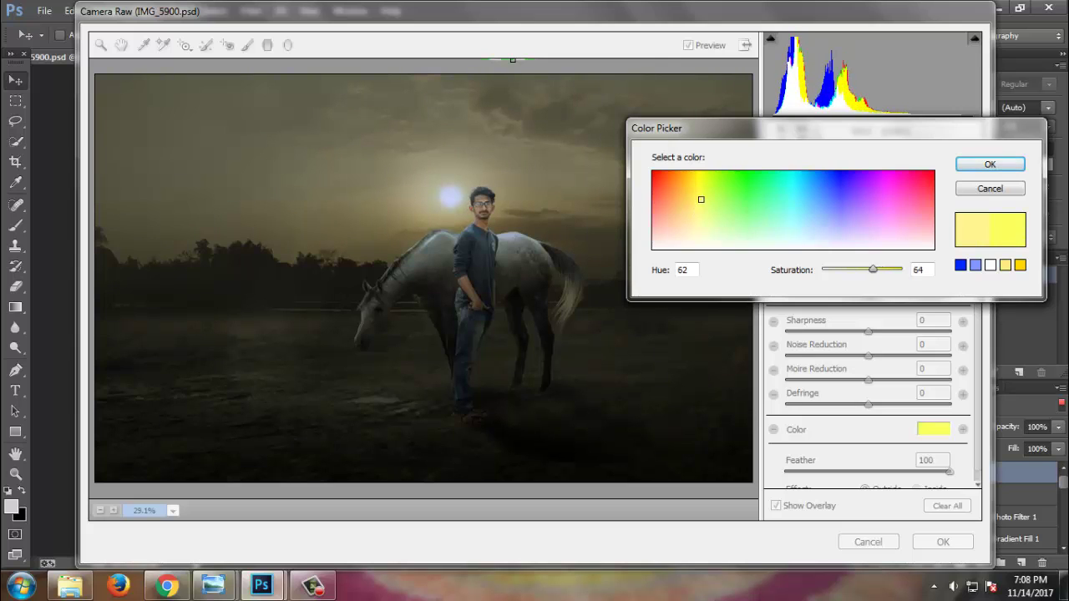
{"action": "left_click", "coordinate": [990, 164]}
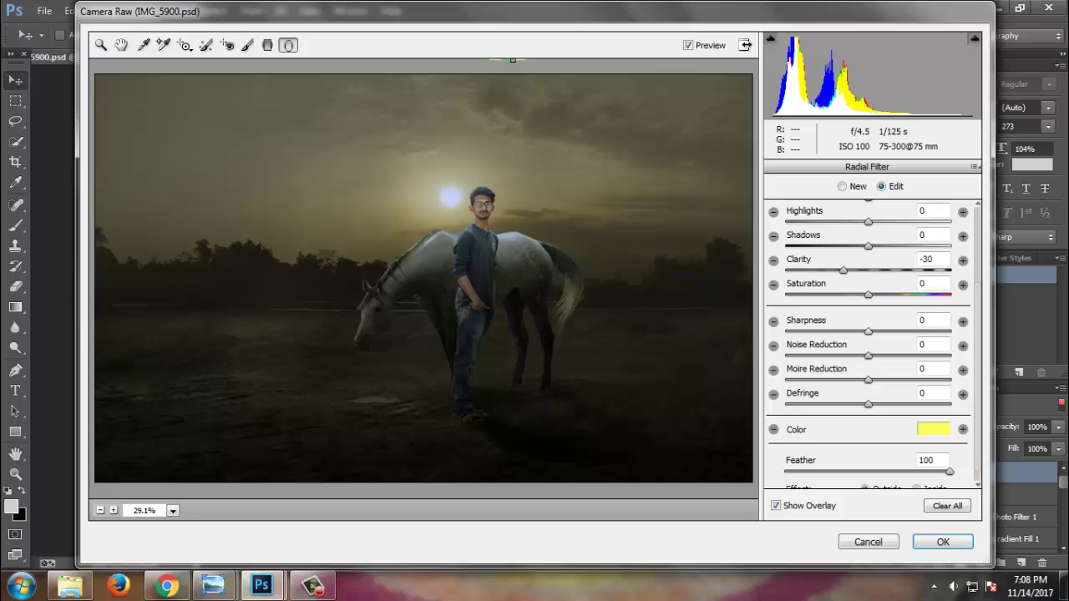
- Set the radial filter's Sharpness to 100 and add a -23 post-crop vignette
{"action": "type", "text": "100"}
{"action": "key", "text": "Return"}
{"action": "type", "text": "100"}
{"action": "key", "text": "Return"}
{"action": "type", "text": "+40"}
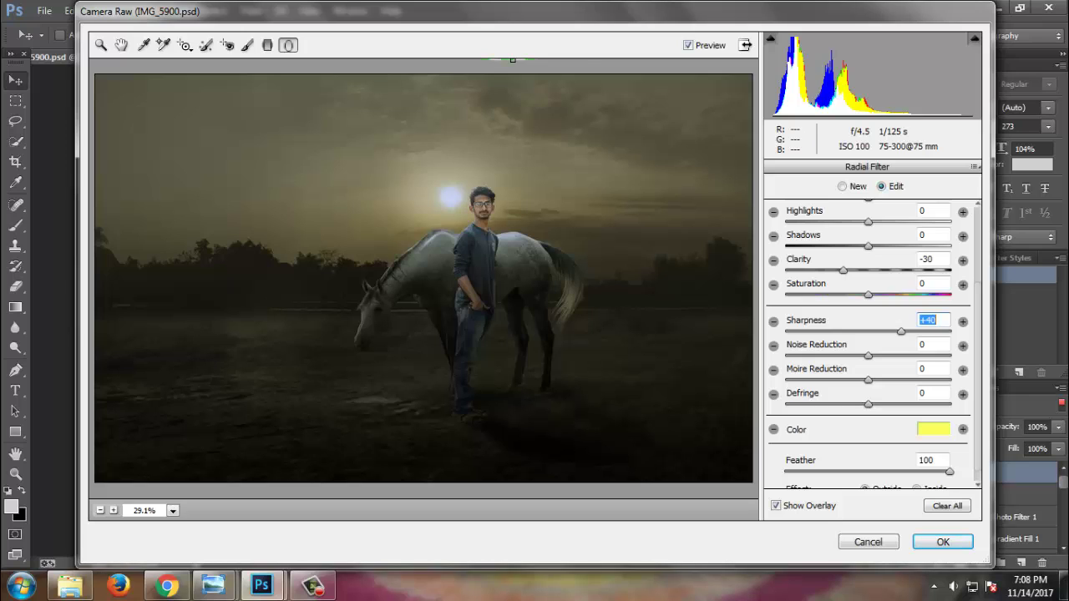
{"action": "key", "text": "z"}
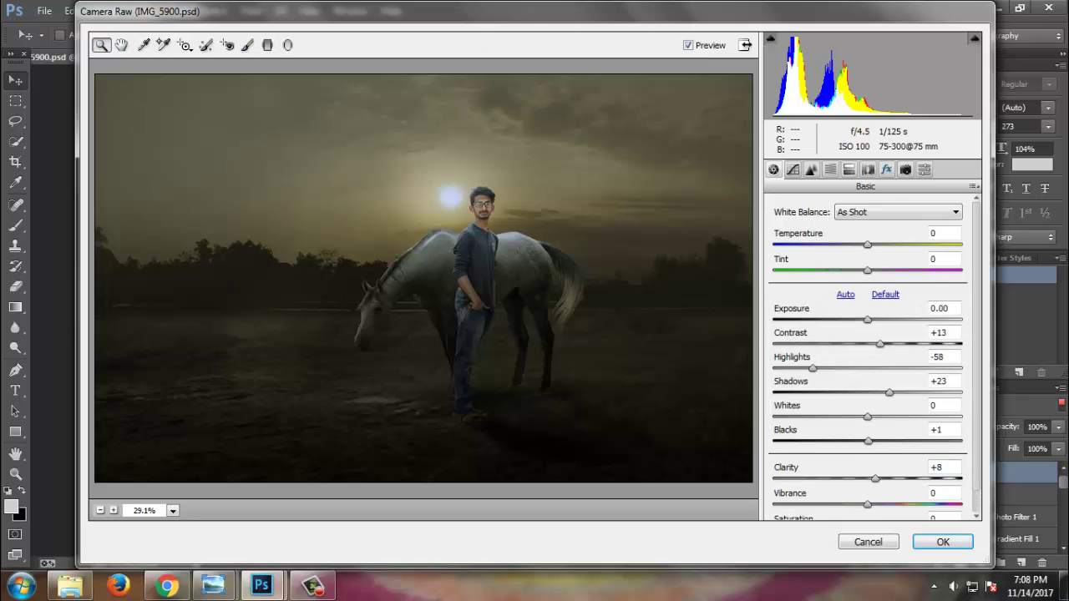
{"action": "left_click", "coordinate": [867, 169]}
{"action": "left_click", "coordinate": [886, 169]}
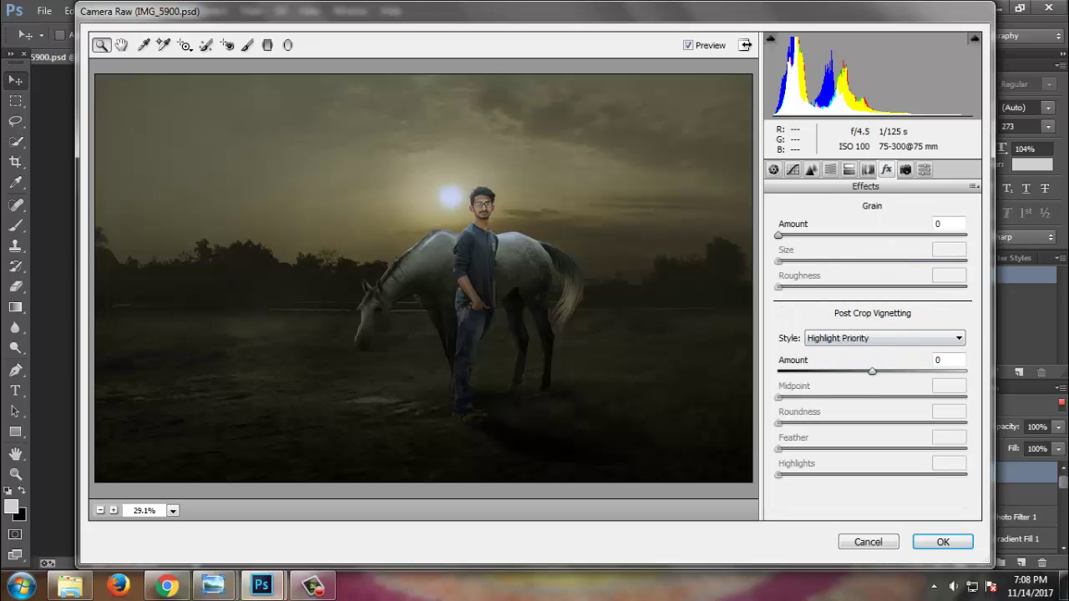
{"action": "left_click_drag", "start_coordinate": [872, 371], "coordinate": [858, 371]}
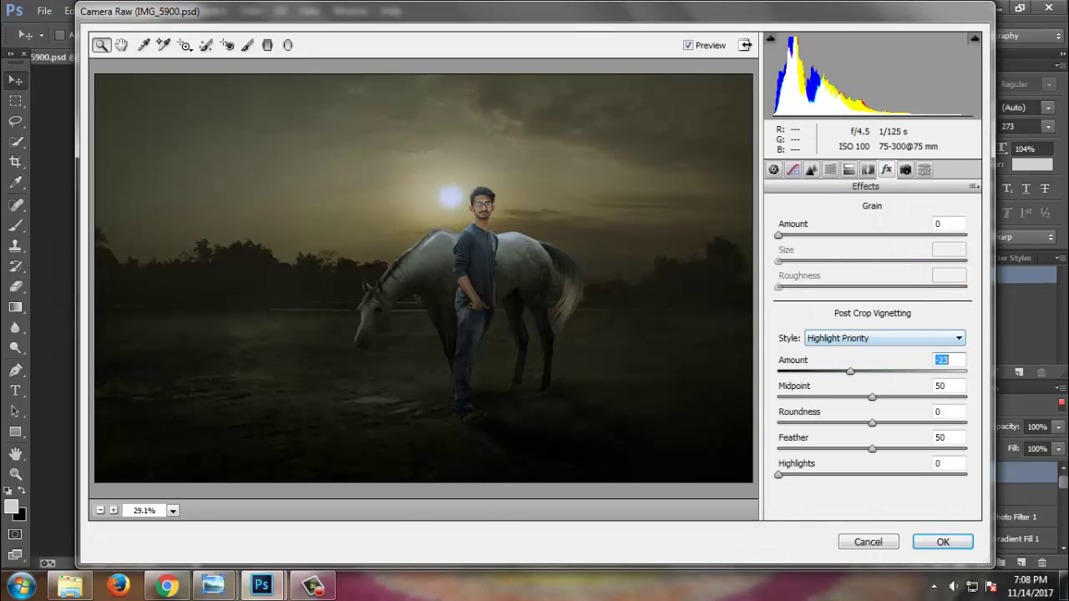
- Set sharpening to 41 and Oranges luminance to +16, then apply the Camera Raw grade
{"action": "key", "text": "ctrl+alt+1"}
{"action": "key", "text": "ctrl+alt+3"}
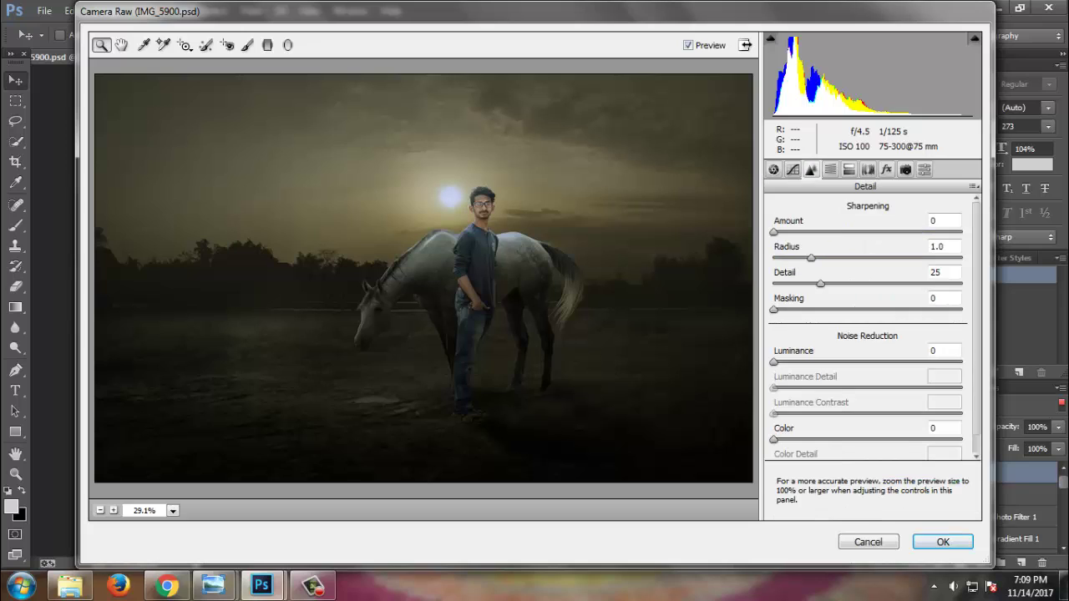
{"action": "type", "text": "41"}
{"action": "key", "text": "Tab"}
{"action": "key", "text": "Down"}
{"action": "key", "text": "Down"}
{"action": "key", "text": "Down"}
{"action": "key", "text": "ctrl+alt+4"}
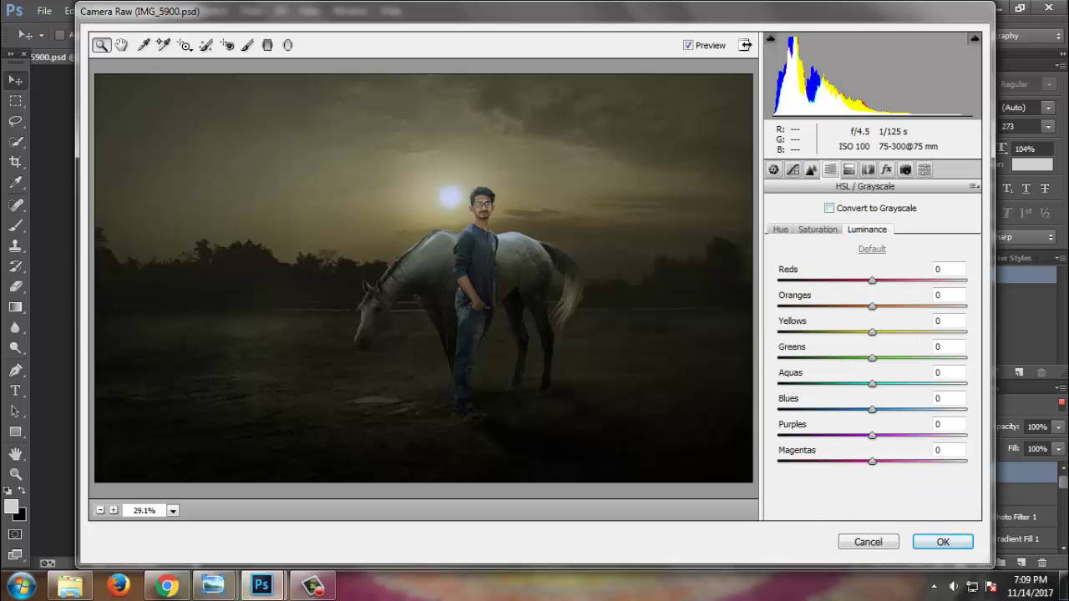
{"action": "key", "text": "Tab"}
{"action": "type", "text": "27"}
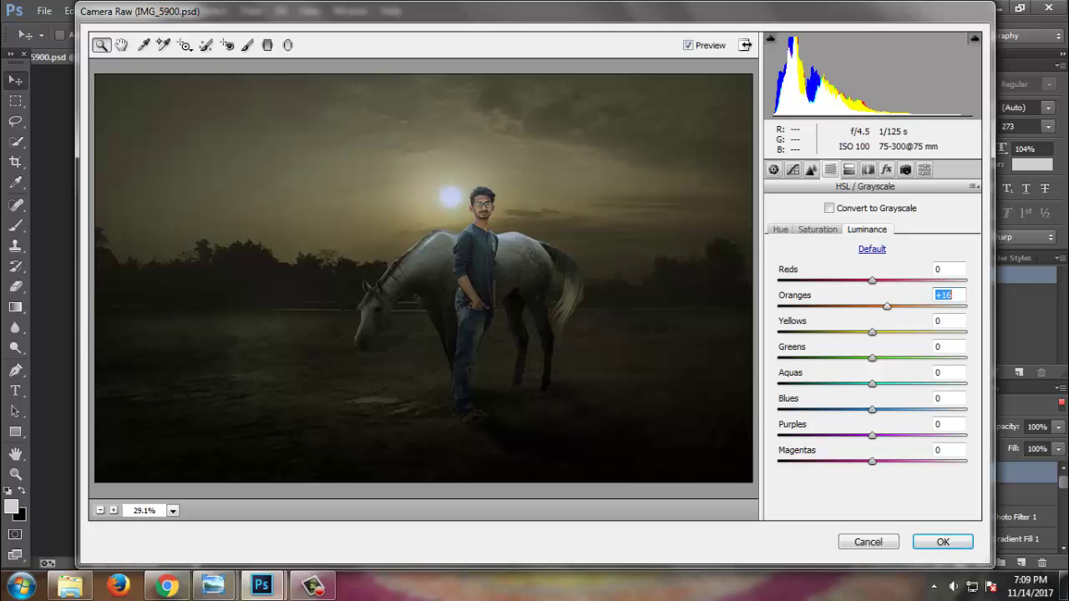
{"action": "key", "text": "Return"}
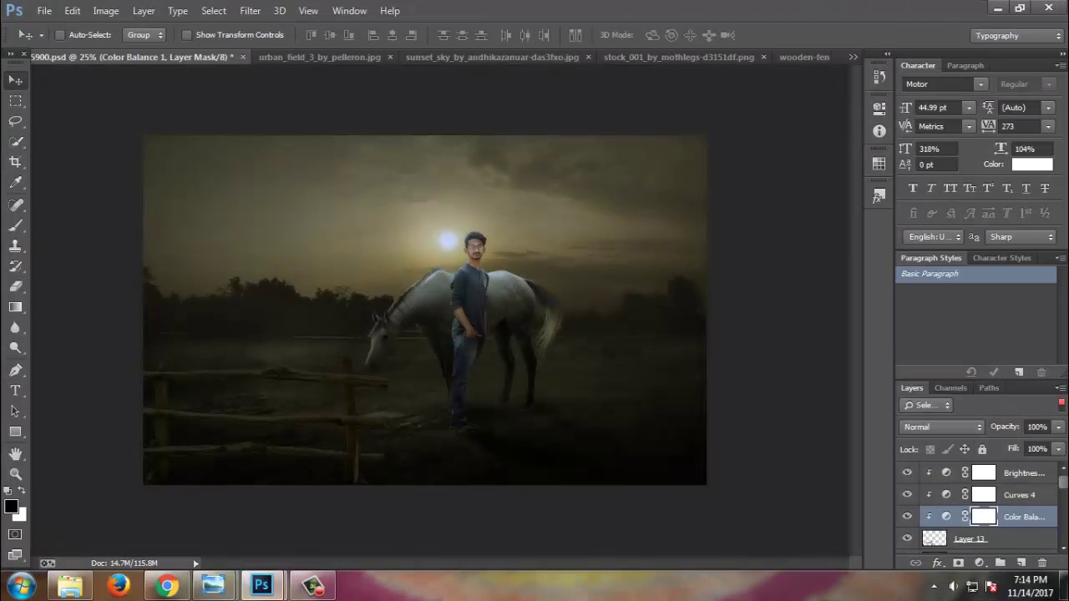
- Merge Layer 13's fence with its adjustments and move a duplicate to the right side
{"action": "left_click", "coordinate": [969, 538]}
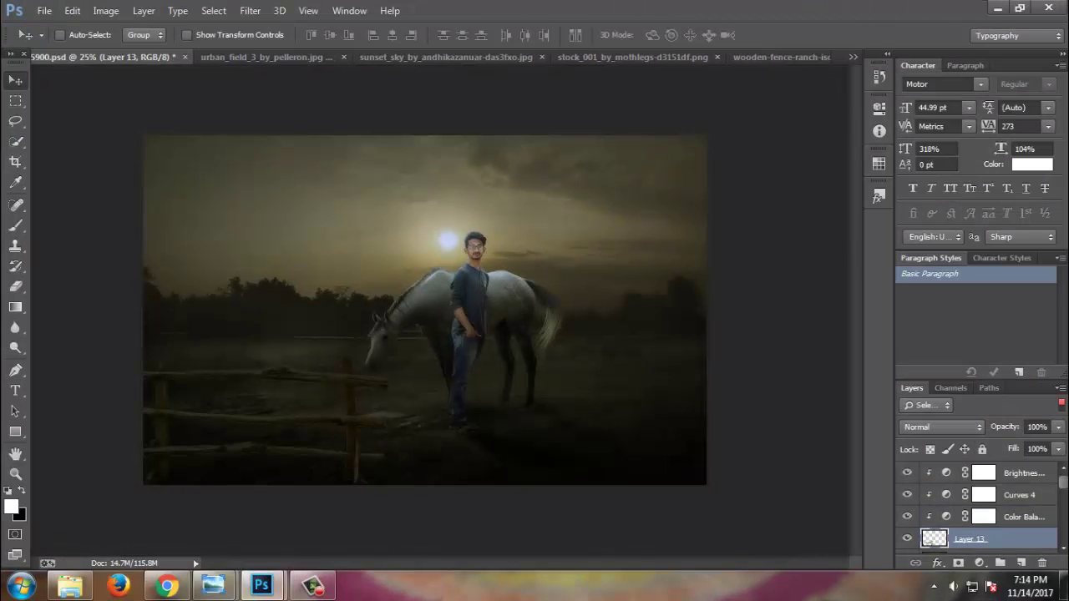
{"action": "key", "text": "ctrl+e"}
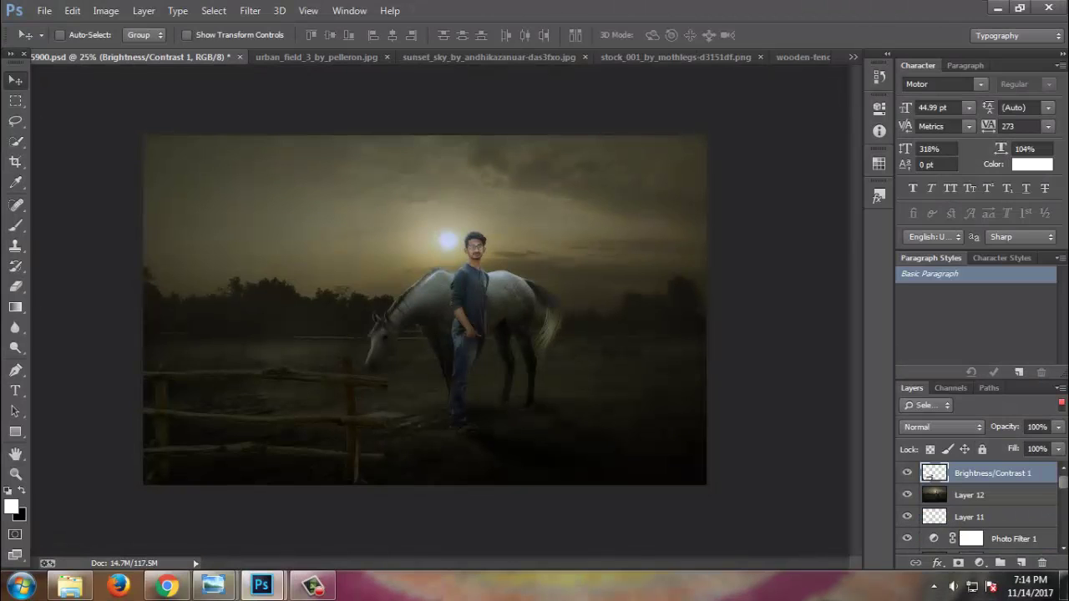
{"action": "key", "text": "ctrl+j"}
{"action": "left_click_drag", "start_coordinate": [288, 380], "coordinate": [635, 384]}
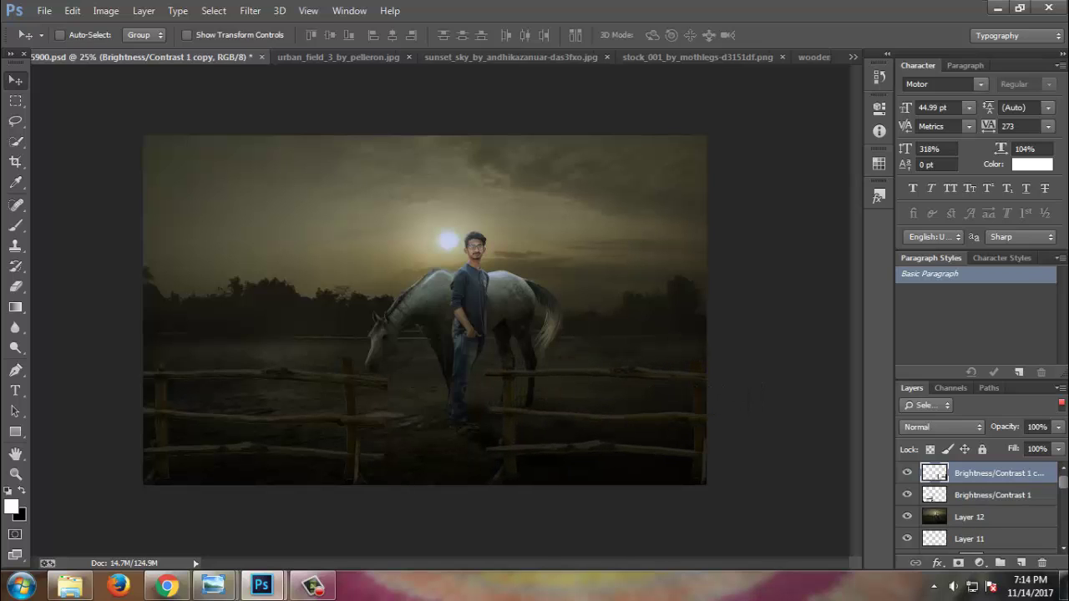
{"action": "left_click_drag", "start_coordinate": [735, 400], "coordinate": [718, 392]}
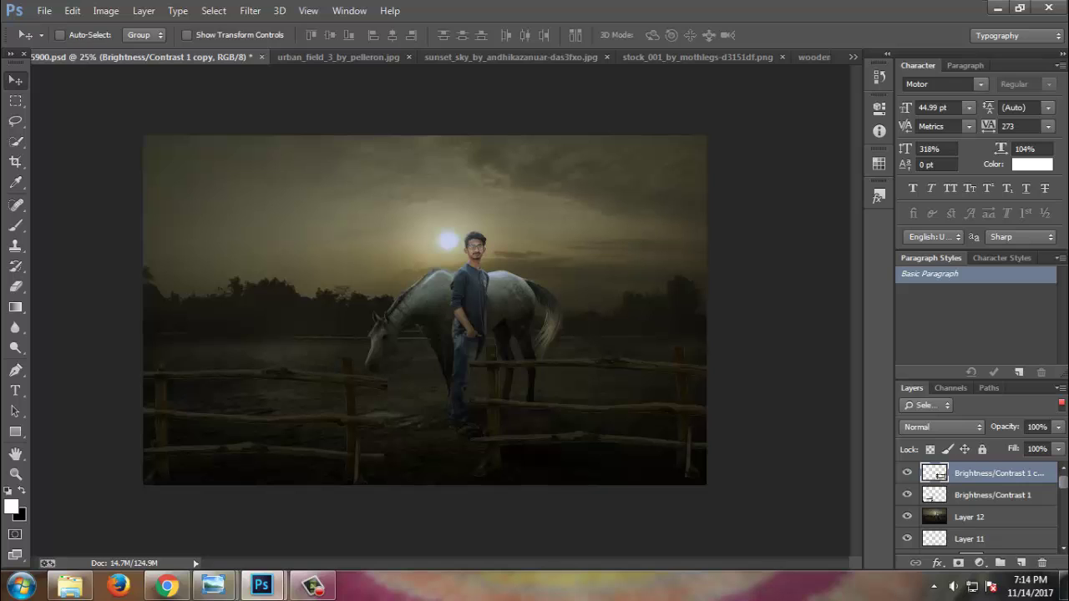
- Flip the fence copy horizontally and settle it in place on the right
{"action": "key", "text": "ctrl+t"}
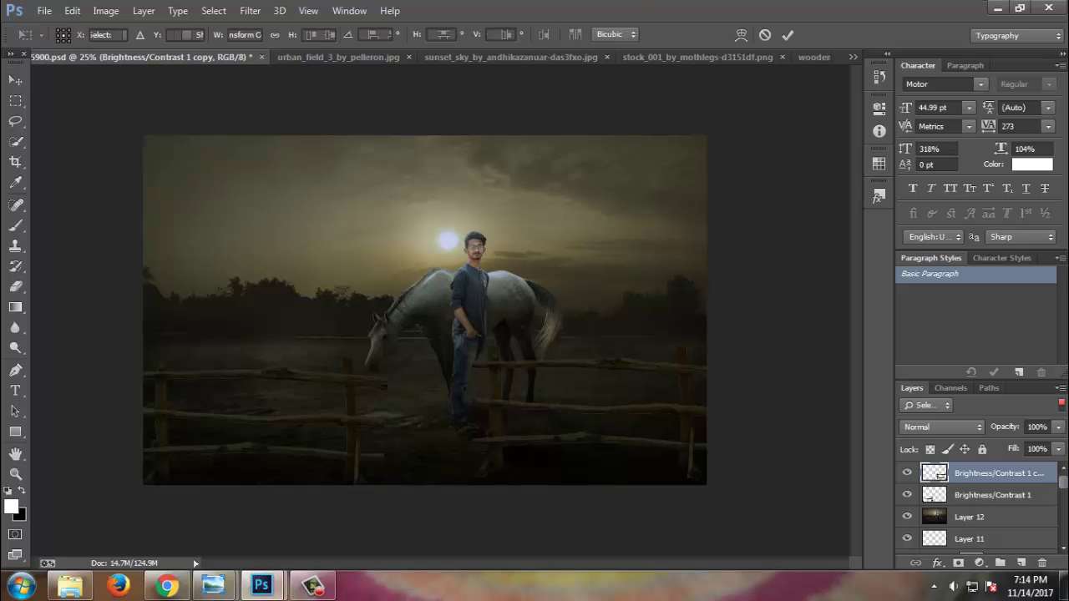
{"action": "right_click", "coordinate": [618, 160]}
{"action": "left_click", "coordinate": [660, 397]}
{"action": "mouse_move", "coordinate": [599, 411]}
{"action": "left_mouse_down"}
{"action": "mouse_move", "coordinate": [589, 420]}
{"action": "mouse_move", "coordinate": [669, 407]}
{"action": "left_mouse_up"}
{"action": "key", "text": "Return"}
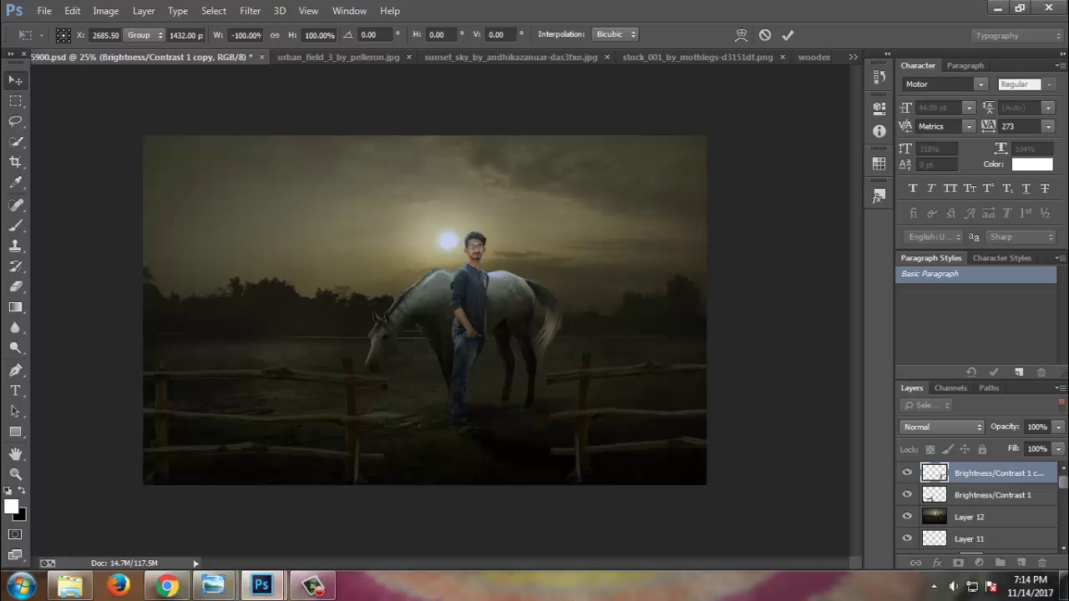